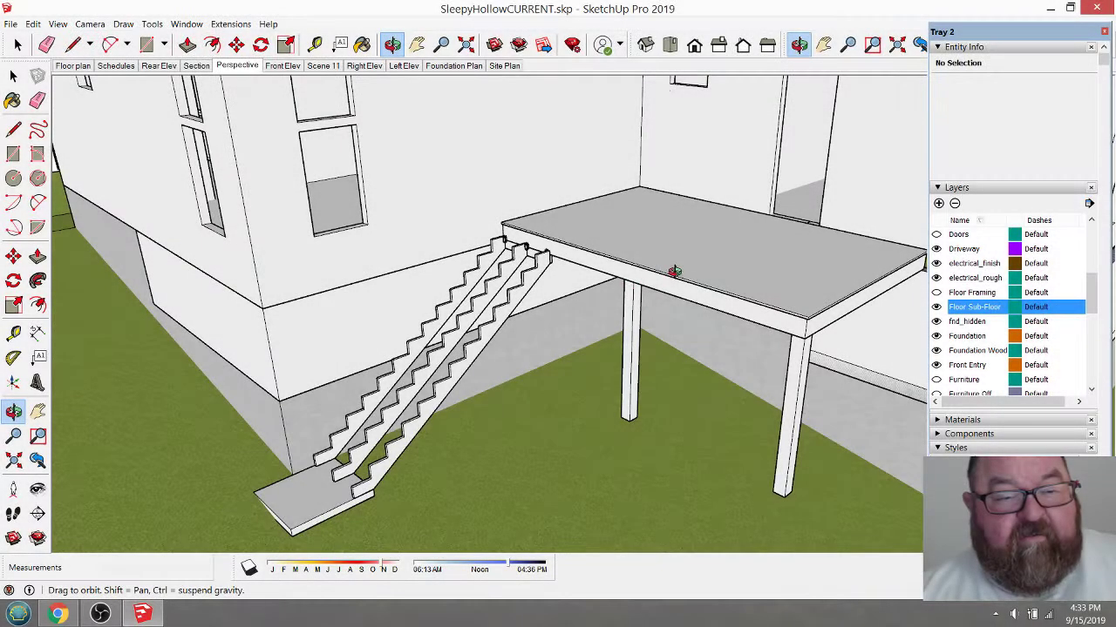
- Orbit to a side-on view and take a first Tape Measure reading of the deck height from the deck corner
mouse_move(672, 267)
mouse_down()
mouse_move(555, 252)
mouse_move(581, 259)
mouse_move(642, 229)
mouse_move(667, 269)
mouse_move(690, 269)
mouse_up()
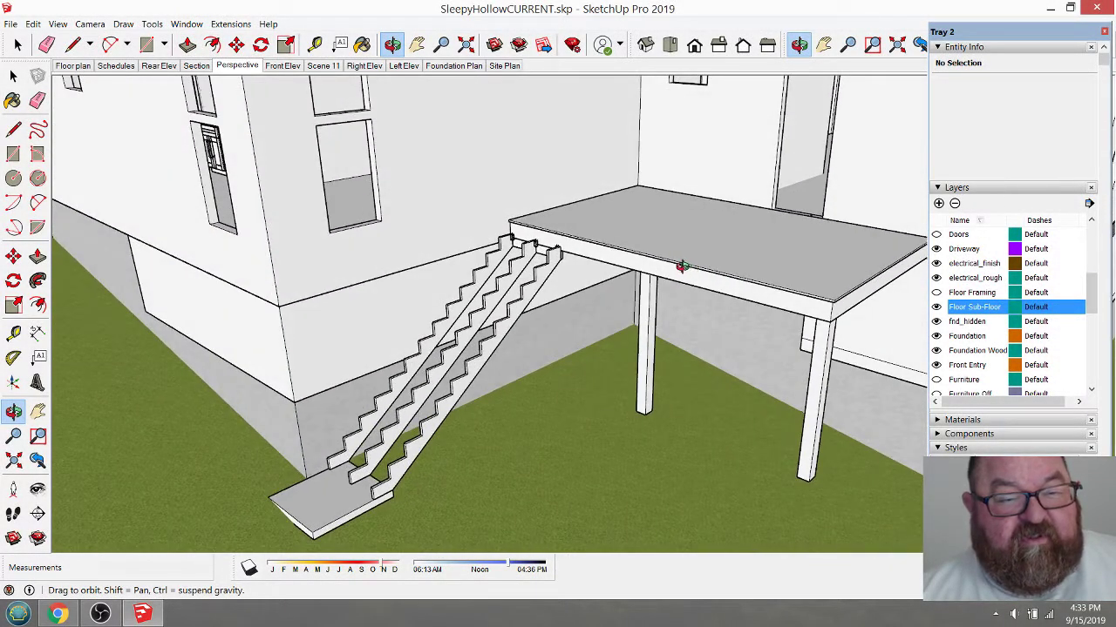
drag(425, 460, 404, 387)
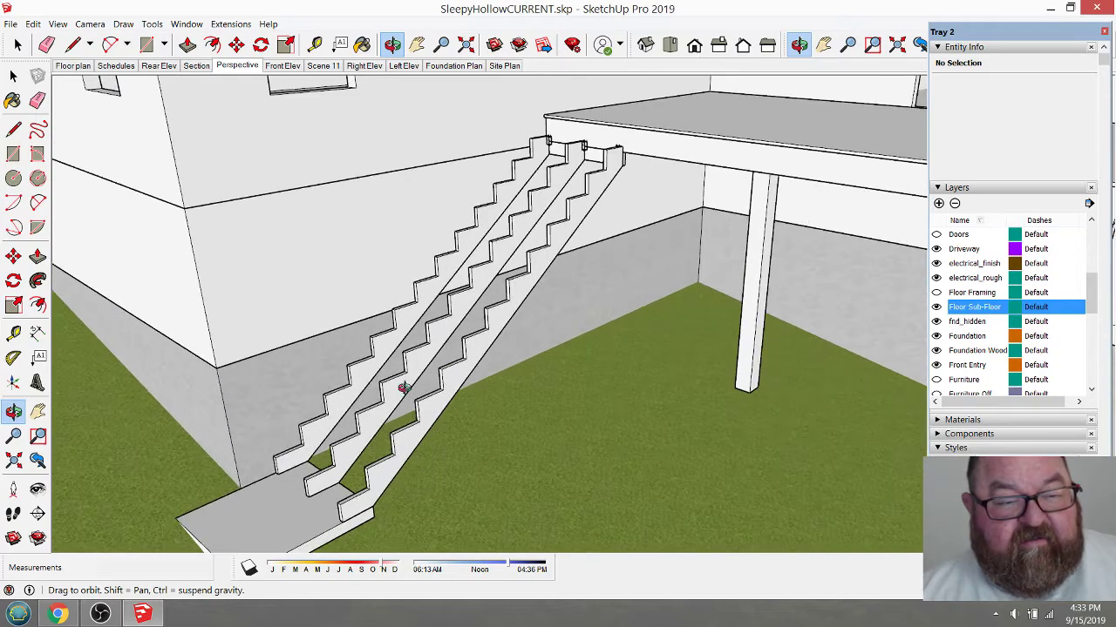
drag(467, 290, 493, 305)
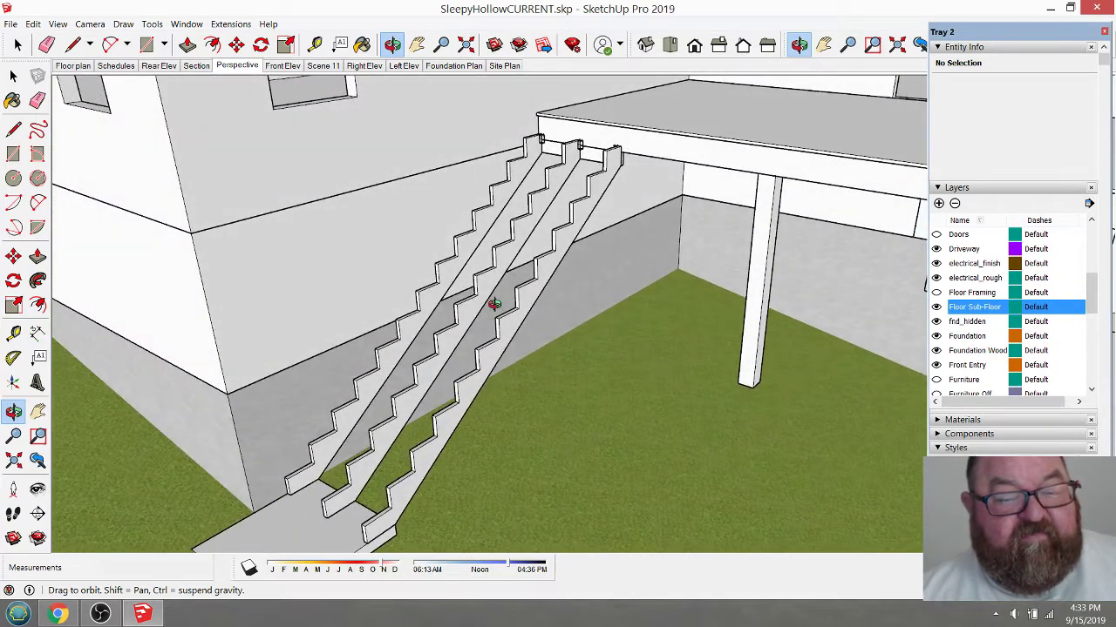
drag(502, 227, 469, 197)
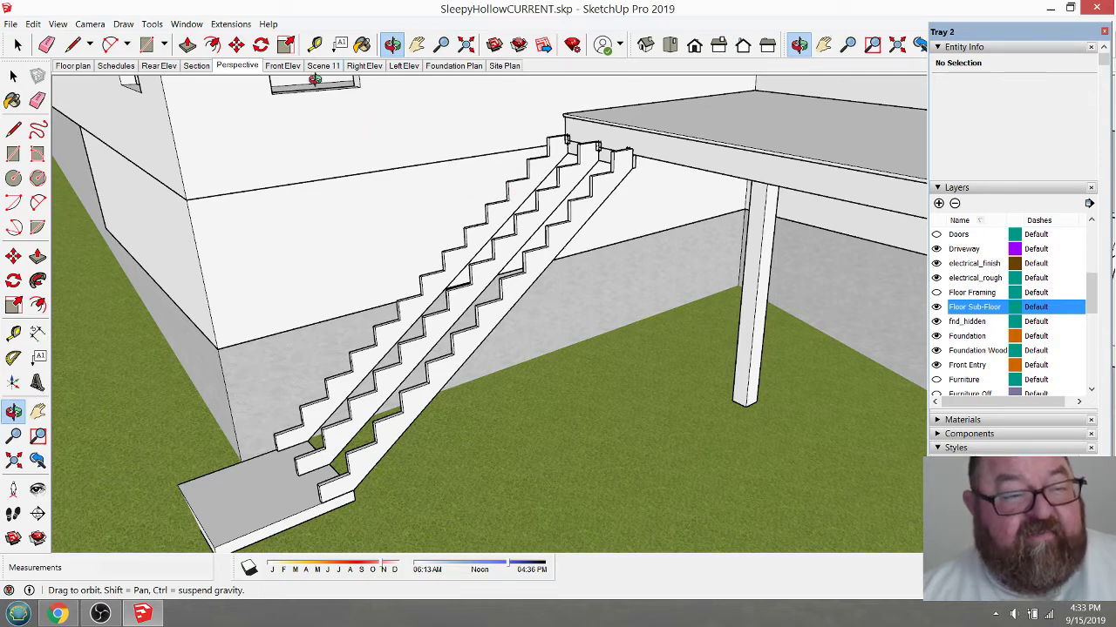
click(314, 44)
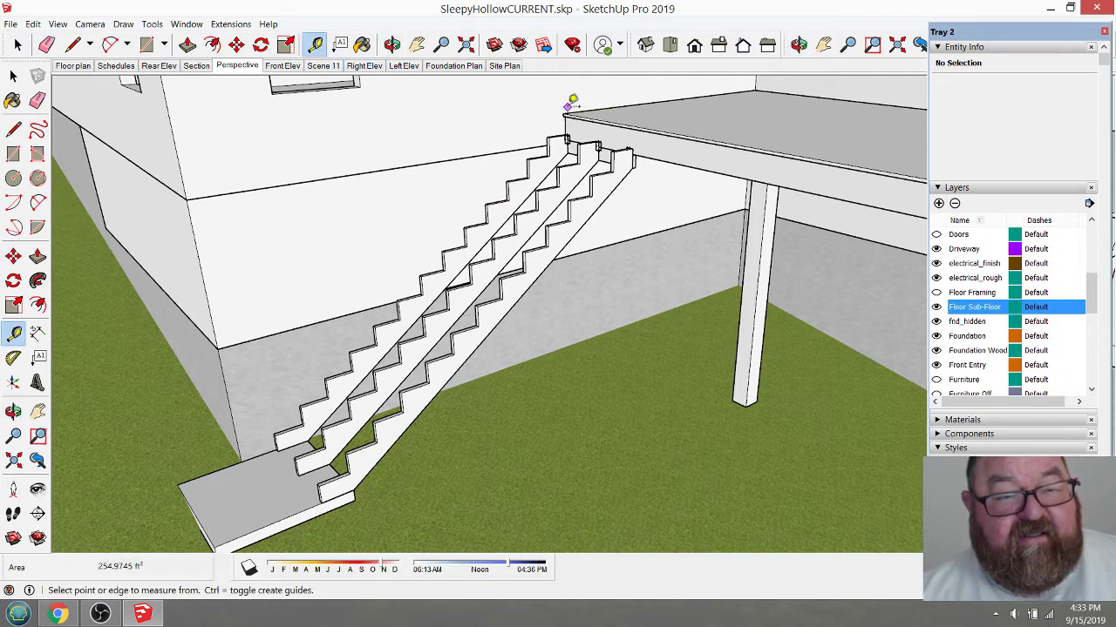
scroll(574, 99, up, 2)
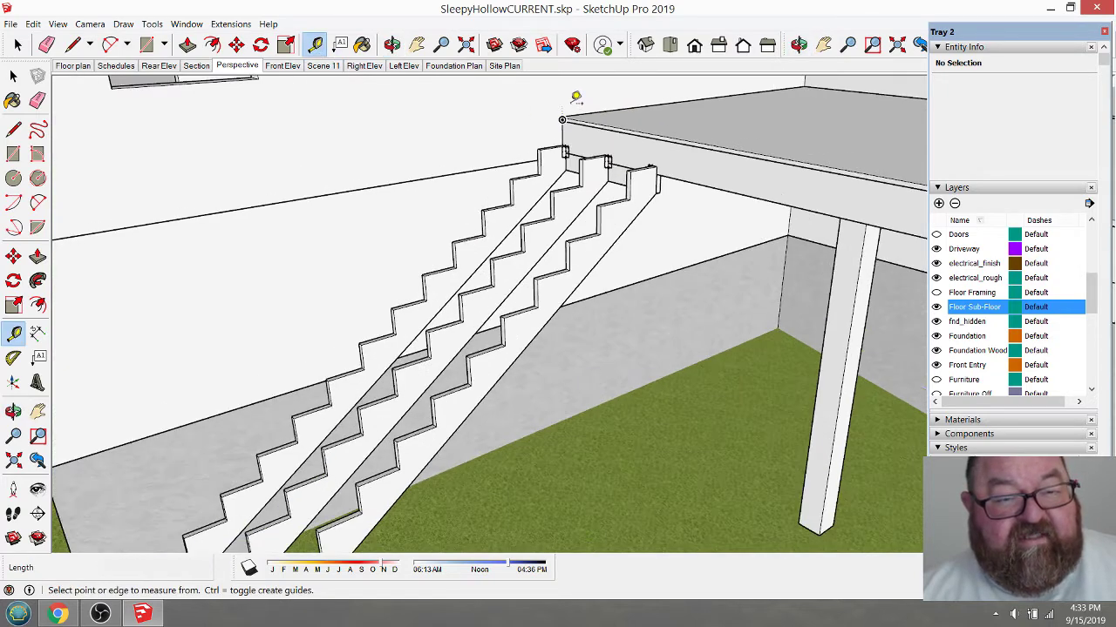
scroll(573, 99, up, 3)
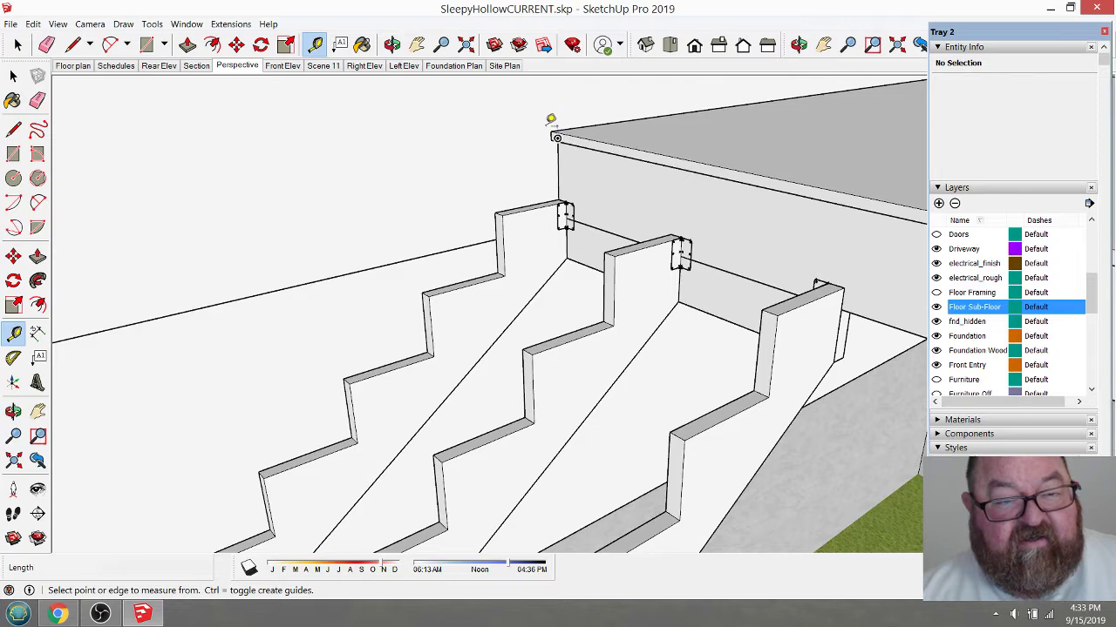
click(551, 130)
scroll(559, 122, down, 5)
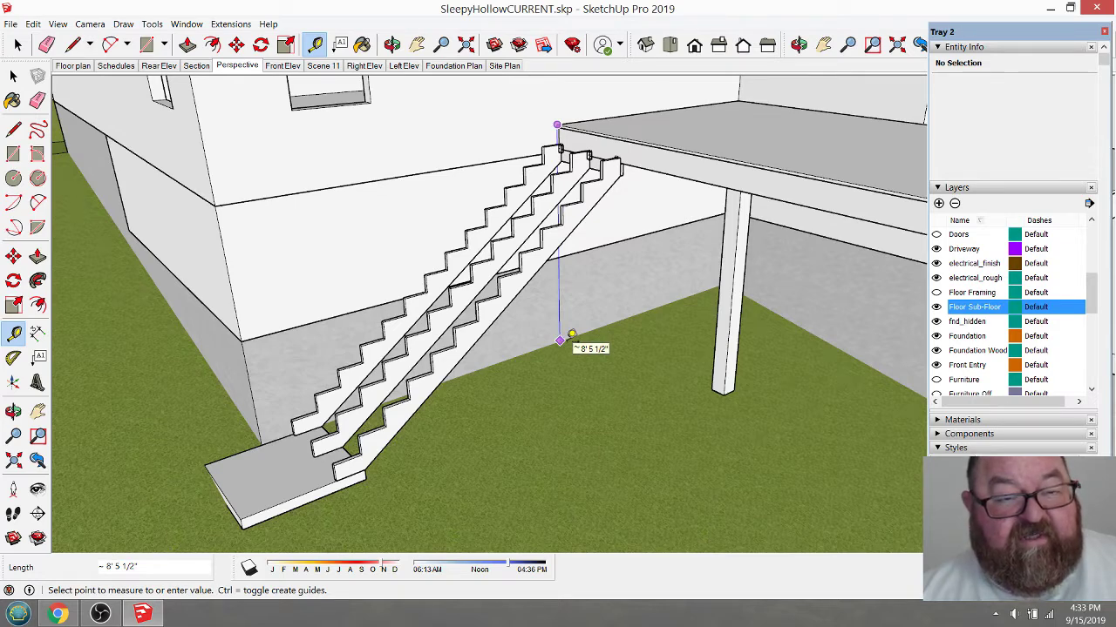
click(560, 340)
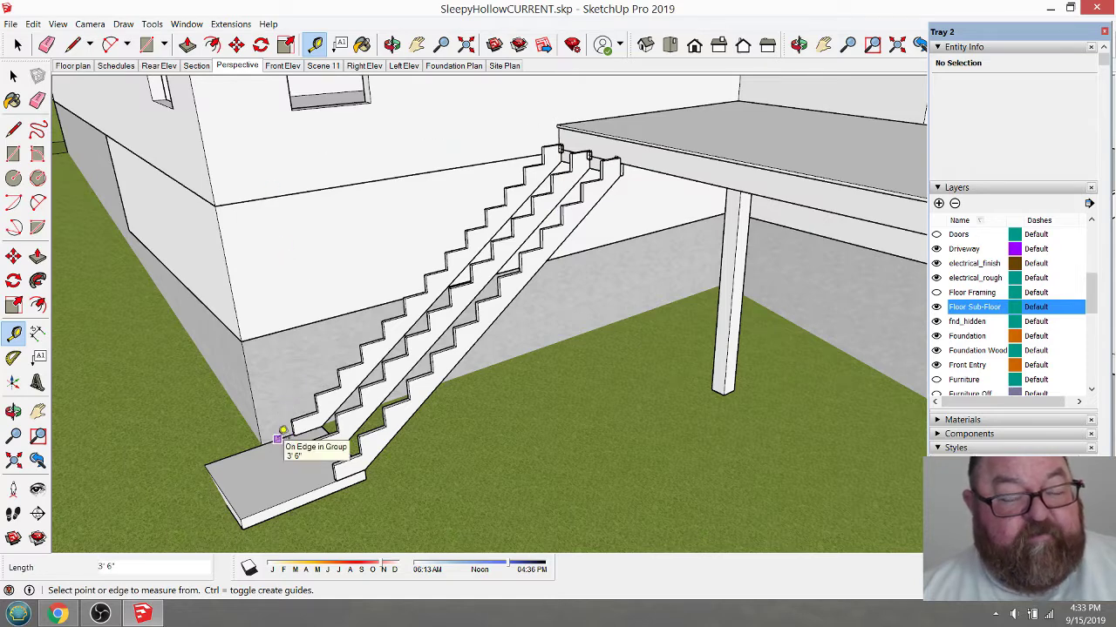
- Measure from the landing corner locked to the blue axis, leaving a guide at deck height (about 8' 5 1/2")
click(283, 435)
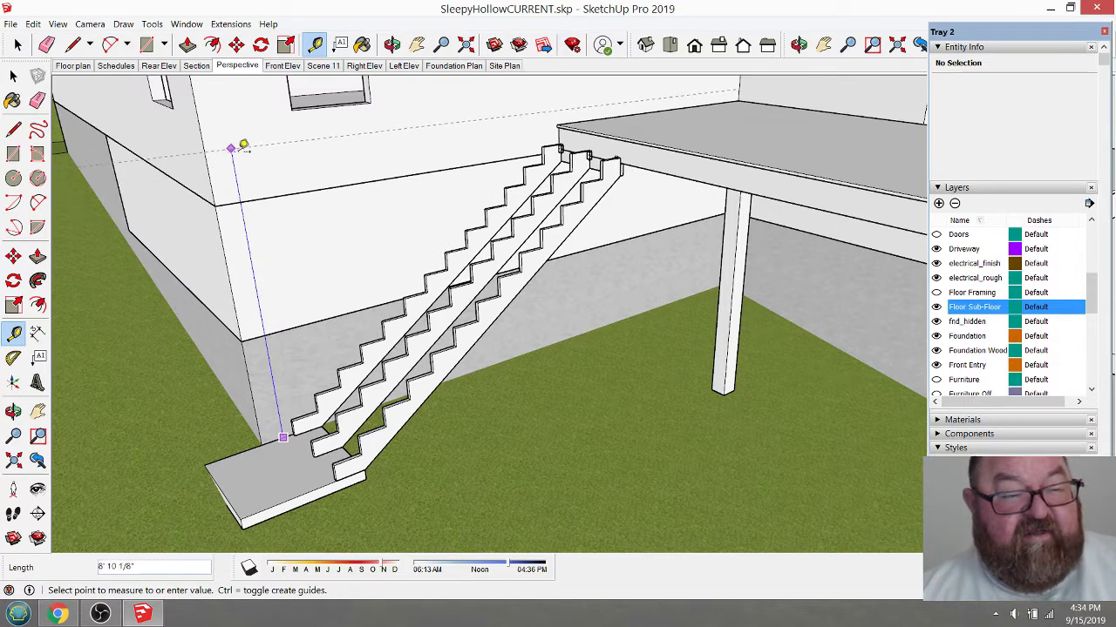
key(Up)
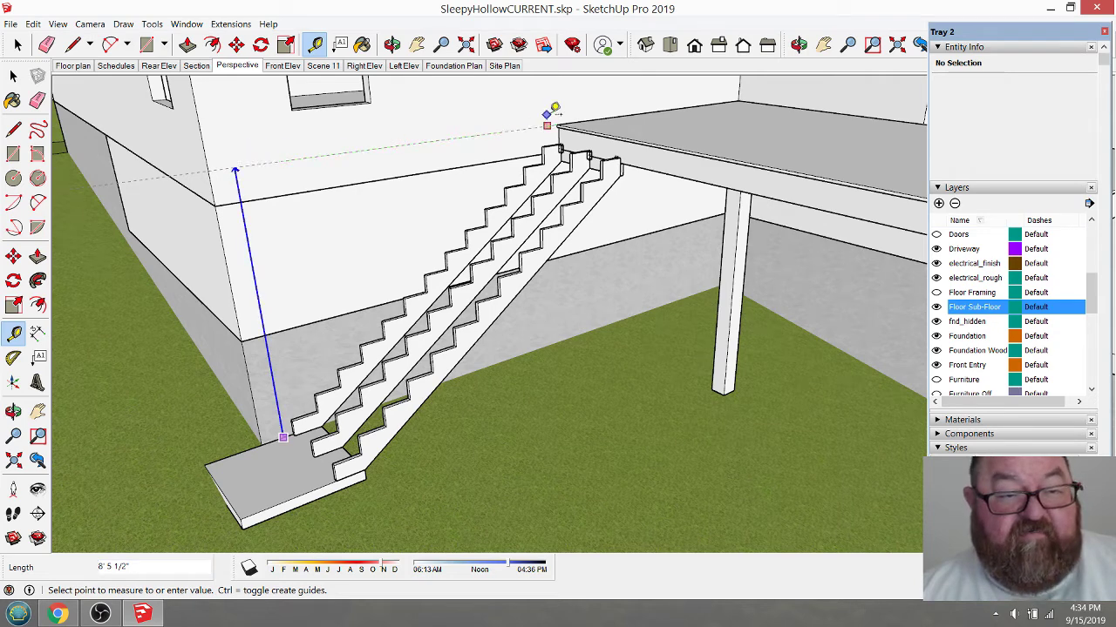
scroll(575, 106, up, 2)
scroll(573, 108, up, 2)
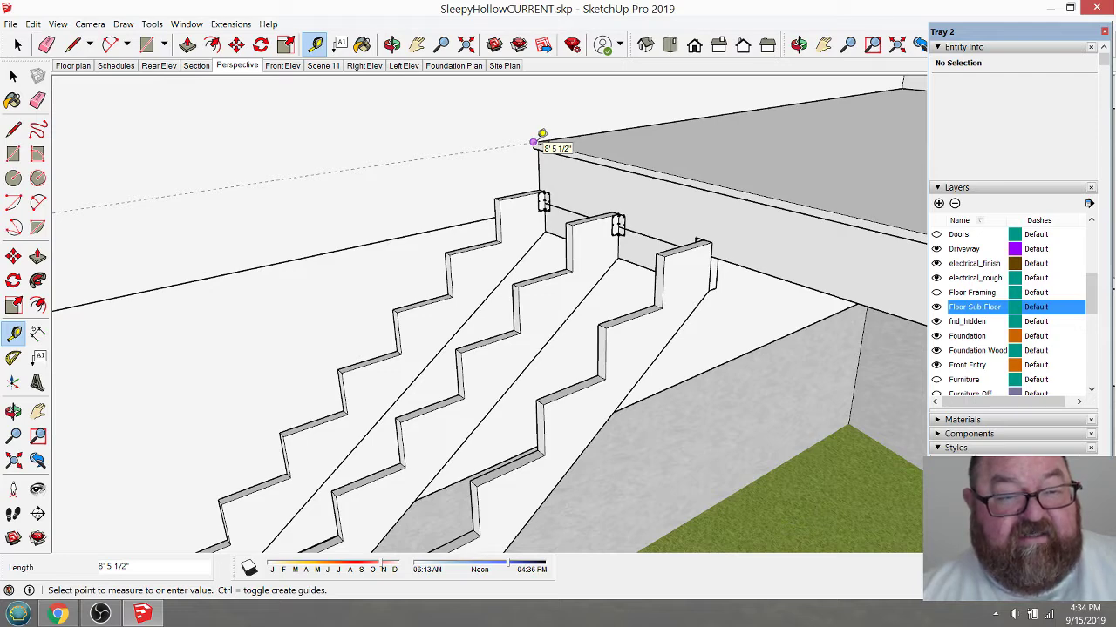
click(536, 139)
scroll(544, 131, down, 4)
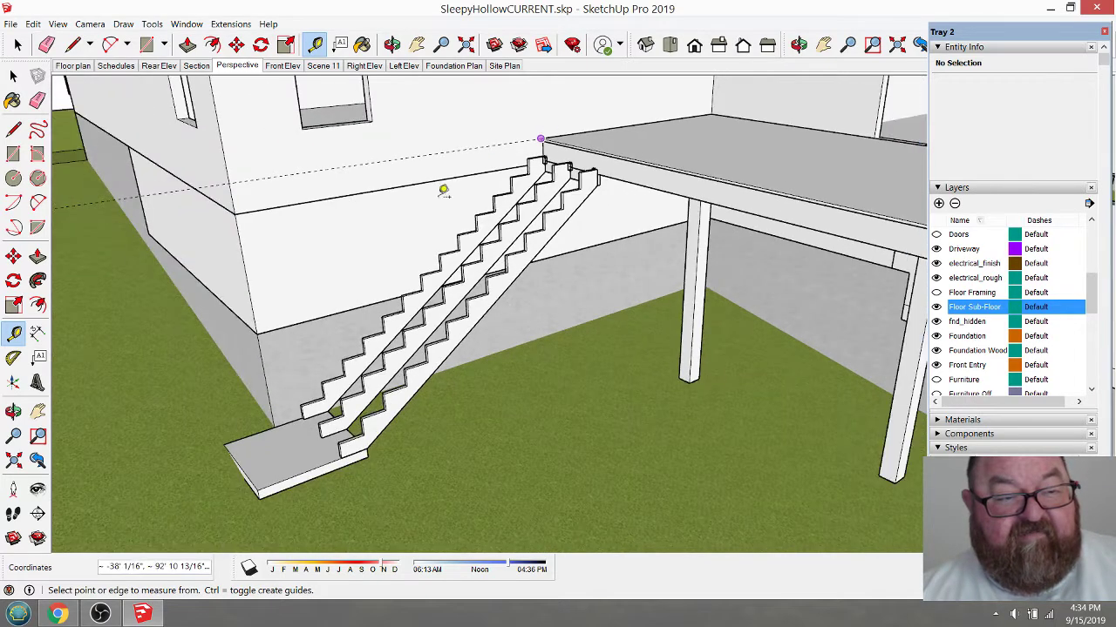
scroll(443, 192, up, 3)
- Measure from the deck corner along the stringer, reading about 12' 2 13/16"
click(608, 131)
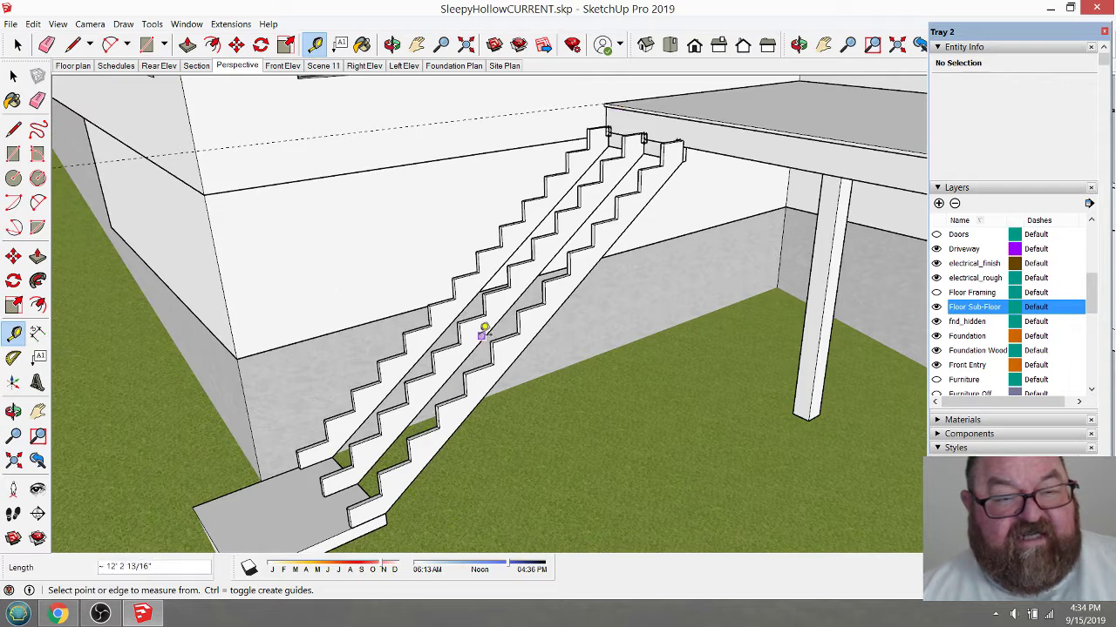
scroll(496, 205, down, 2)
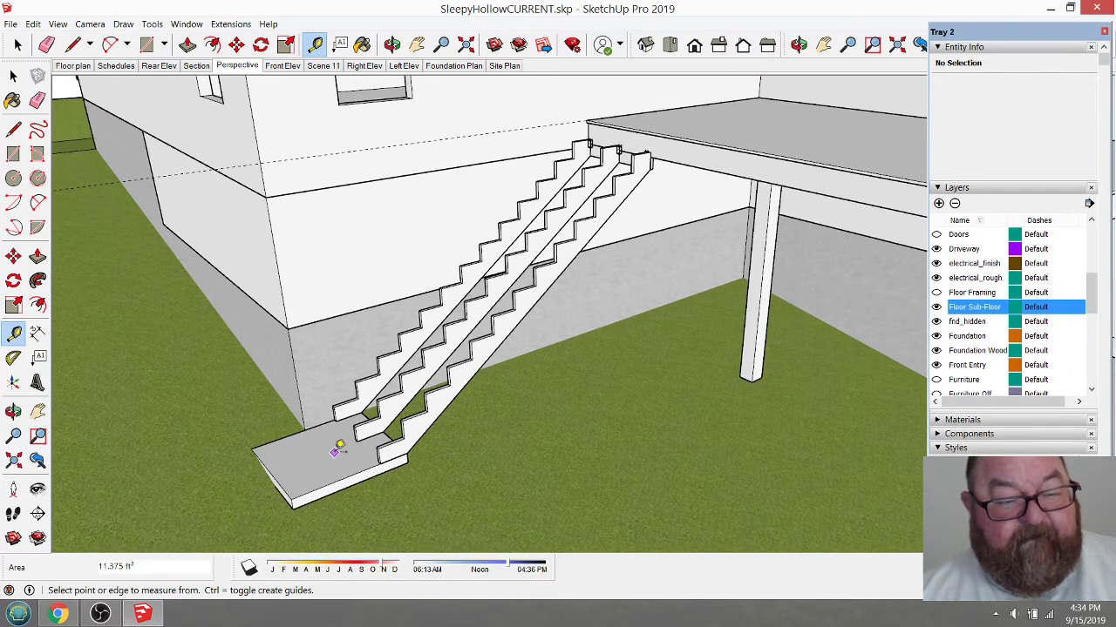
scroll(339, 449, up, 4)
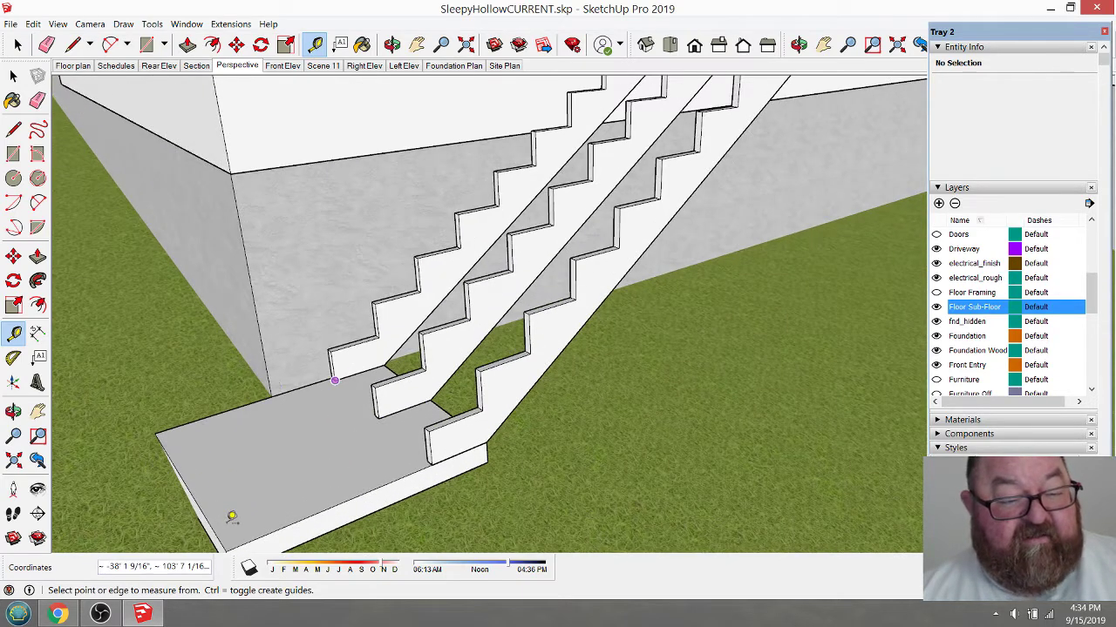
scroll(409, 423, down, 2)
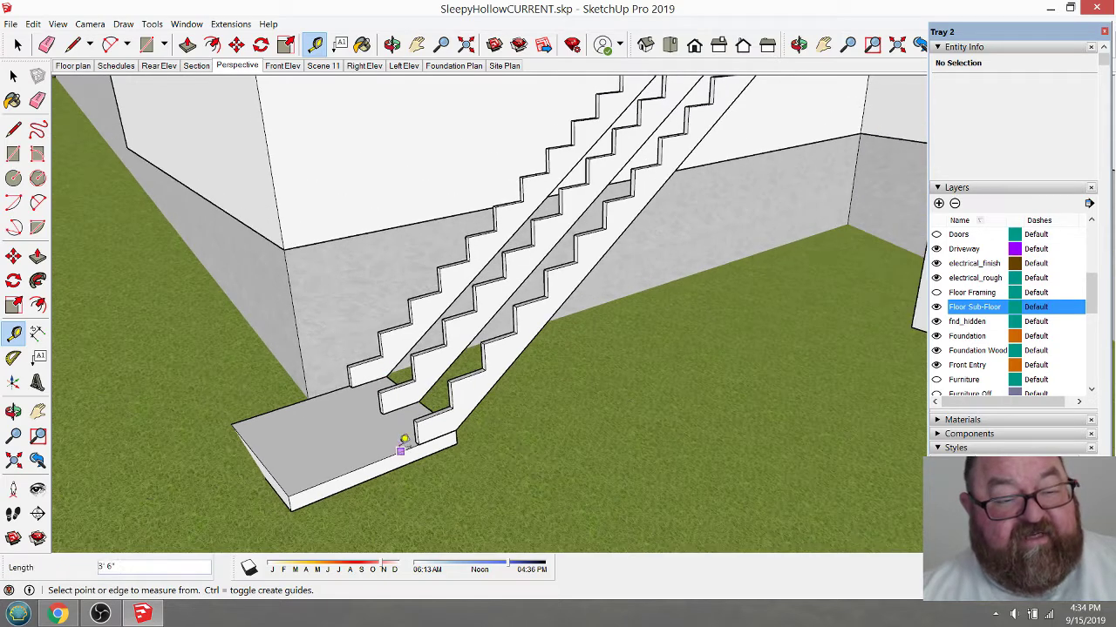
scroll(386, 417, down, 2)
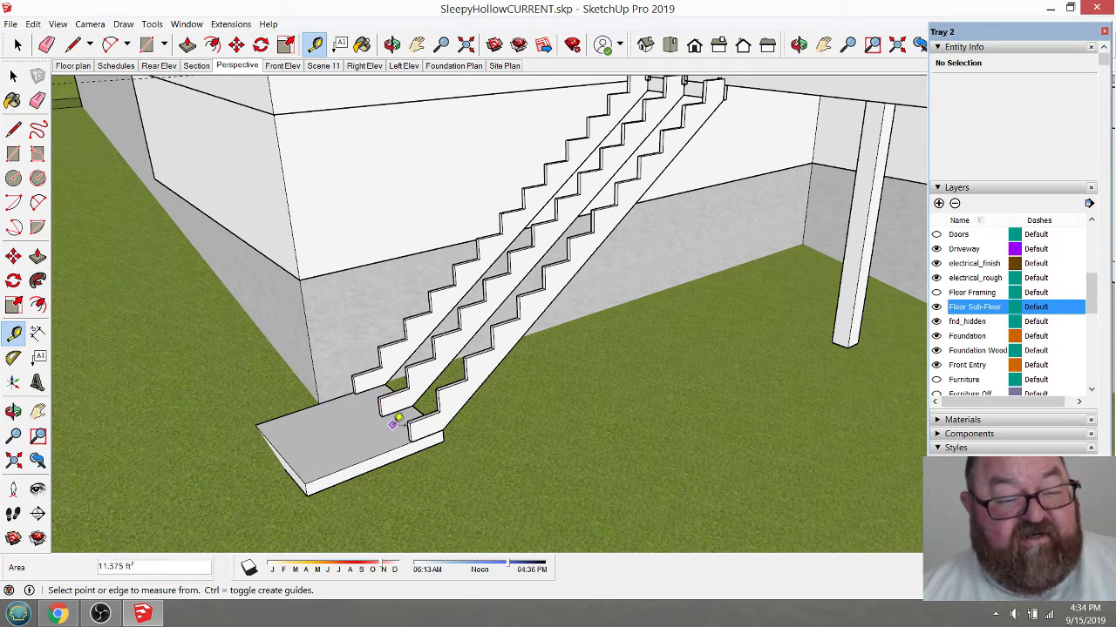
scroll(388, 424, down, 2)
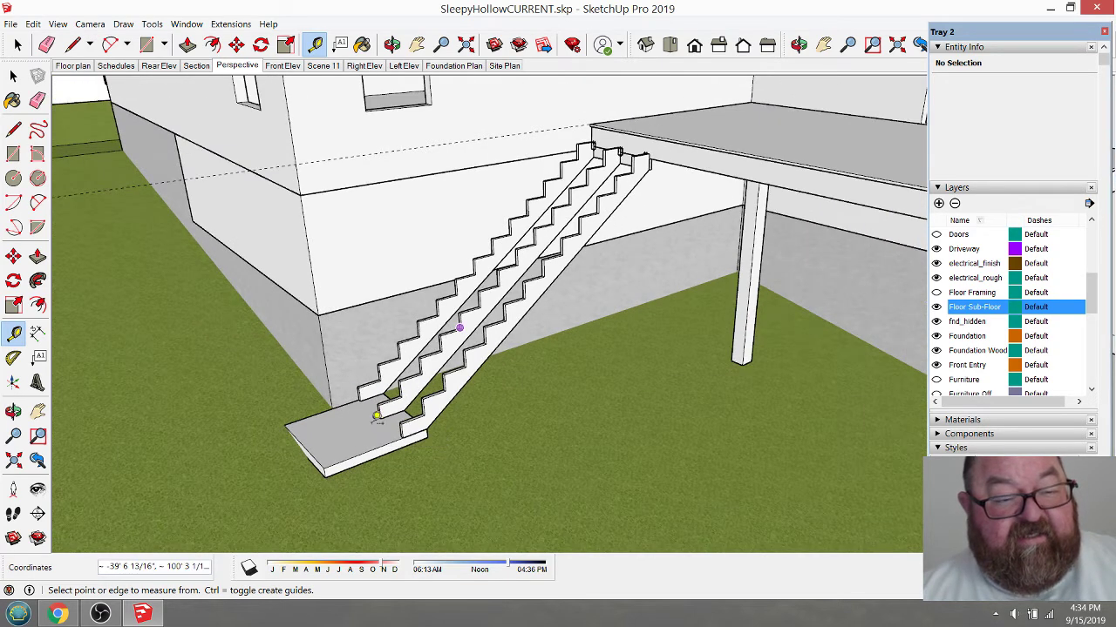
scroll(376, 417, up, 1)
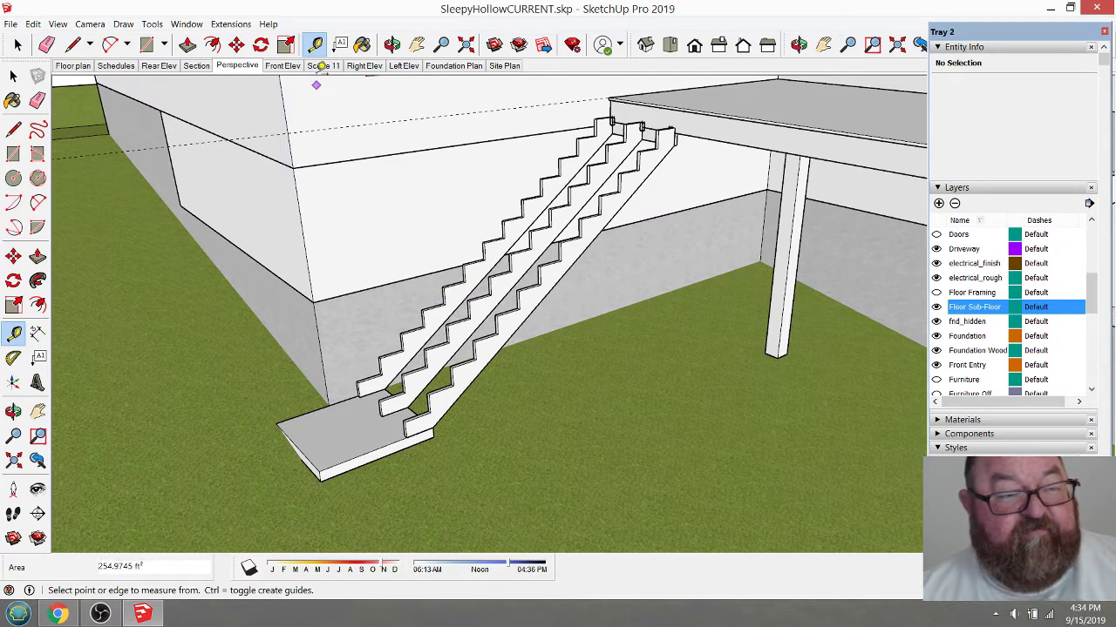
- Orbit to a higher view of the stairs and turn on the 1-Risers layer
click(391, 44)
drag(430, 114, 449, 197)
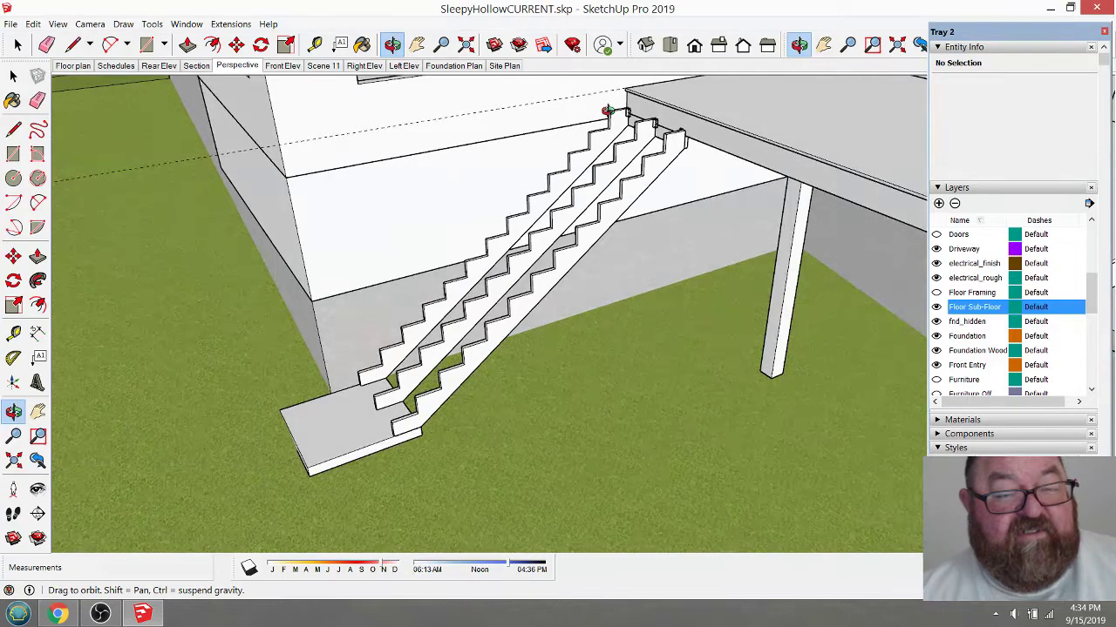
scroll(608, 112, up, 6)
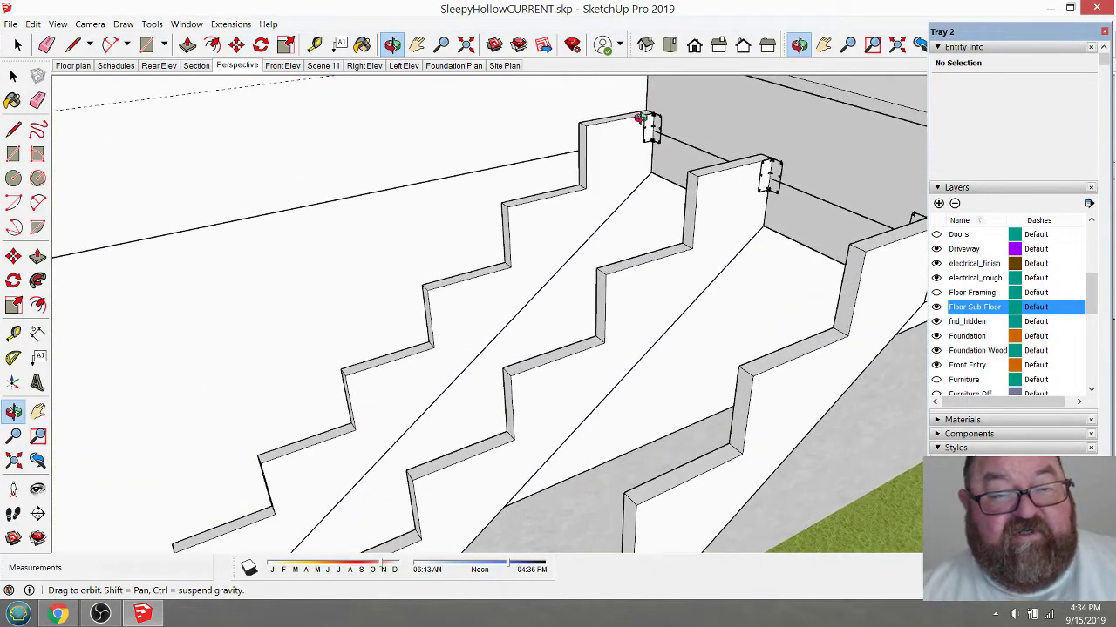
scroll(963, 335, up, 4)
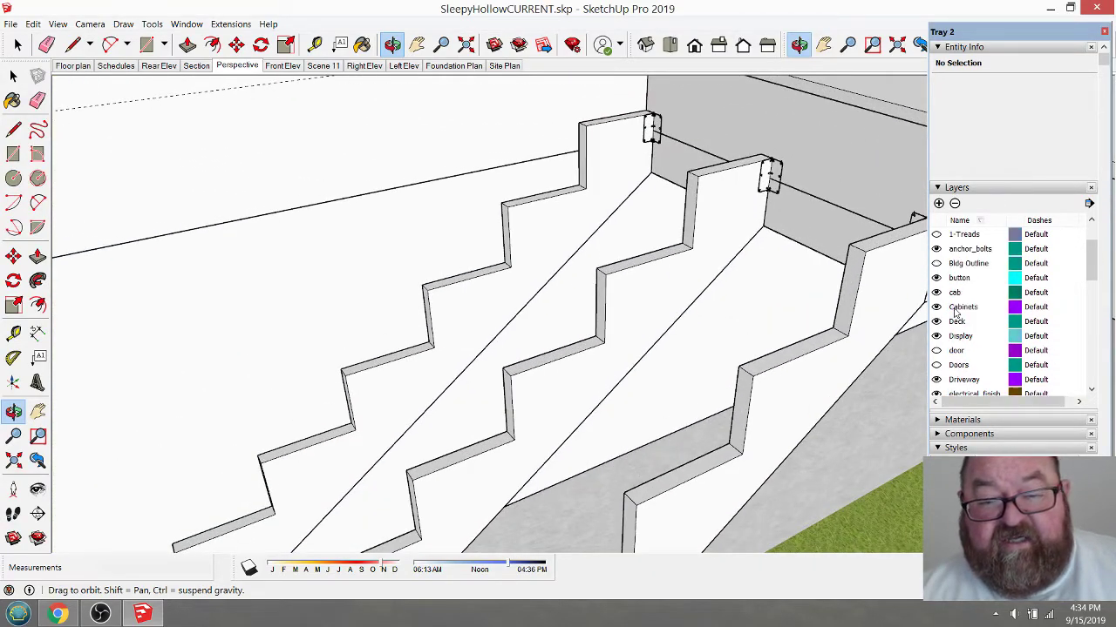
click(938, 265)
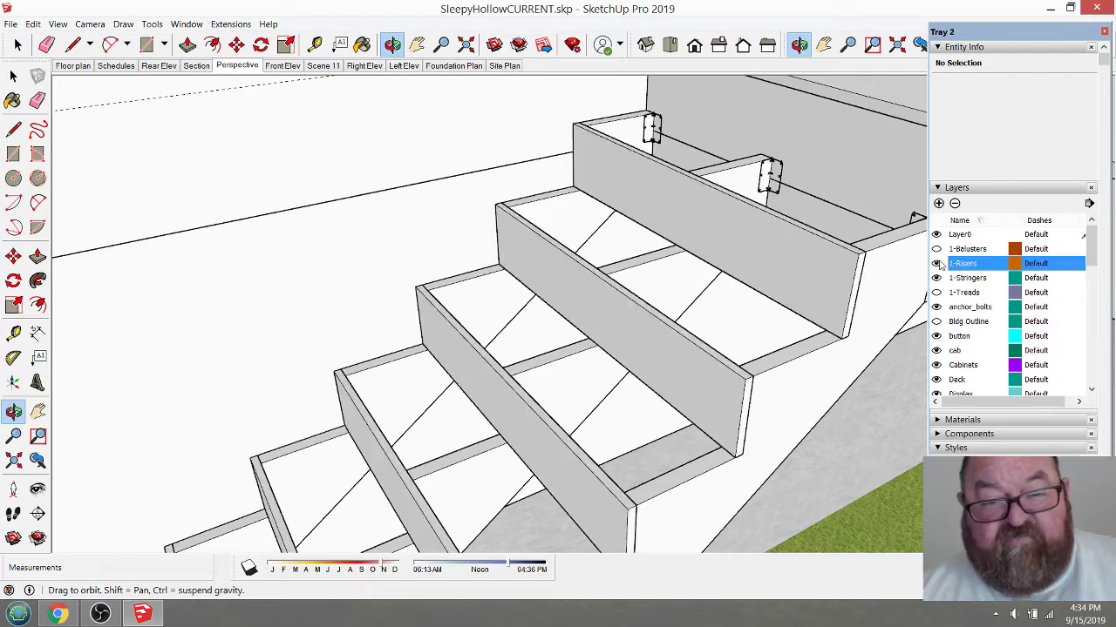
- Inspect the shown risers from frontal and side-on angles
drag(660, 191, 703, 277)
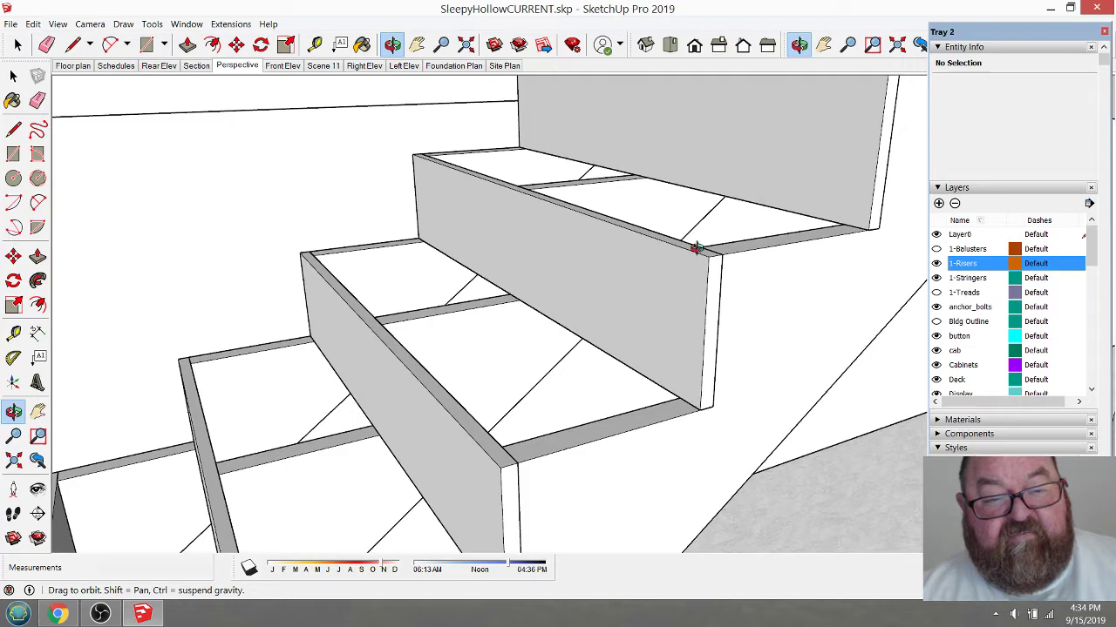
drag(662, 334, 747, 352)
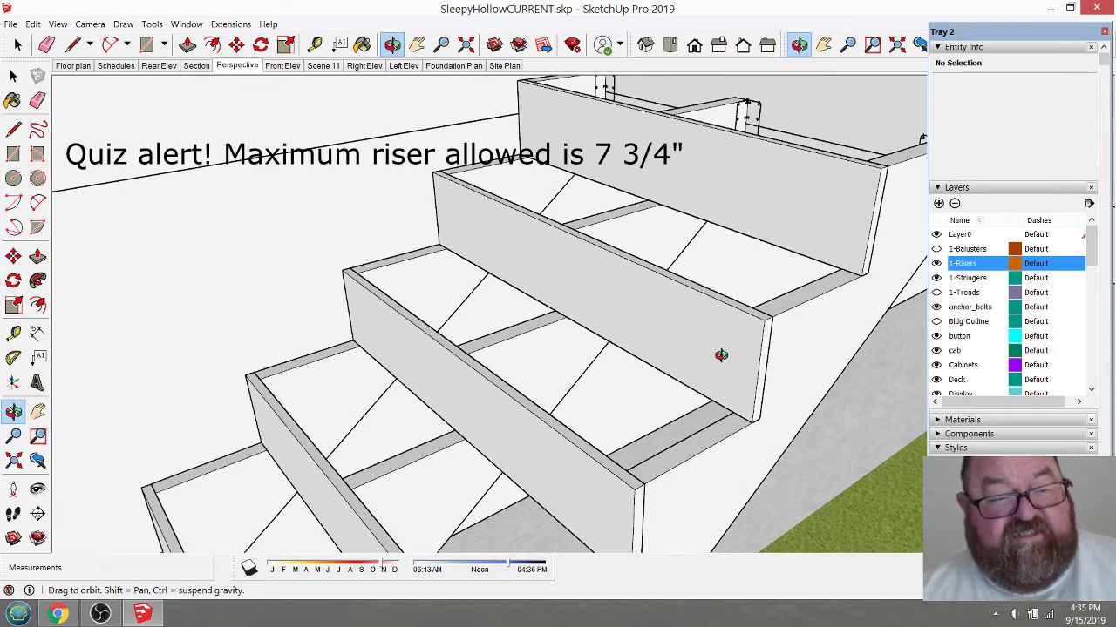
drag(729, 358, 612, 320)
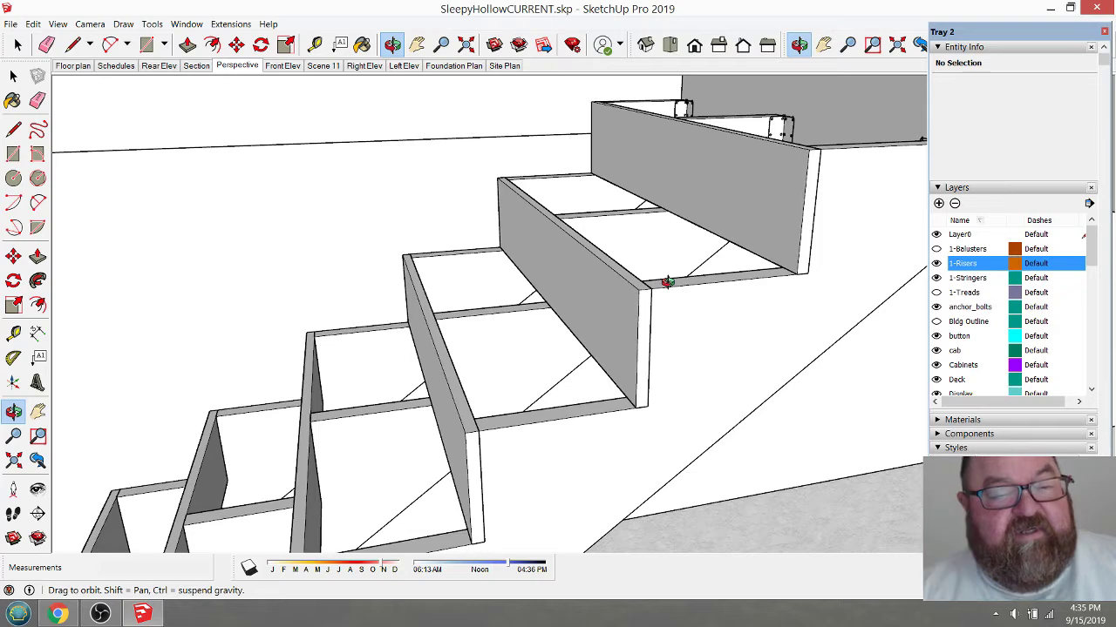
drag(717, 288, 803, 317)
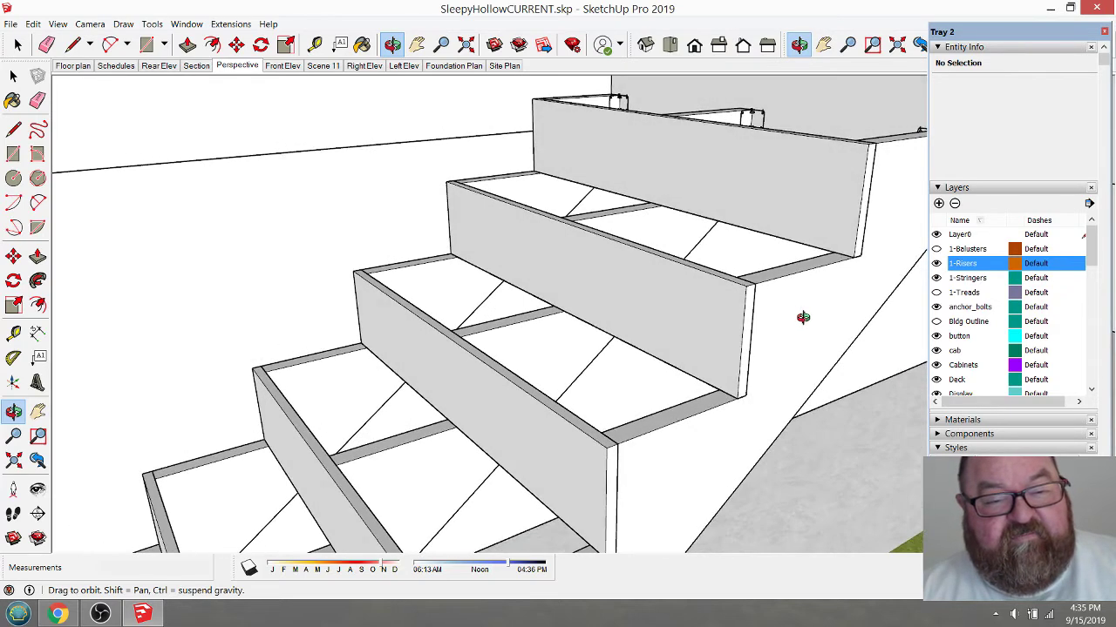
scroll(747, 318, up, 5)
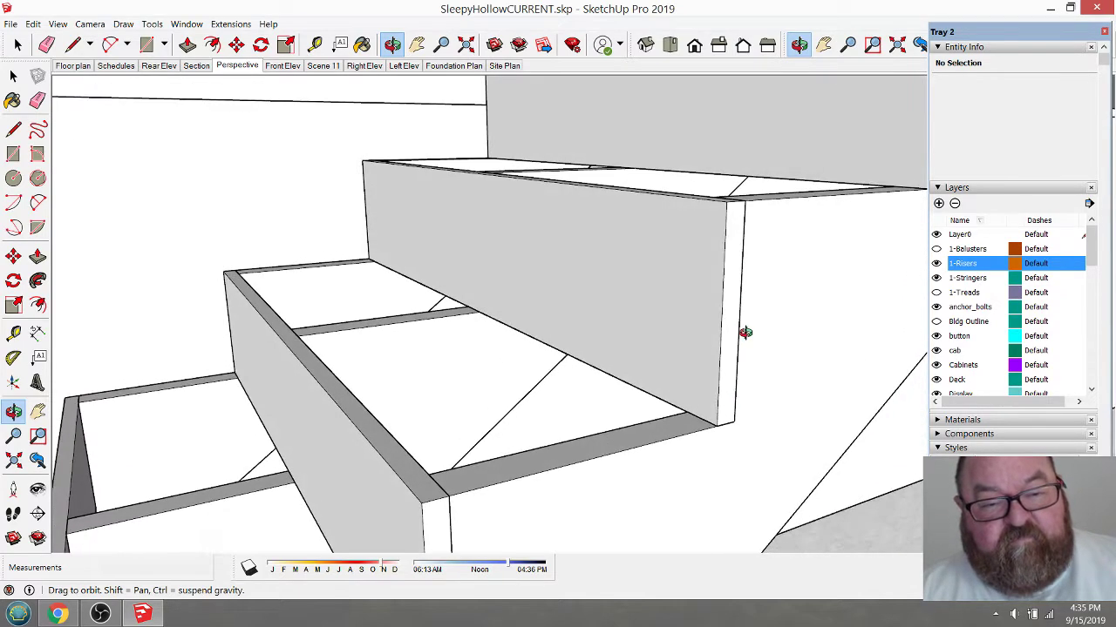
scroll(745, 348, up, 2)
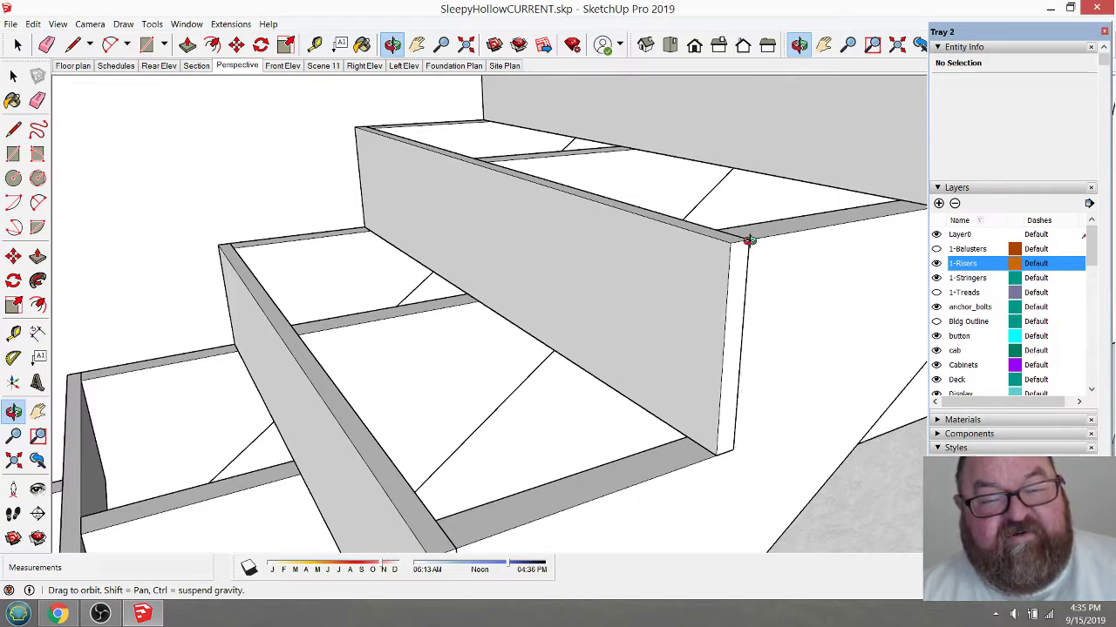
scroll(775, 294, down, 1)
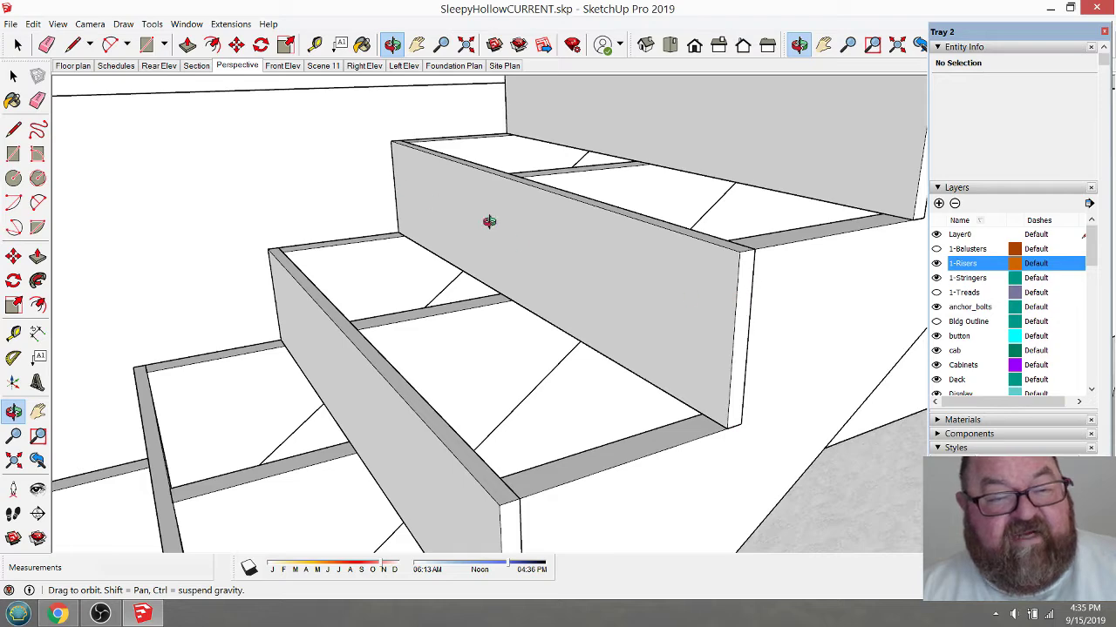
- Zoom out to the house, deck and stair and hide the 1-Risers layer
drag(706, 278, 707, 278)
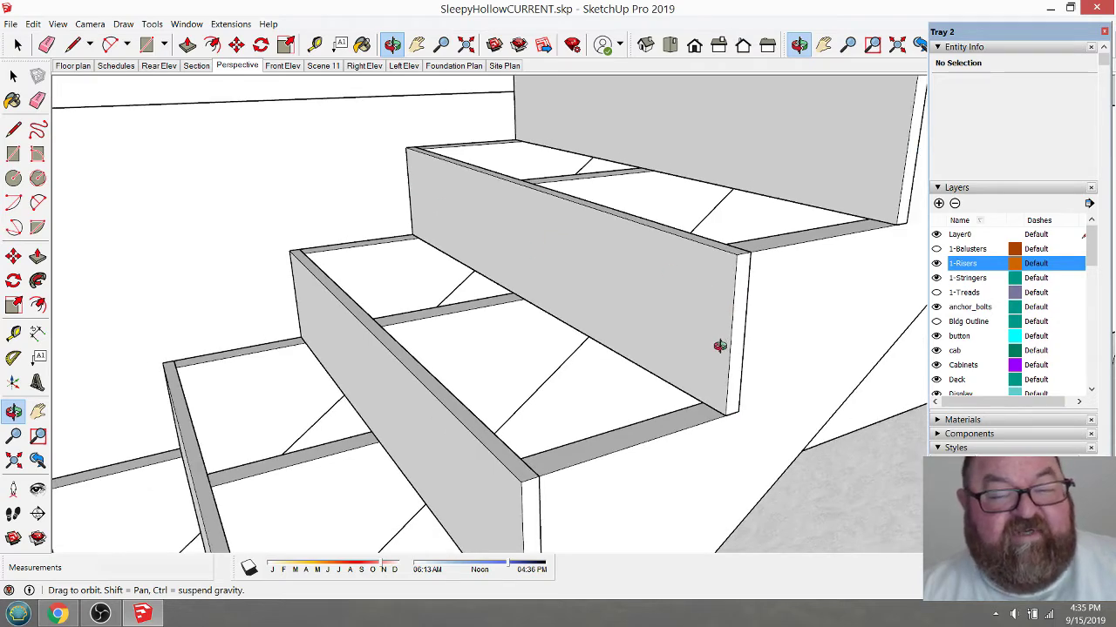
drag(720, 346, 739, 320)
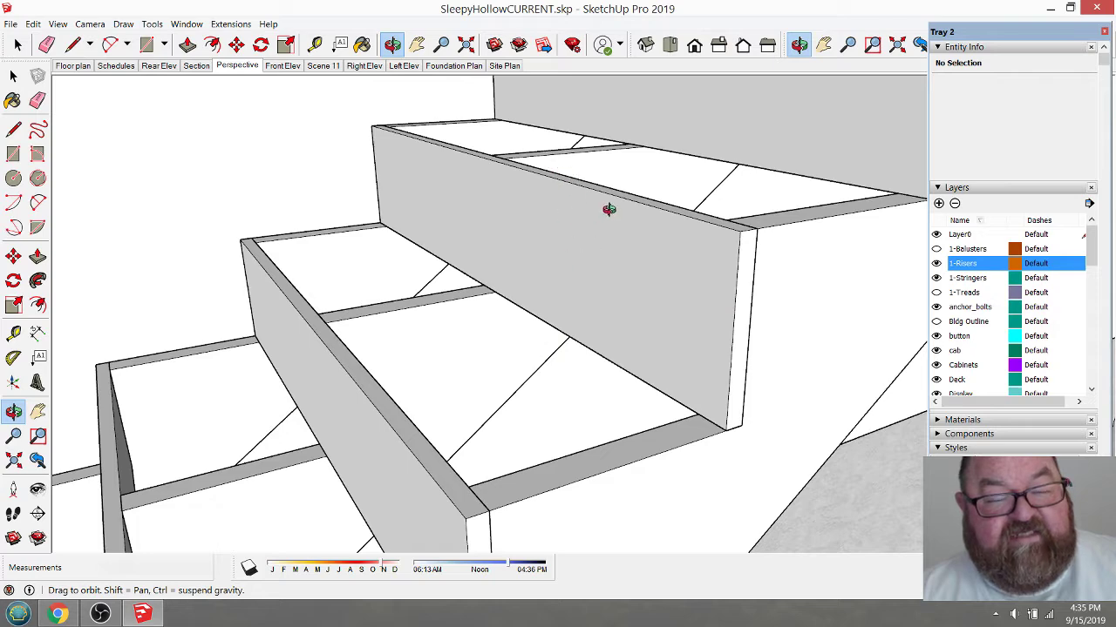
drag(690, 320, 772, 326)
drag(631, 299, 649, 337)
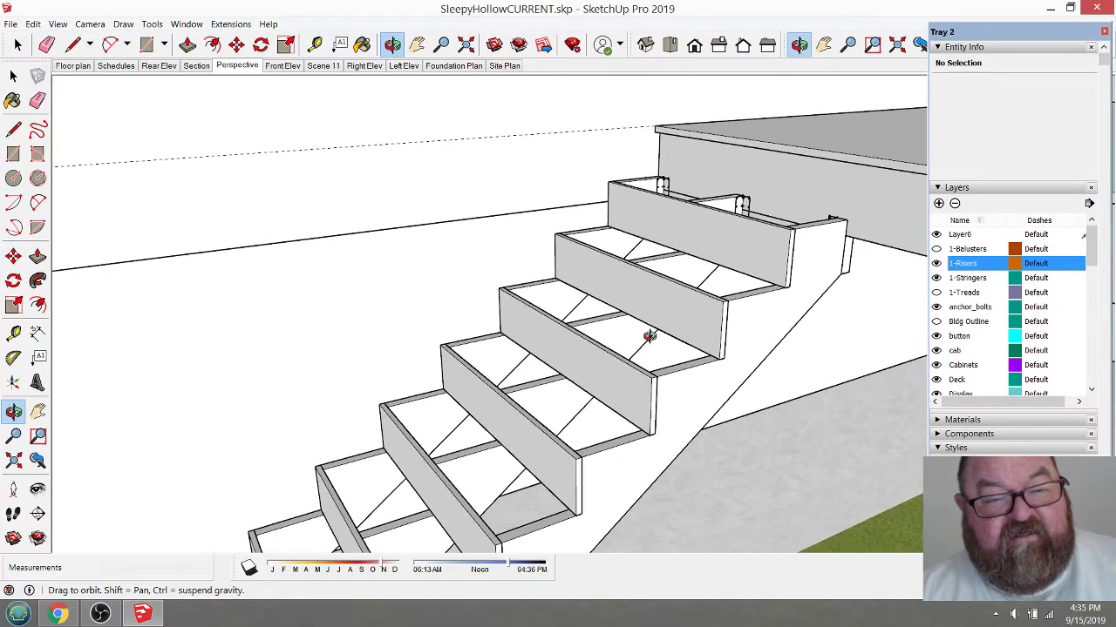
scroll(685, 323, down, 6)
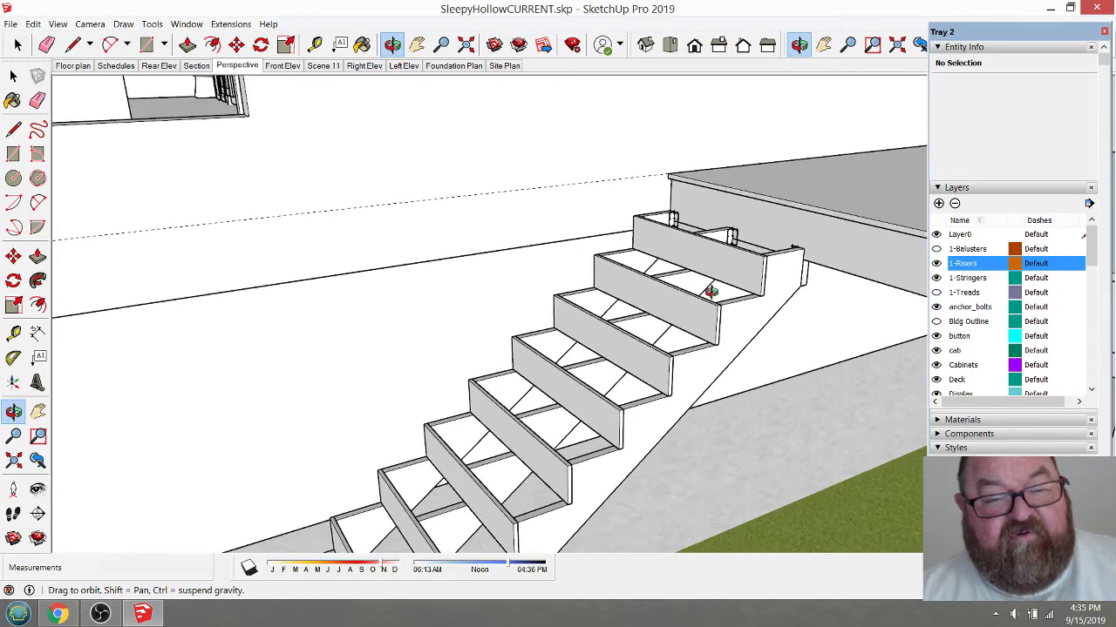
drag(687, 294, 681, 307)
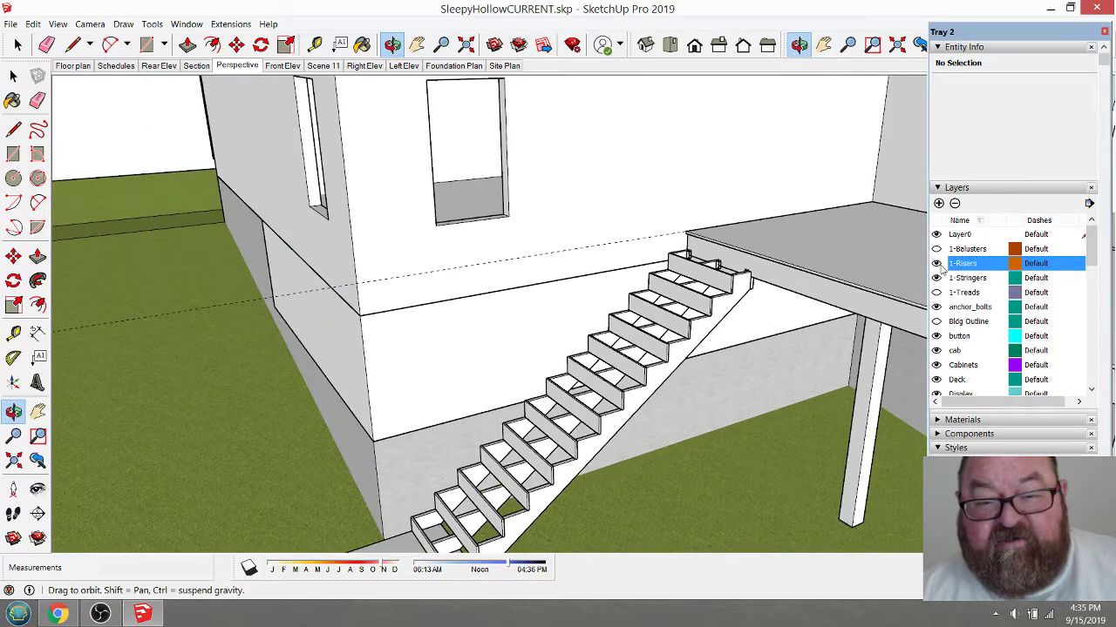
click(936, 263)
key(alt+Tab)
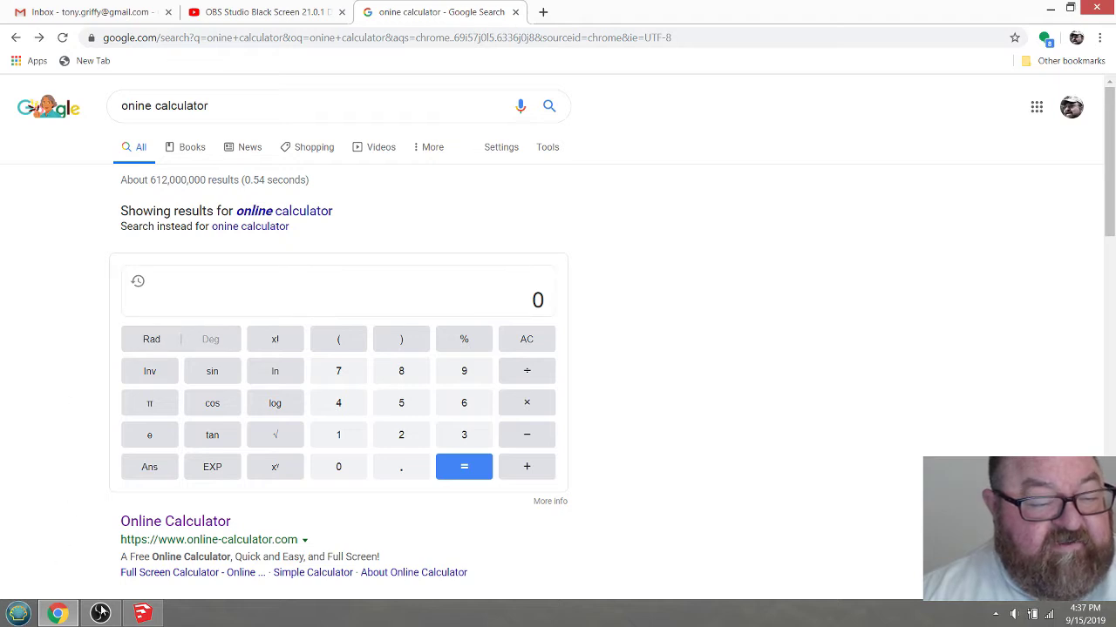
click(142, 614)
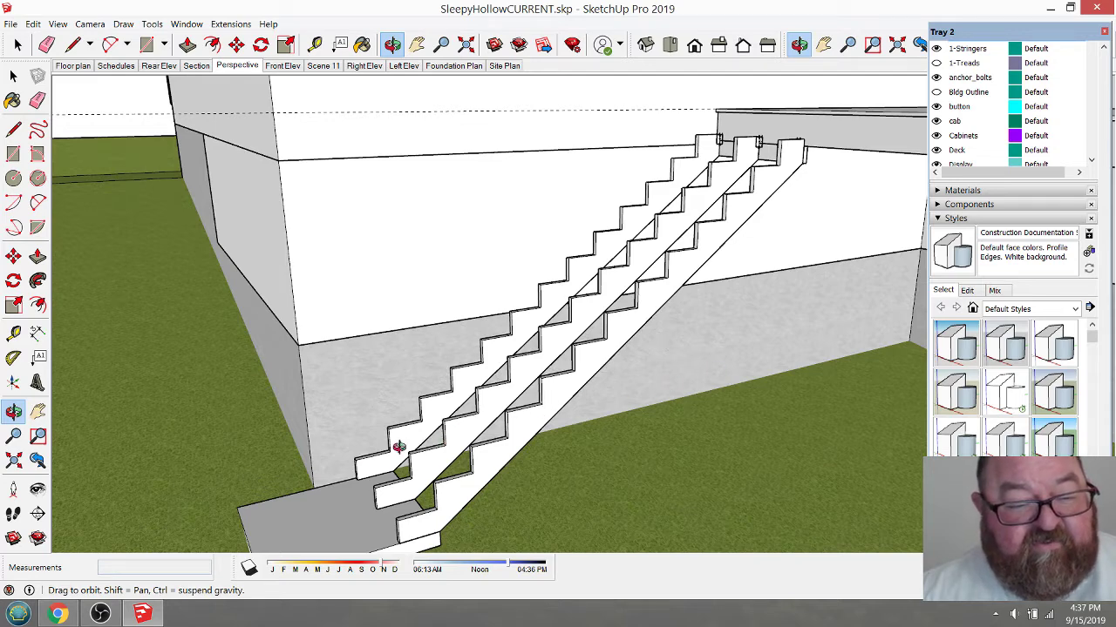
- Draw a line from the foundation wall down to the bottom of the stair stringers
drag(618, 256, 443, 177)
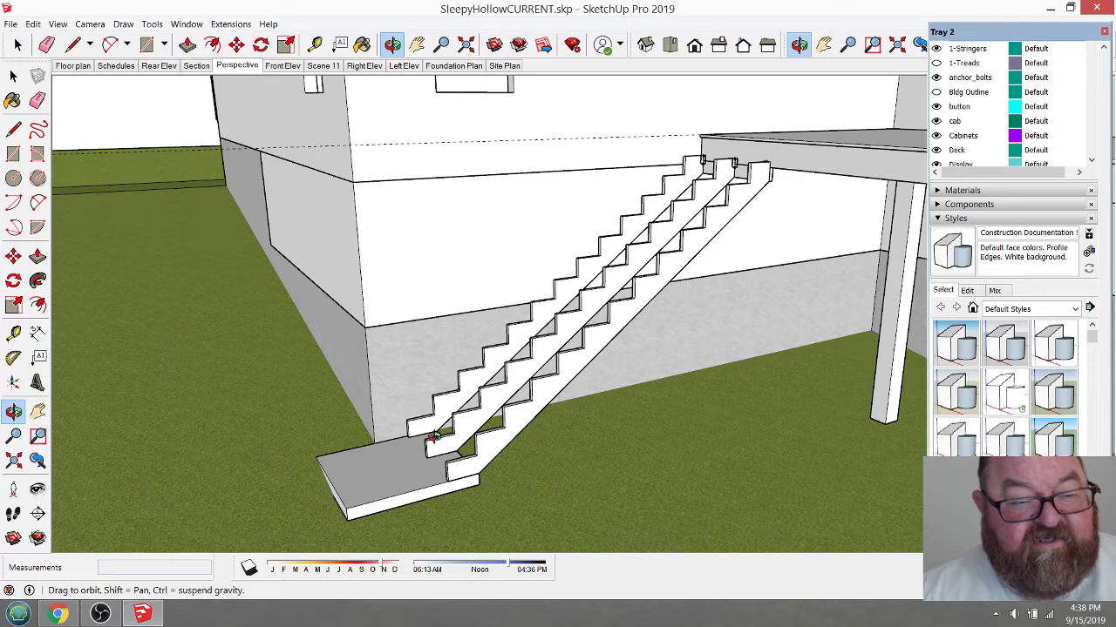
drag(485, 295, 442, 390)
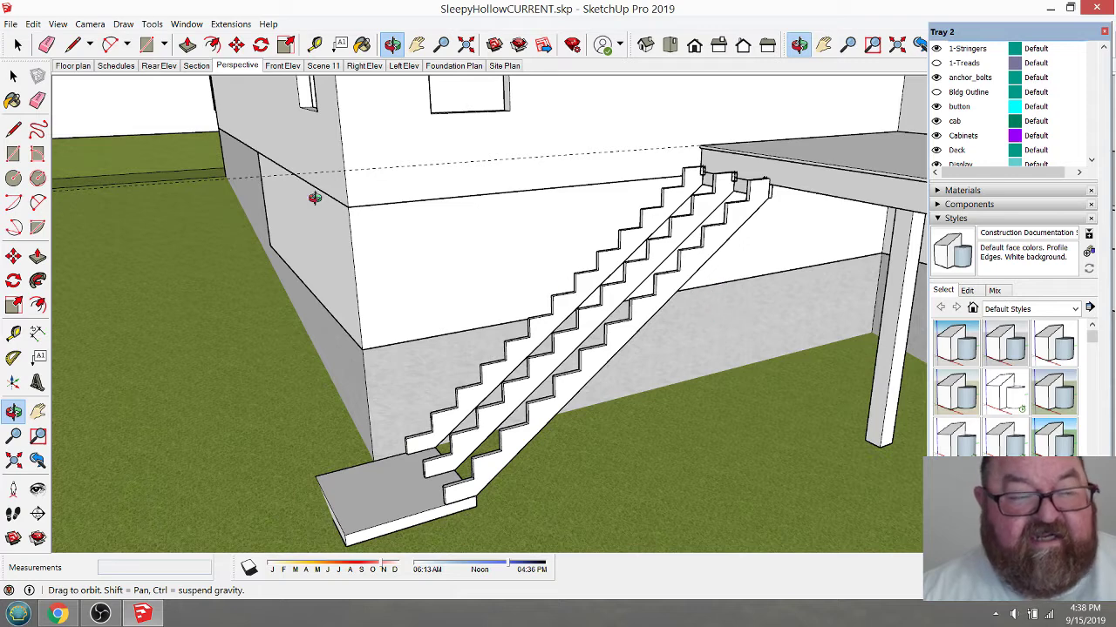
click(73, 44)
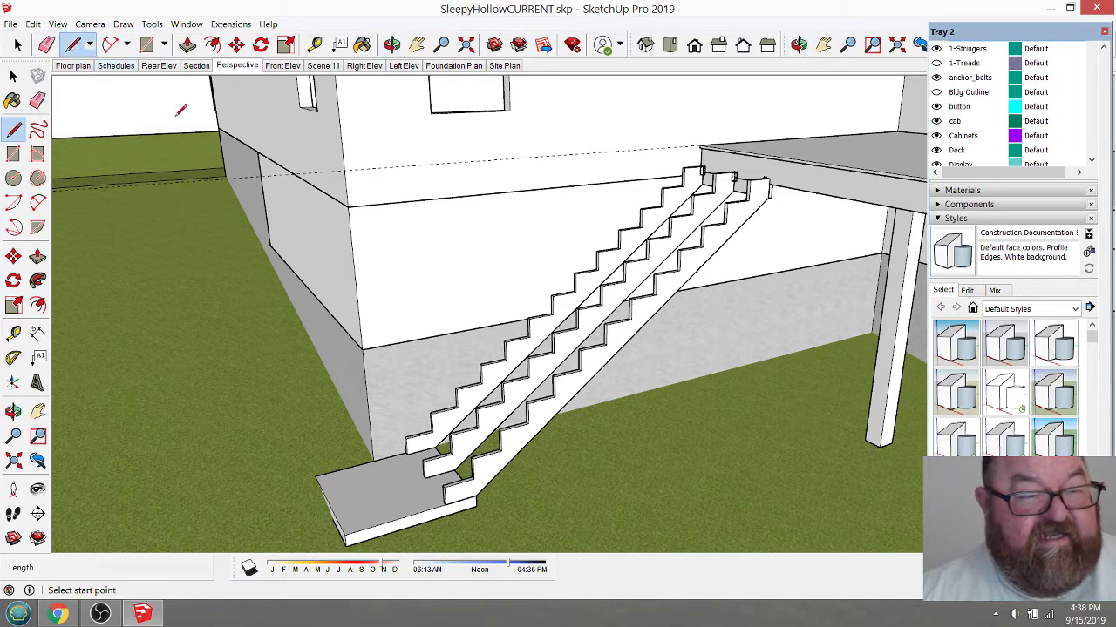
click(713, 302)
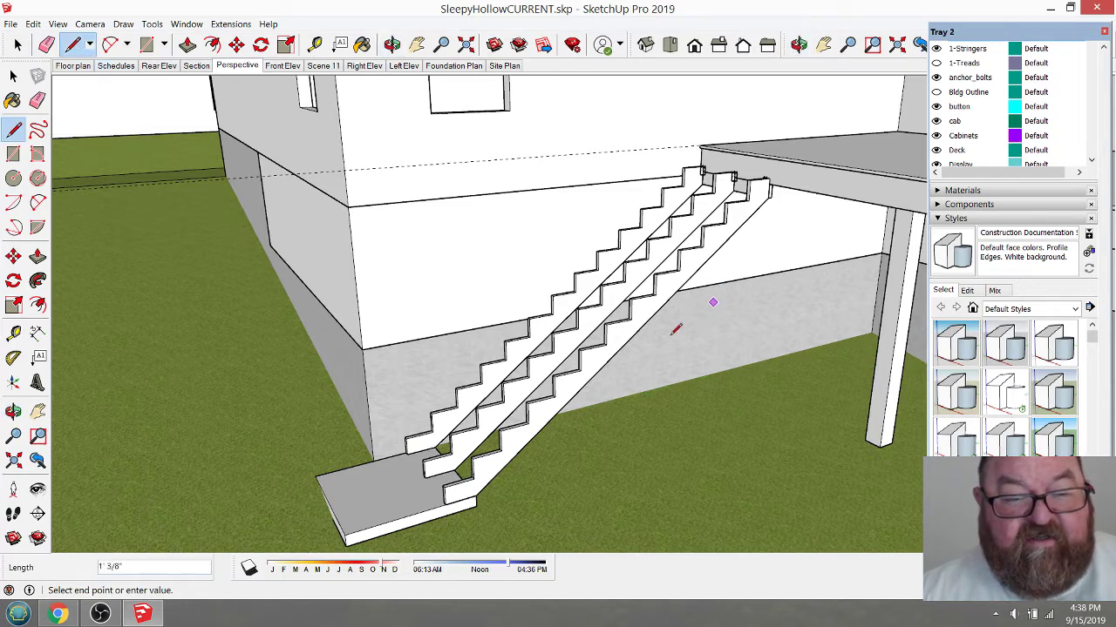
click(371, 434)
click(392, 45)
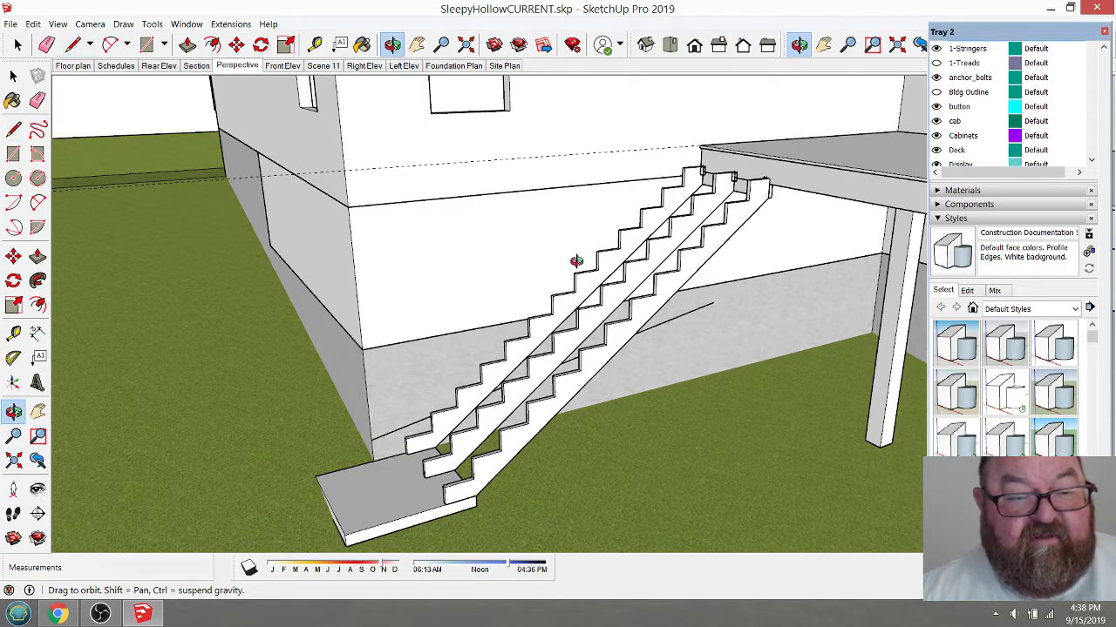
- Orbit around the stairs to inspect the stringer cuts from the side and below
mouse_move(580, 259)
mouse_down()
mouse_move(428, 231)
mouse_move(589, 266)
mouse_up()
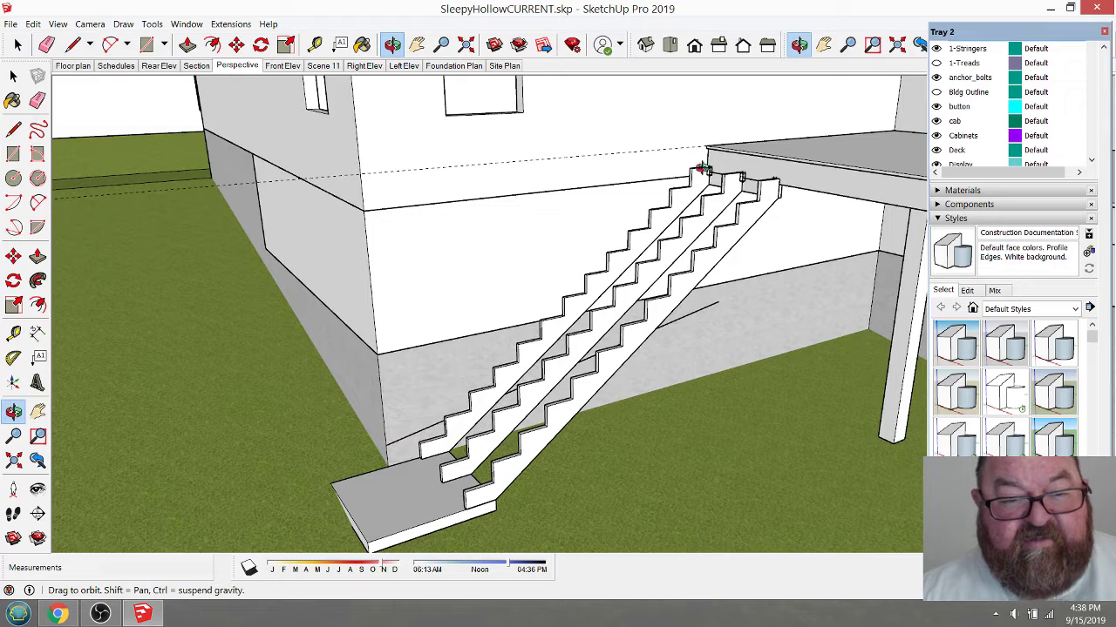
drag(650, 307, 613, 280)
mouse_move(544, 355)
mouse_down()
mouse_move(510, 331)
mouse_move(496, 346)
mouse_move(554, 353)
mouse_up()
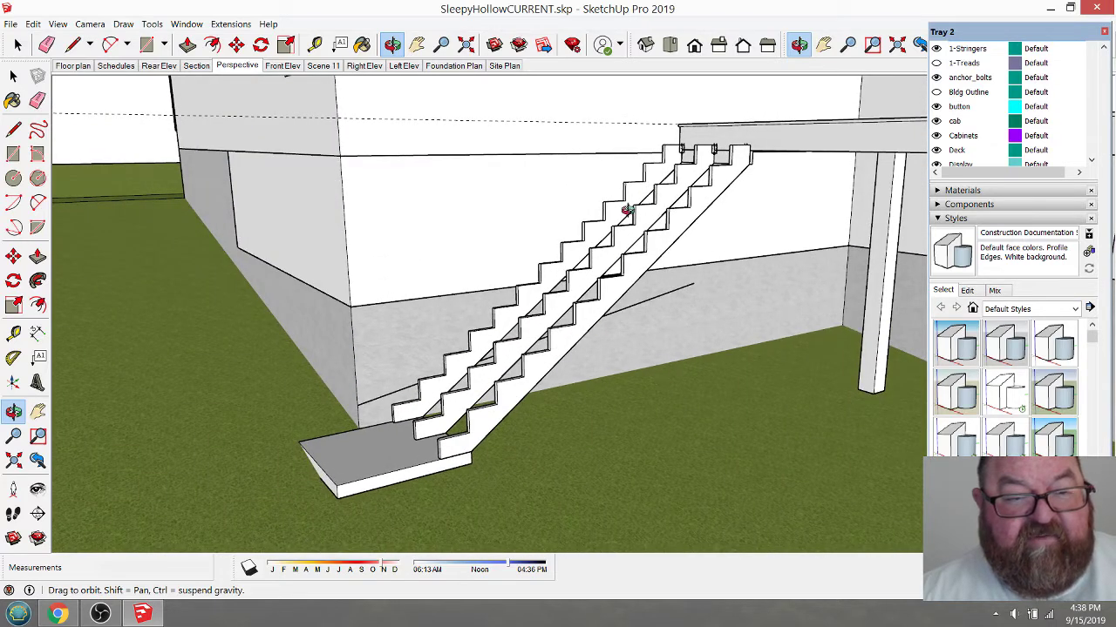
drag(515, 391, 502, 418)
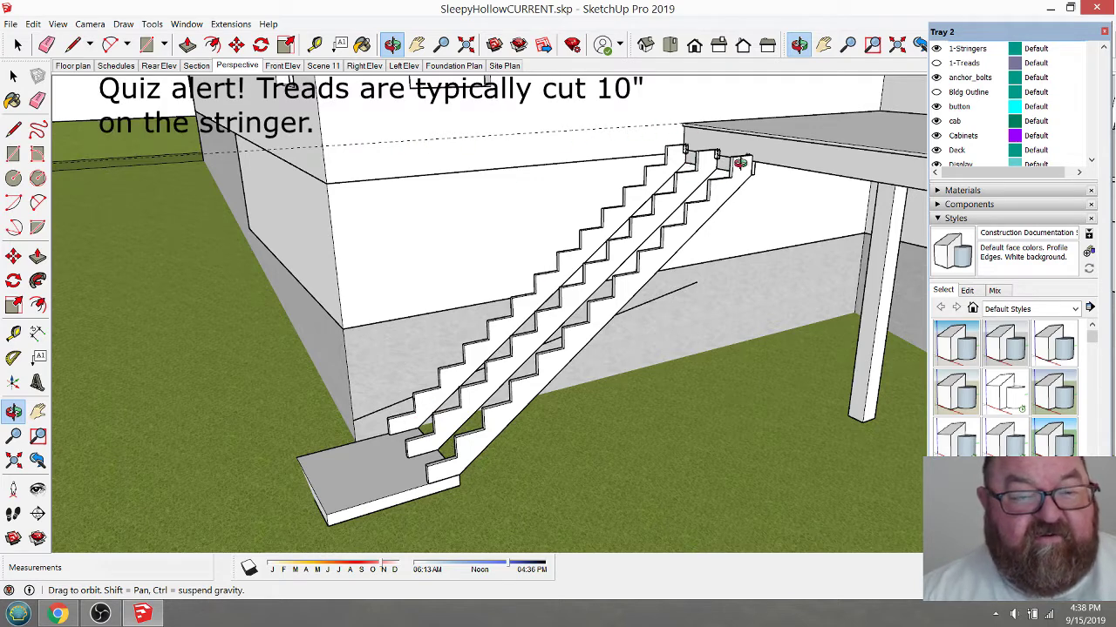
scroll(667, 226, up, 6)
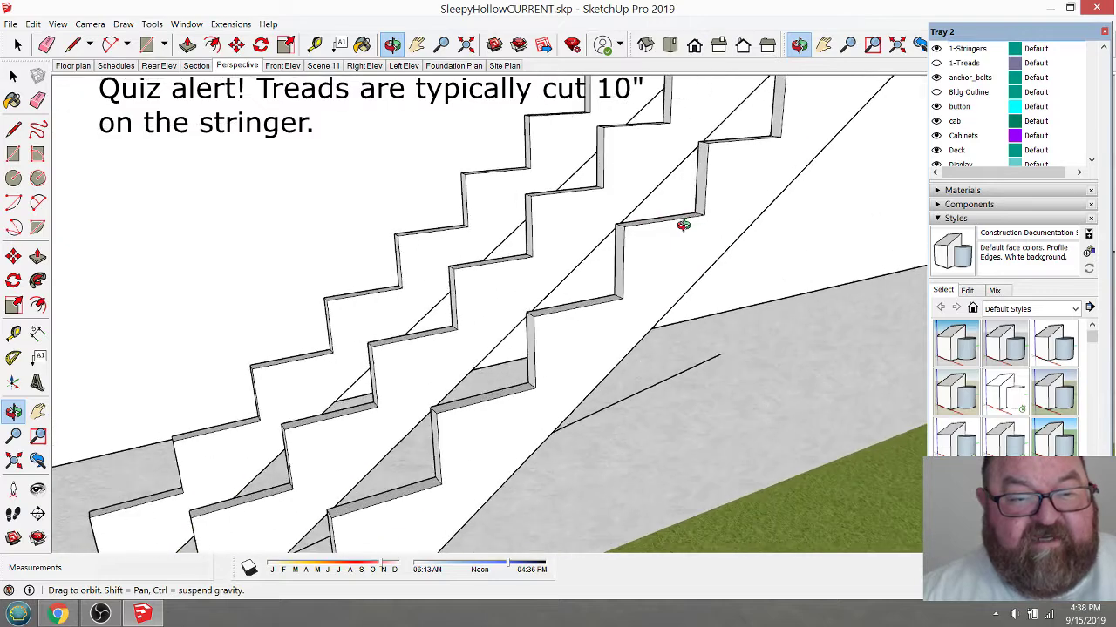
mouse_move(714, 219)
mouse_down()
mouse_move(581, 249)
mouse_move(536, 272)
mouse_move(724, 254)
mouse_move(744, 228)
mouse_up()
scroll(660, 165, down, 6)
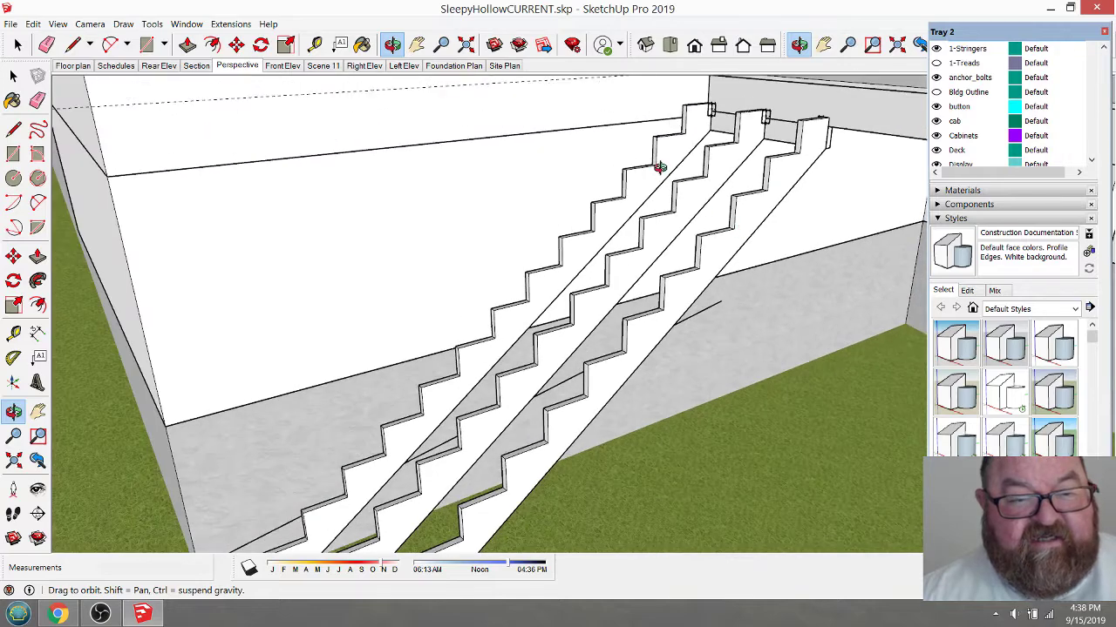
scroll(606, 221, up, 2)
mouse_move(606, 222)
mouse_down()
mouse_move(671, 259)
mouse_move(673, 233)
mouse_move(565, 214)
mouse_move(677, 246)
mouse_up()
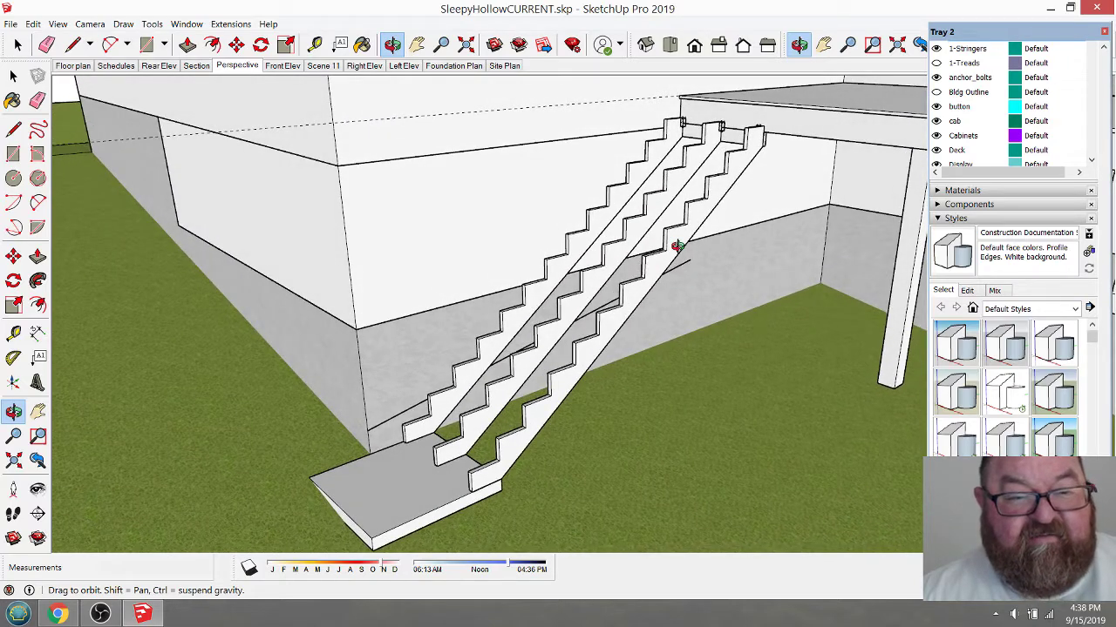
mouse_move(646, 286)
mouse_down()
mouse_move(575, 288)
mouse_move(611, 297)
mouse_up()
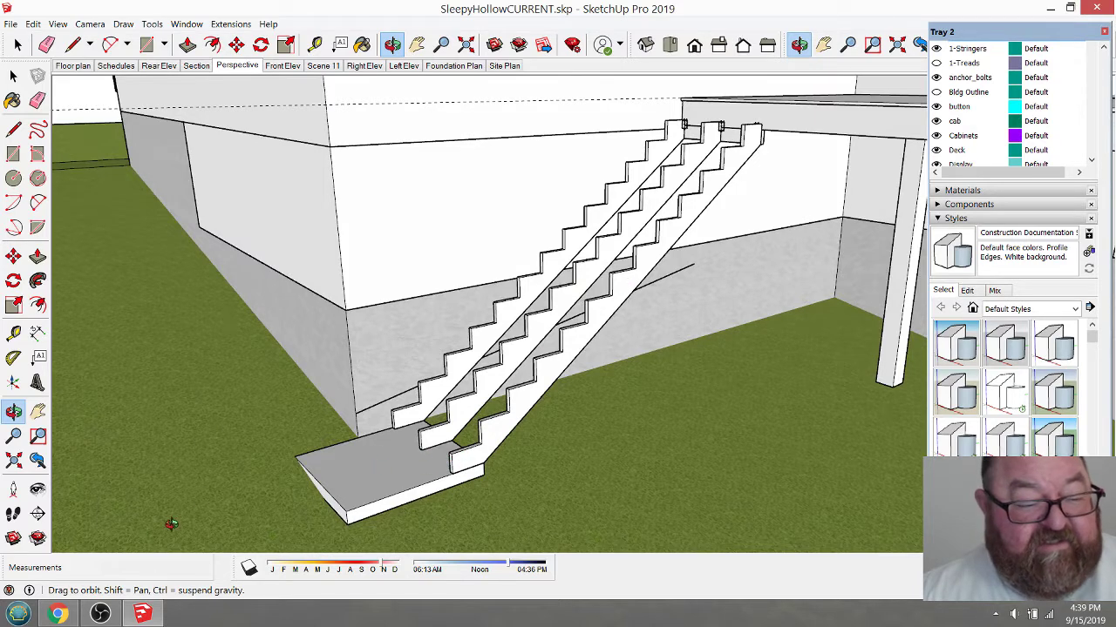
- Compute 96 + 6 = 102 in the browser calculator
click(56, 614)
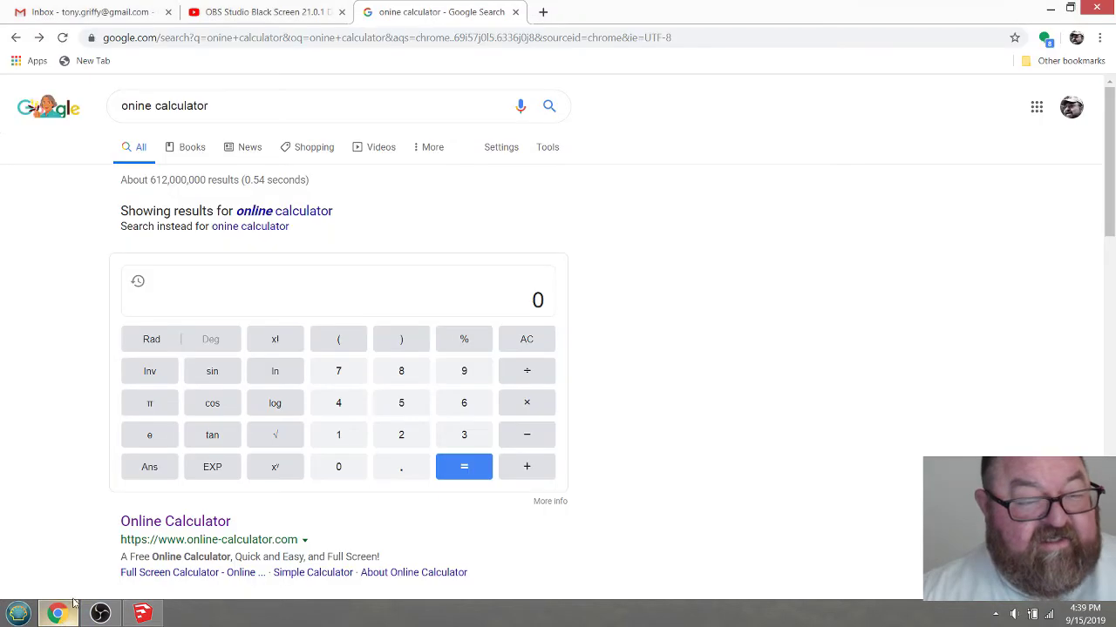
click(466, 374)
click(468, 403)
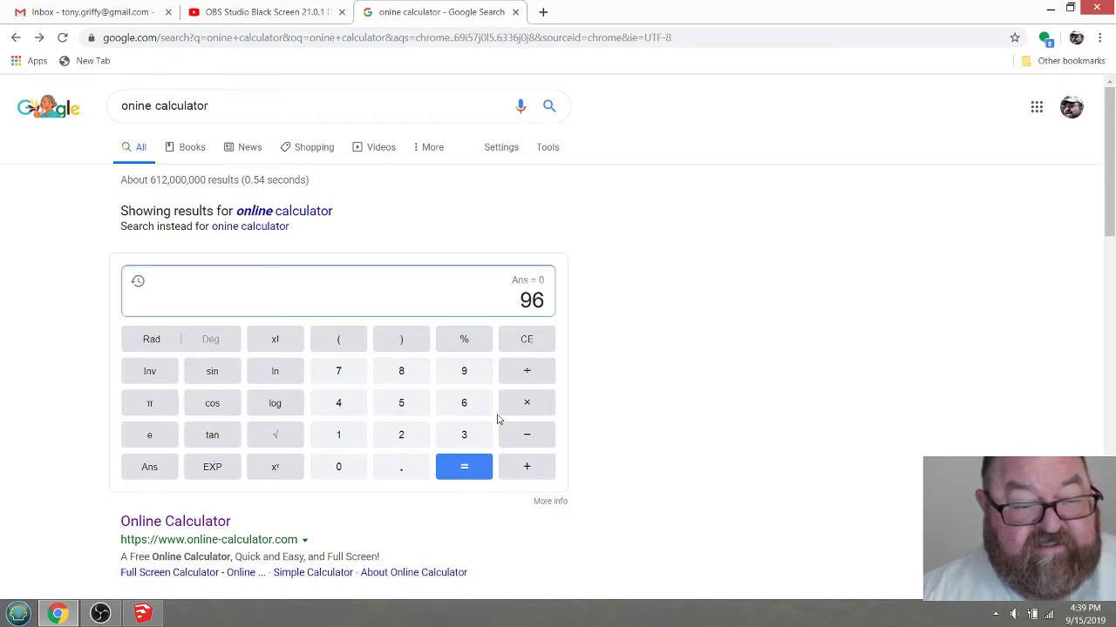
click(530, 469)
click(465, 407)
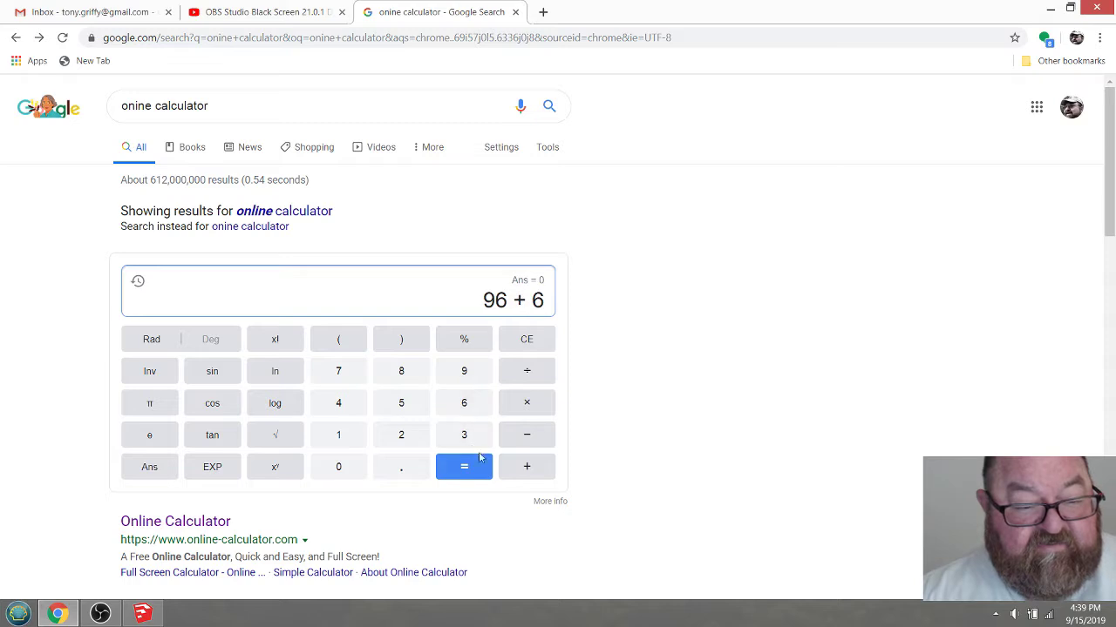
click(475, 469)
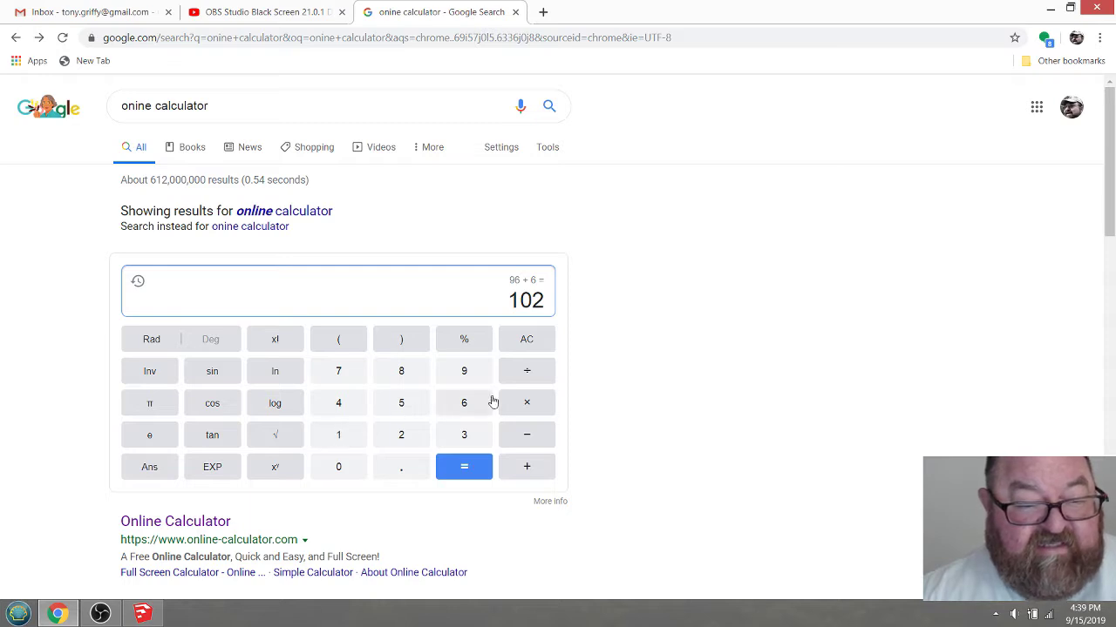
- Divide 102 by 12 to get 8.5, then clear the display
click(526, 374)
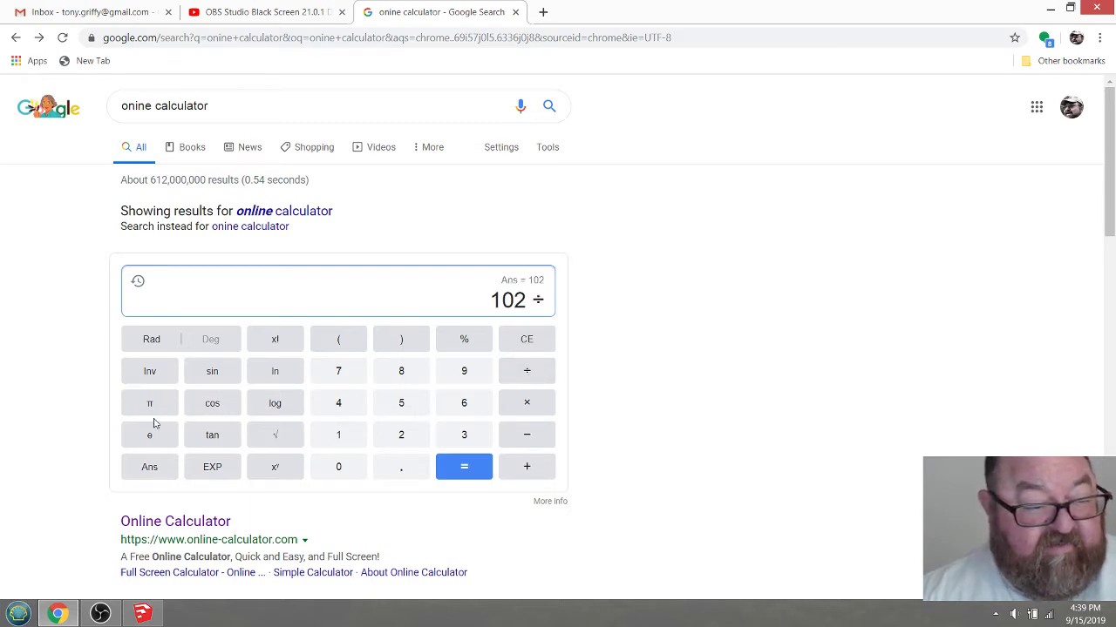
click(340, 435)
click(424, 441)
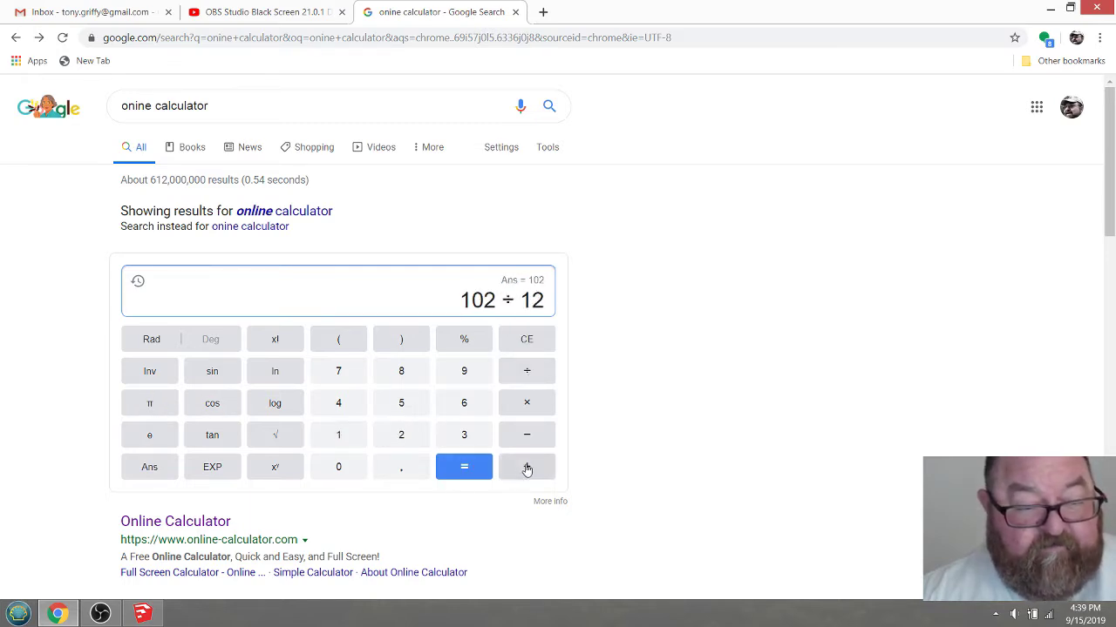
click(483, 471)
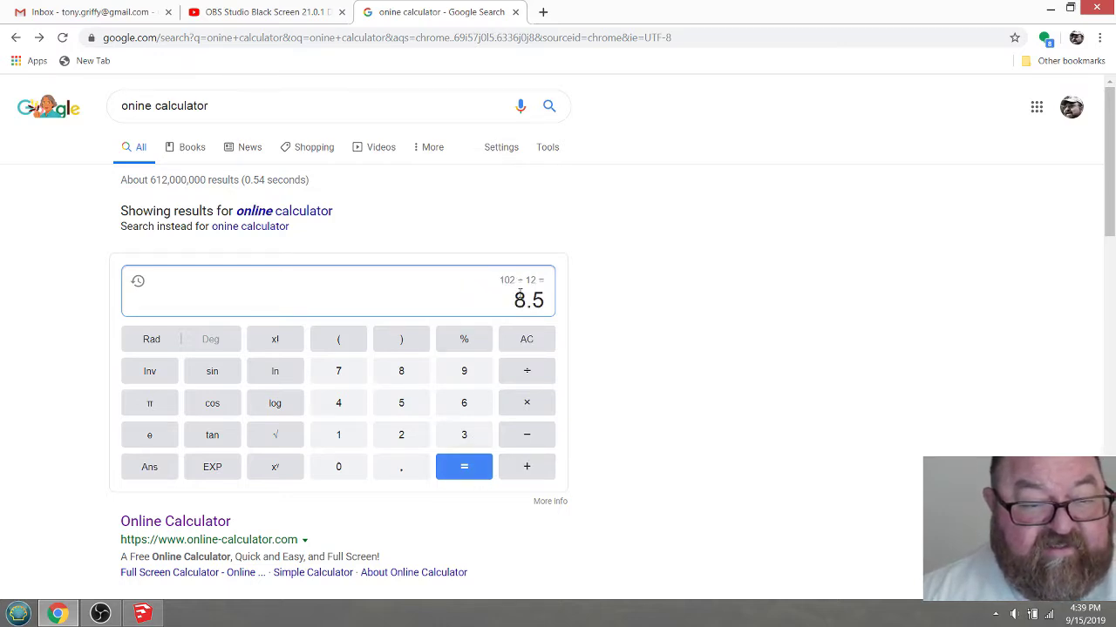
click(533, 341)
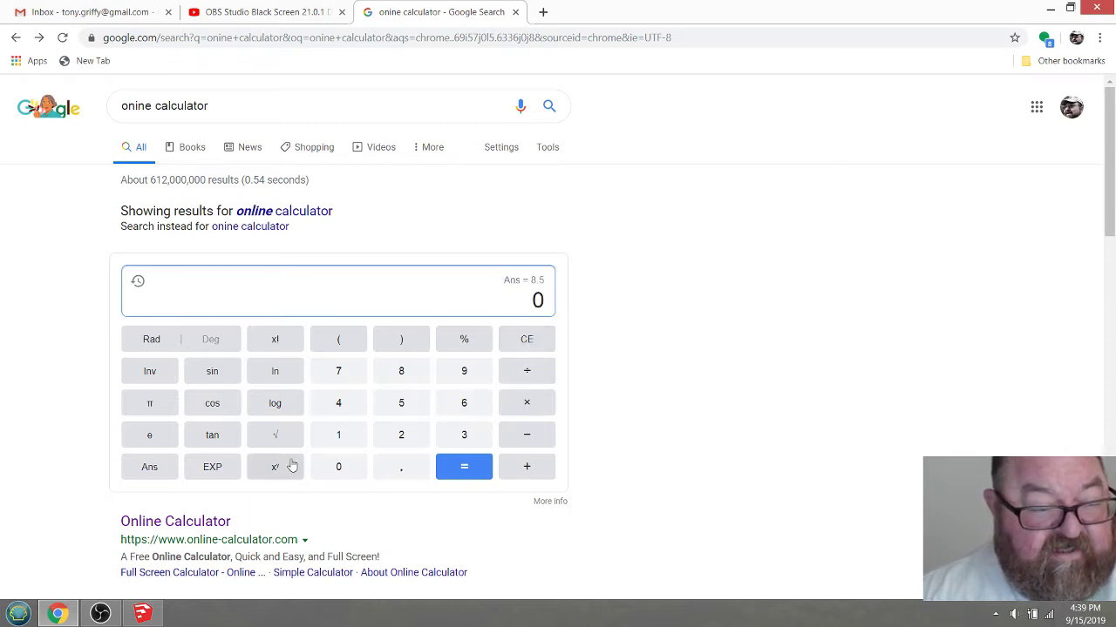
- Compute 102 ÷ 13, removing a stray plus, for about 7.846
click(331, 438)
click(340, 464)
click(406, 440)
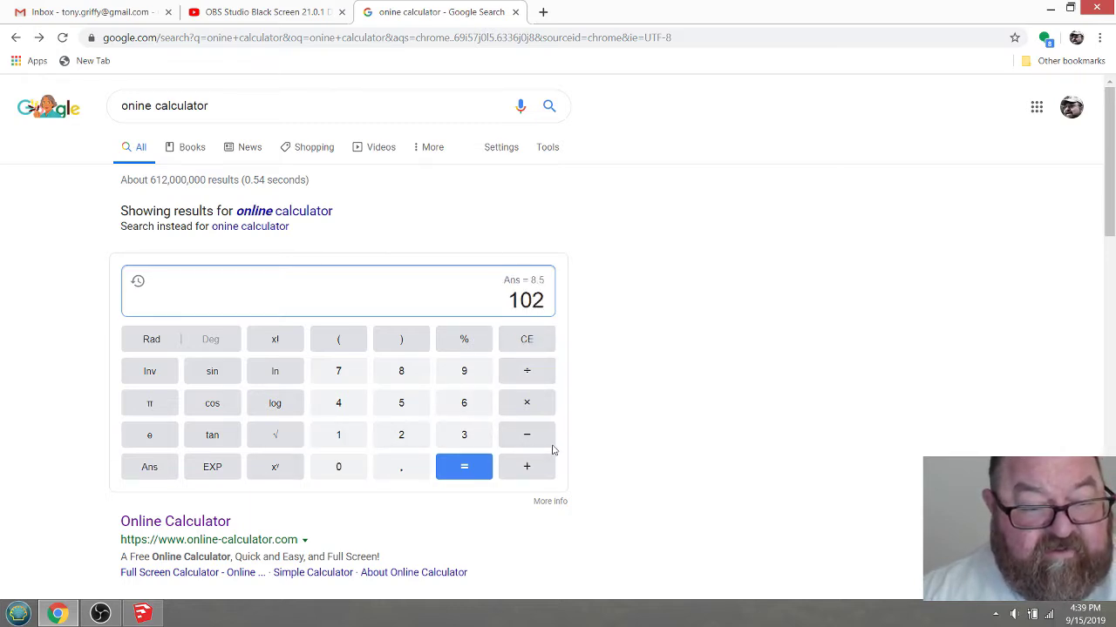
click(538, 374)
click(346, 438)
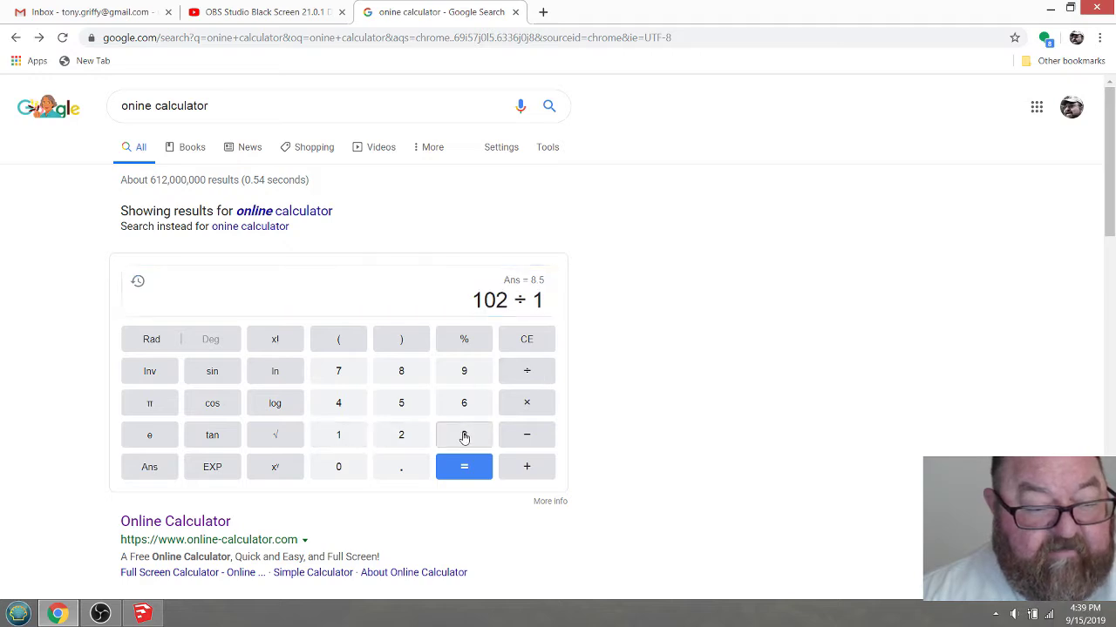
click(463, 438)
click(542, 471)
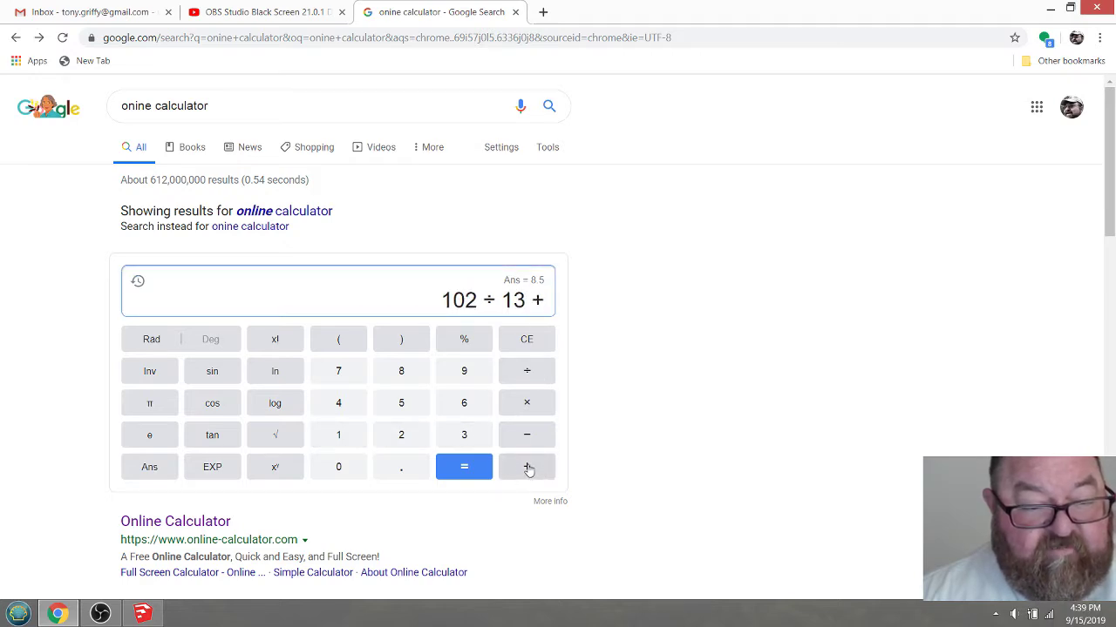
click(465, 469)
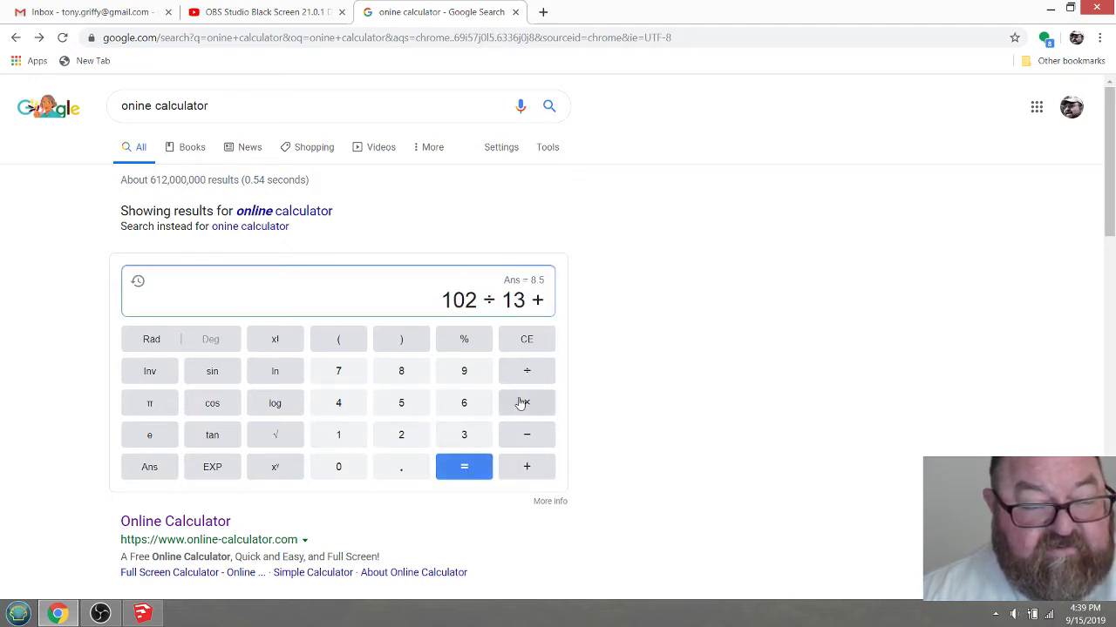
click(528, 344)
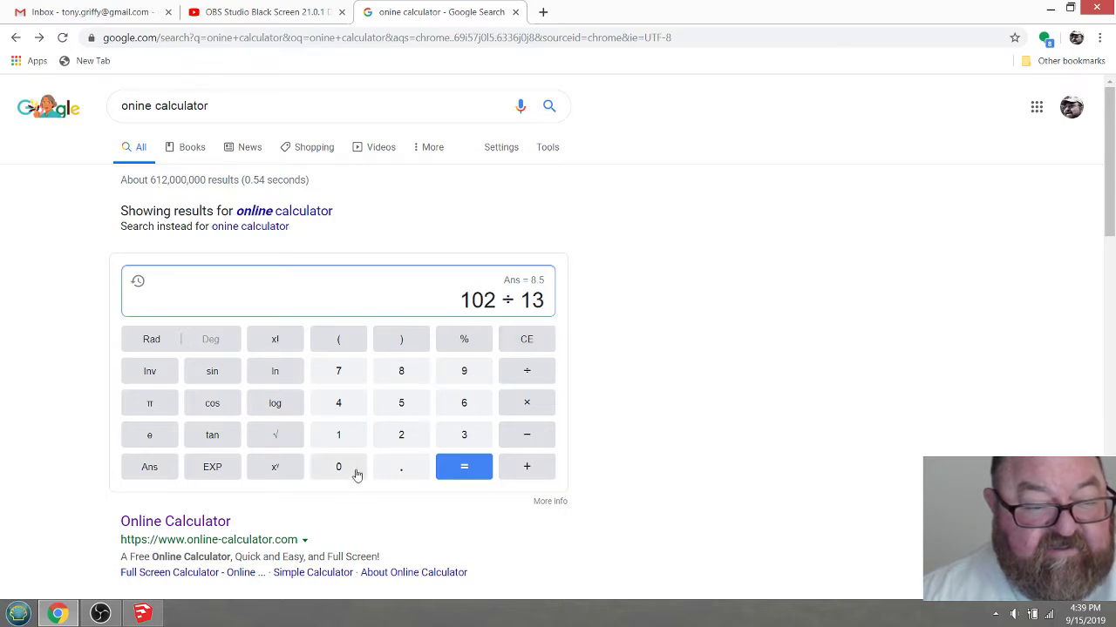
click(474, 479)
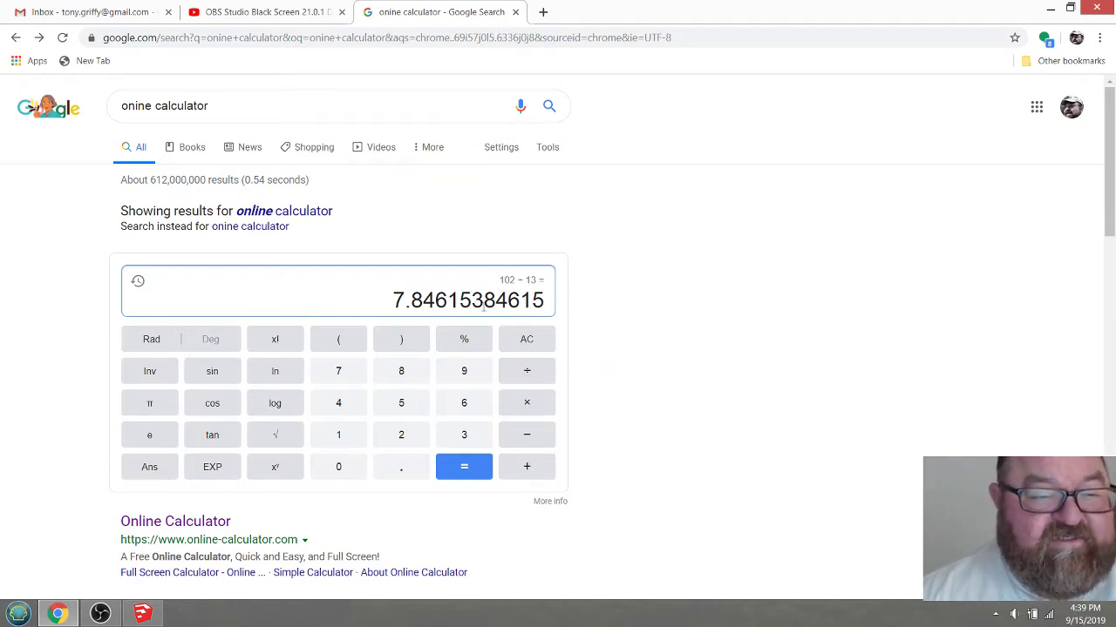
- Clear and compute 102 ÷ 14 = 7.28571428571
click(534, 345)
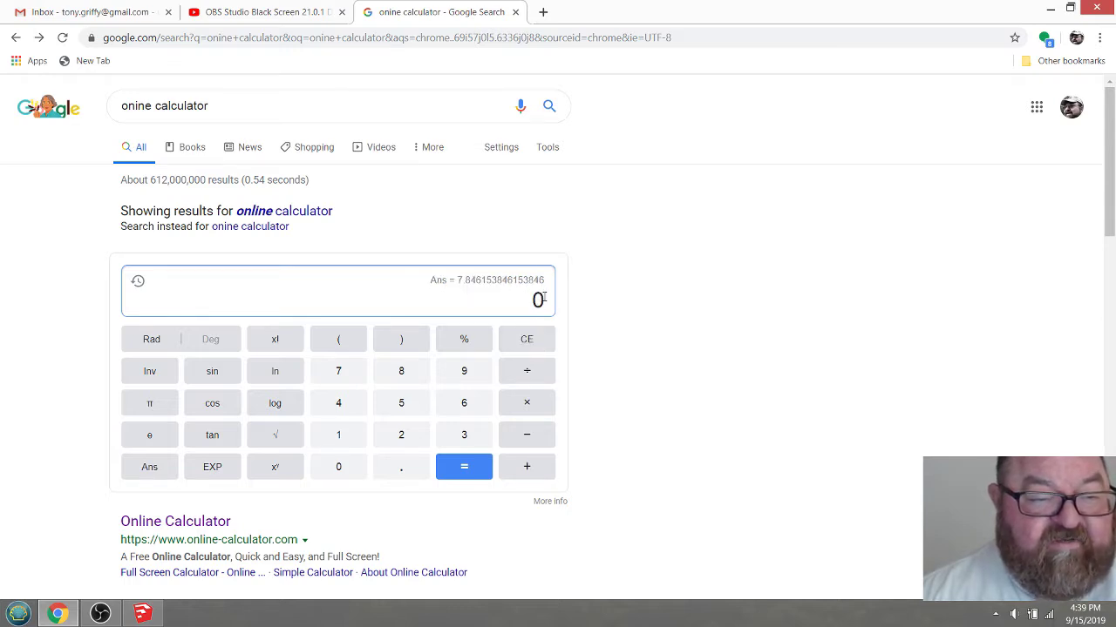
click(339, 435)
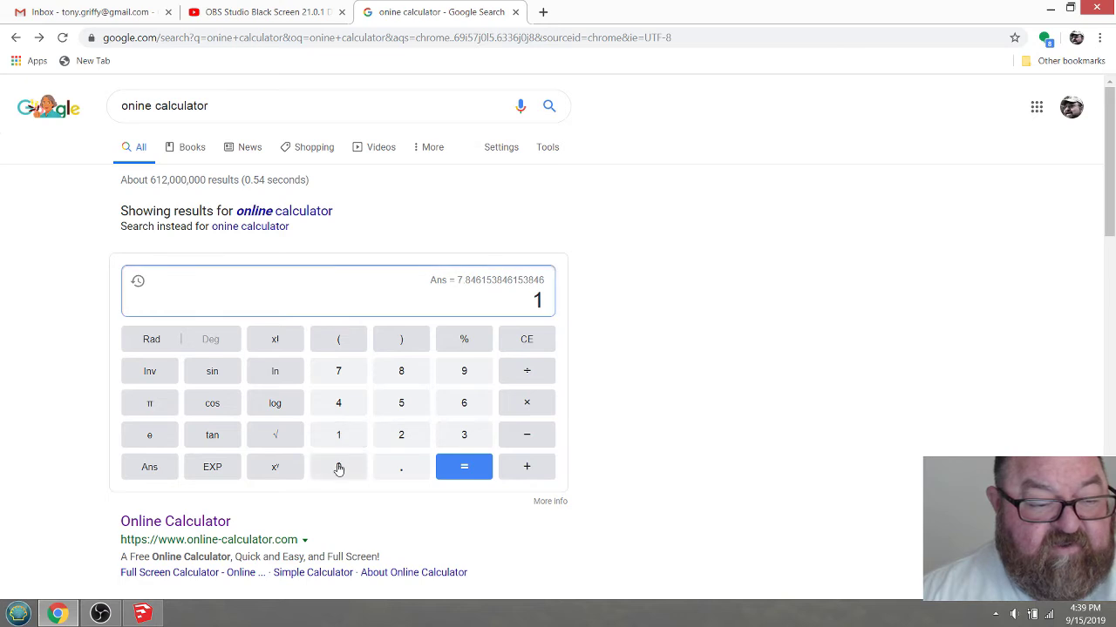
click(339, 467)
click(394, 438)
click(528, 375)
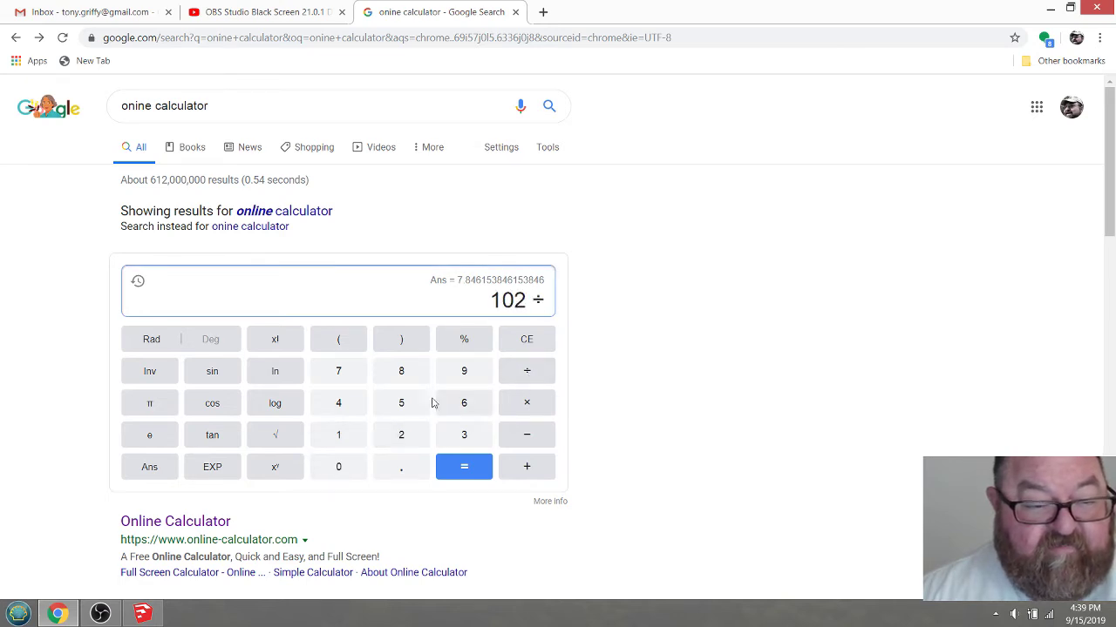
click(340, 436)
click(343, 404)
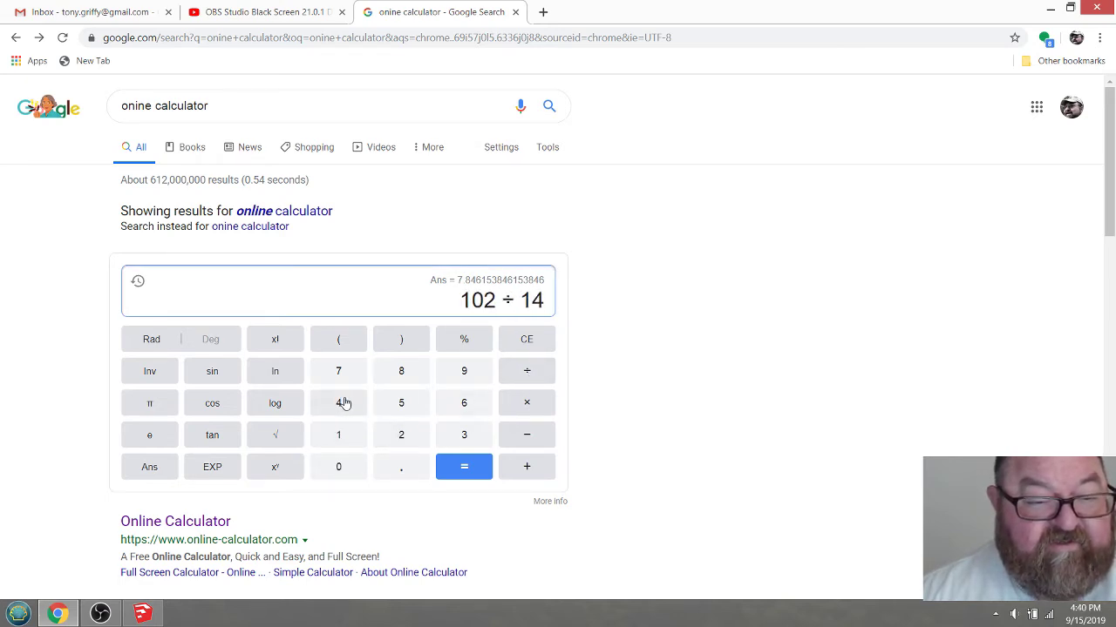
click(482, 472)
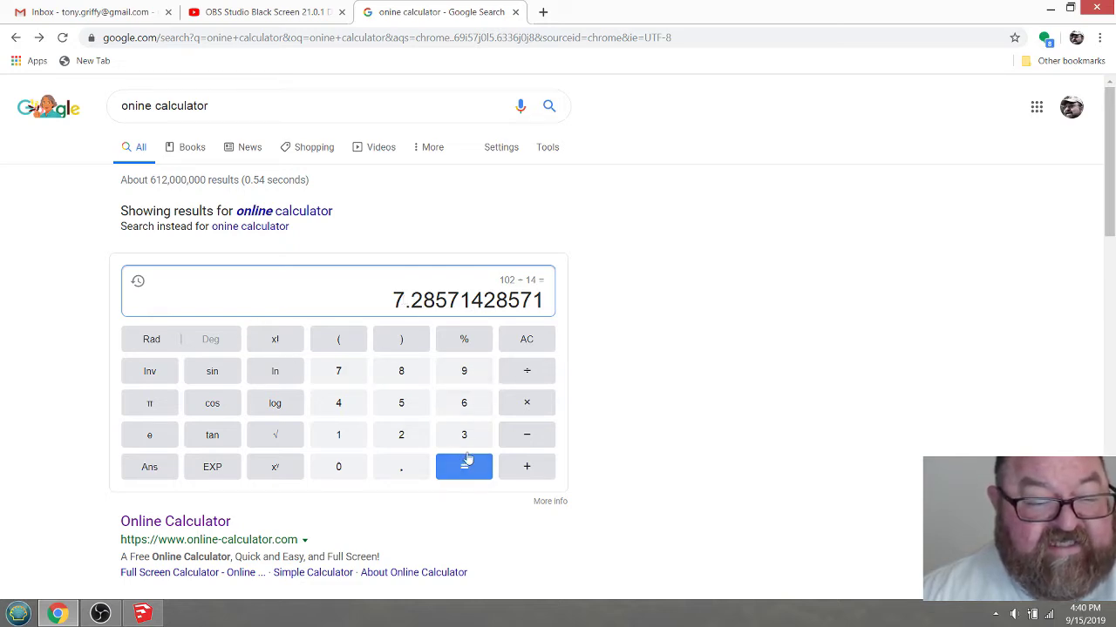
- Clear the calculator and compute 5 ÷ 12 ≈ 0.41667
click(528, 342)
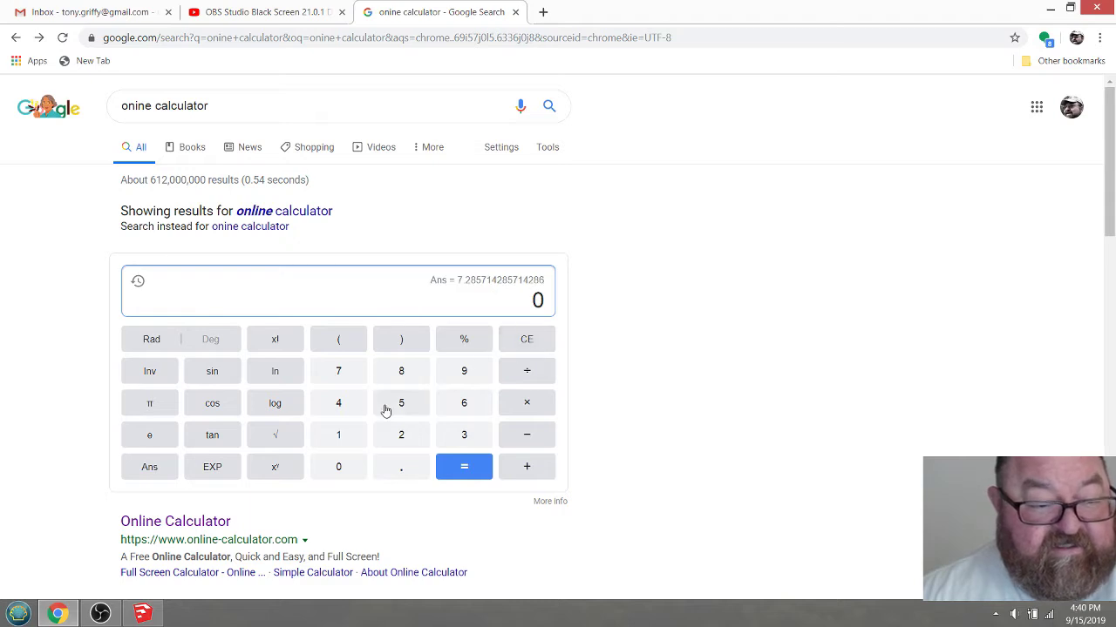
click(392, 407)
click(516, 377)
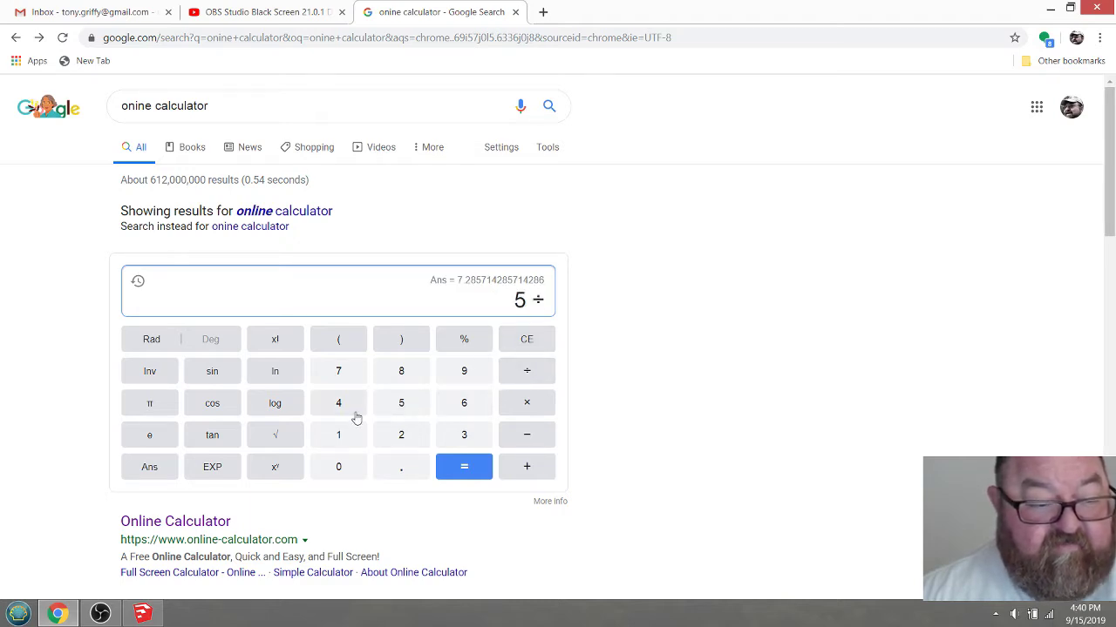
click(340, 434)
click(401, 436)
click(473, 468)
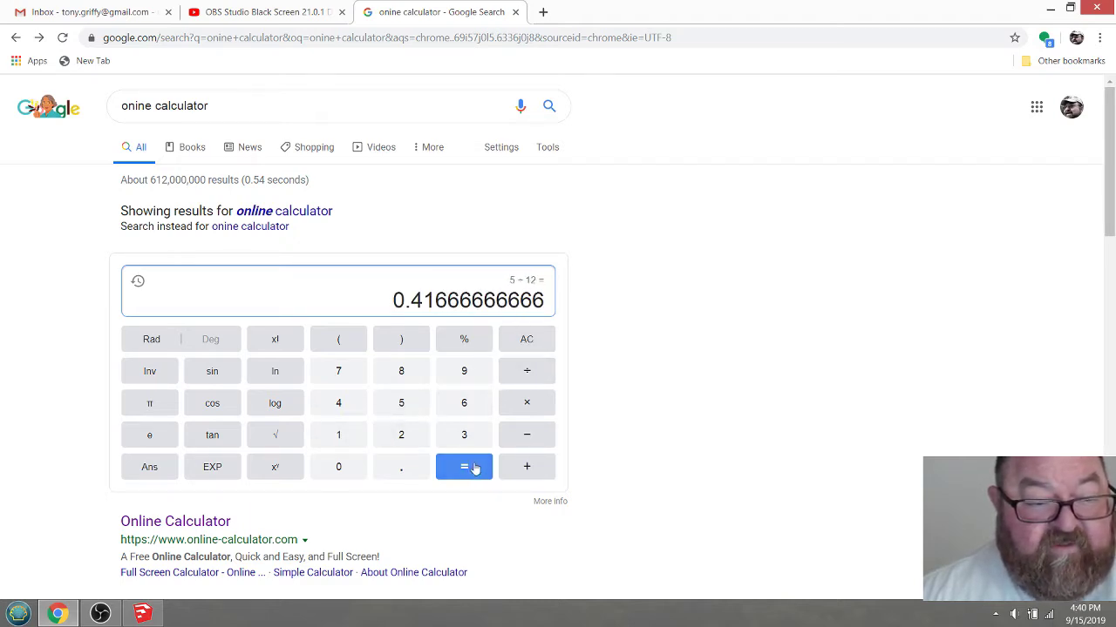
- Compute 5 ÷ 16 = 0.3125, then clear the result
click(523, 338)
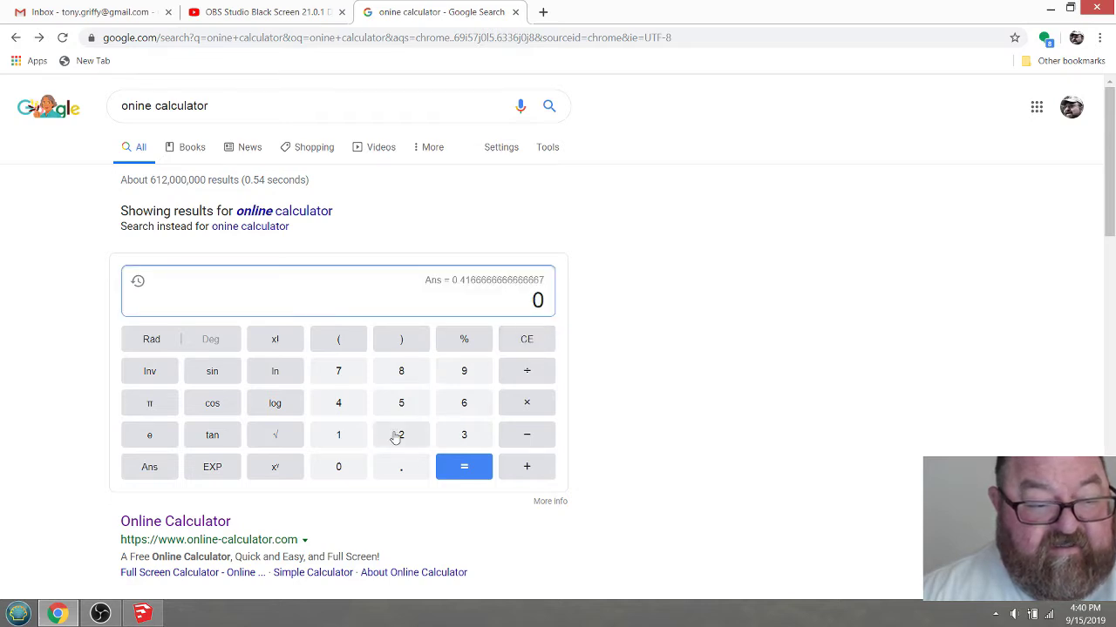
click(399, 406)
click(516, 374)
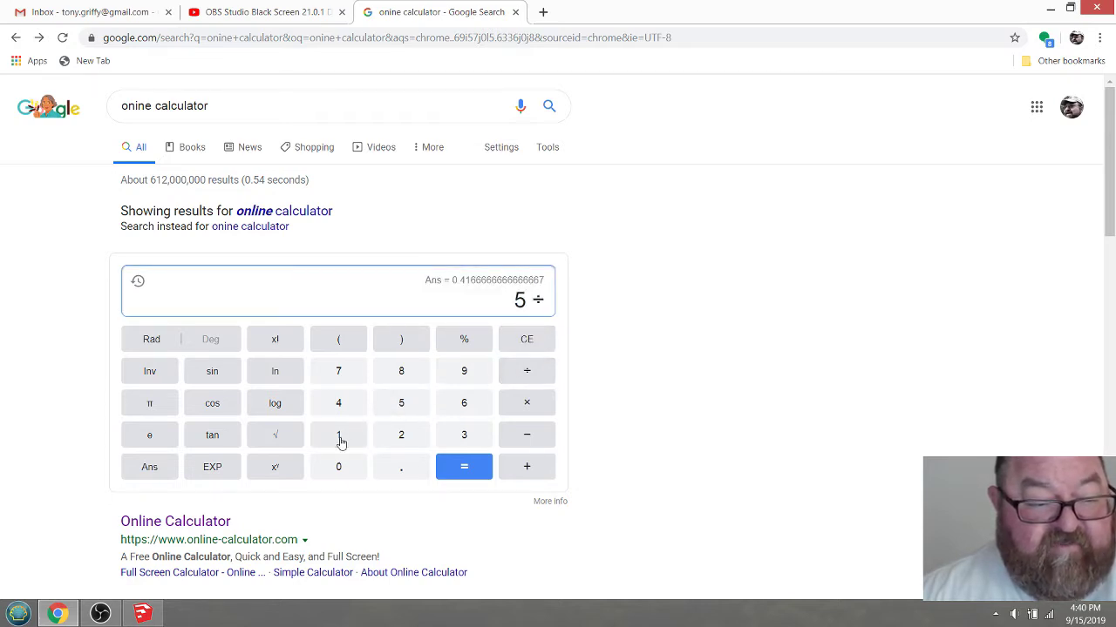
click(341, 438)
click(476, 408)
click(469, 469)
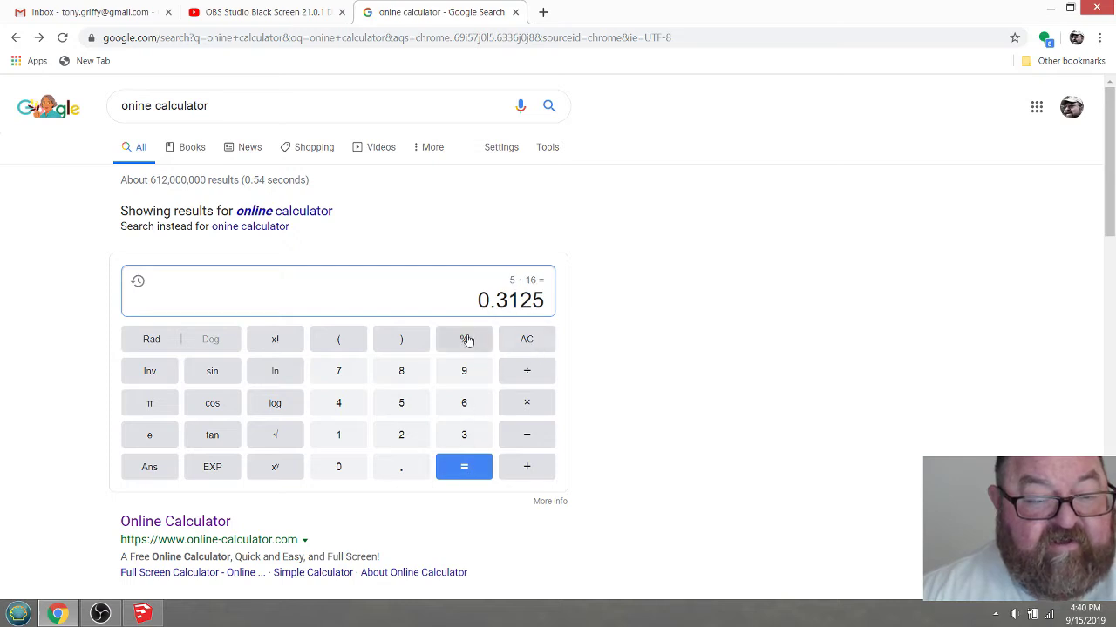
click(534, 342)
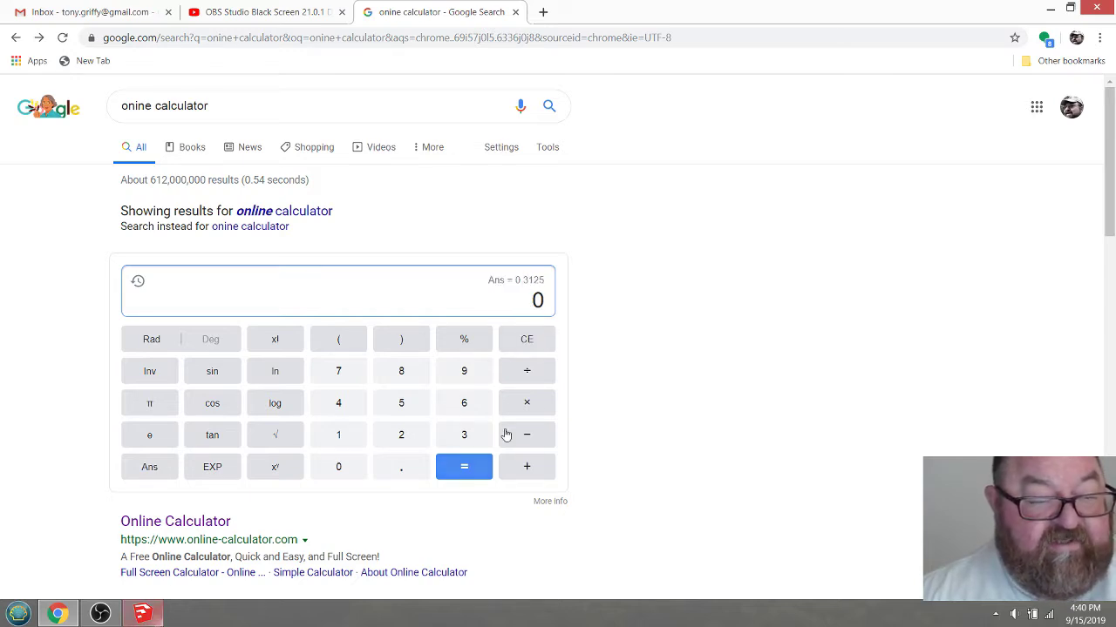
- Back in SketchUp, tape-measure one riser near the stringer top, confirming a 7 1/4" rise
click(148, 617)
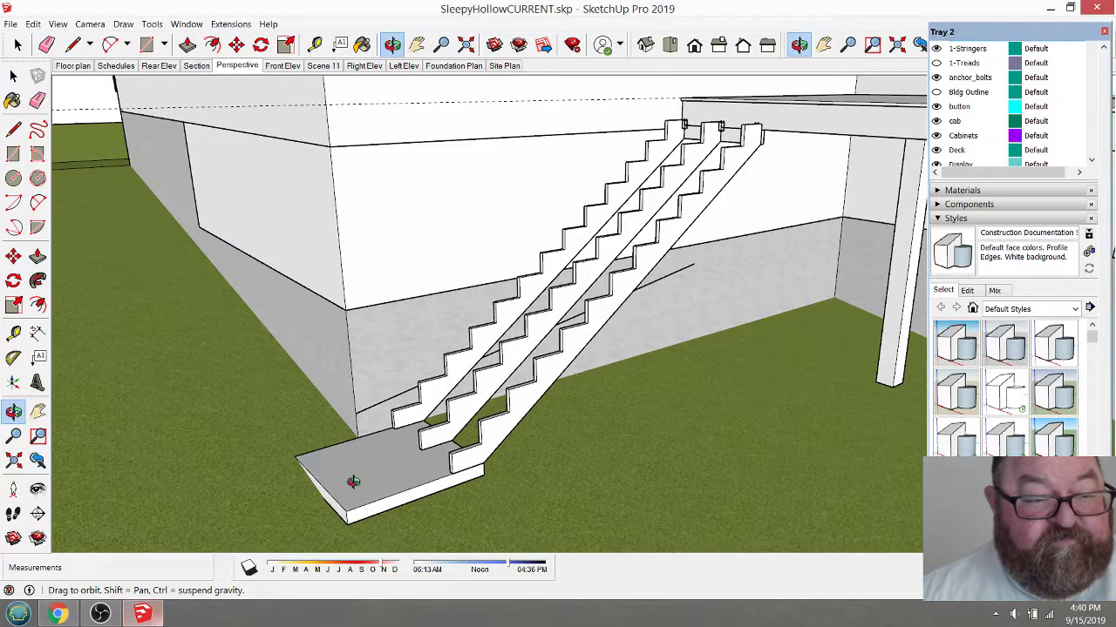
mouse_move(566, 298)
mouse_down()
mouse_move(488, 305)
mouse_move(545, 331)
mouse_up()
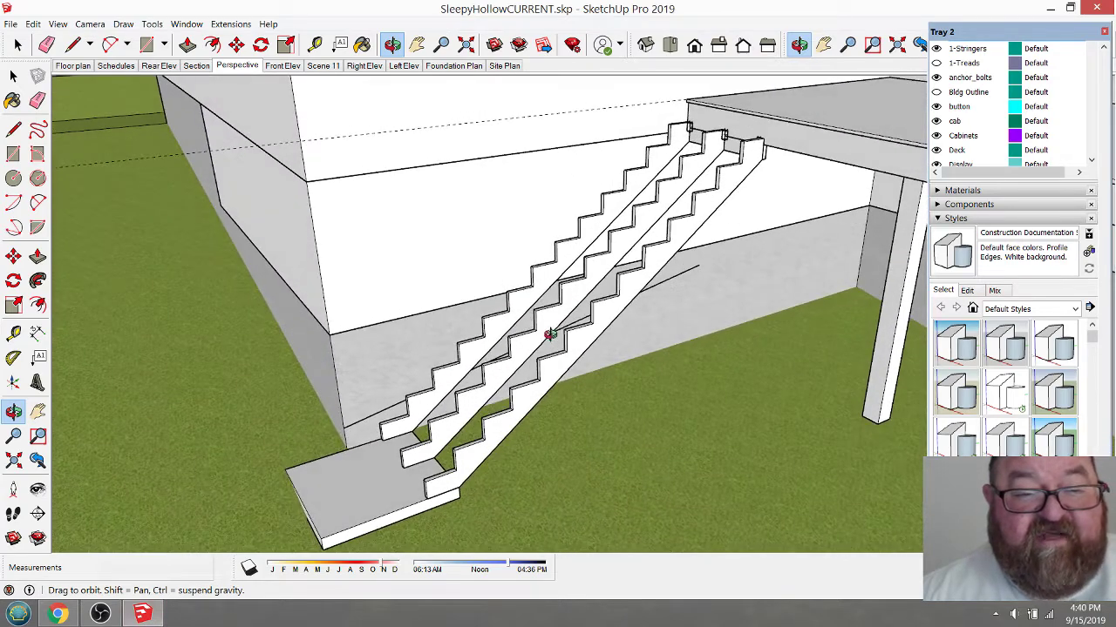
scroll(697, 130, up, 5)
scroll(697, 135, up, 3)
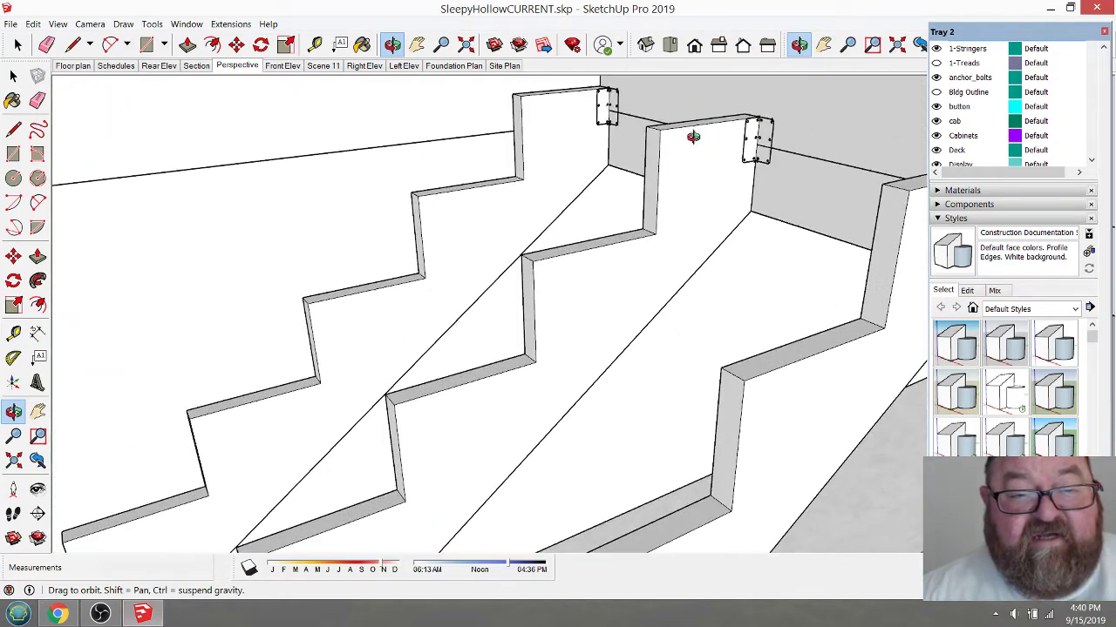
click(315, 44)
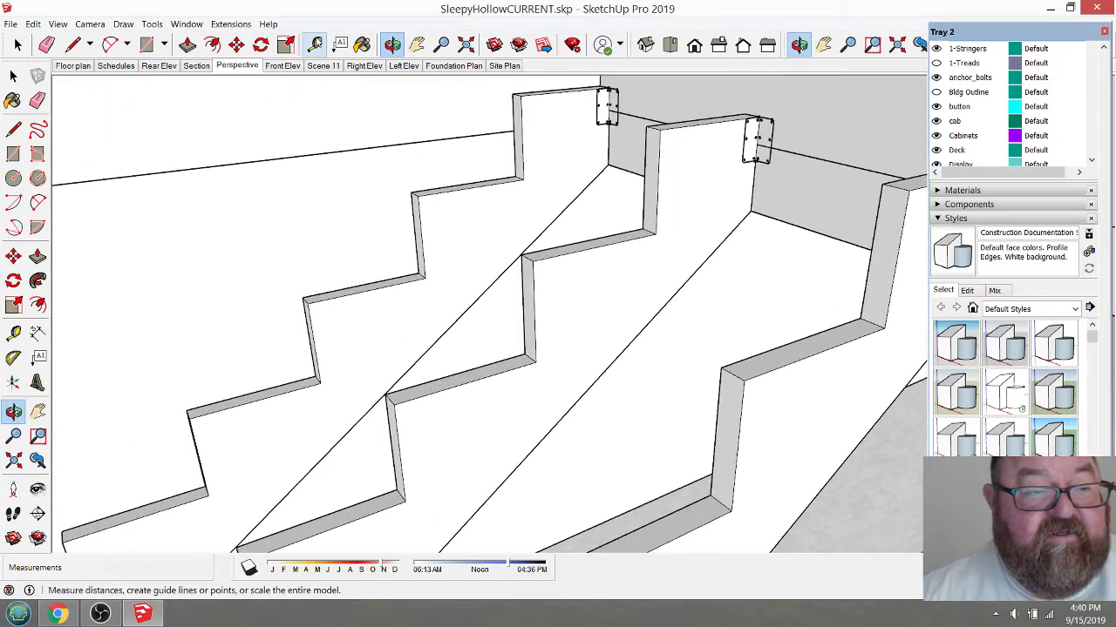
click(660, 129)
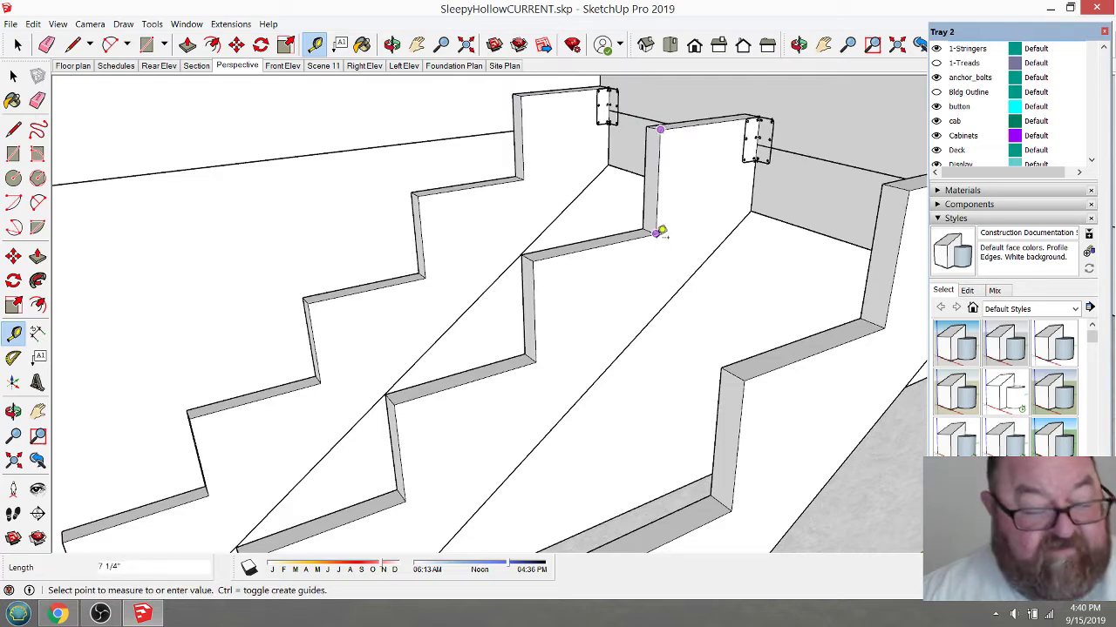
click(658, 232)
middle_drag(664, 129, 558, 244)
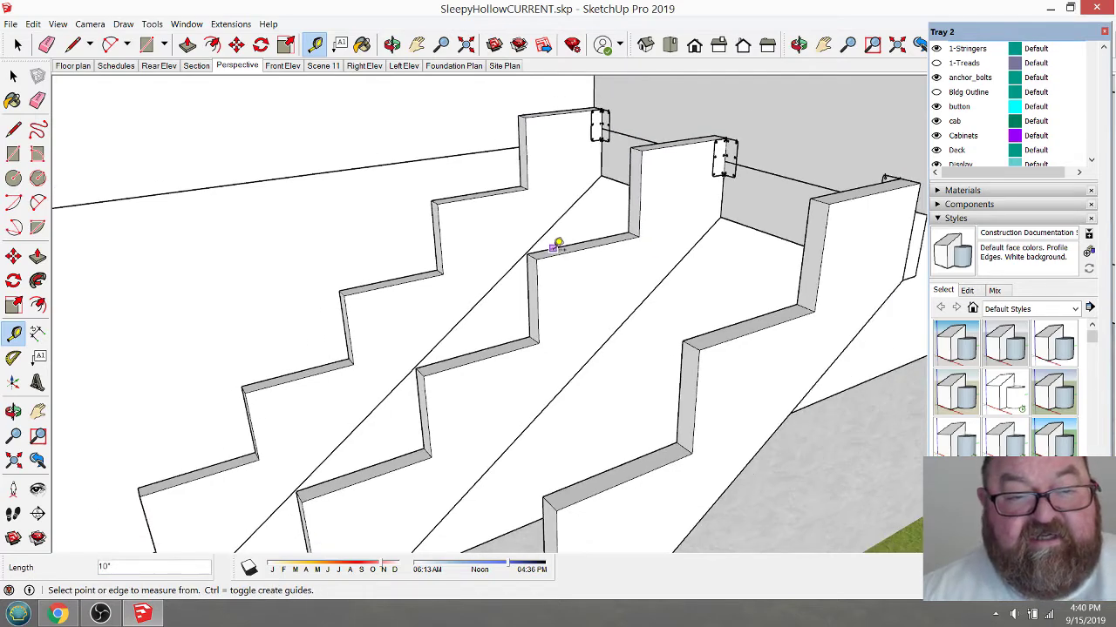
click(391, 45)
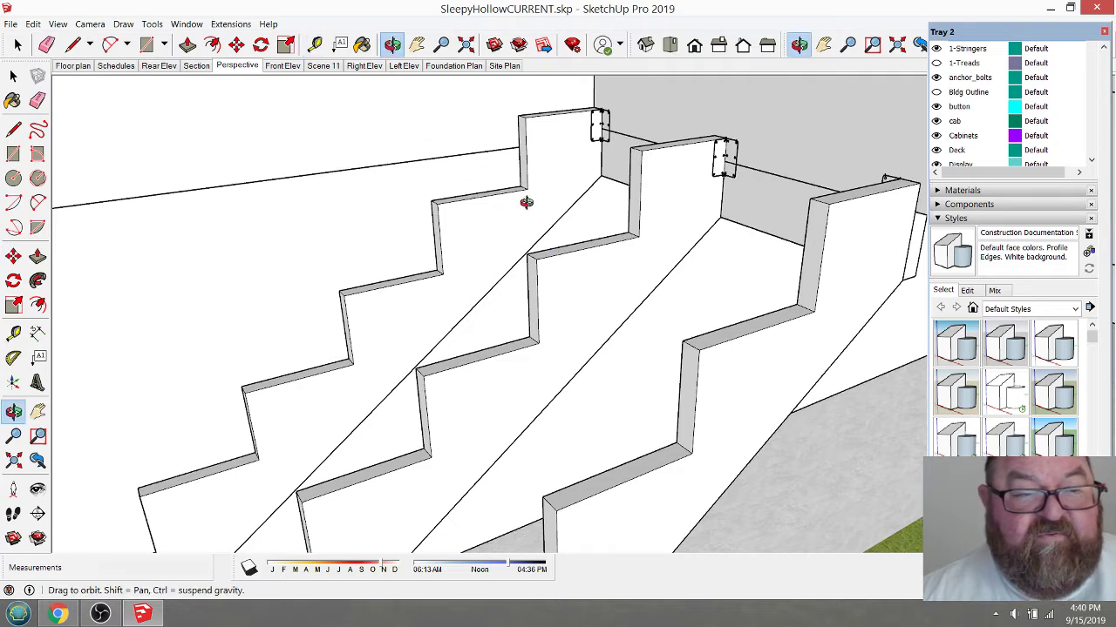
mouse_move(525, 202)
mouse_down()
mouse_move(463, 203)
mouse_move(529, 212)
mouse_up()
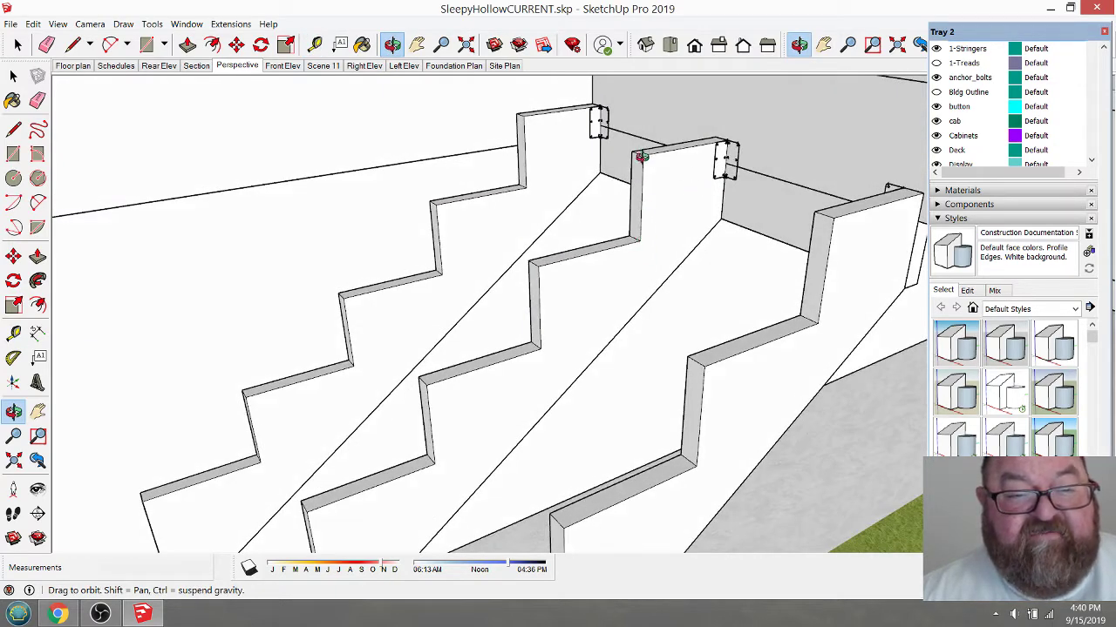
scroll(652, 178, down, 8)
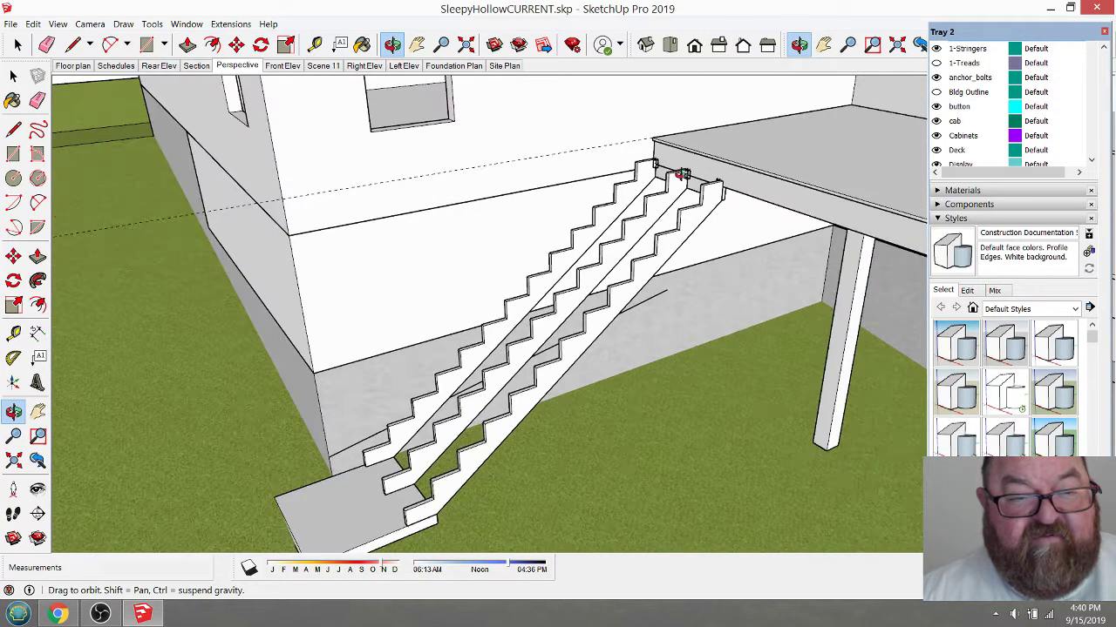
click(314, 45)
click(652, 135)
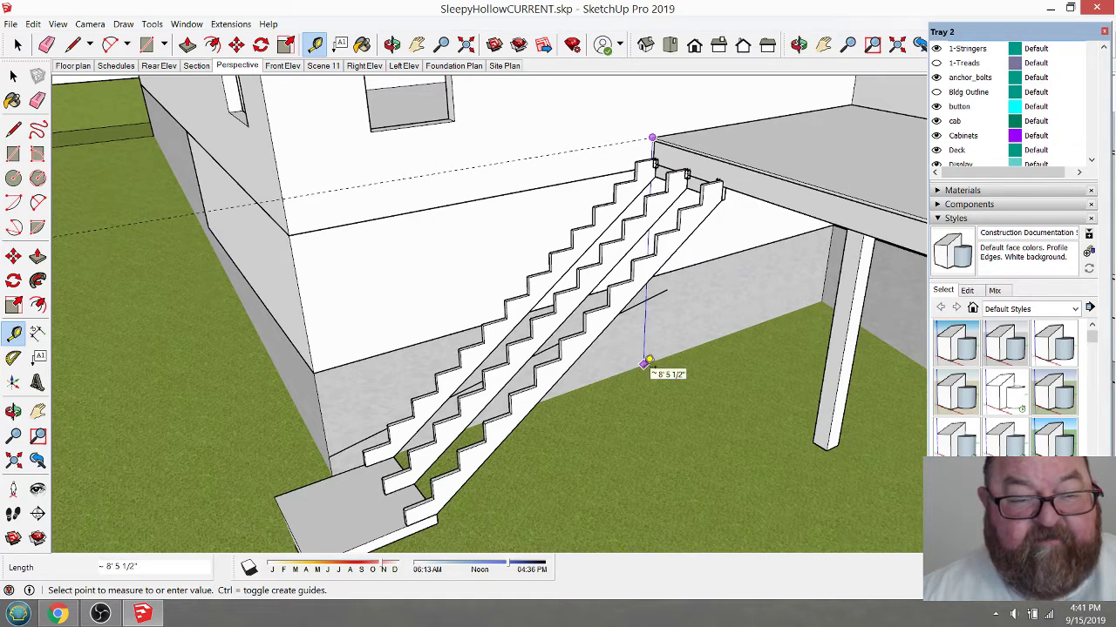
click(645, 364)
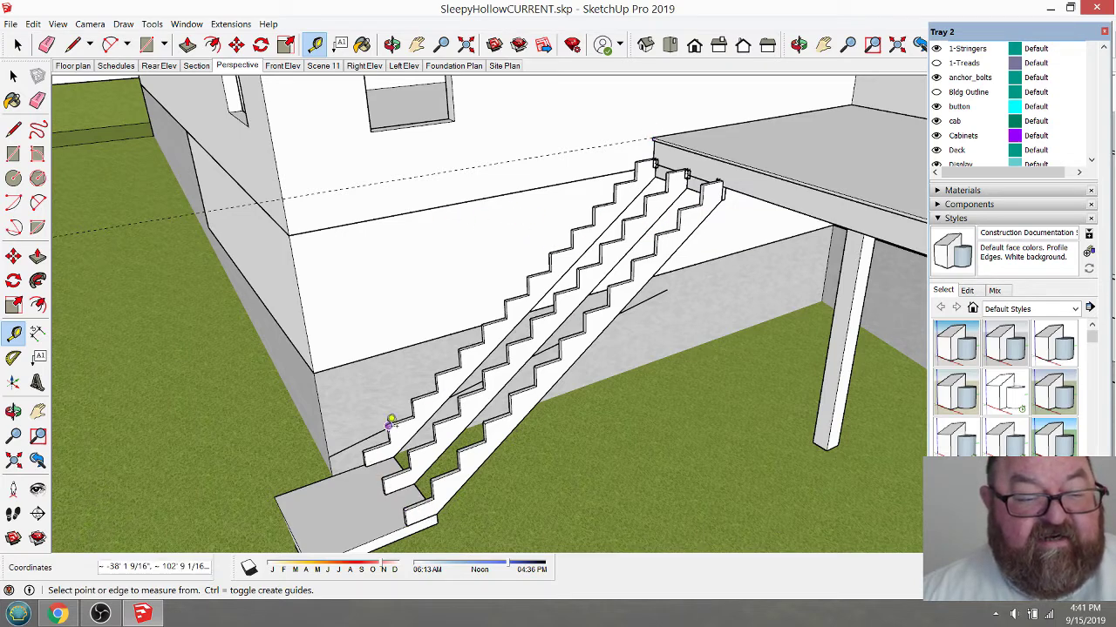
click(391, 423)
scroll(599, 235, up, 1)
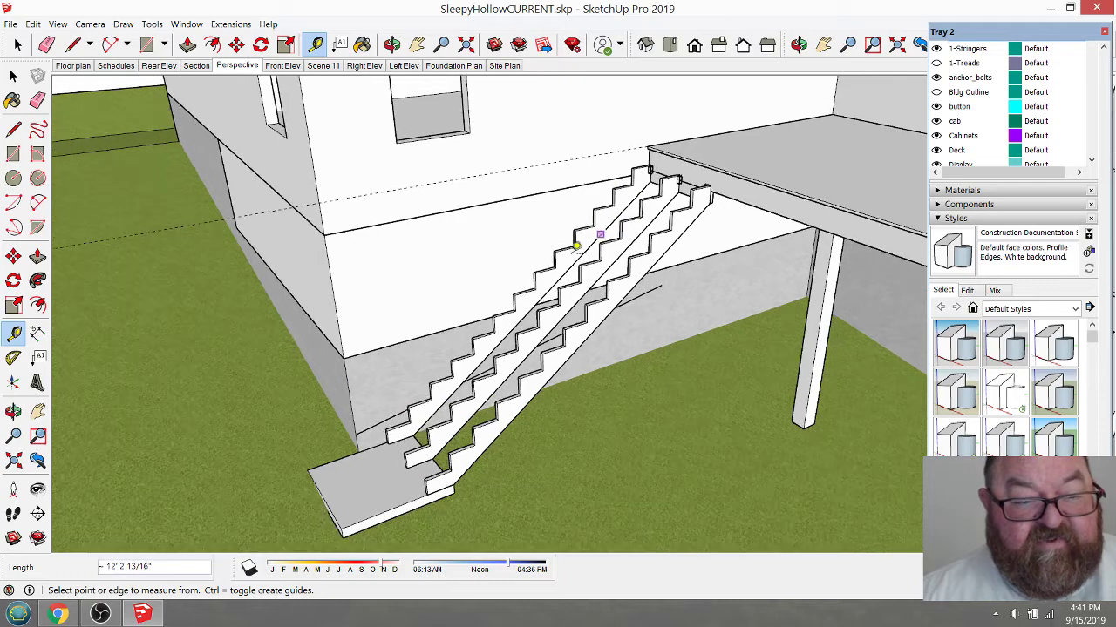
click(418, 504)
scroll(418, 503, up, 5)
click(435, 375)
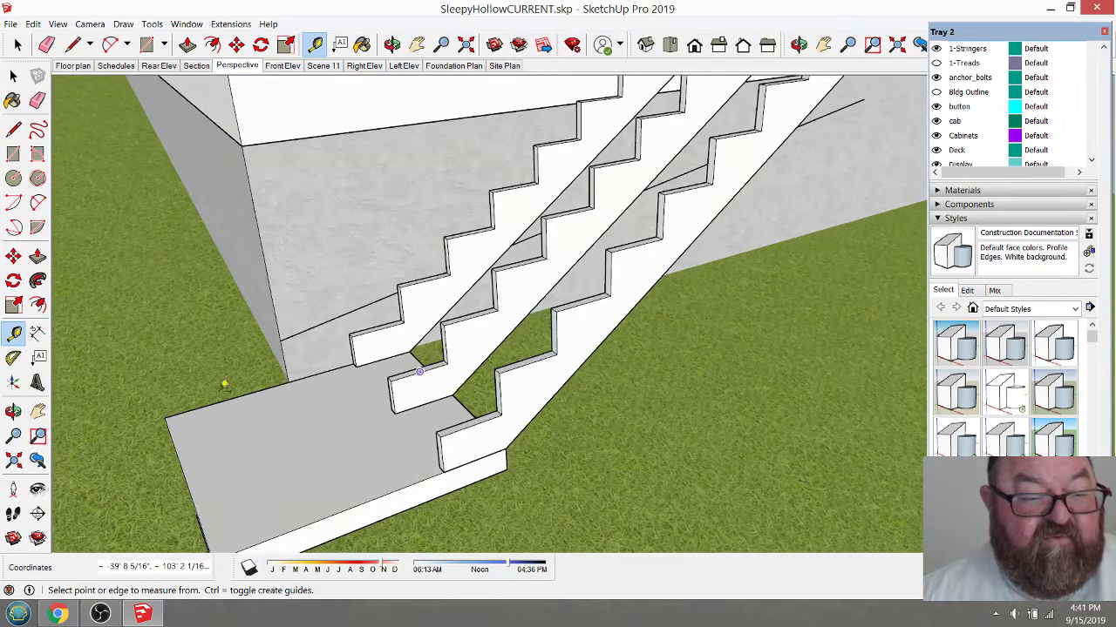
click(440, 436)
scroll(440, 436, down, 5)
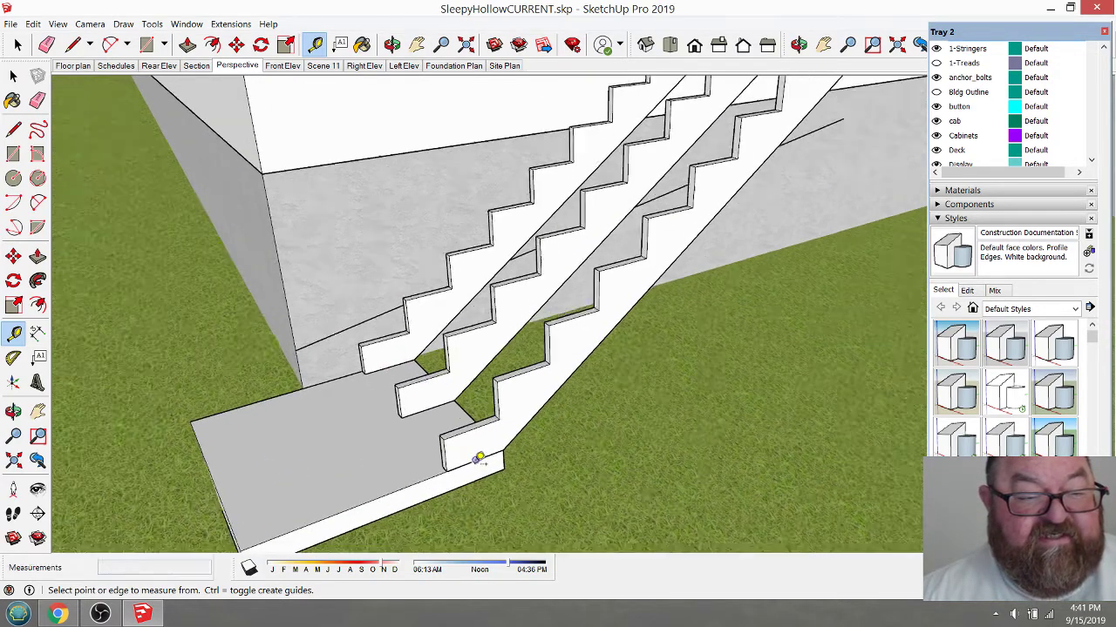
key(Escape)
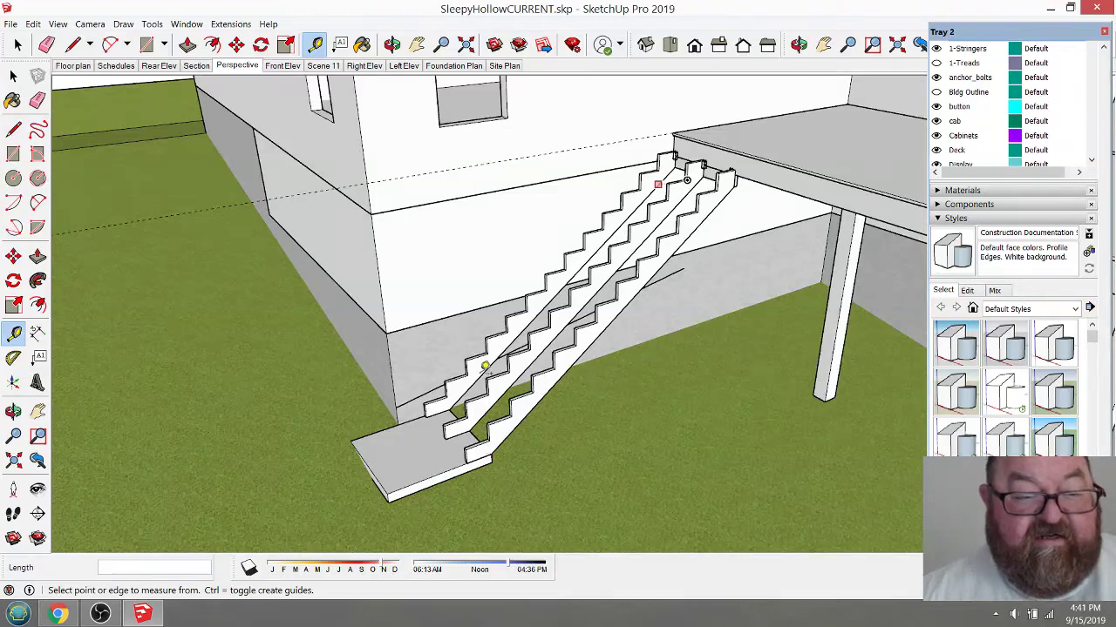
scroll(429, 486, up, 3)
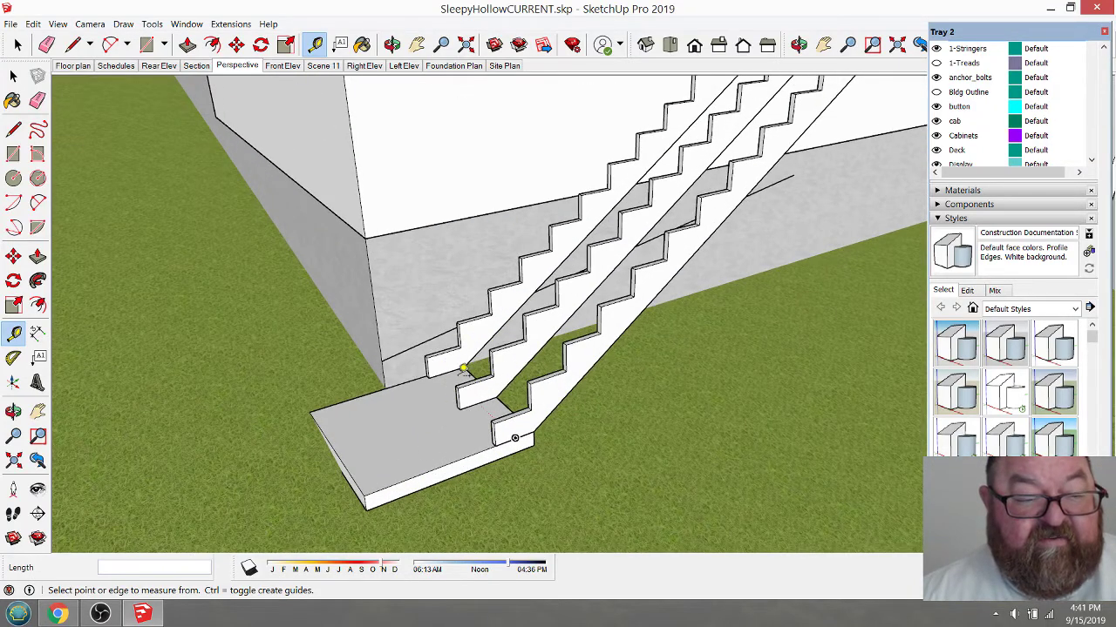
scroll(462, 370, up, 3)
click(449, 355)
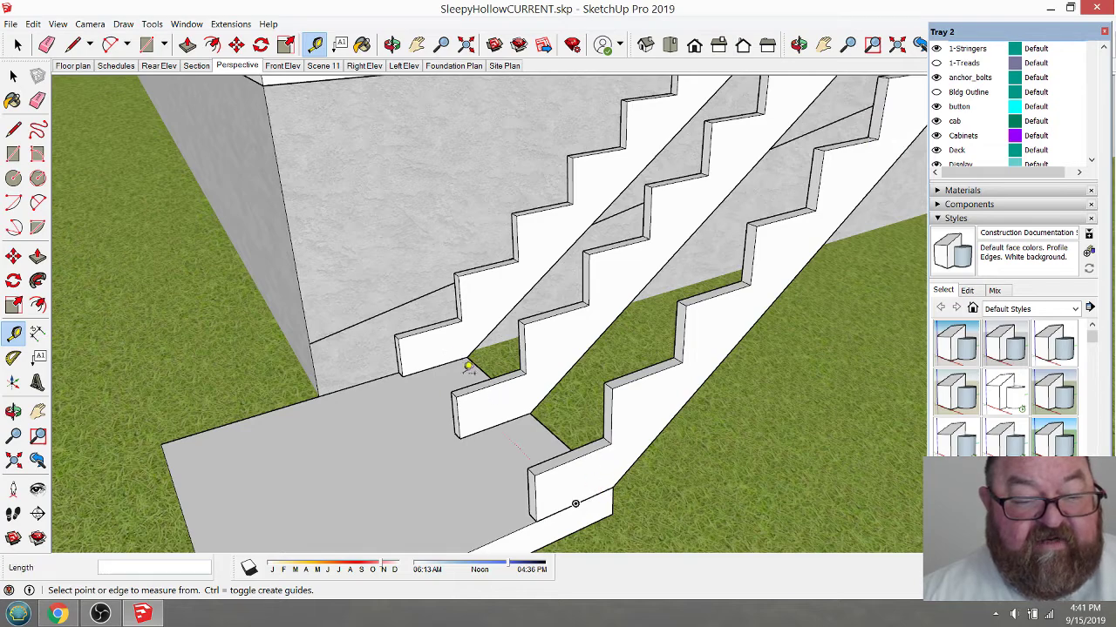
scroll(553, 370, down, 4)
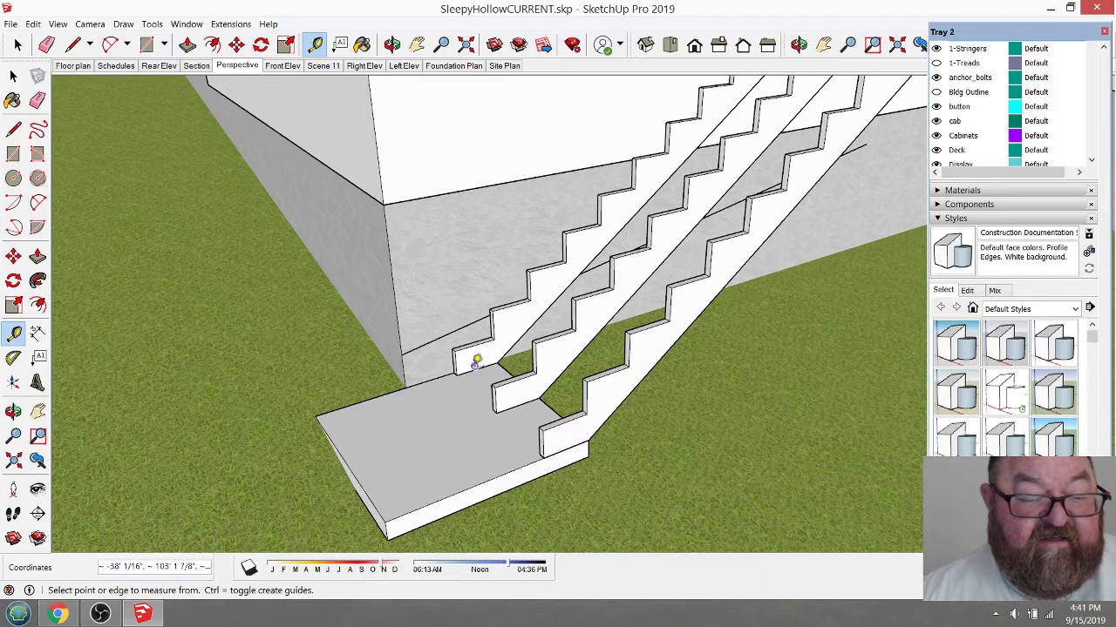
scroll(456, 464, down, 2)
scroll(455, 464, down, 2)
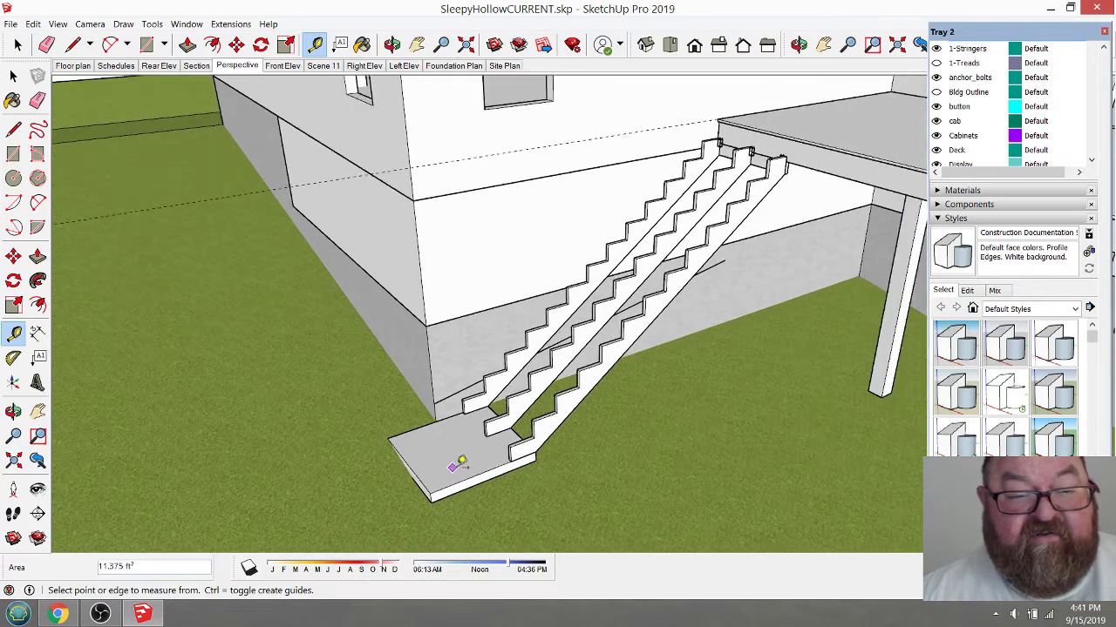
key(e)
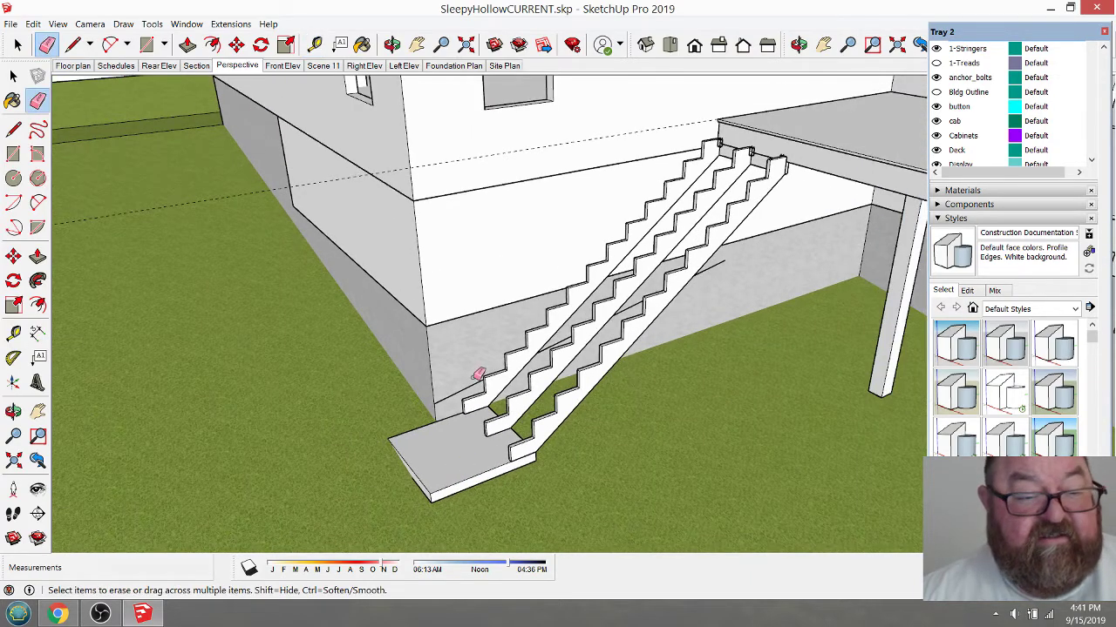
- Select the edge running up along the stairs and orbit toward the house wall
click(13, 76)
click(459, 397)
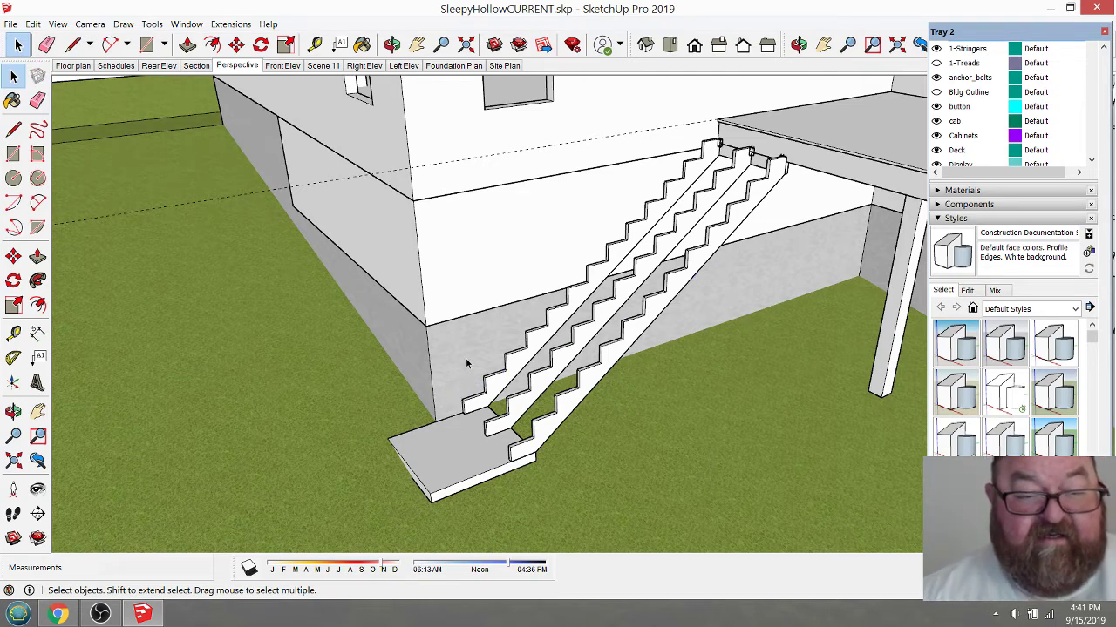
middle_drag(466, 364, 550, 322)
scroll(551, 323, up, 5)
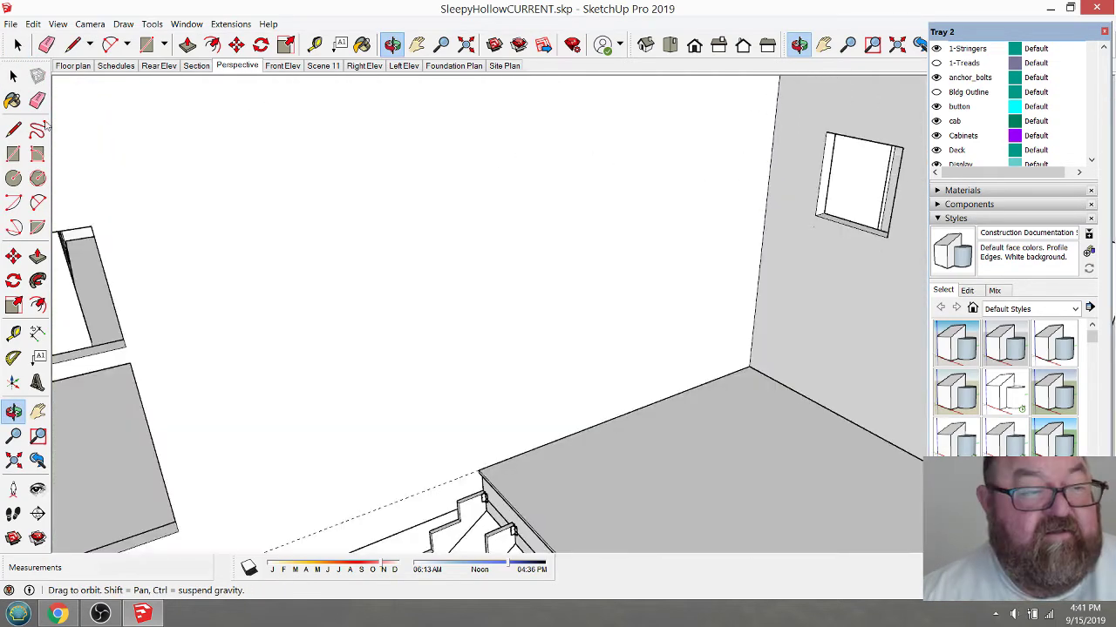
- Draw a riser-and-tread step profile on the wall face using a 2 1/2" line
click(73, 45)
scroll(488, 444, down, 2)
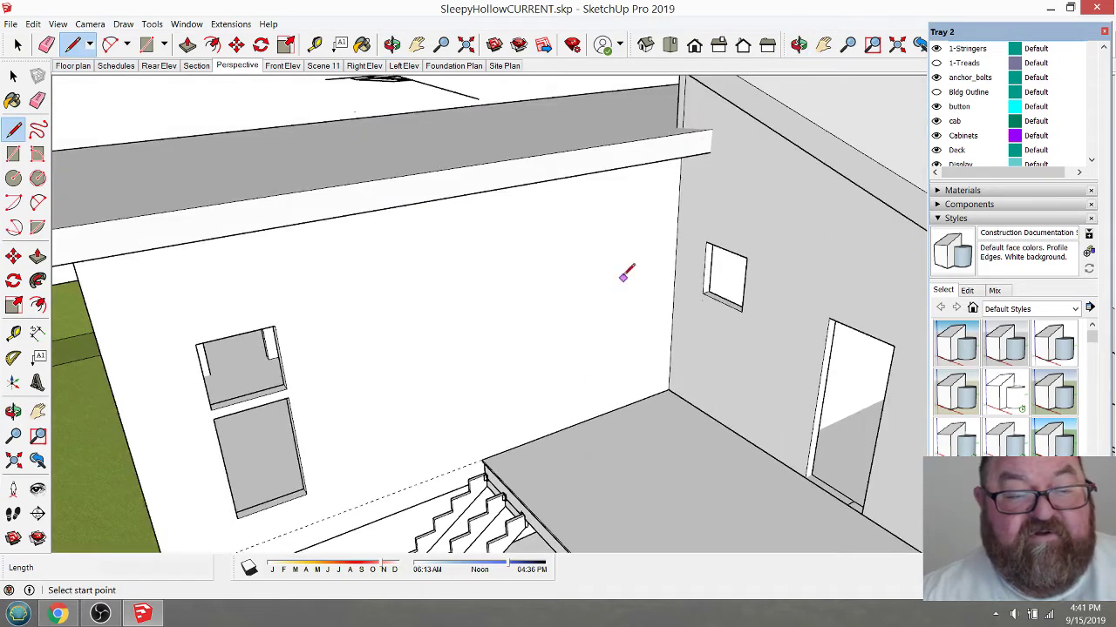
scroll(624, 276, up, 3)
scroll(660, 201, up, 3)
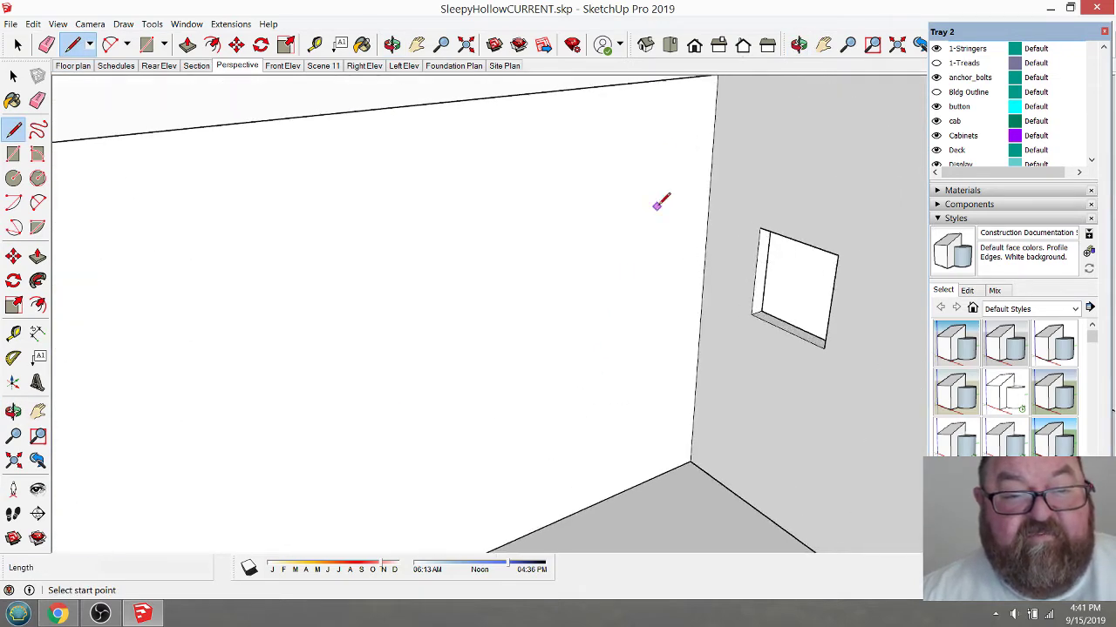
click(669, 119)
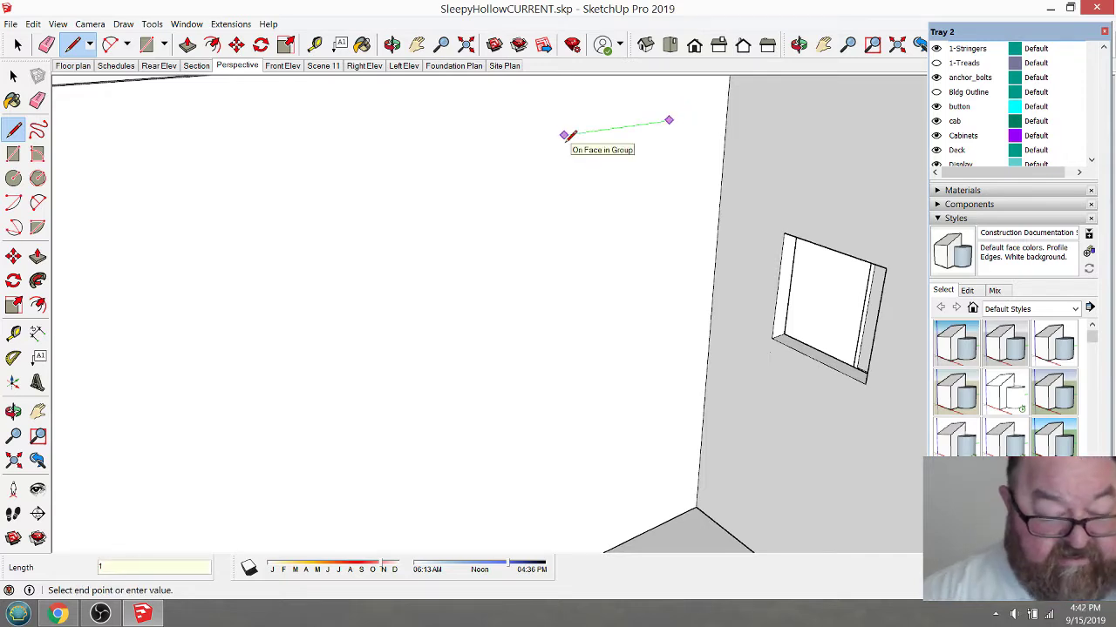
text(2 1/2)
key(Return)
scroll(654, 144, up, 3)
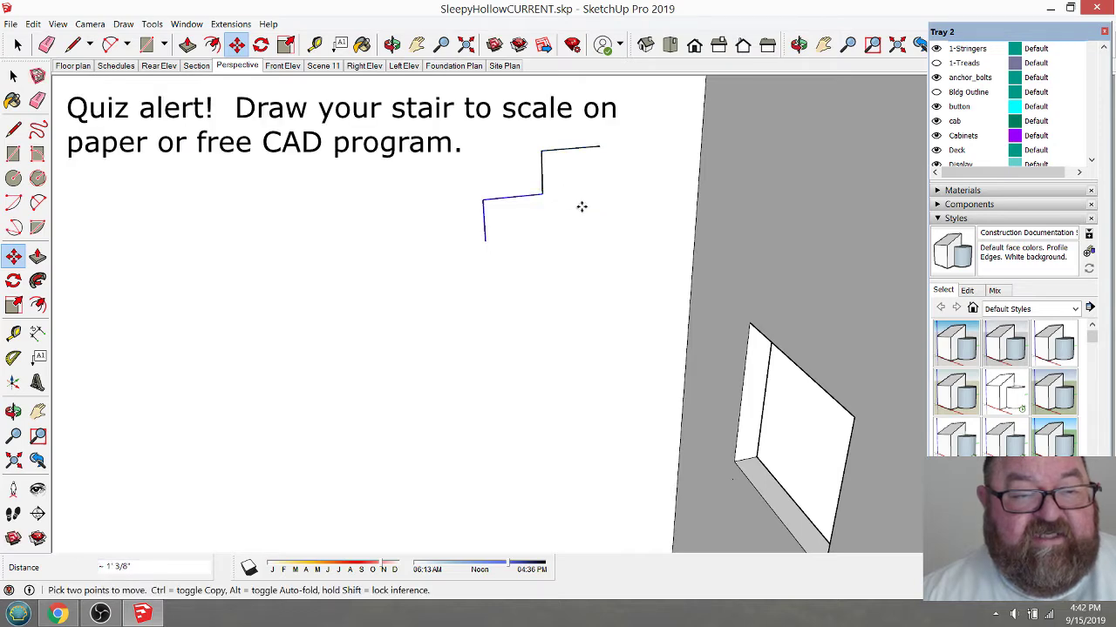
scroll(427, 222, up, 1)
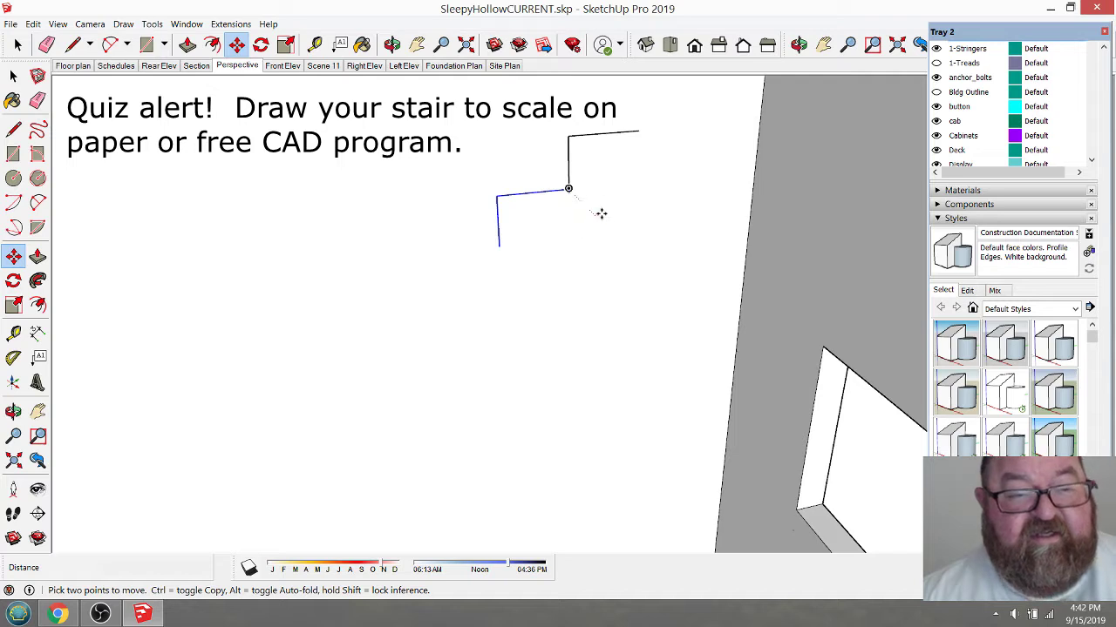
- Select the top tread edge and begin a Move copy from the tread's far end
key(space)
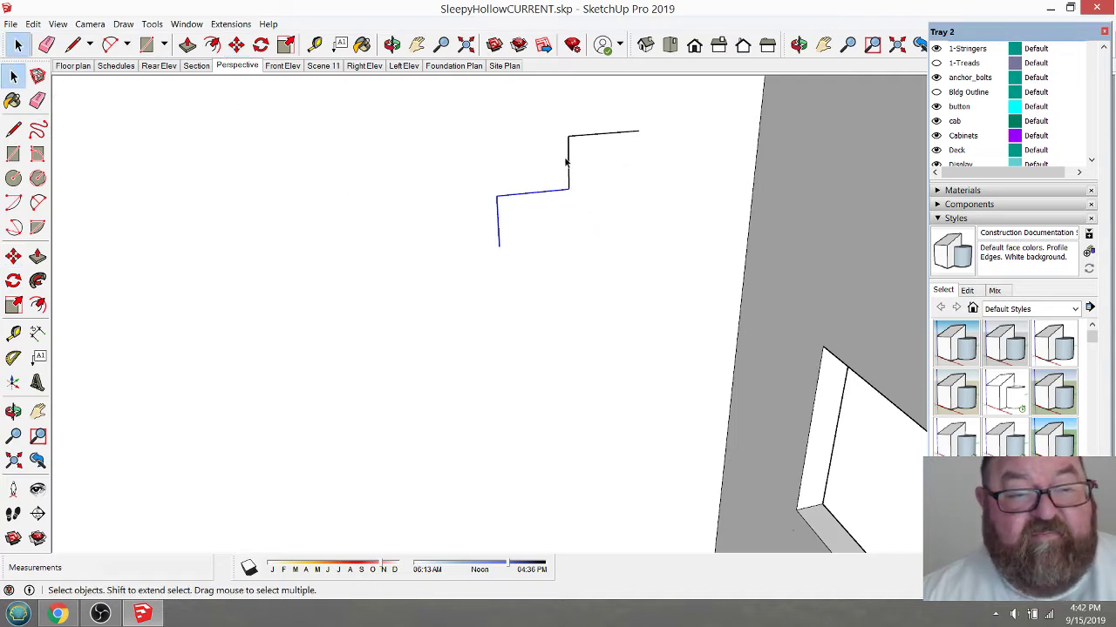
click(611, 136)
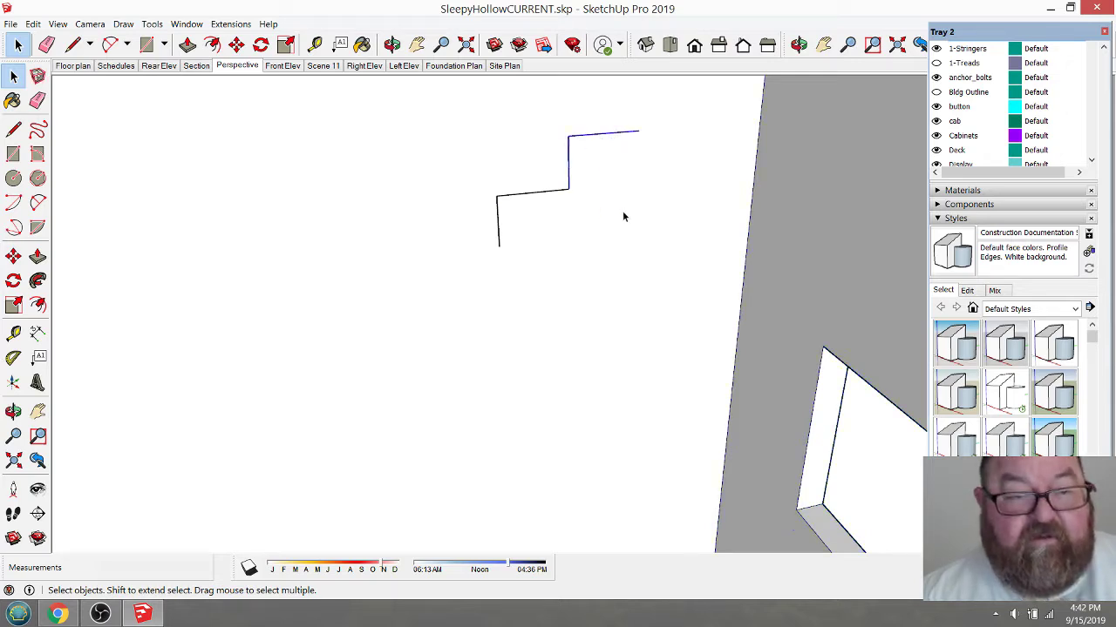
key(f)
key(m)
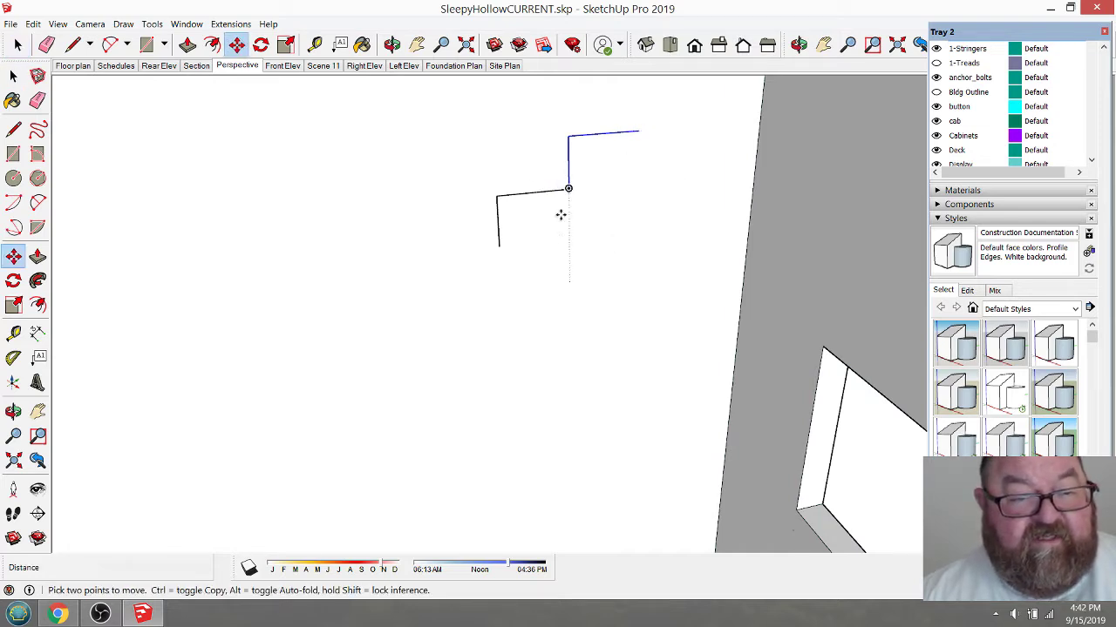
click(639, 131)
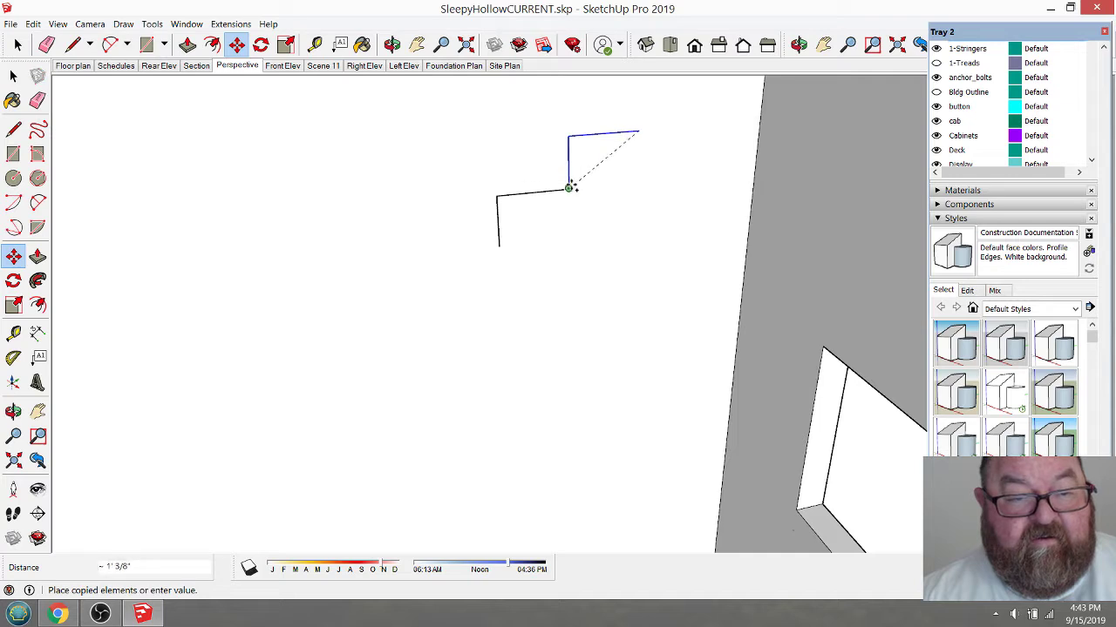
- Drop the copy one step lower at the inner corner and array it *12
click(568, 188)
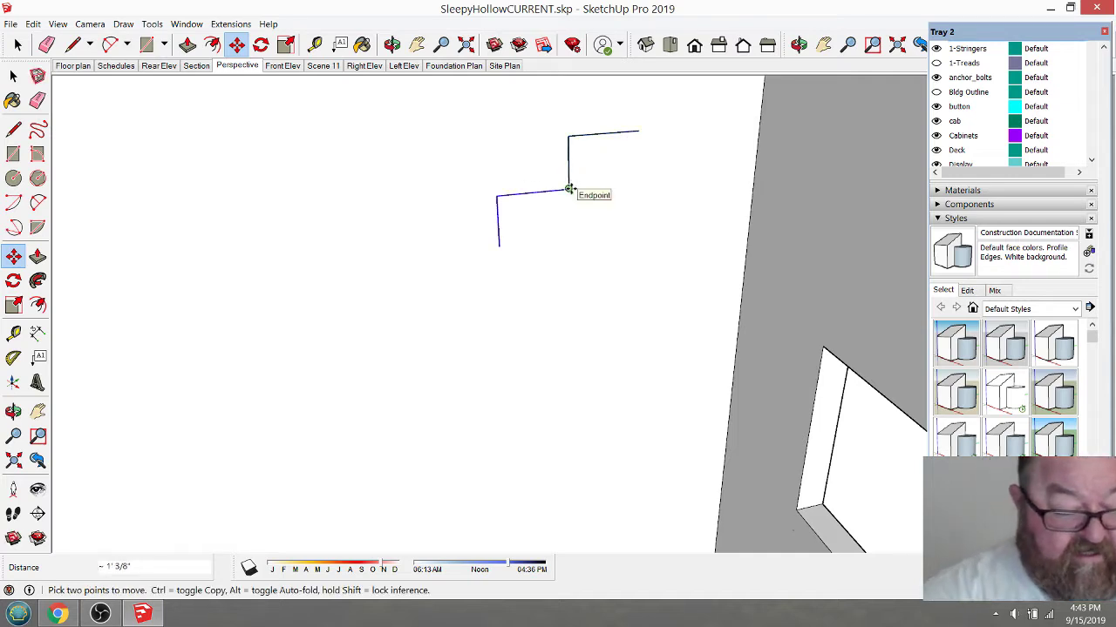
text(*)
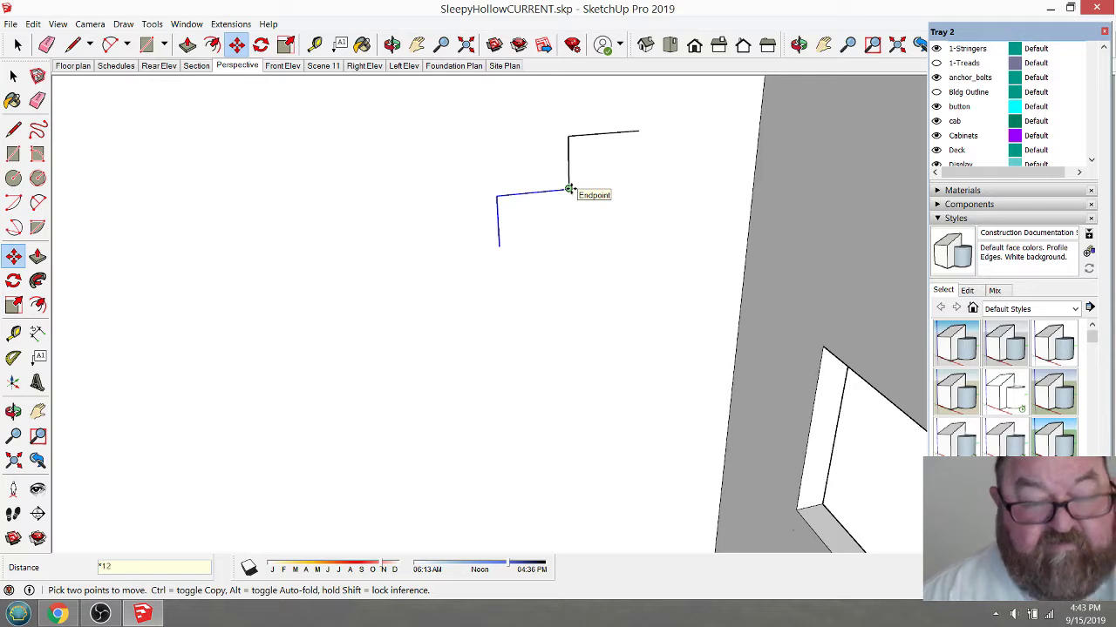
text(12)
key(Return)
scroll(655, 171, down, 1)
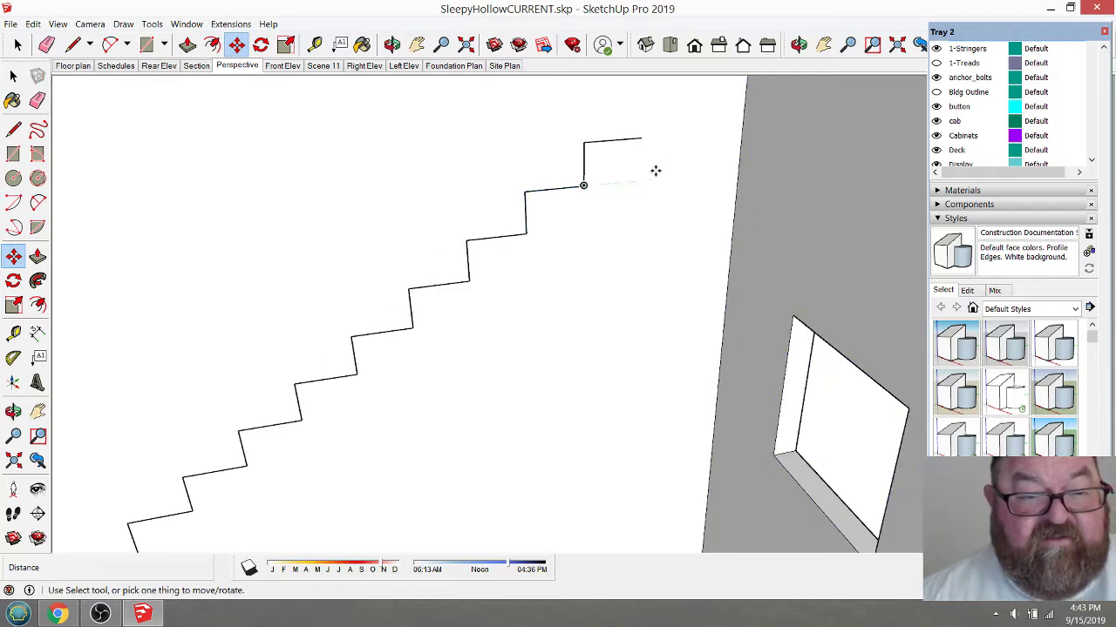
scroll(663, 162, down, 5)
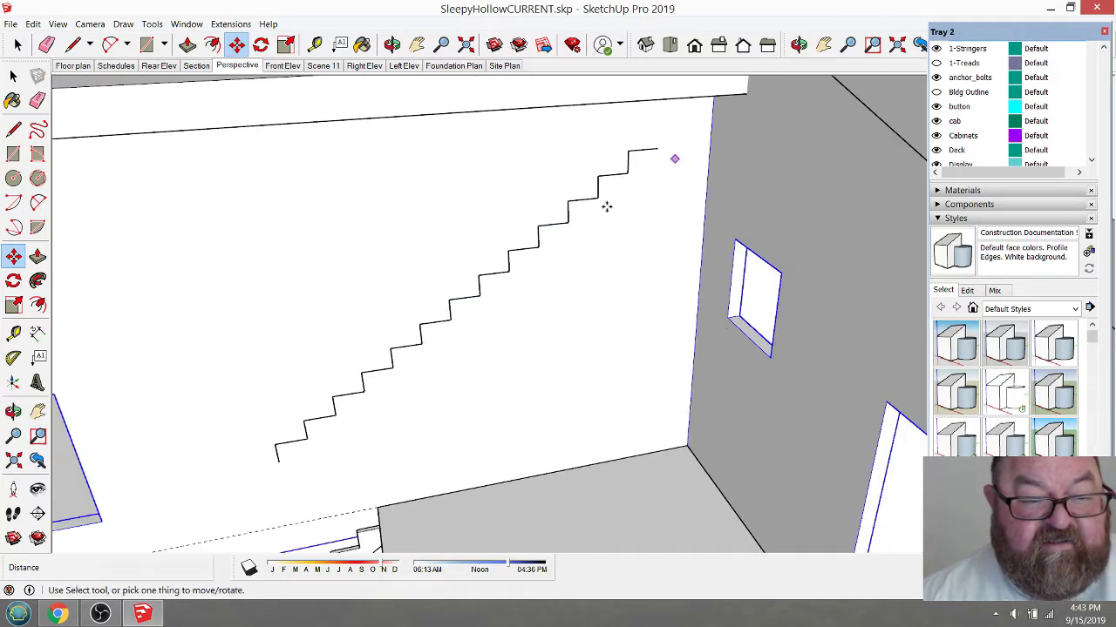
scroll(390, 413, up, 1)
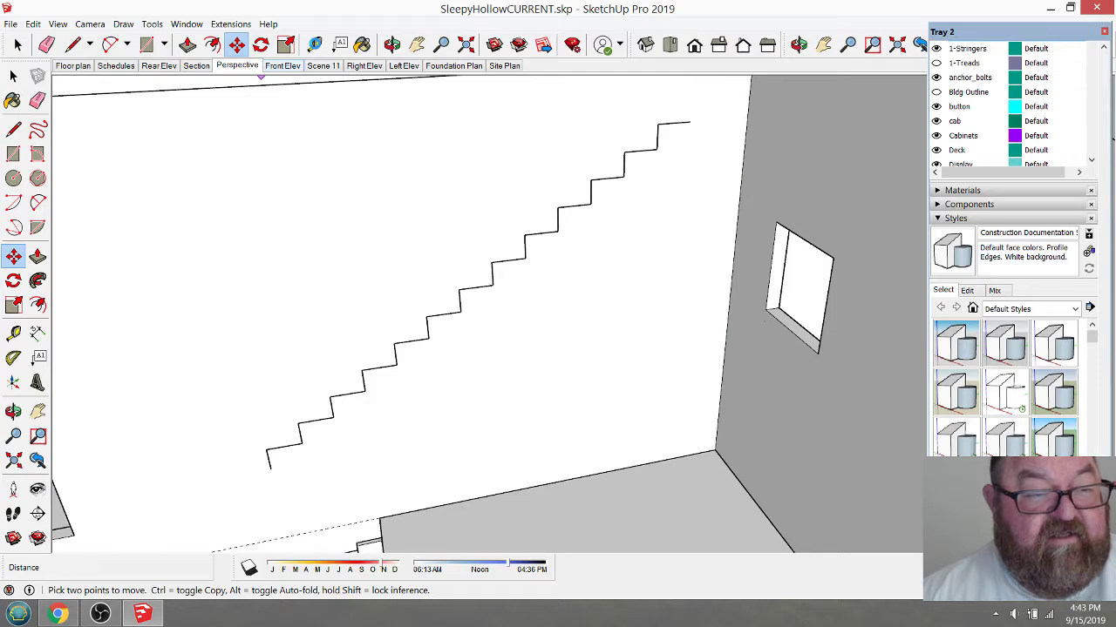
scroll(595, 232, up, 2)
- Lay a tape-measure guide parallel to and below the stair nosing line
key(t)
click(588, 161)
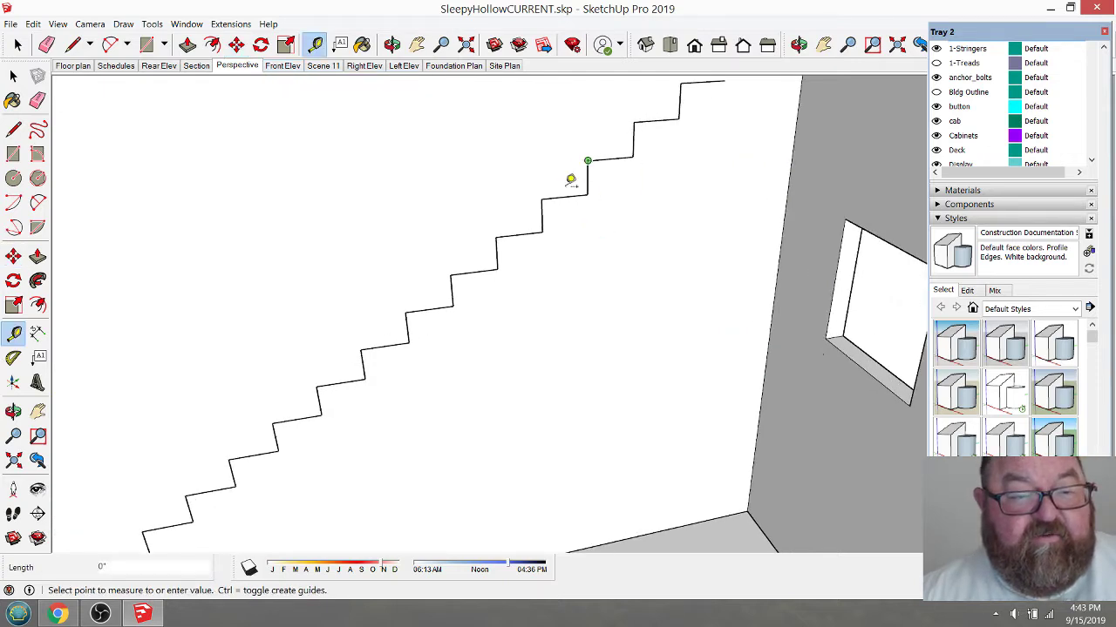
click(456, 266)
scroll(590, 239, up, 1)
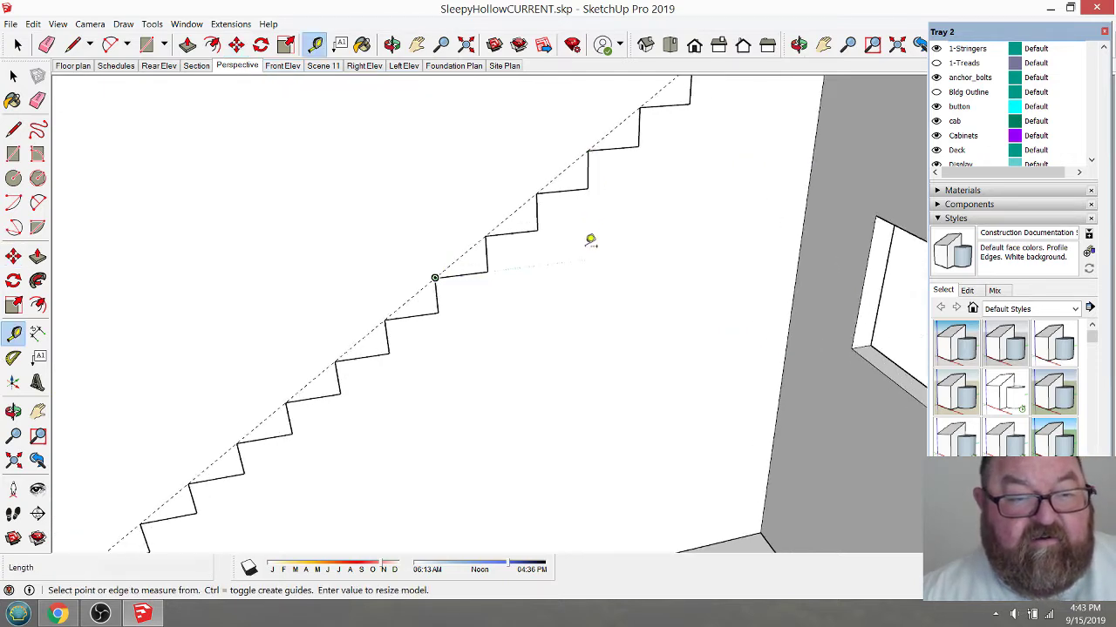
scroll(590, 240, up, 3)
click(448, 196)
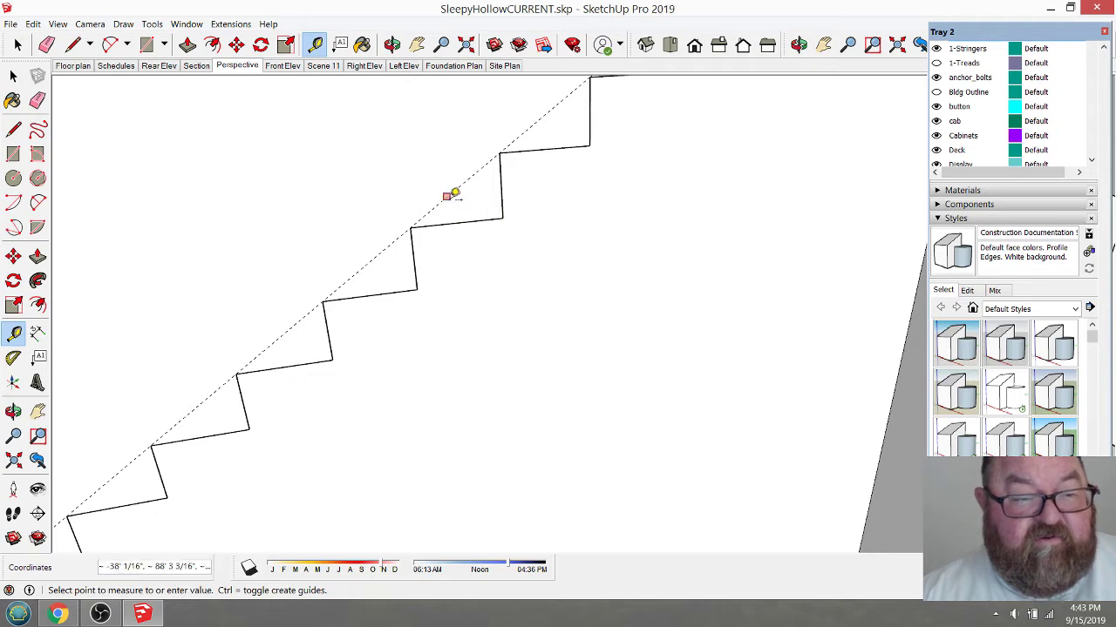
click(447, 196)
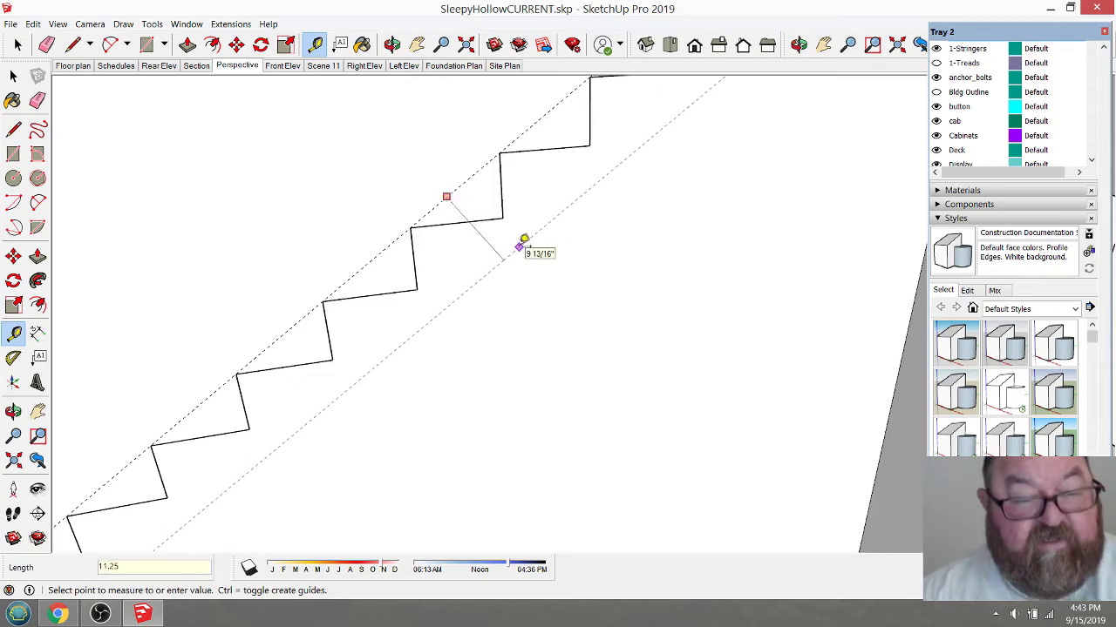
click(521, 244)
scroll(625, 261, down, 5)
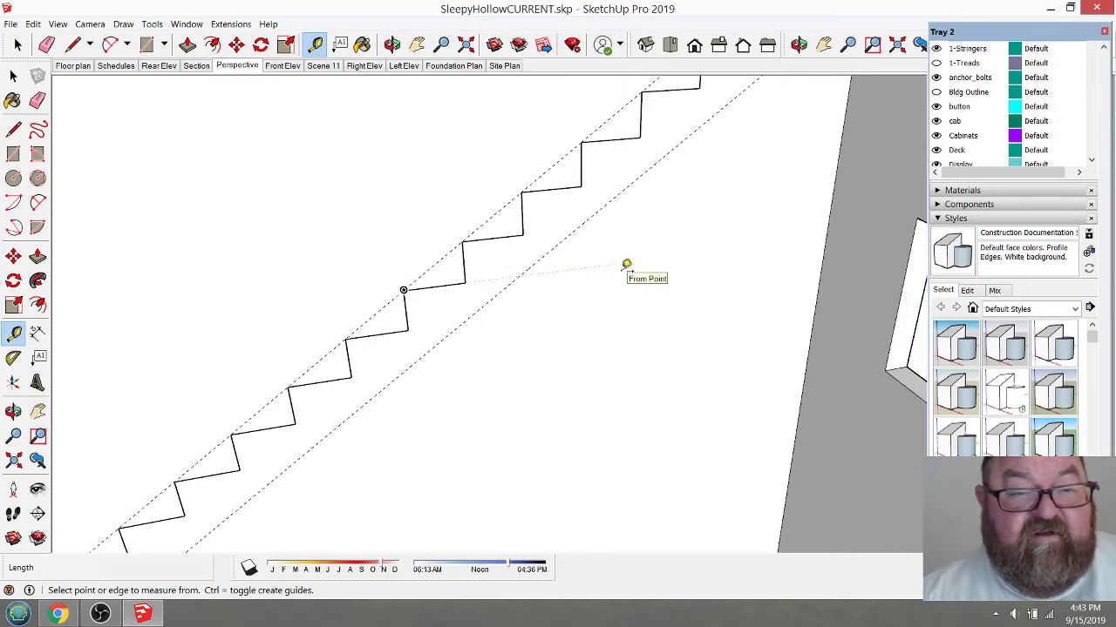
- Draw the stringer's bottom edge along the guide and close its top and lower ends
click(73, 45)
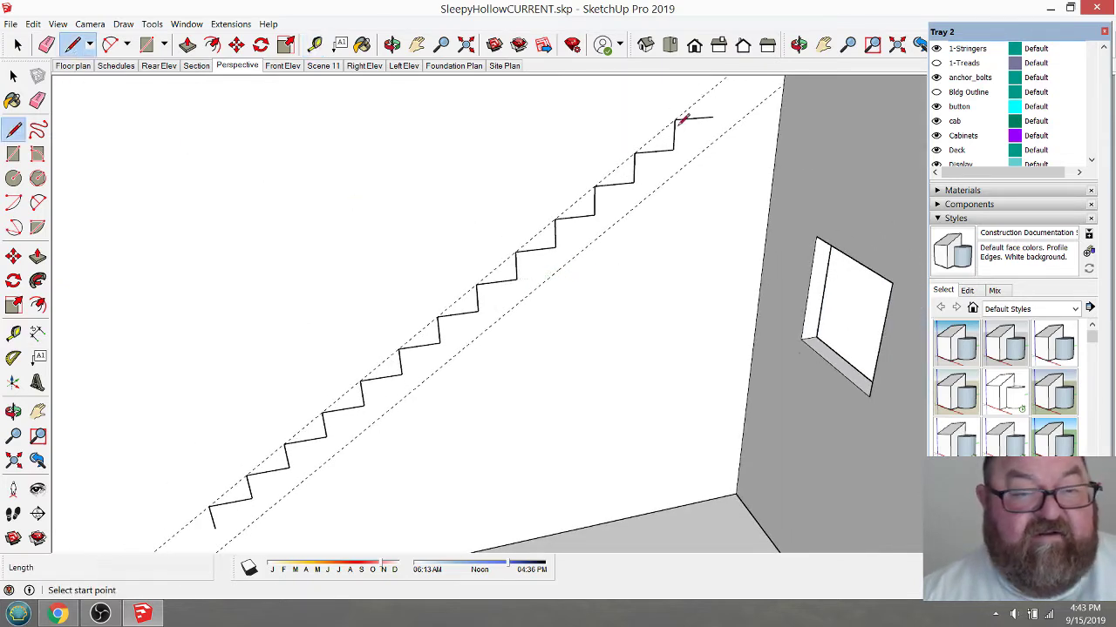
click(712, 116)
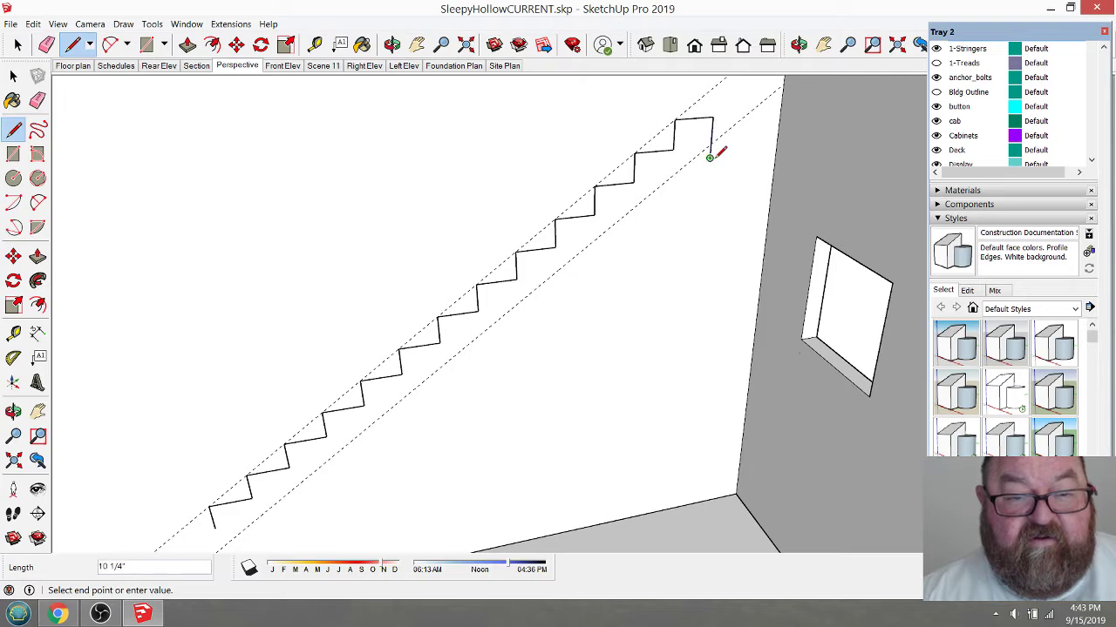
click(709, 157)
key(Escape)
click(712, 141)
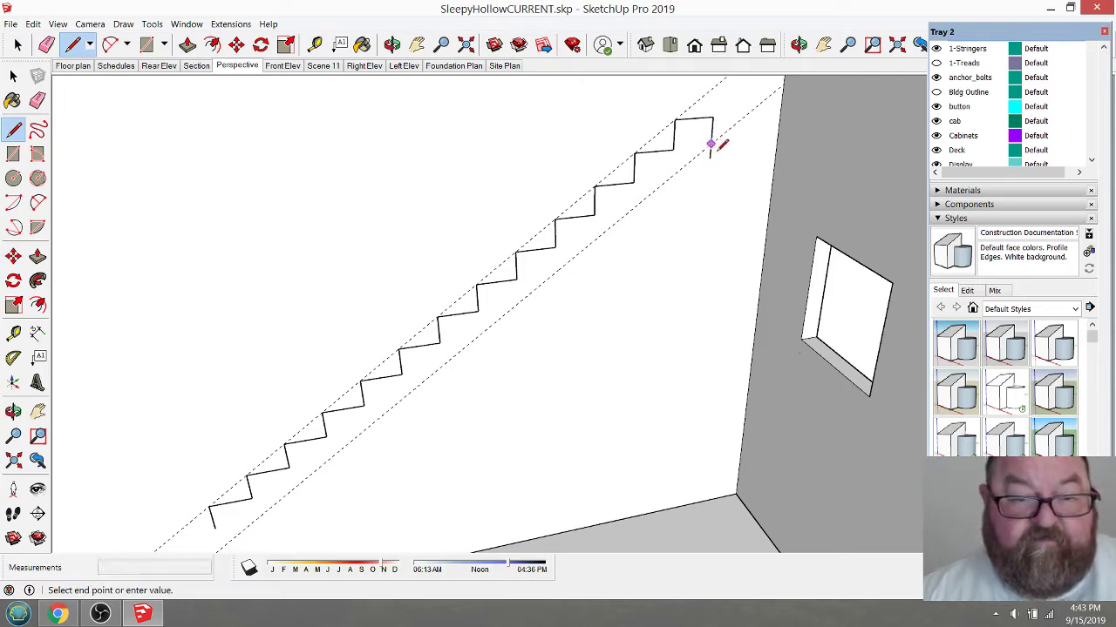
scroll(713, 142, down, 3)
scroll(382, 411, up, 4)
scroll(382, 415, up, 2)
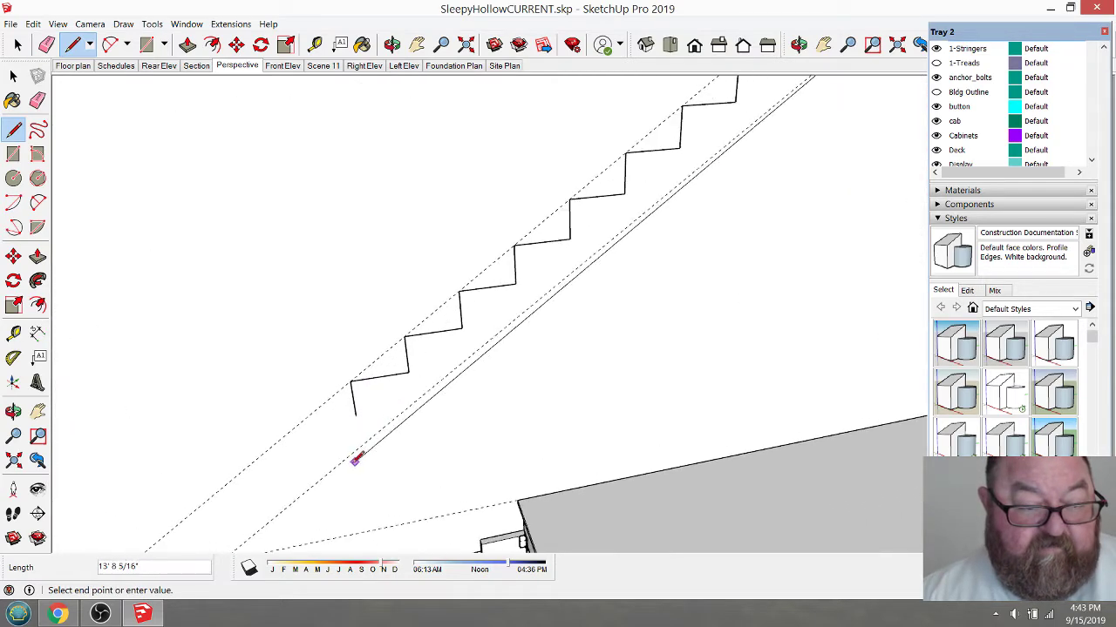
click(346, 458)
key(Escape)
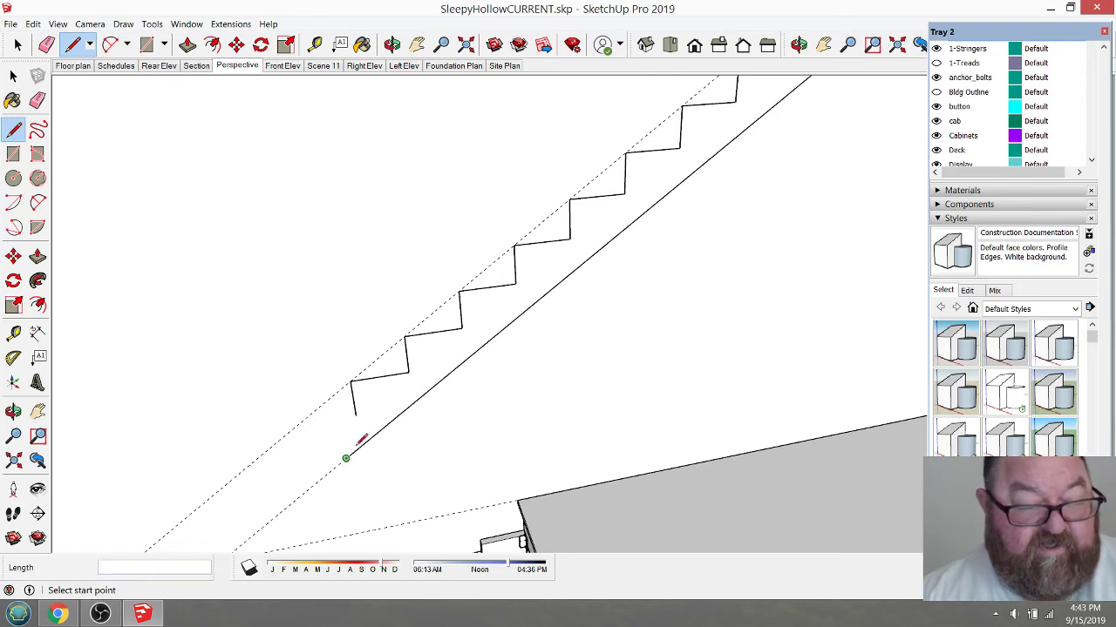
click(355, 415)
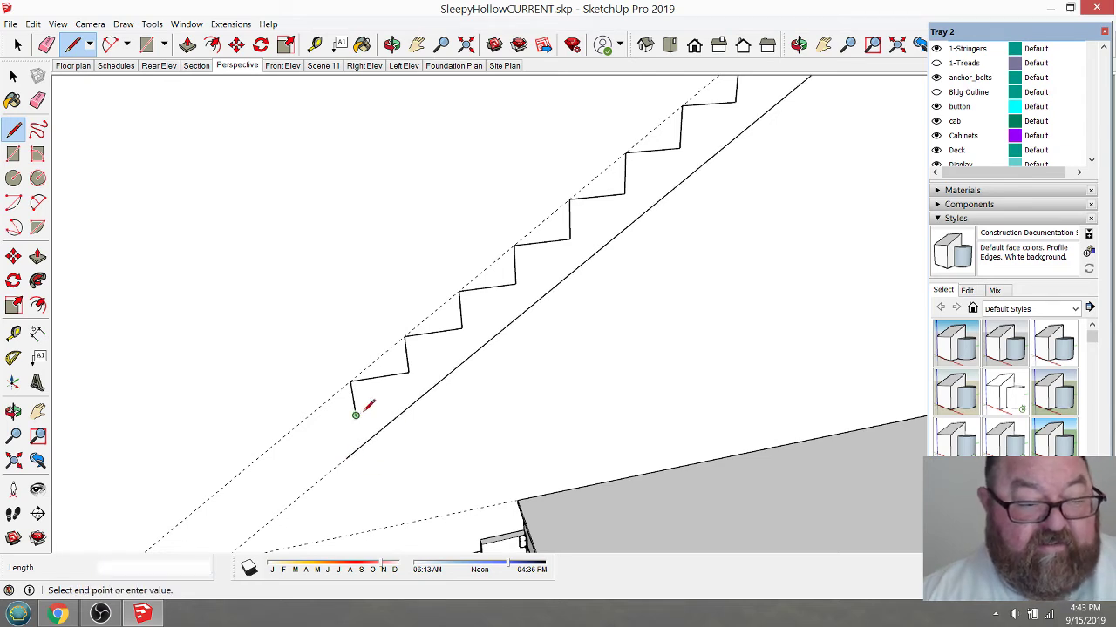
click(463, 398)
- Erase the stray segments past the diagonal and below the lowest step, then orbit to check
key(e)
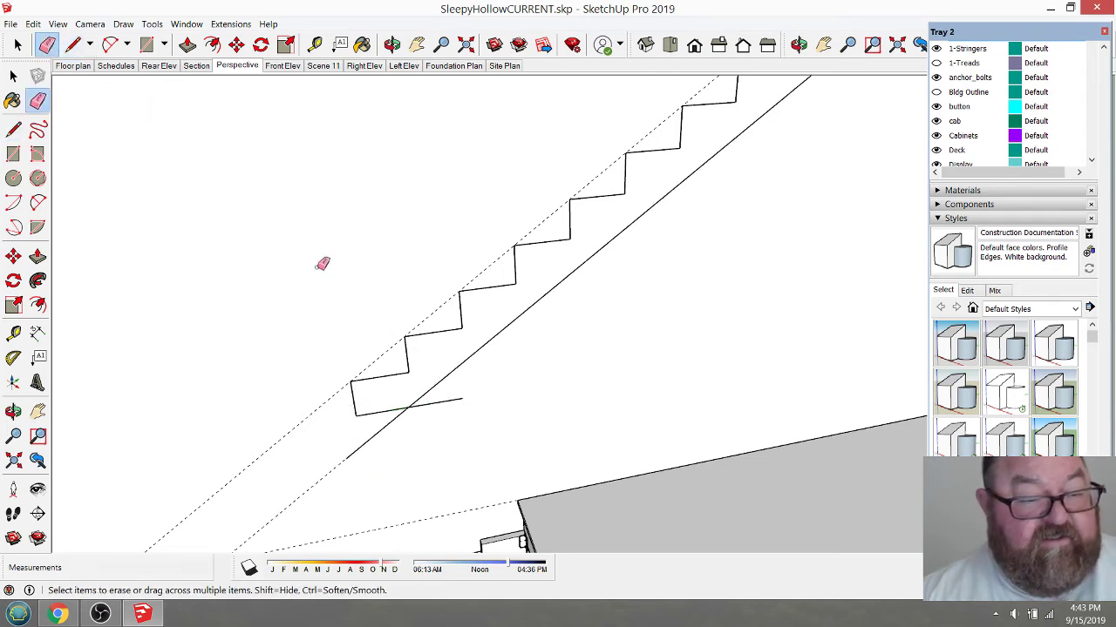
click(427, 403)
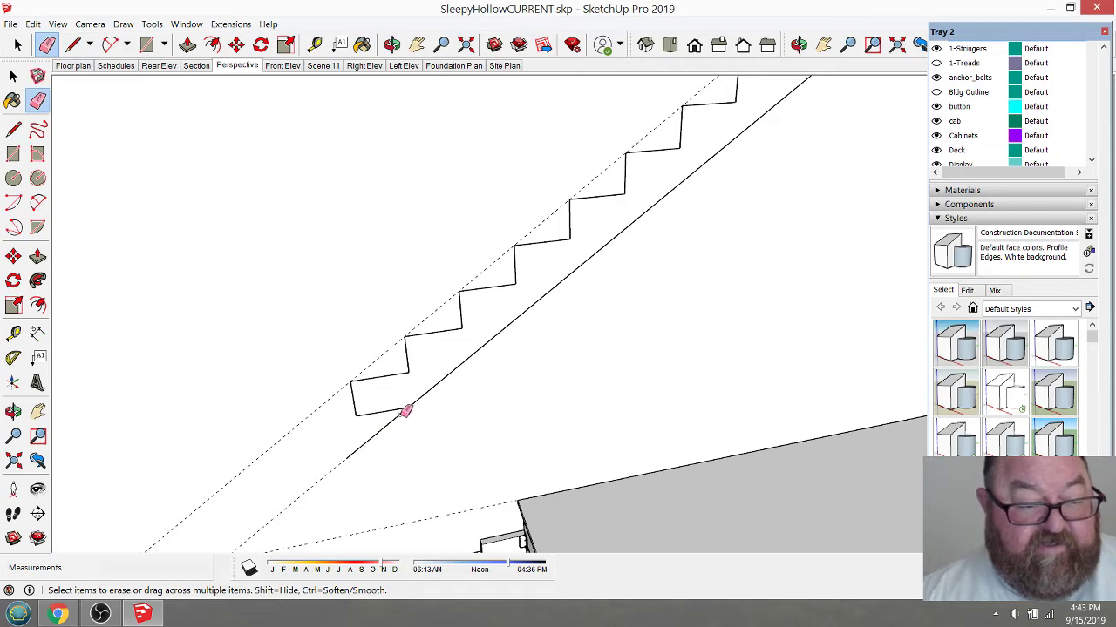
click(403, 411)
scroll(475, 401, down, 2)
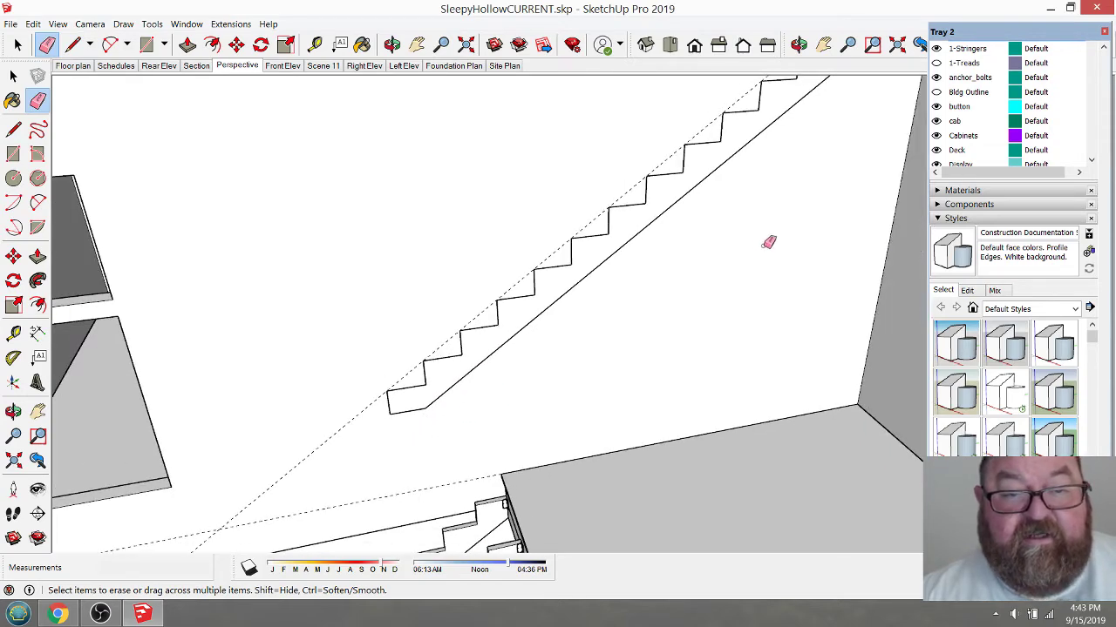
scroll(802, 182, down, 2)
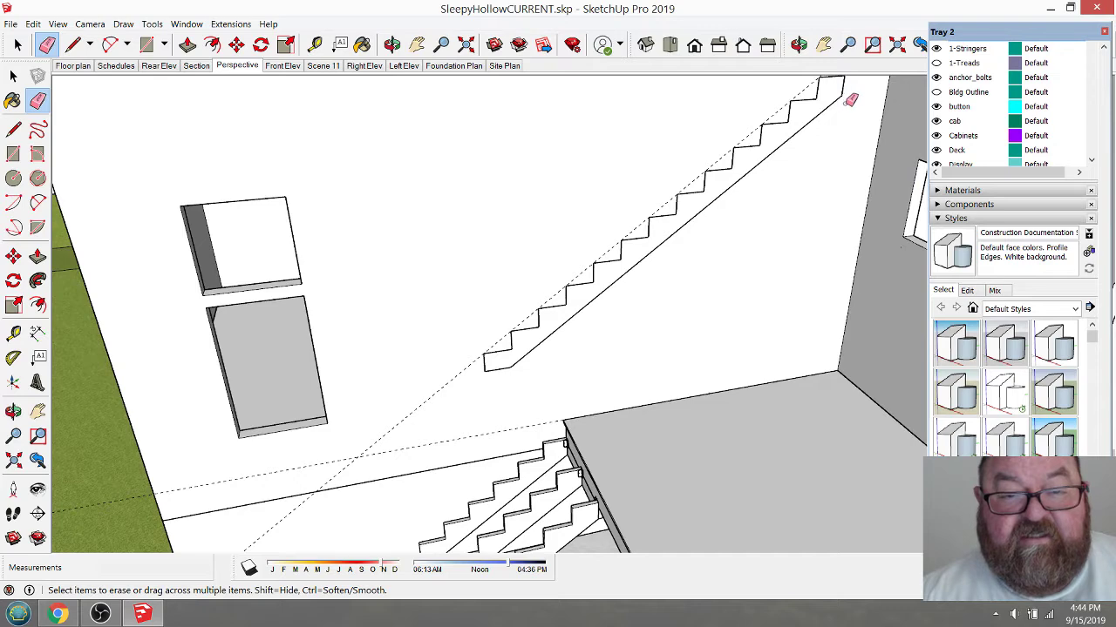
mouse_move(850, 99)
middle_down()
mouse_move(765, 276)
mouse_move(740, 201)
middle_up()
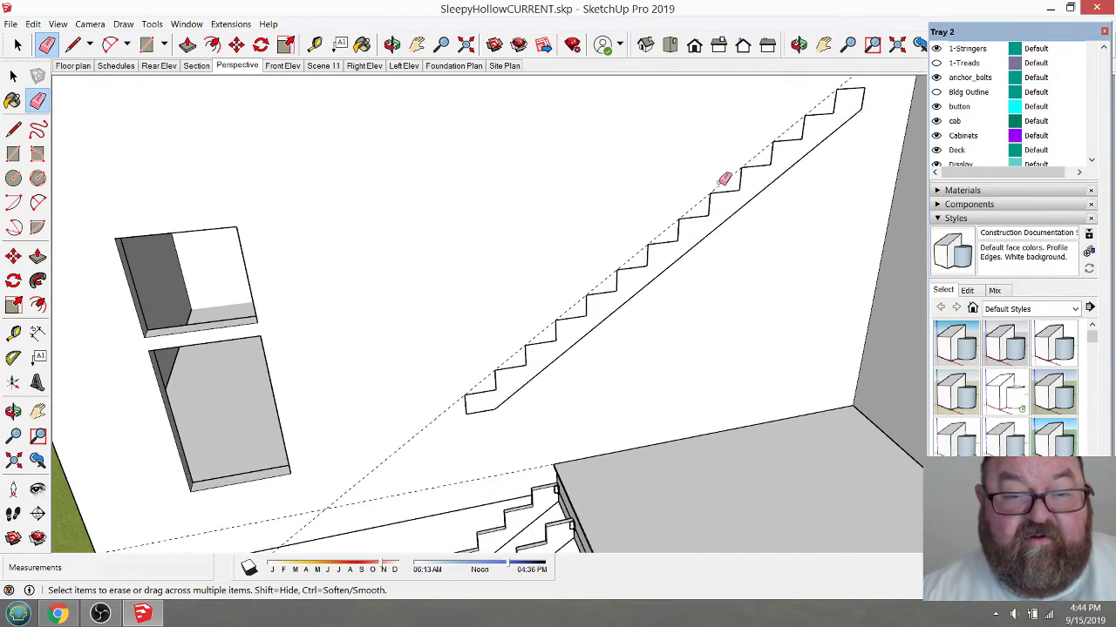
- Push/Pull the stringer face out 1 1/2" to make a solid board
click(187, 44)
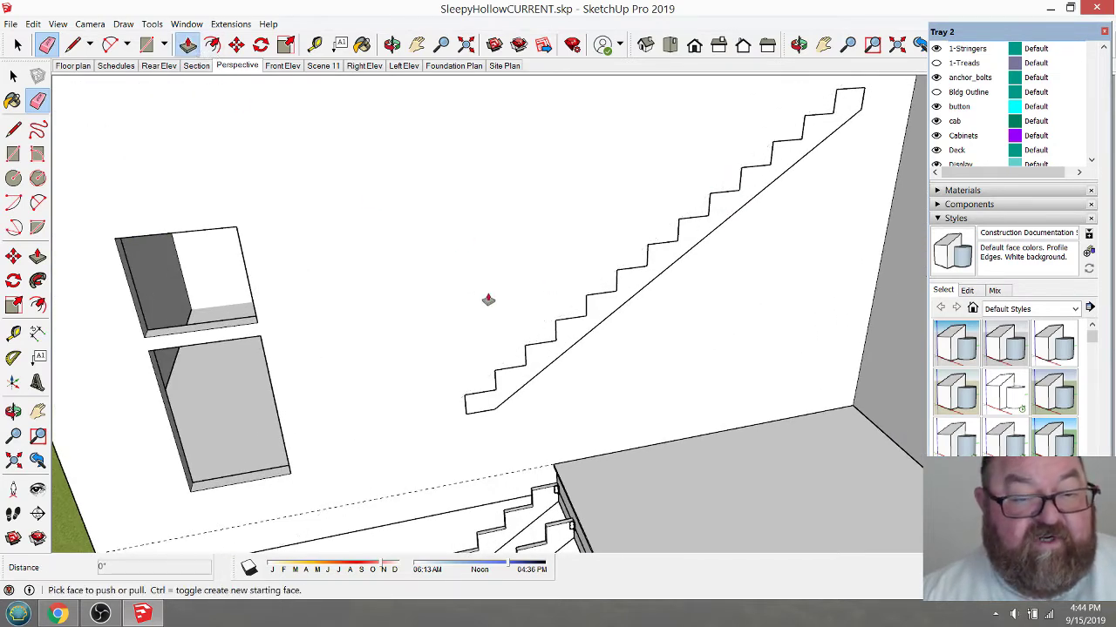
click(566, 338)
click(570, 348)
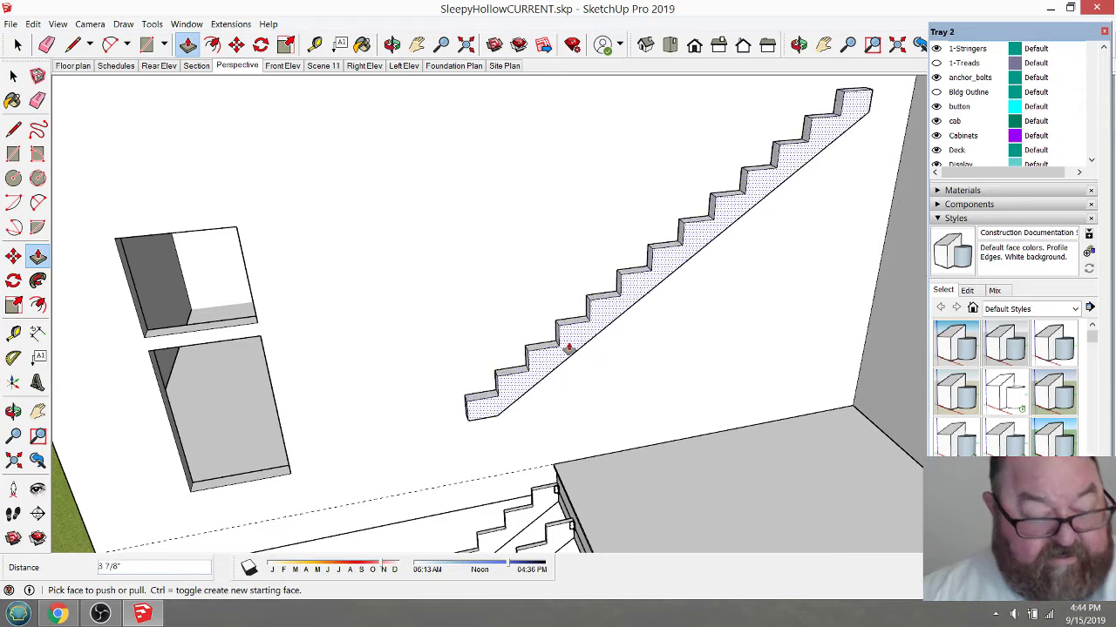
text(1 1/2)
key(Return)
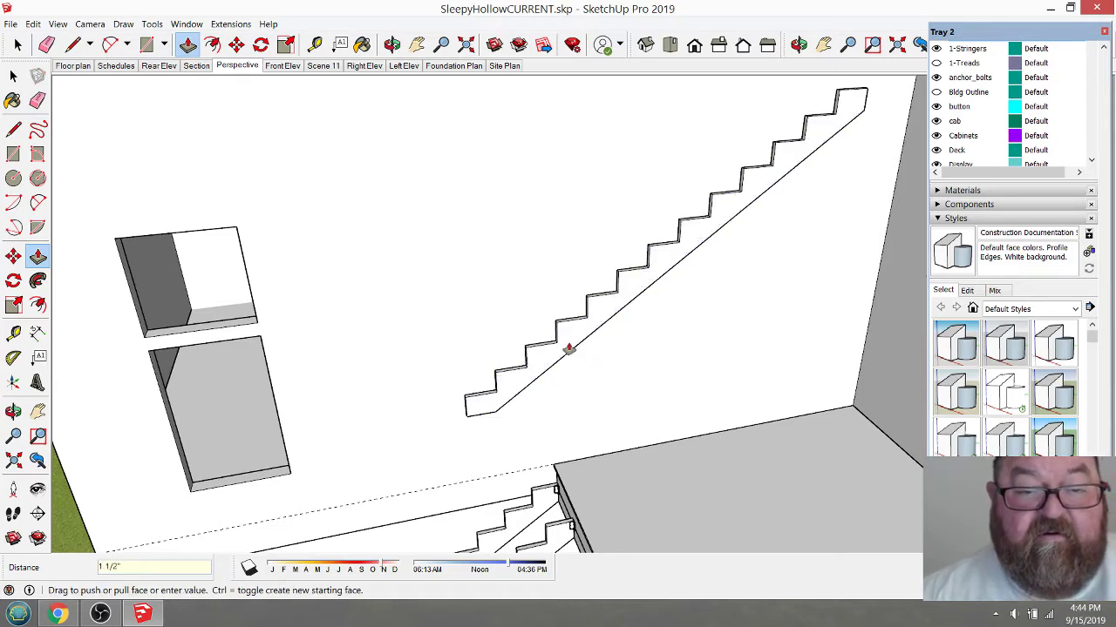
- Orbit around and box-select the new stringer to inspect it
middle_drag(558, 291, 463, 102)
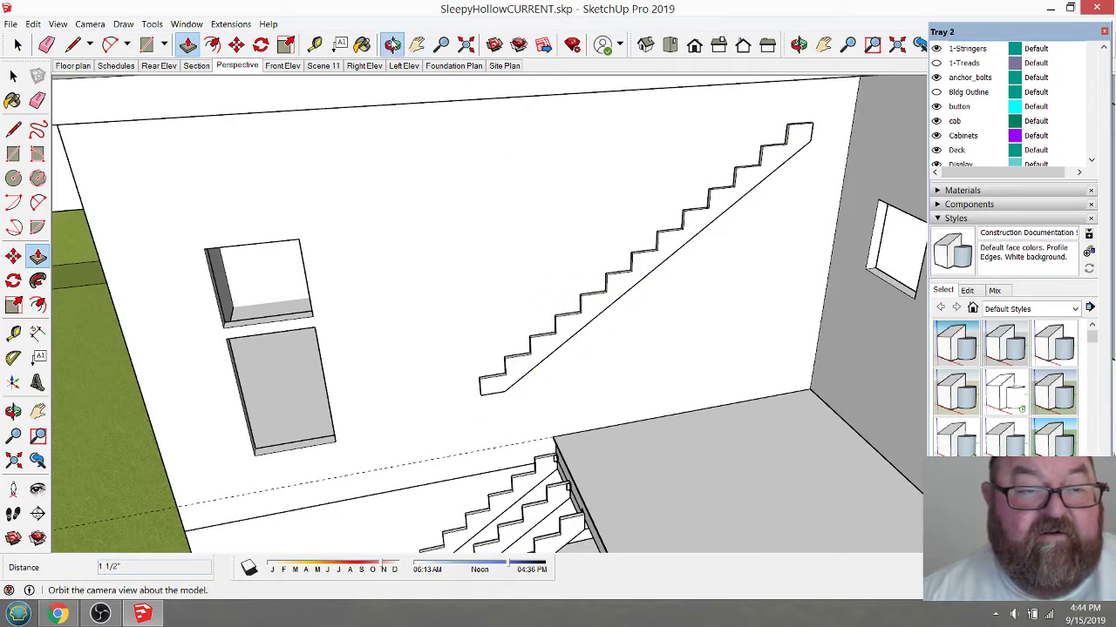
click(392, 45)
drag(663, 174, 555, 154)
click(17, 45)
click(19, 47)
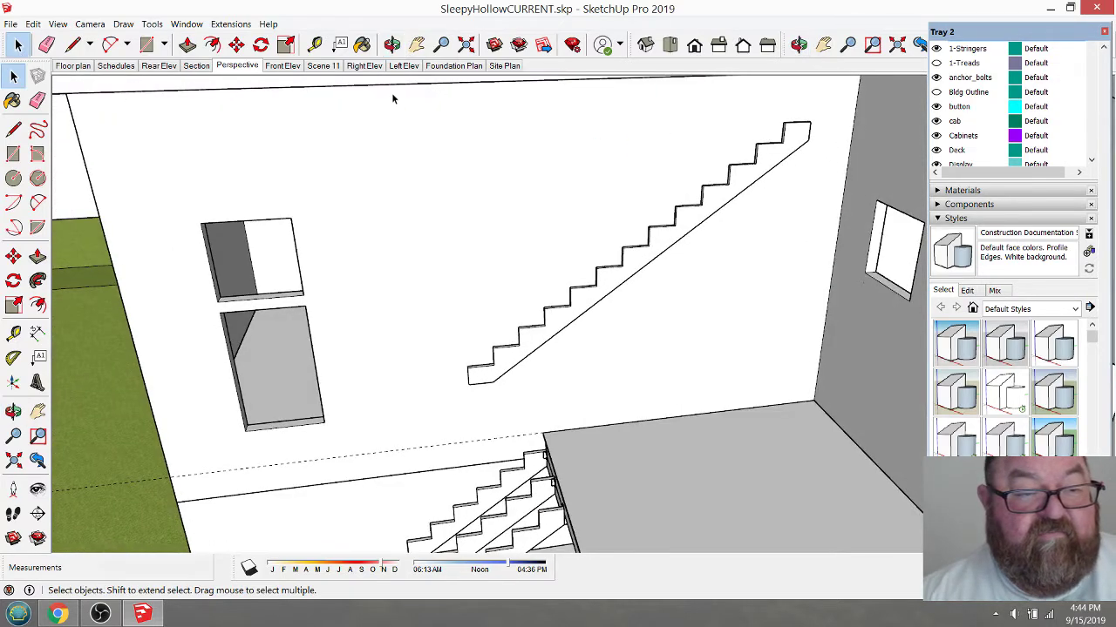
drag(392, 93, 817, 405)
click(637, 176)
scroll(784, 153, up, 3)
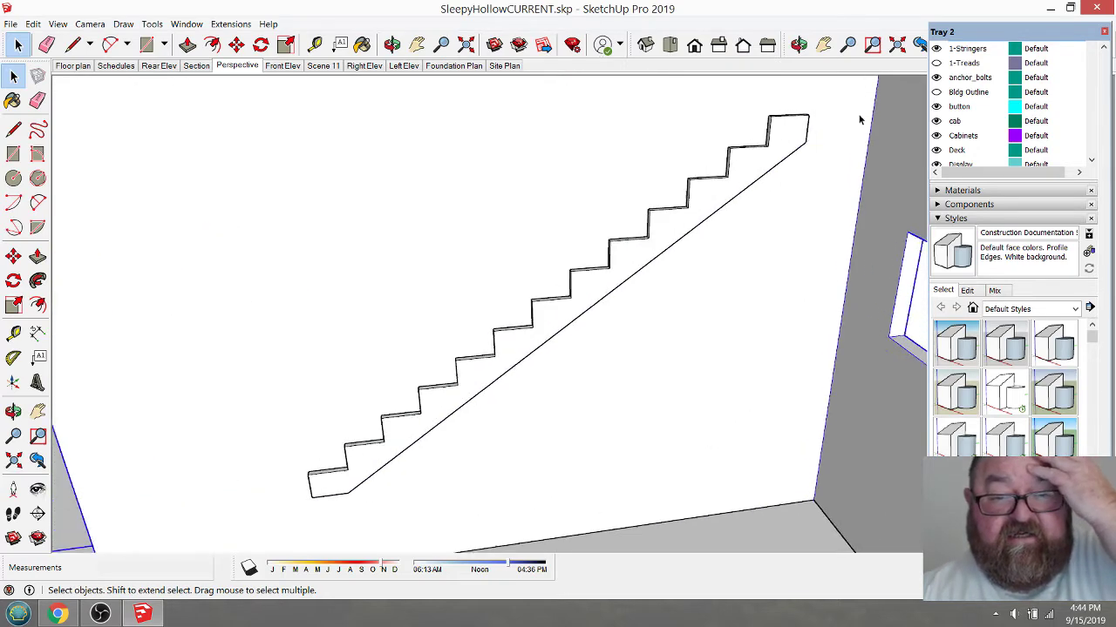
scroll(858, 119, up, 8)
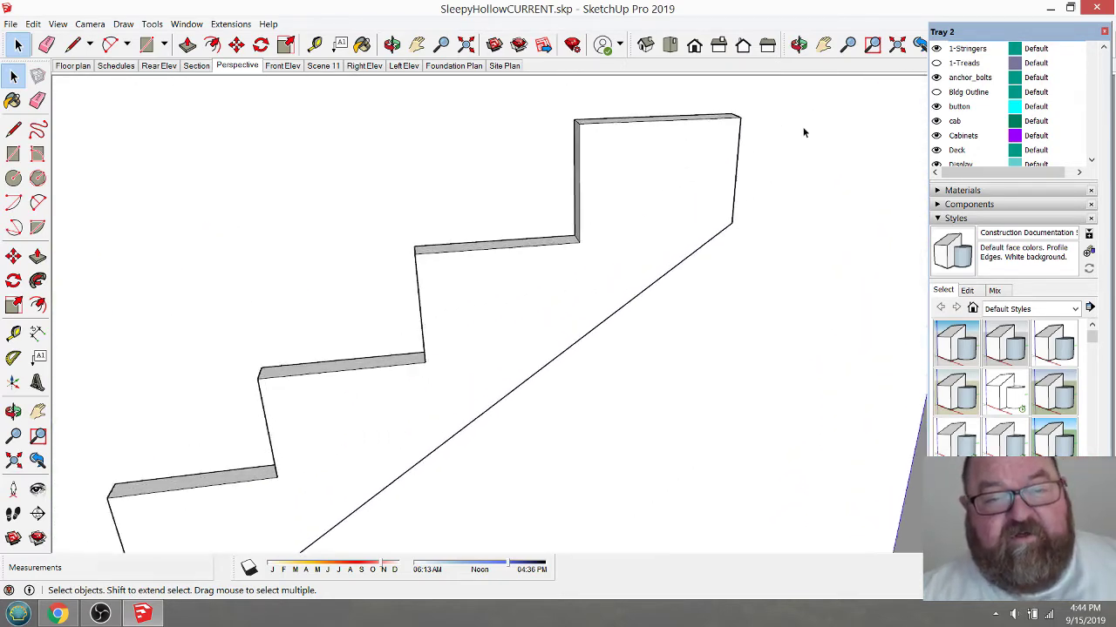
scroll(802, 131, up, 2)
scroll(839, 140, down, 1)
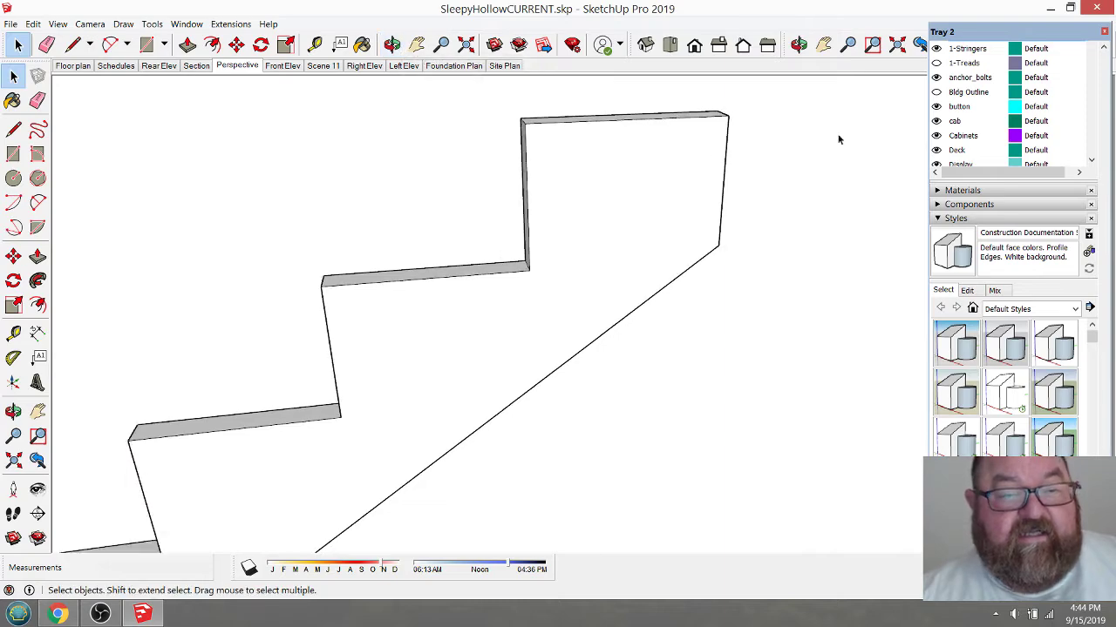
scroll(838, 139, down, 10)
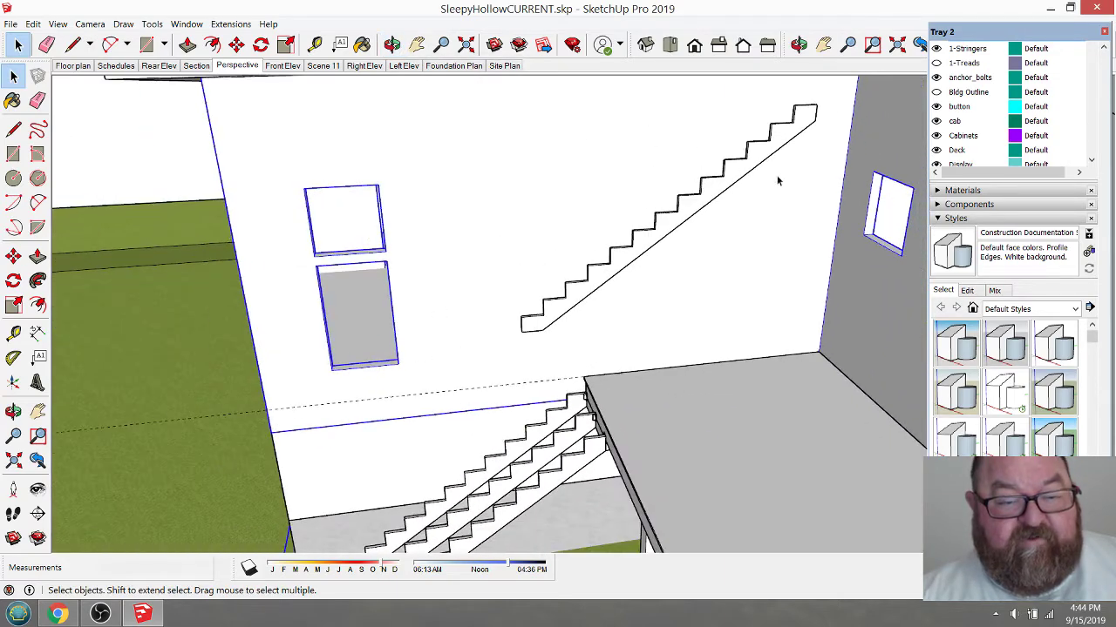
scroll(652, 394, up, 10)
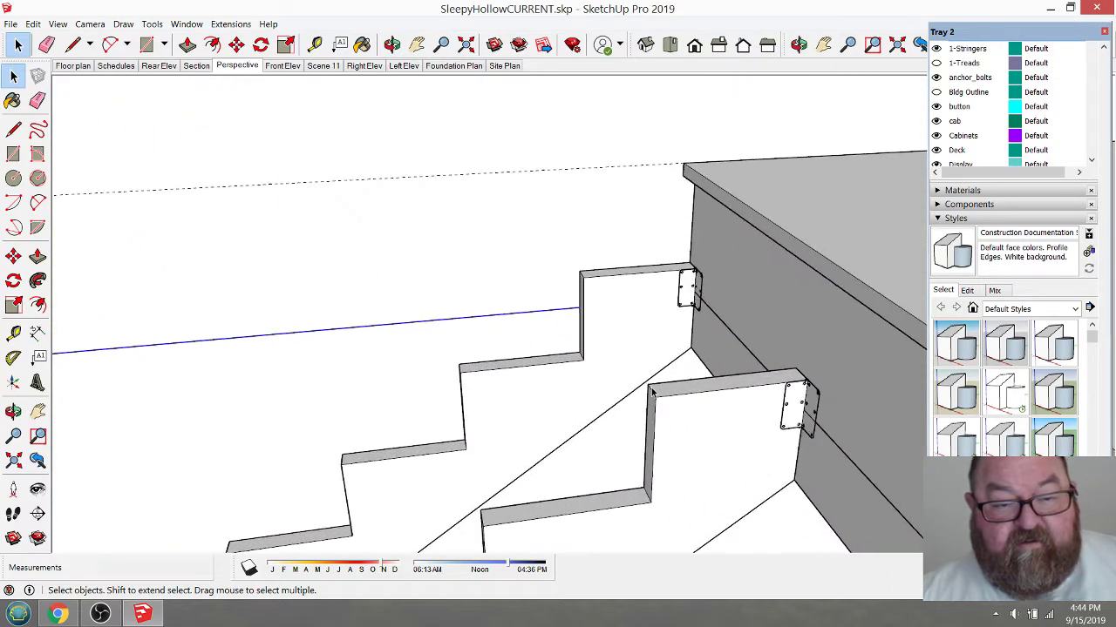
- Turn on the 1-Risers layer while viewing the top of the lower staircase
click(391, 44)
drag(767, 272, 653, 275)
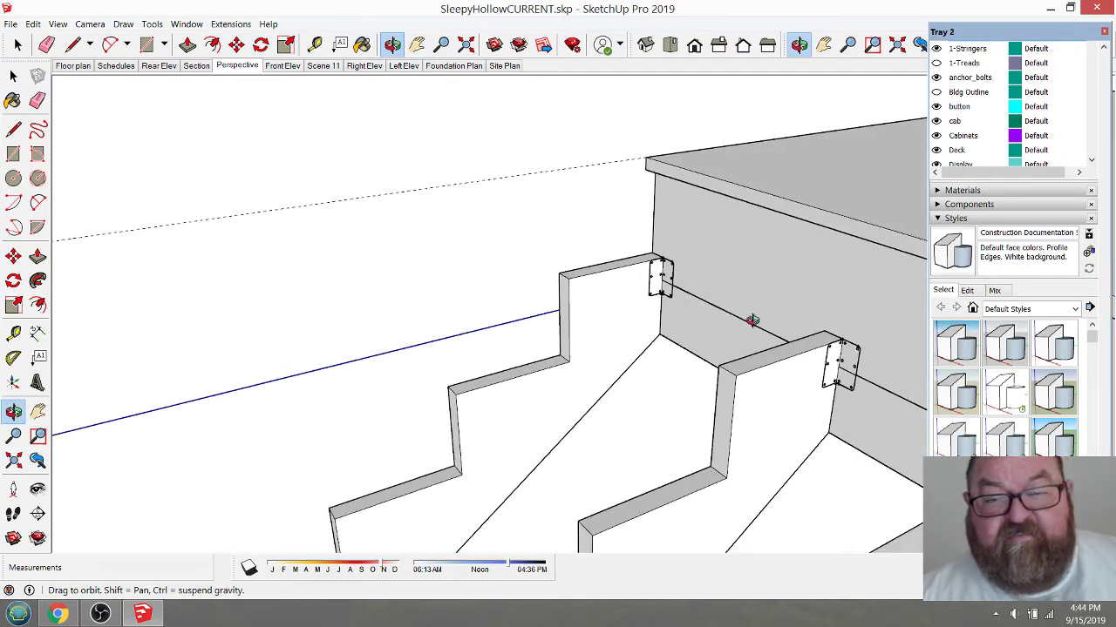
scroll(958, 111, up, 3)
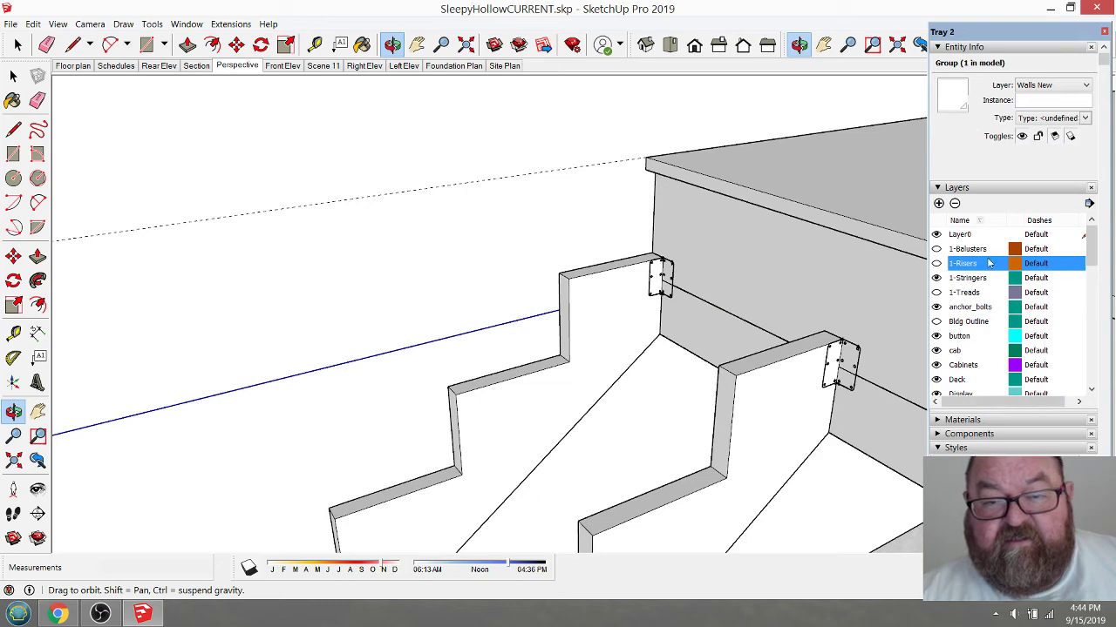
click(936, 264)
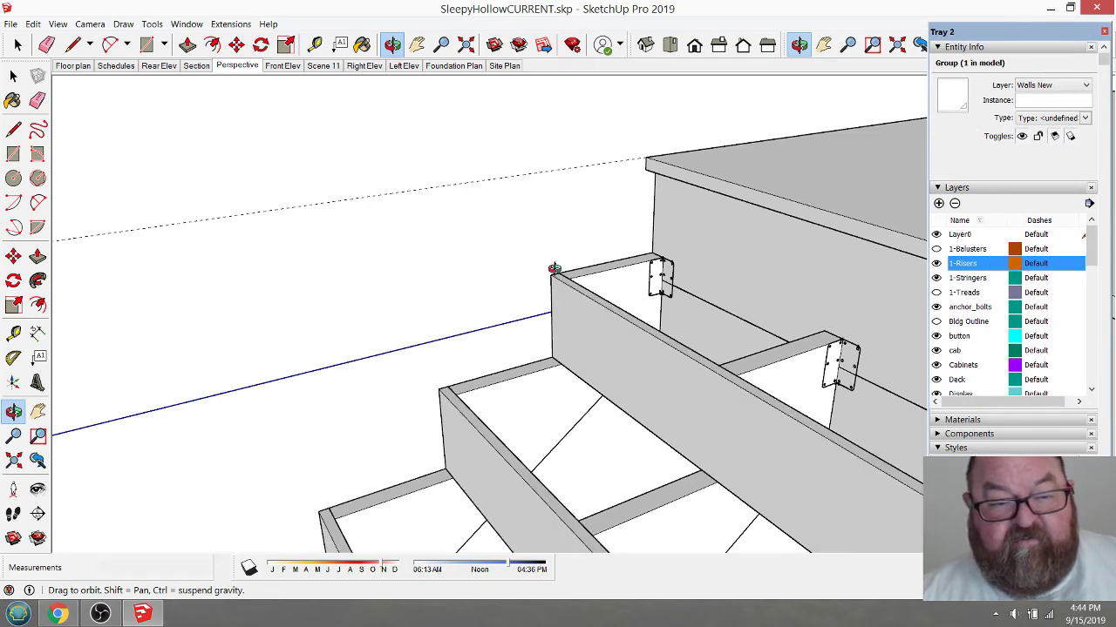
scroll(531, 257, down, 3)
scroll(510, 253, up, 3)
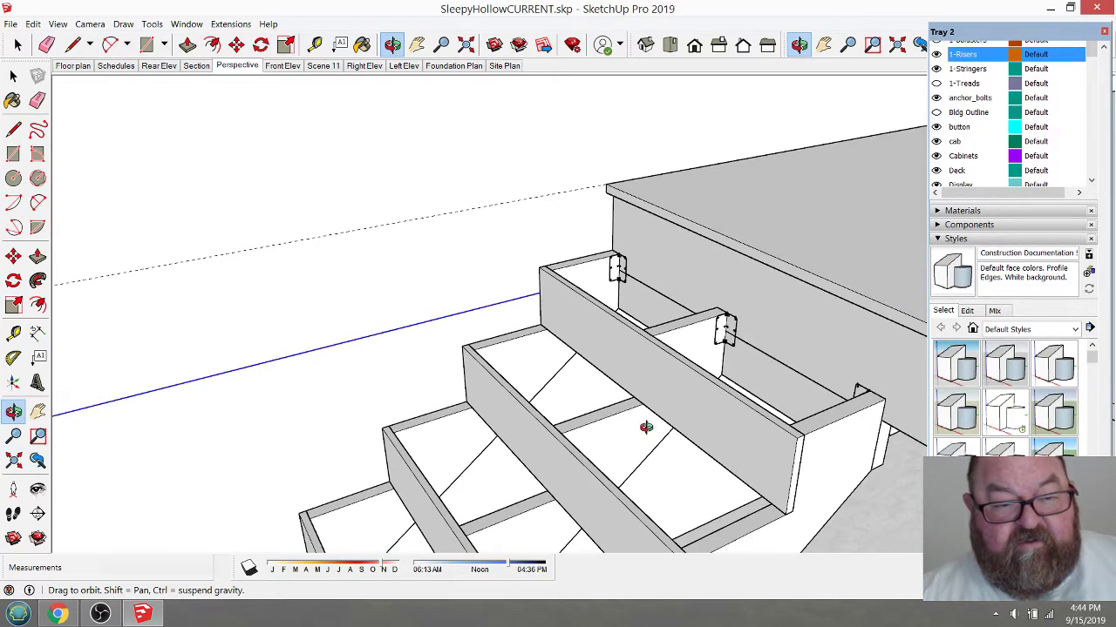
- Orbit and zoom around the stairs to inspect the risers and wall hangers
drag(646, 427, 635, 321)
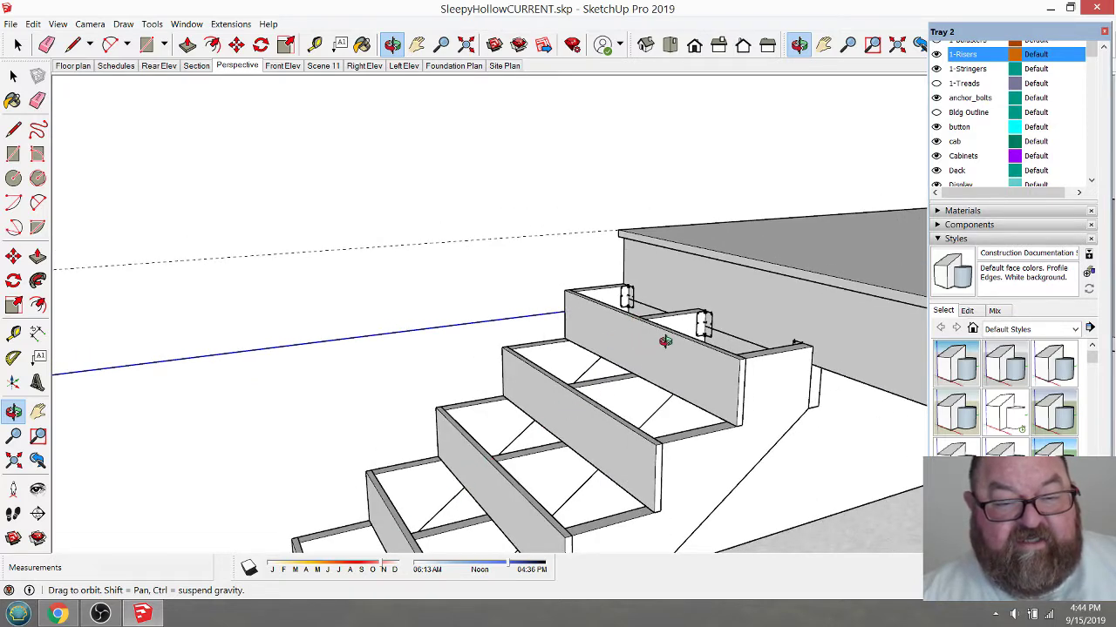
drag(665, 340, 670, 381)
scroll(702, 510, up, 3)
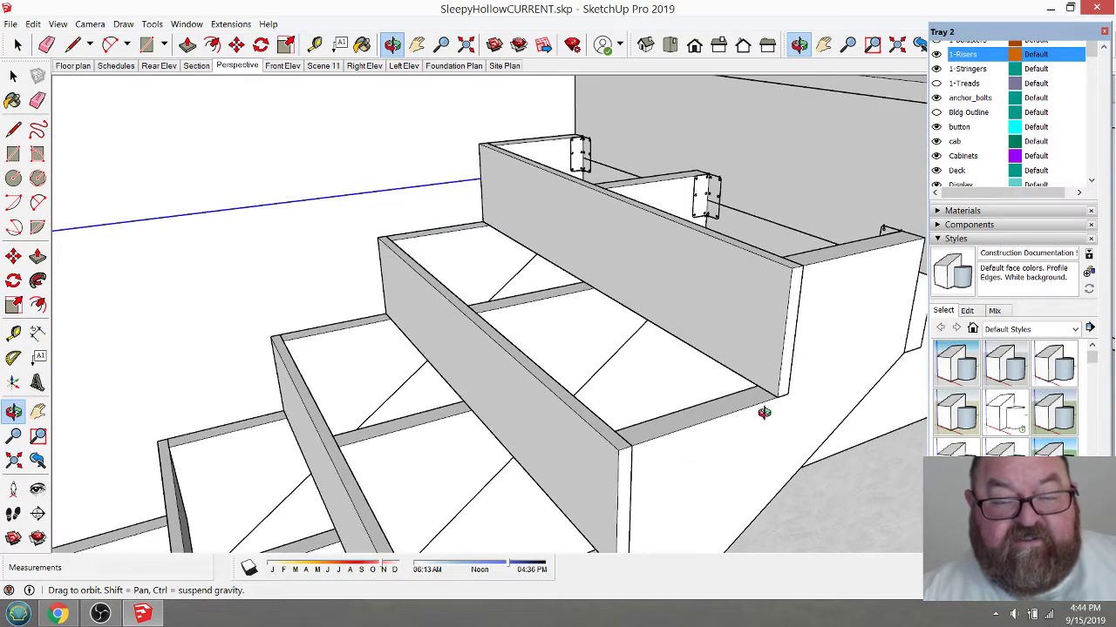
drag(766, 428, 737, 416)
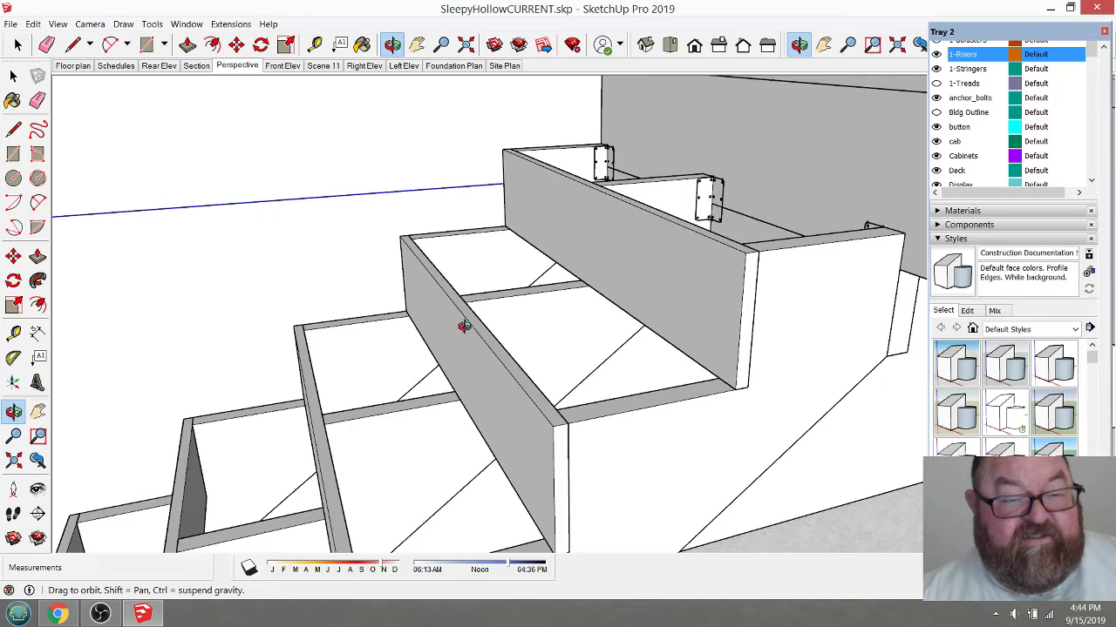
drag(302, 394, 649, 351)
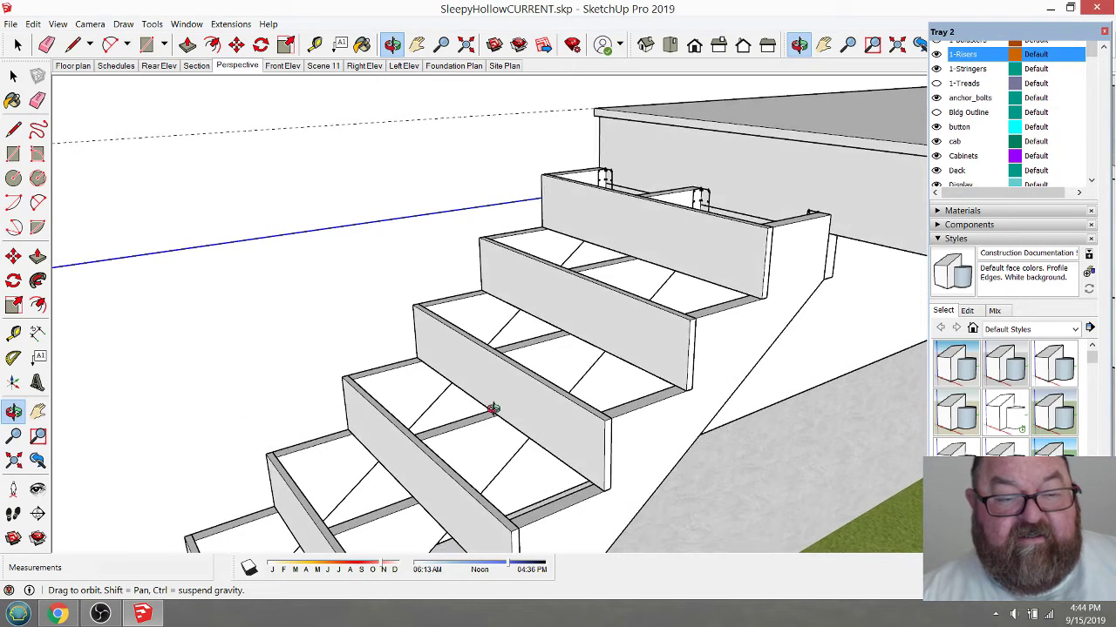
scroll(619, 322, up, 6)
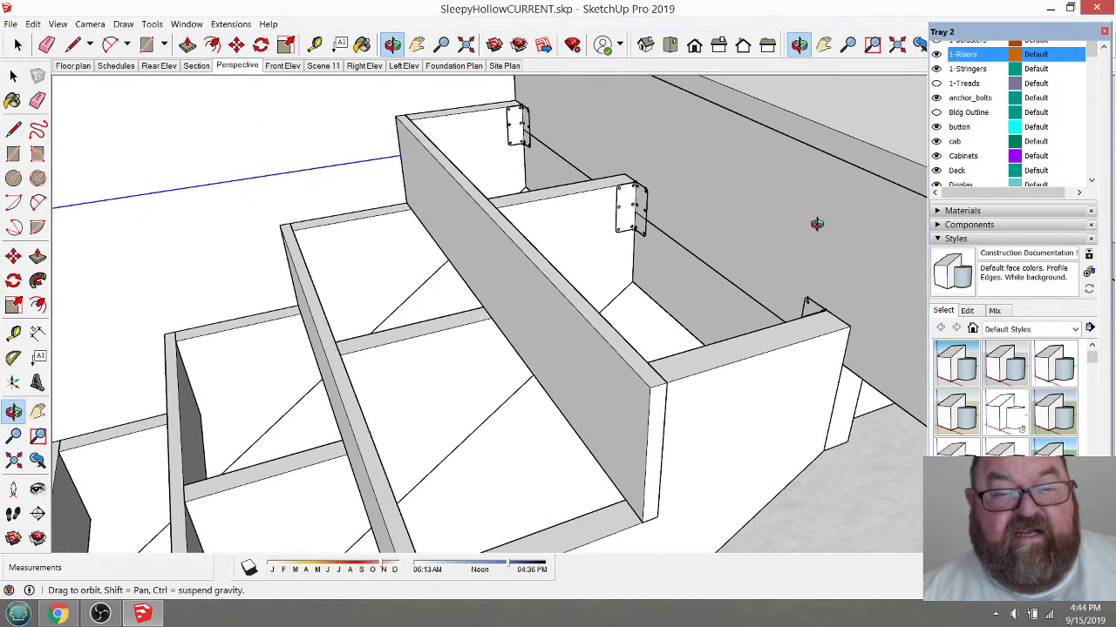
scroll(754, 224, down, 5)
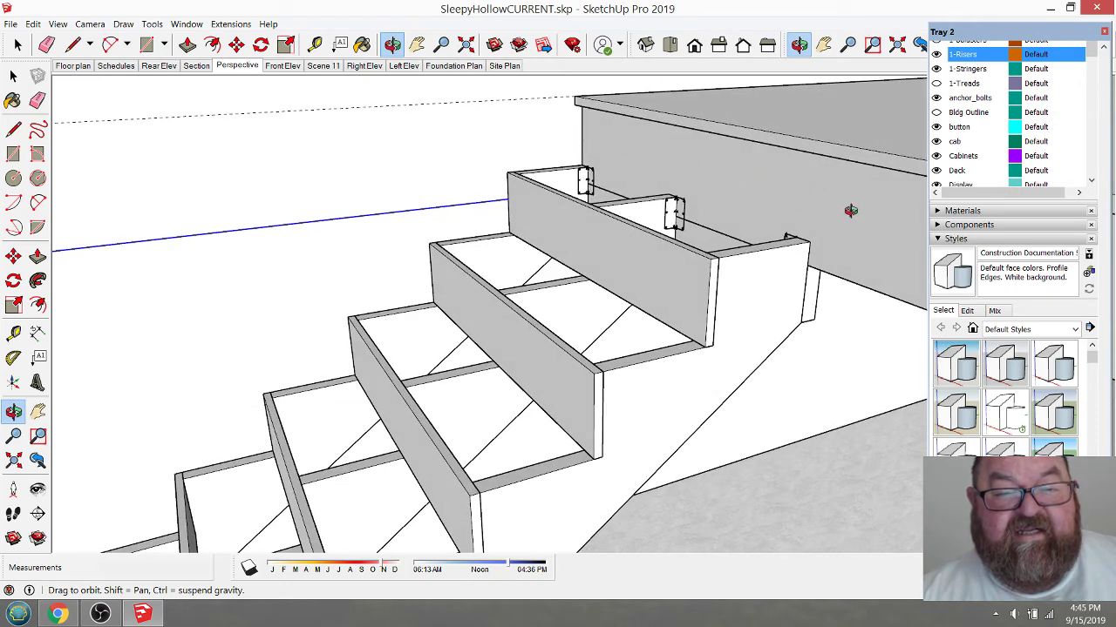
scroll(837, 192, down, 3)
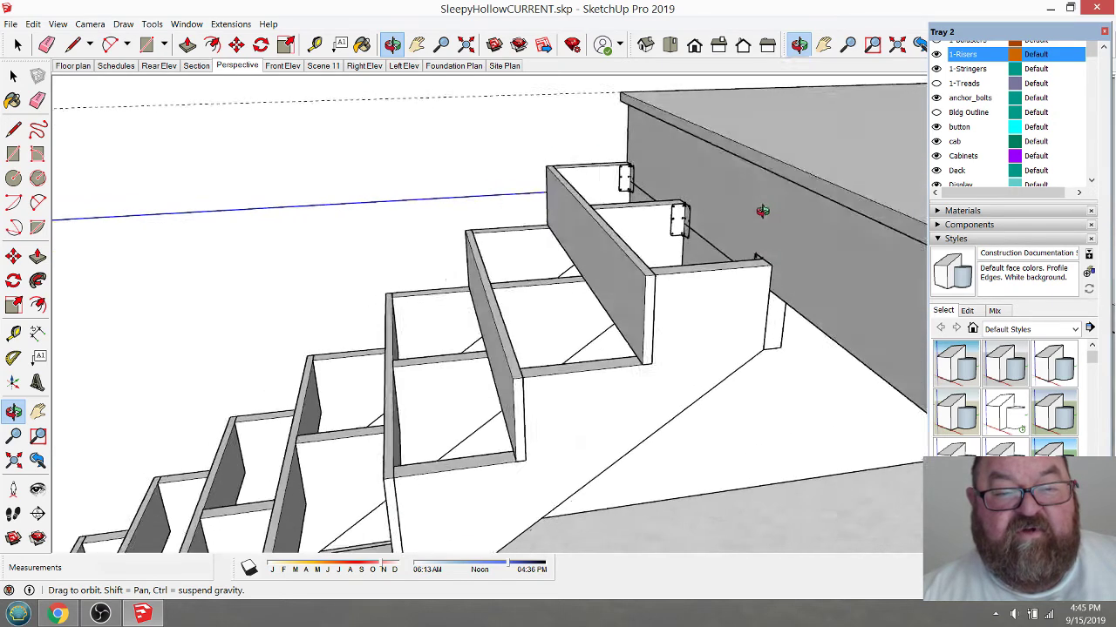
scroll(796, 217, up, 3)
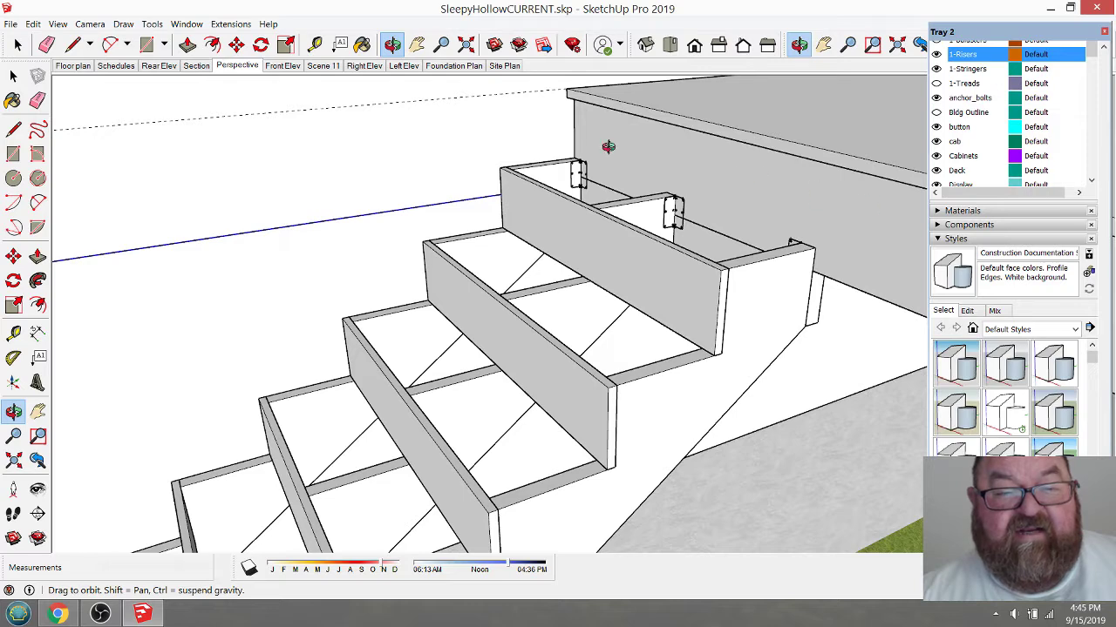
scroll(802, 190, down, 2)
drag(802, 190, 796, 259)
scroll(812, 286, up, 3)
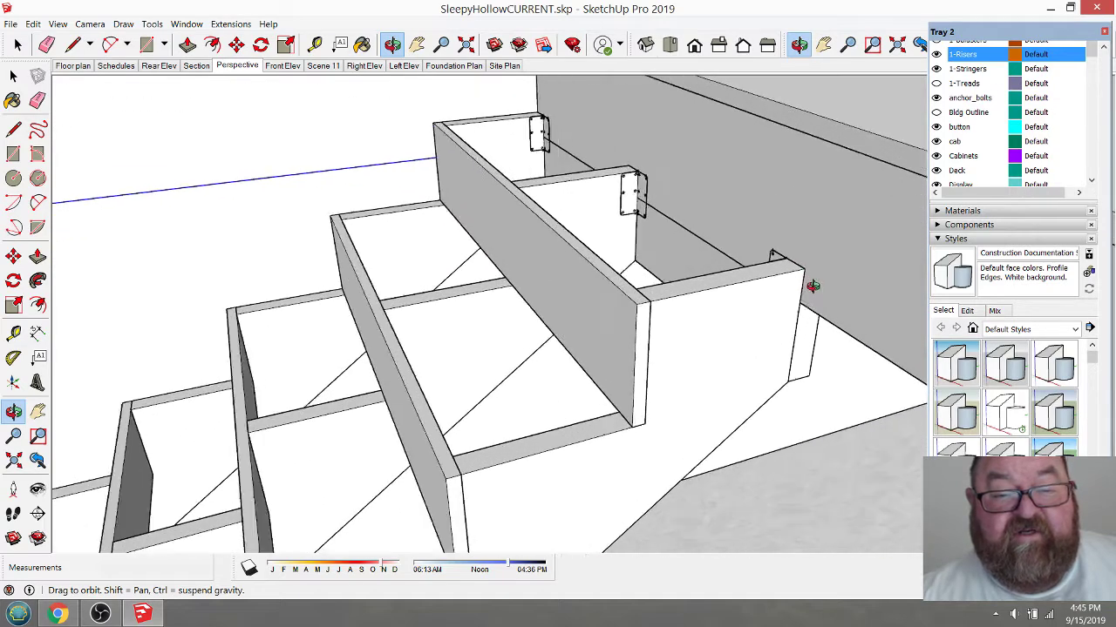
scroll(812, 286, up, 2)
scroll(727, 324, up, 1)
- Measure the top riser, then place a guide 3/4" in from the stringer's top end
click(315, 45)
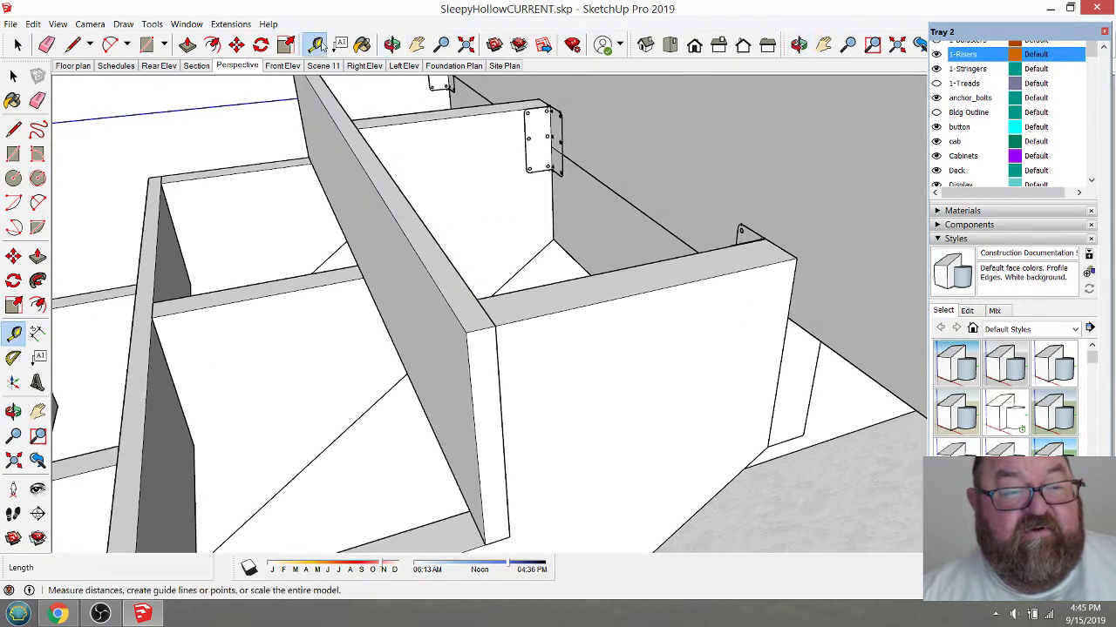
click(496, 345)
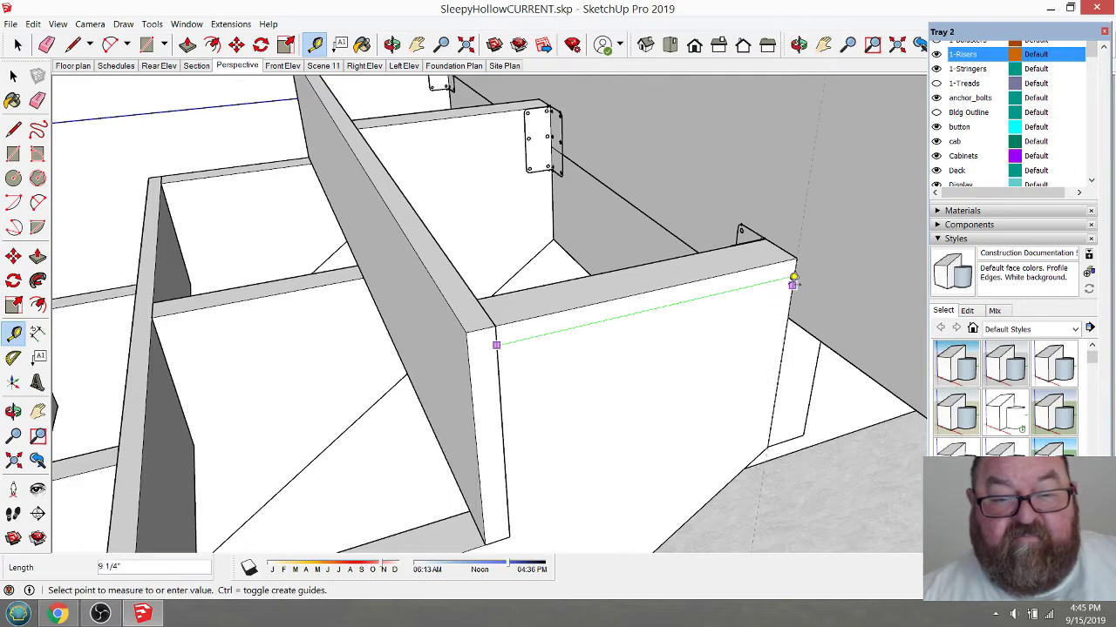
click(793, 277)
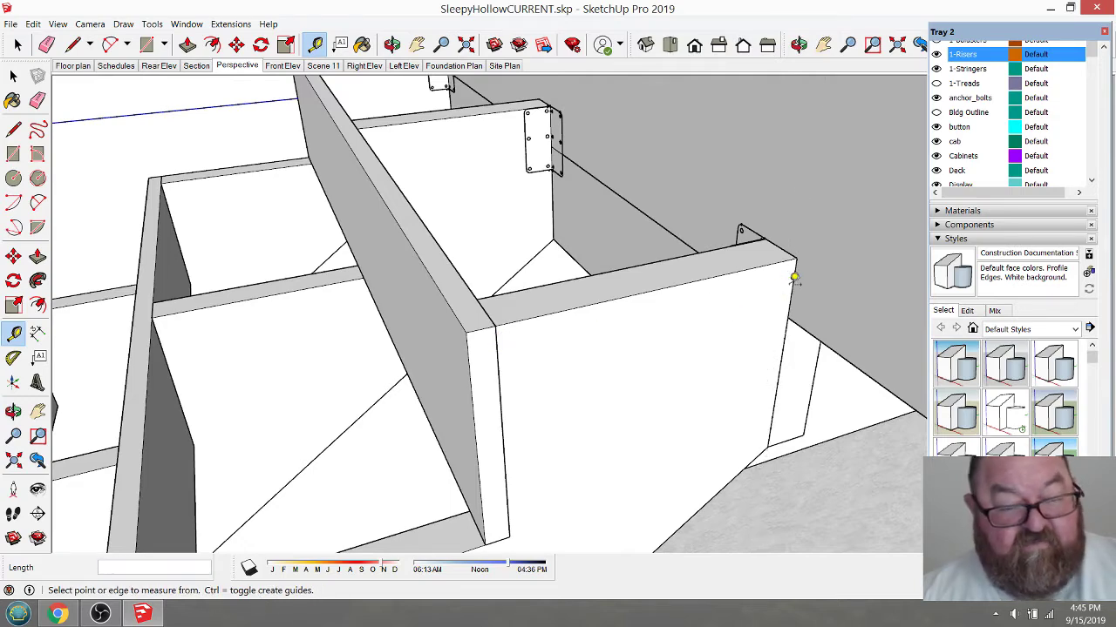
scroll(523, 425, down, 5)
scroll(573, 439, down, 8)
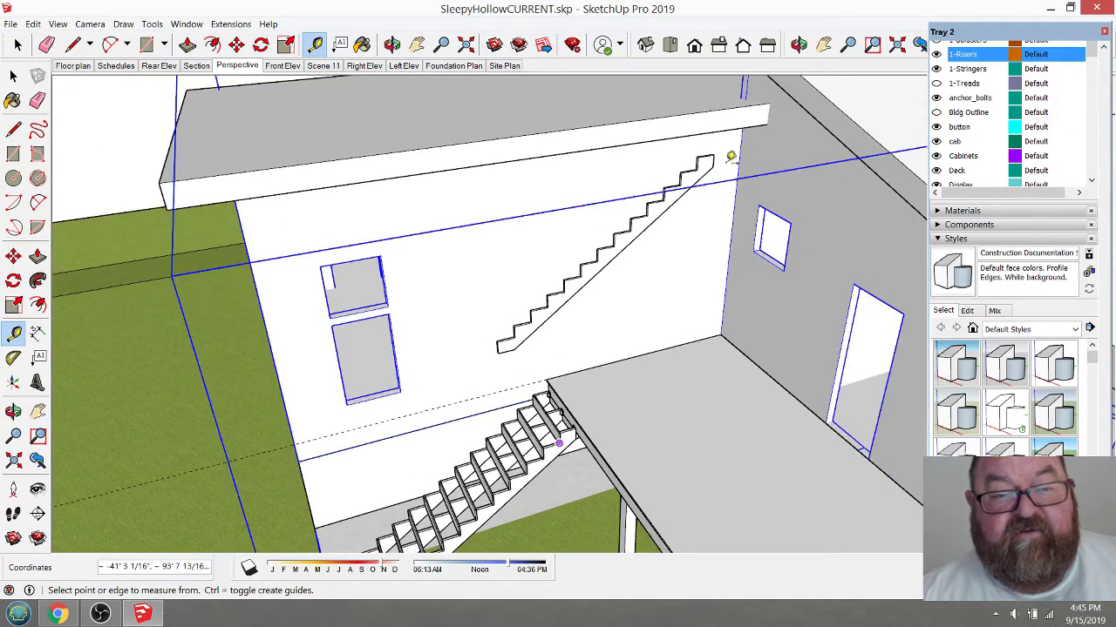
scroll(730, 157, up, 8)
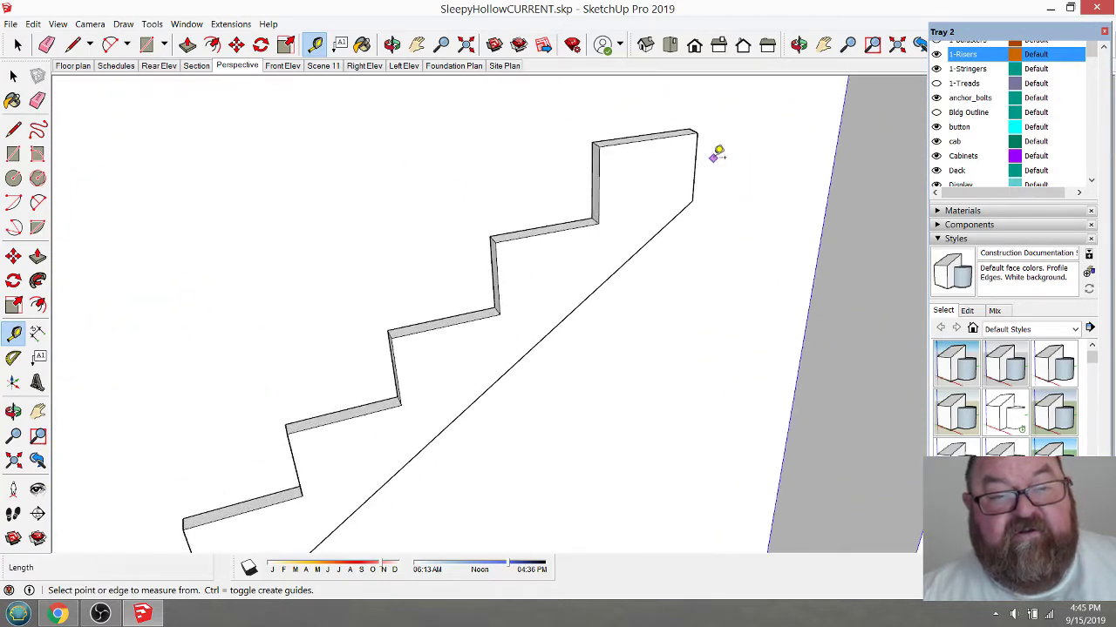
scroll(716, 153, up, 3)
click(685, 153)
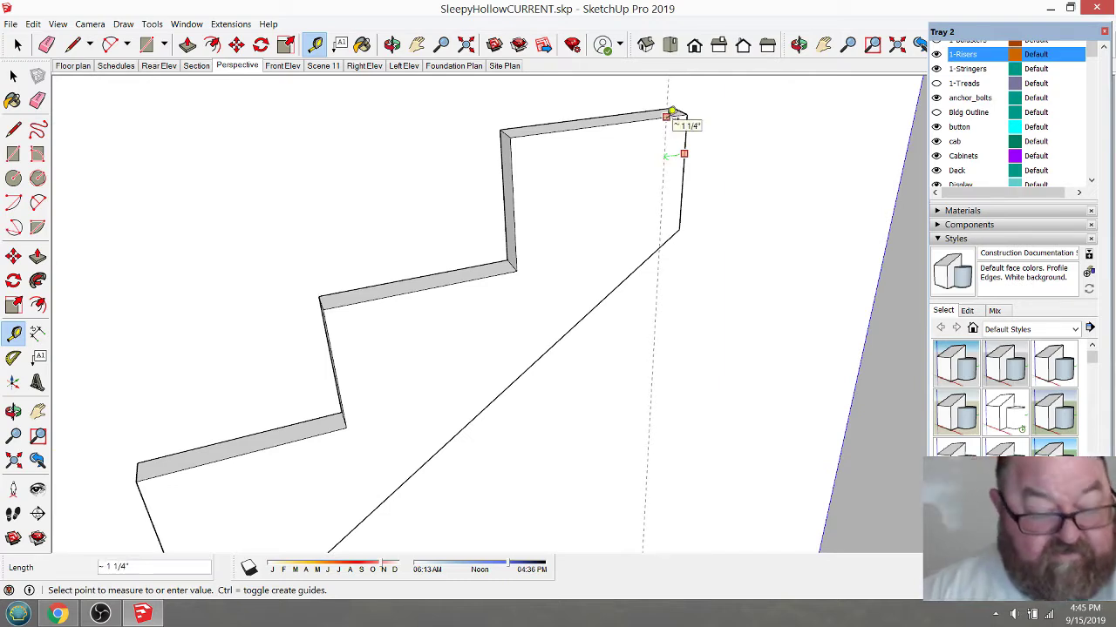
text(3/4)
key(Return)
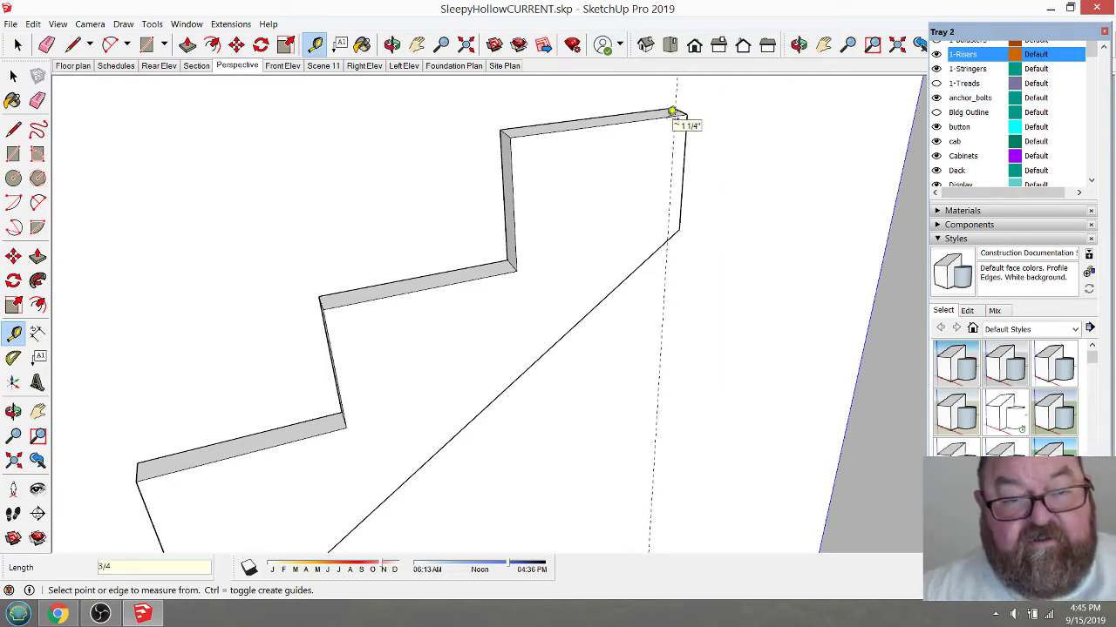
- Draw a cut line down the 3/4" guide and push the end sliver through to remove it
click(73, 44)
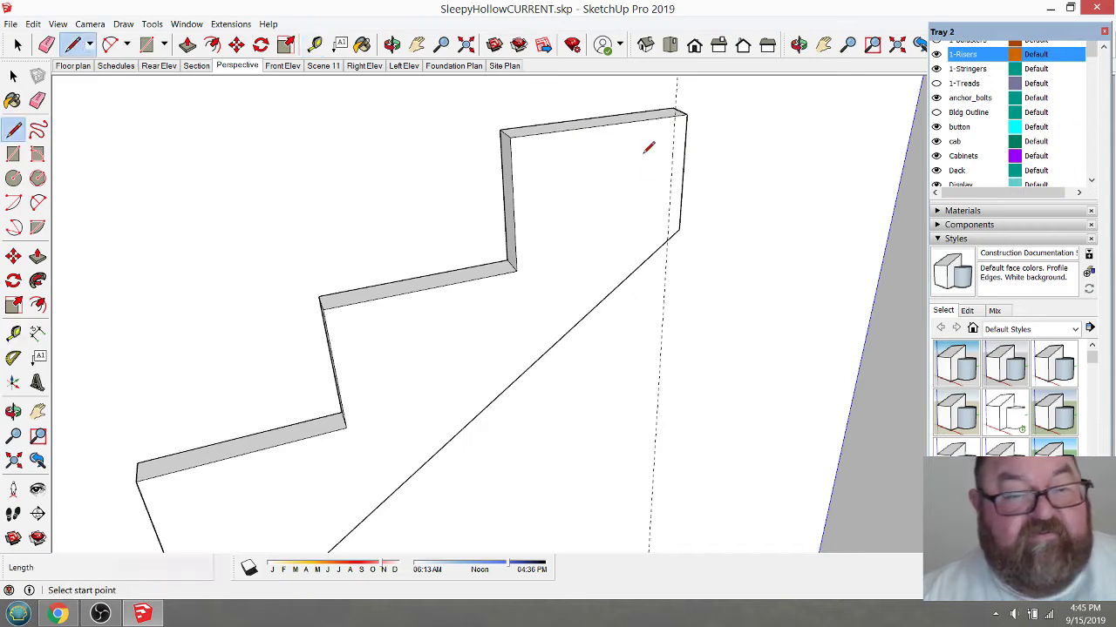
click(675, 113)
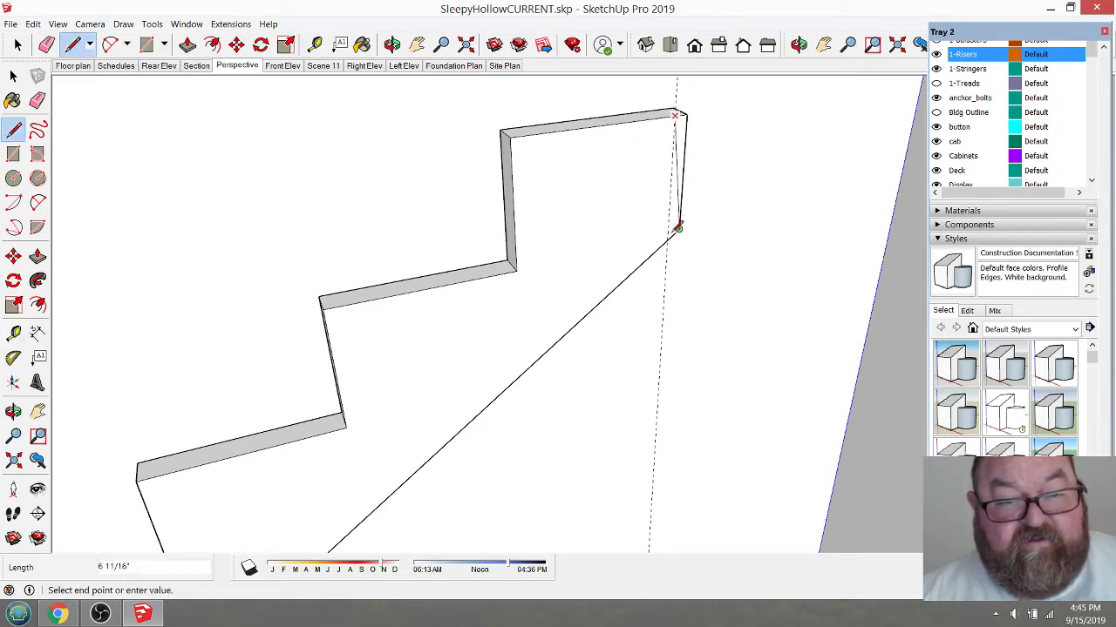
click(669, 232)
scroll(676, 153, up, 3)
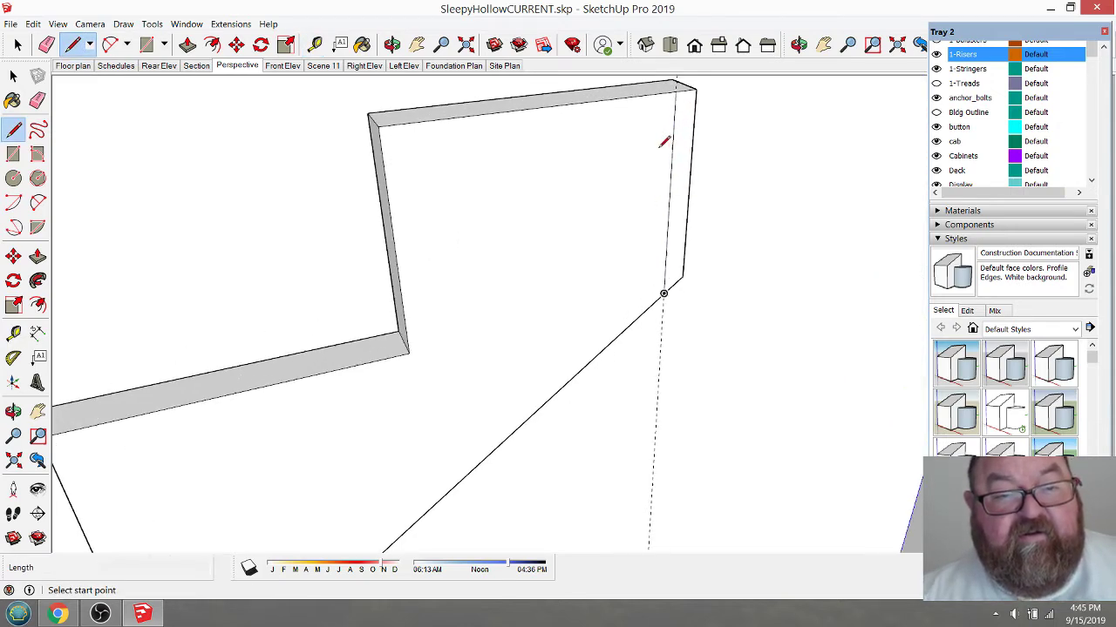
scroll(539, 284, down, 2)
key(p)
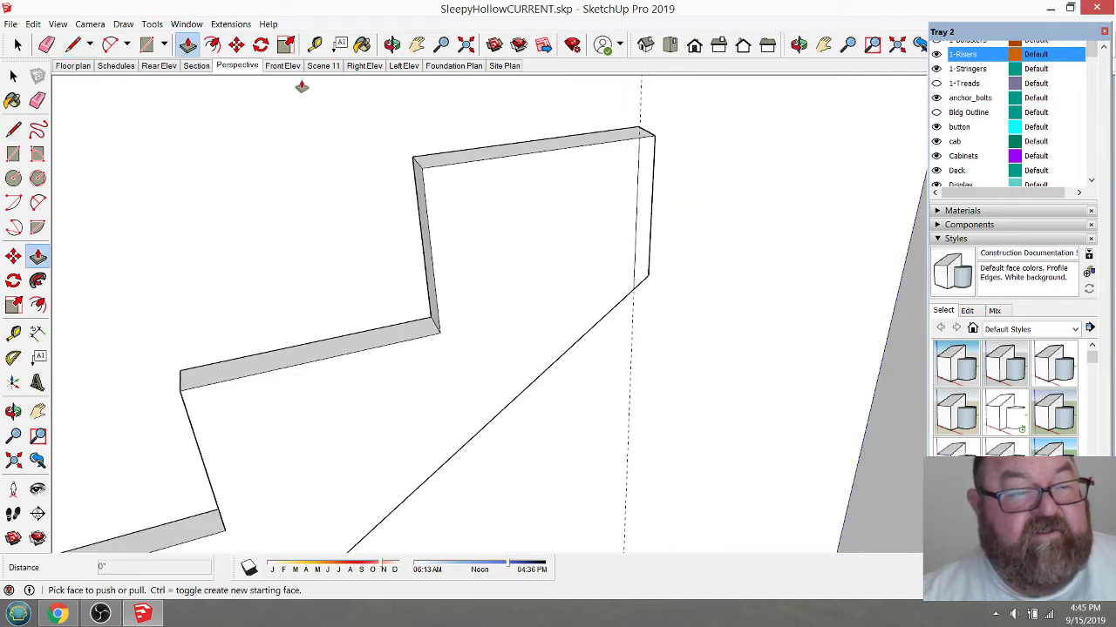
click(648, 155)
click(629, 136)
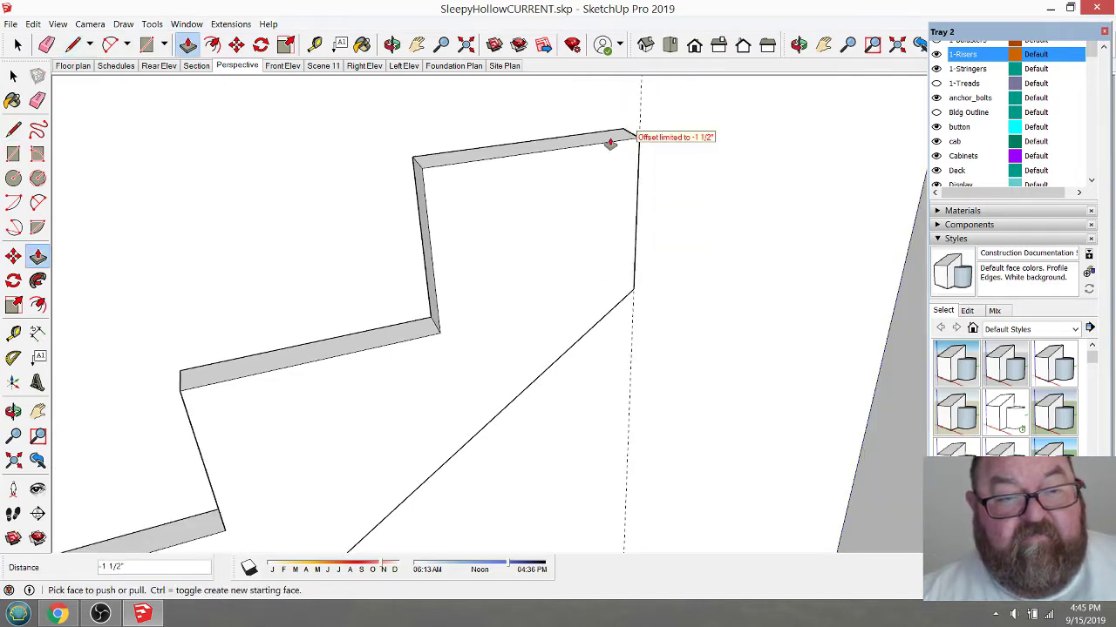
key(e)
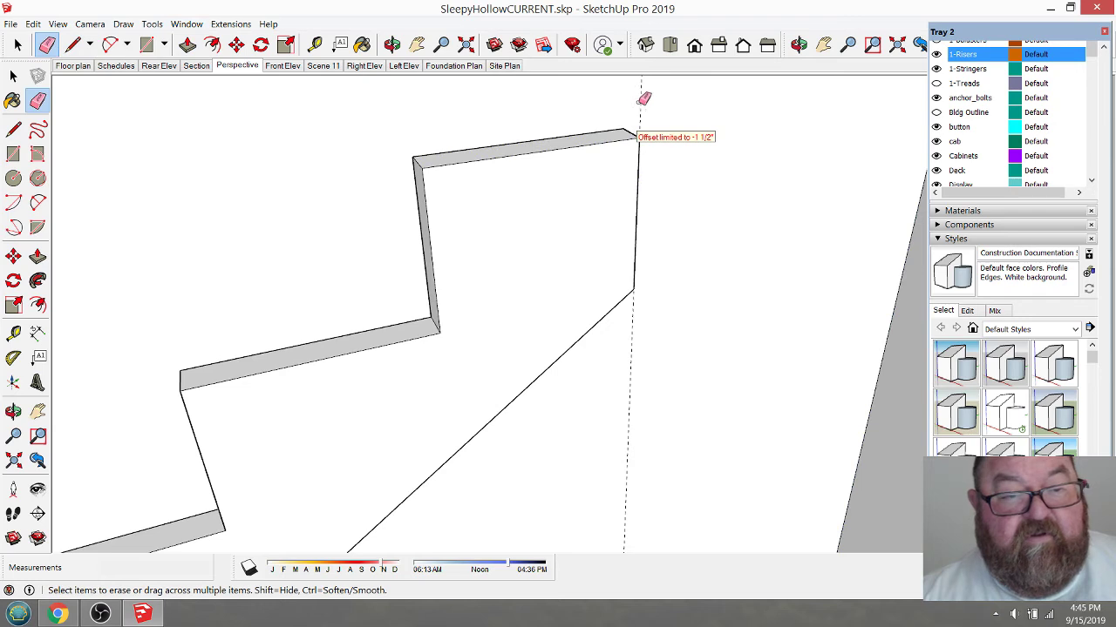
scroll(753, 126, down, 1)
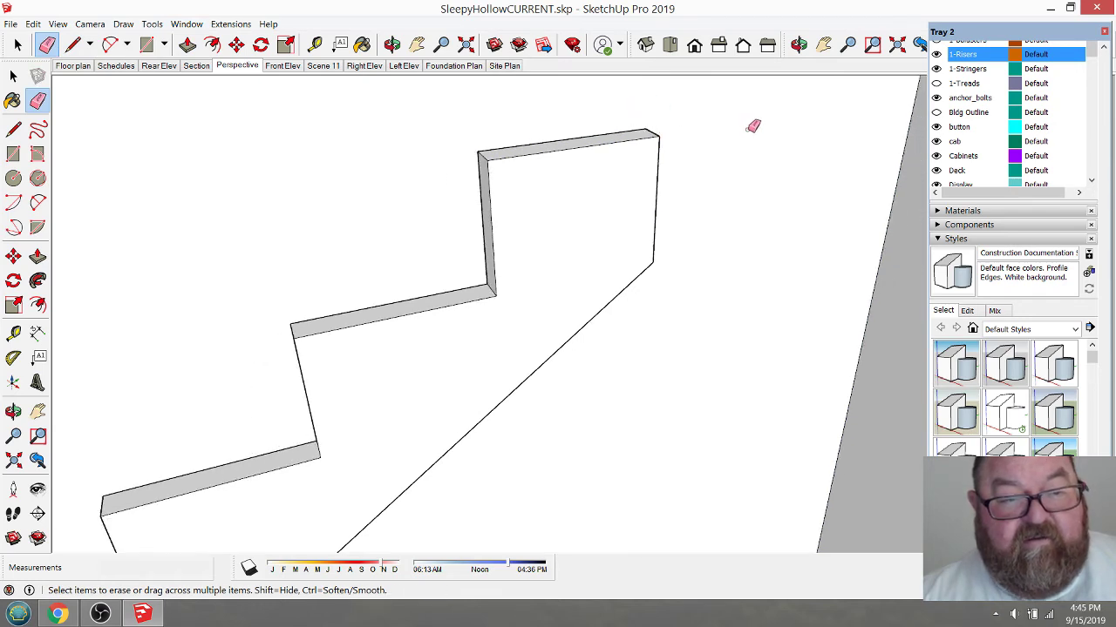
scroll(753, 127, down, 1)
scroll(706, 132, down, 2)
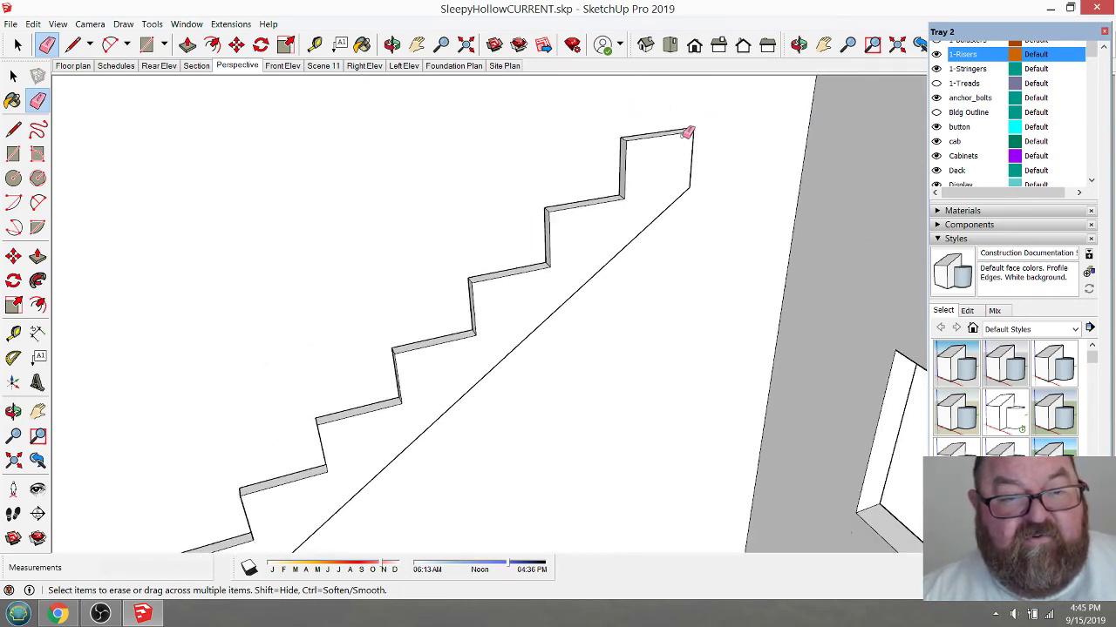
scroll(633, 179, up, 3)
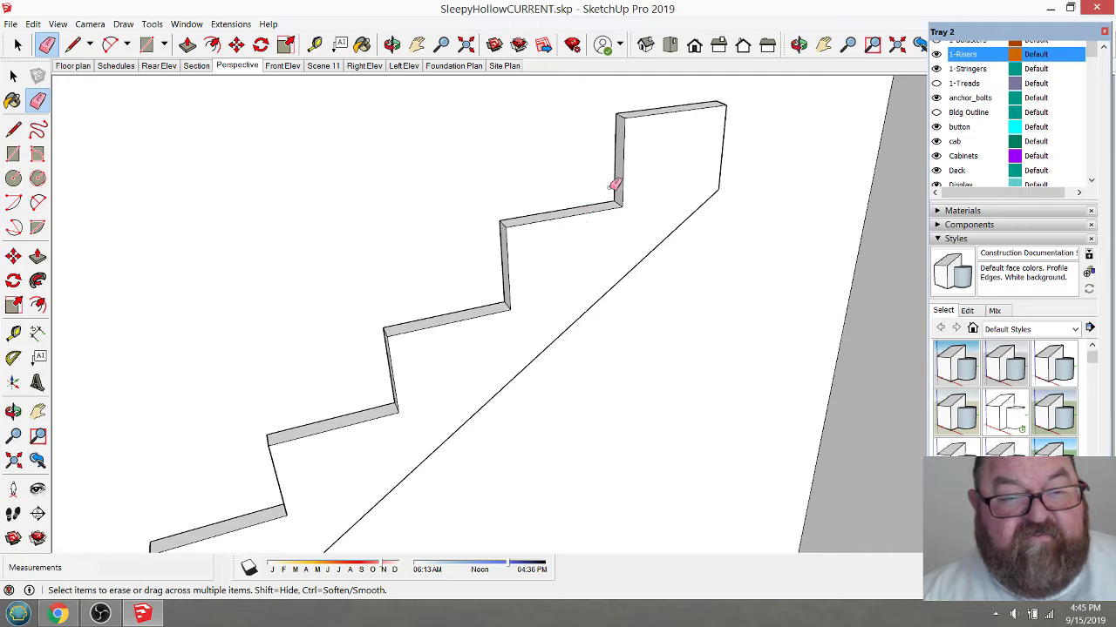
scroll(695, 125, down, 6)
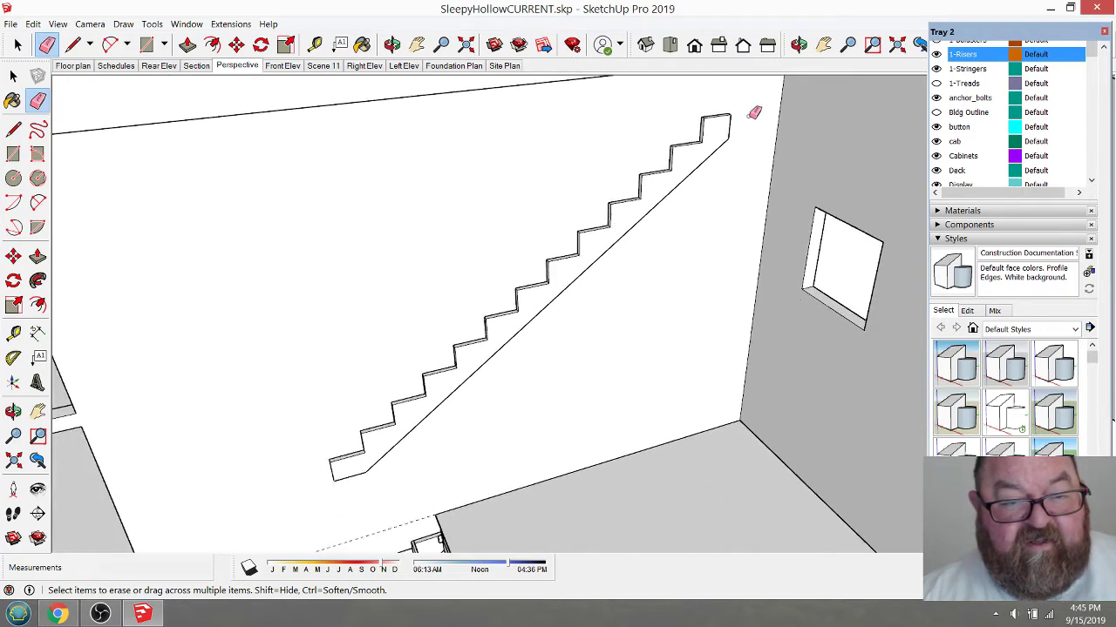
scroll(753, 112, down, 4)
scroll(523, 528, up, 7)
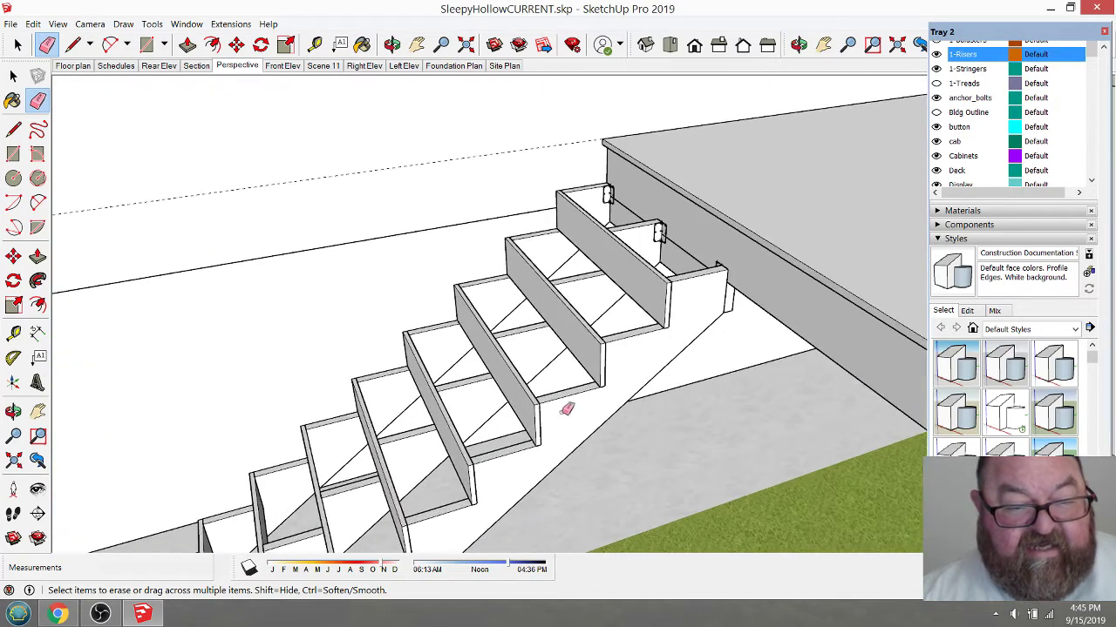
scroll(574, 331, down, 3)
scroll(780, 207, up, 2)
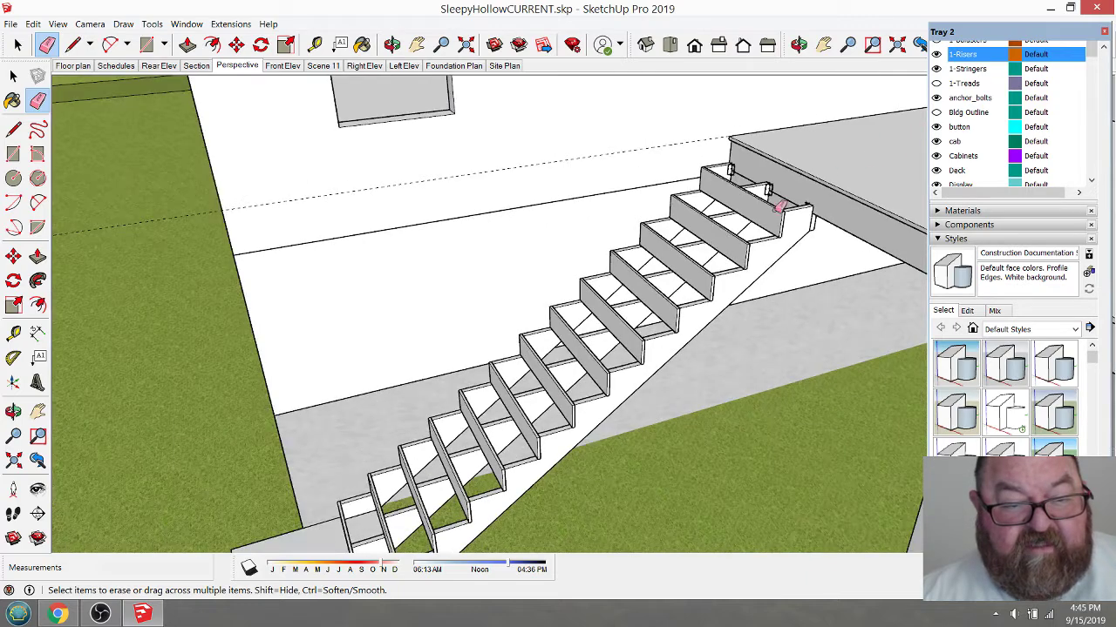
scroll(710, 158, down, 2)
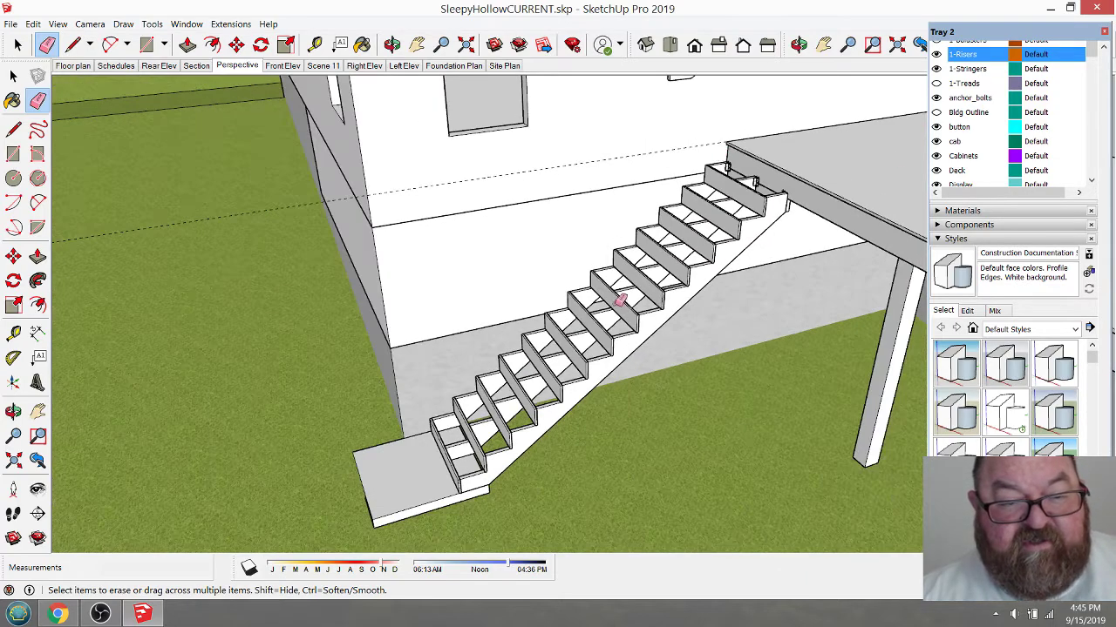
scroll(505, 478, up, 10)
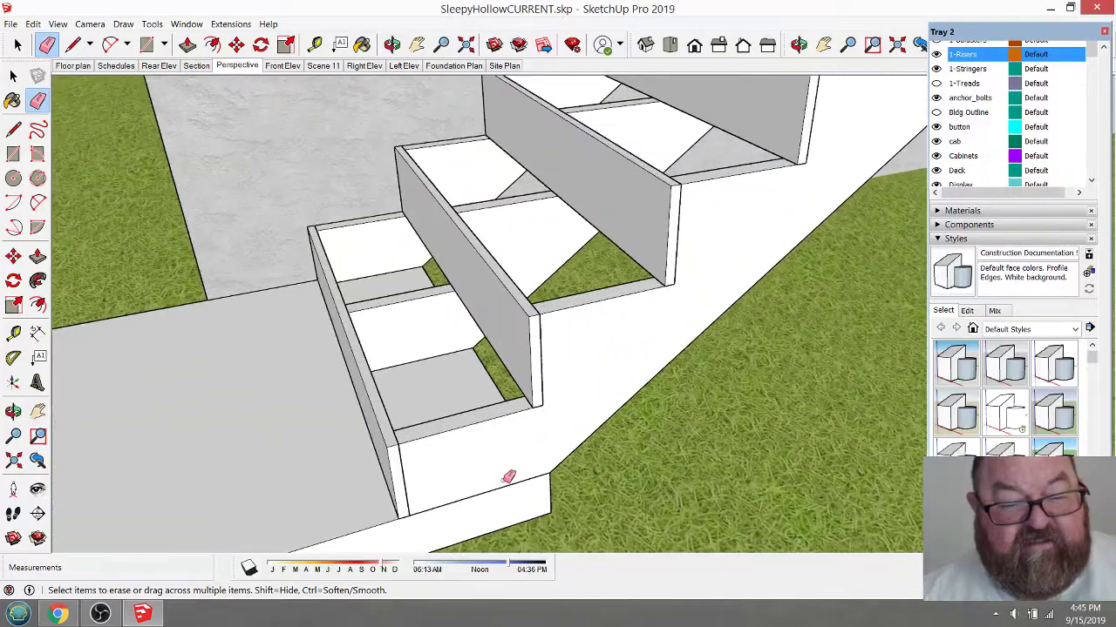
- Show the 1-Treads layer and orbit around the bottom steps to view the treads
click(392, 44)
drag(593, 288, 535, 352)
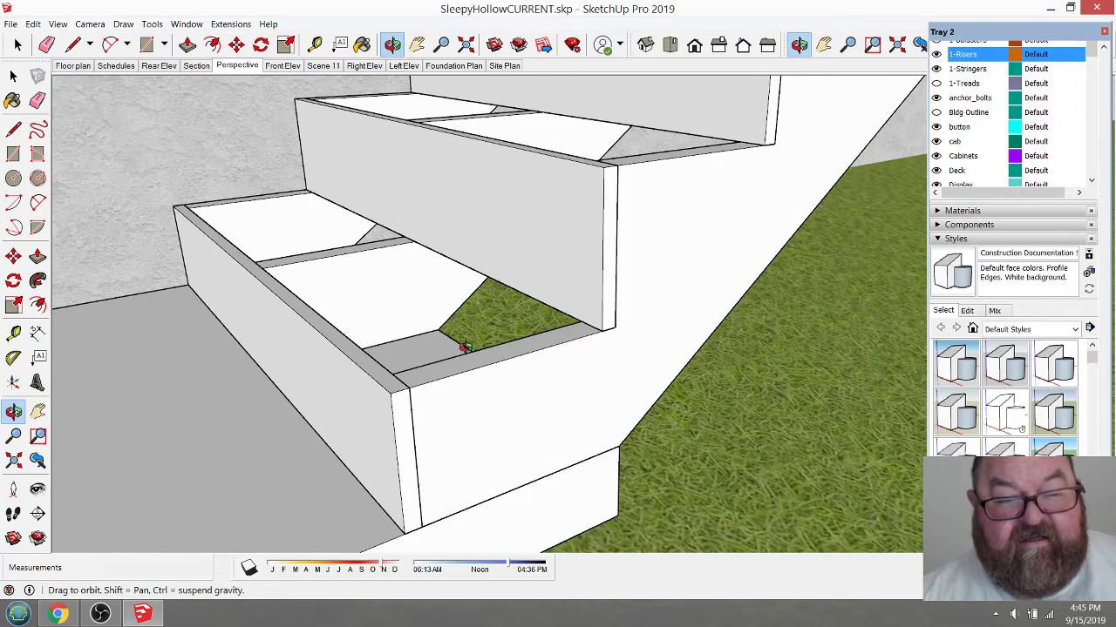
click(937, 84)
drag(551, 343, 470, 300)
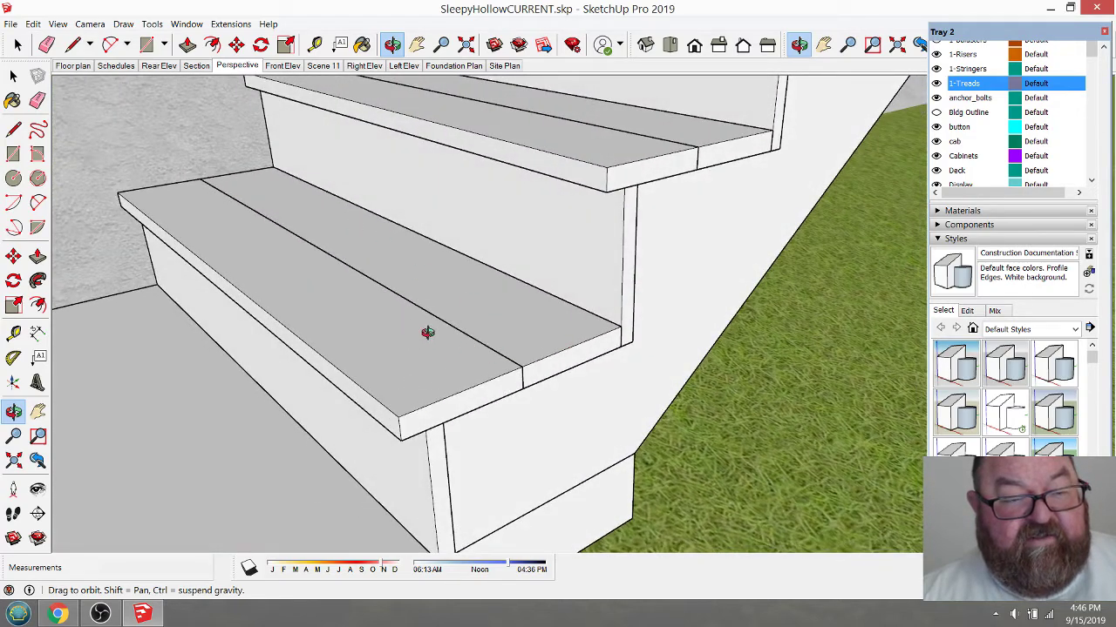
drag(427, 332, 482, 387)
drag(362, 315, 441, 274)
drag(493, 313, 442, 343)
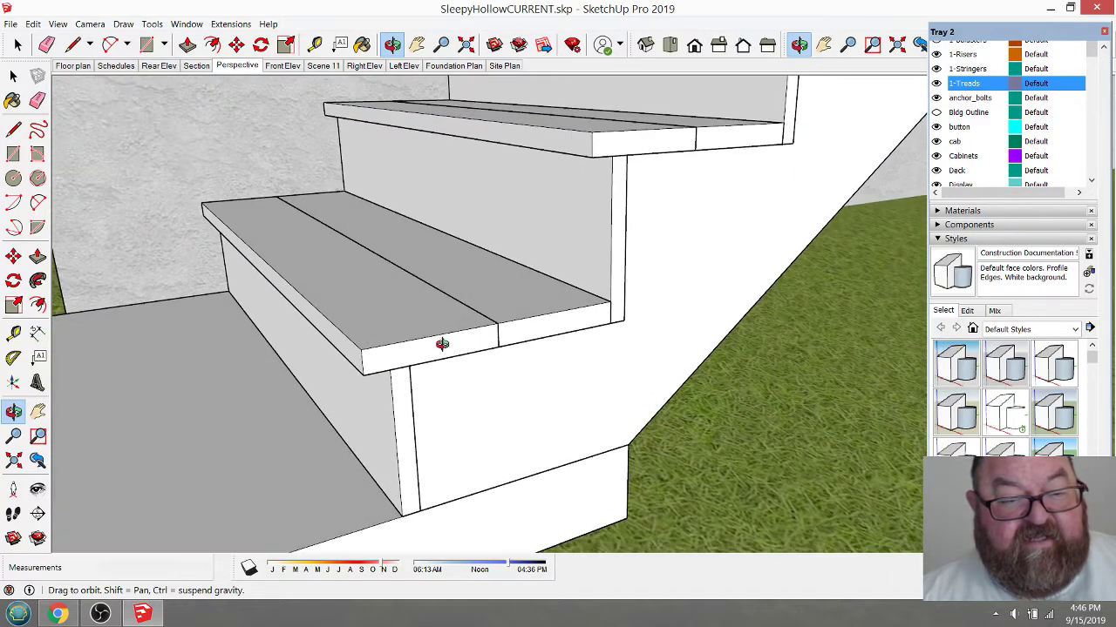
- Measure the bottom step: 7 1/4" to the tread top and 6 1/4" beneath the tread
click(315, 44)
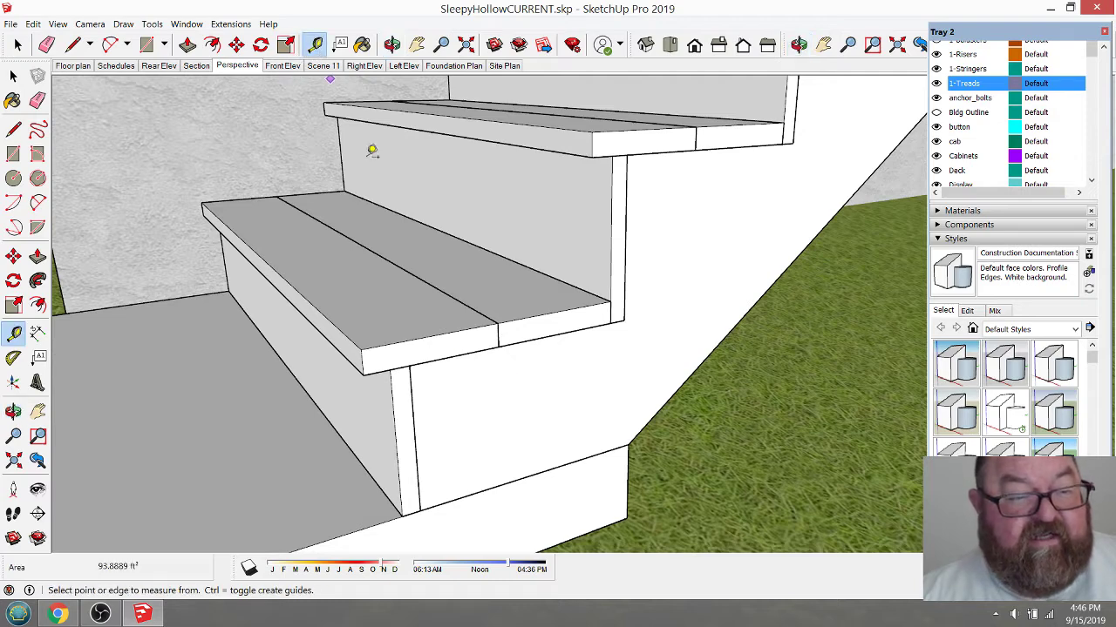
click(439, 504)
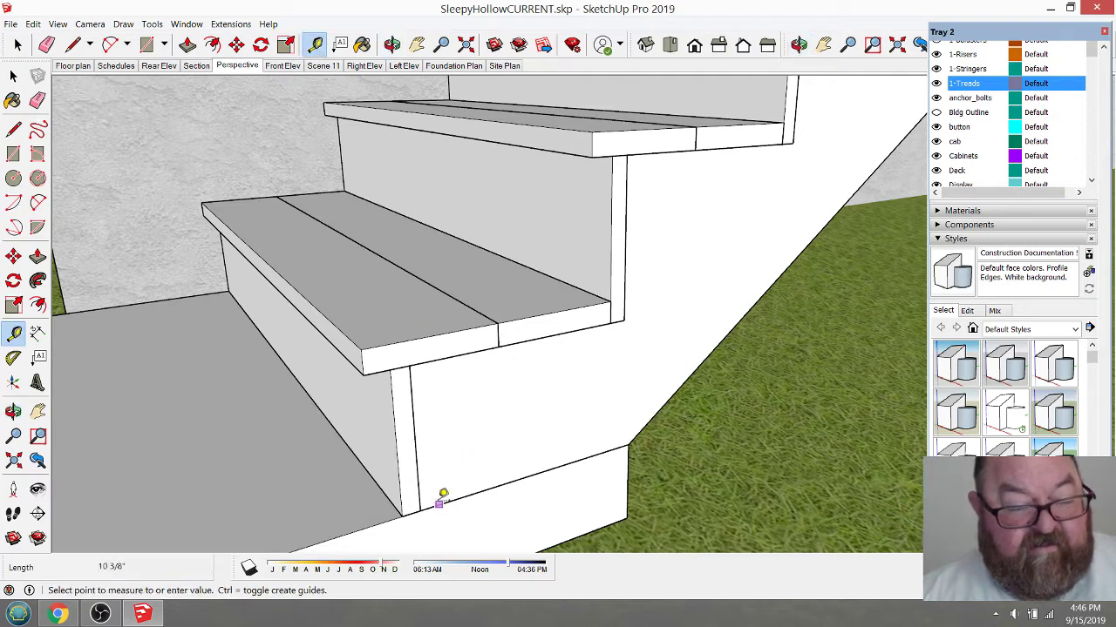
click(435, 329)
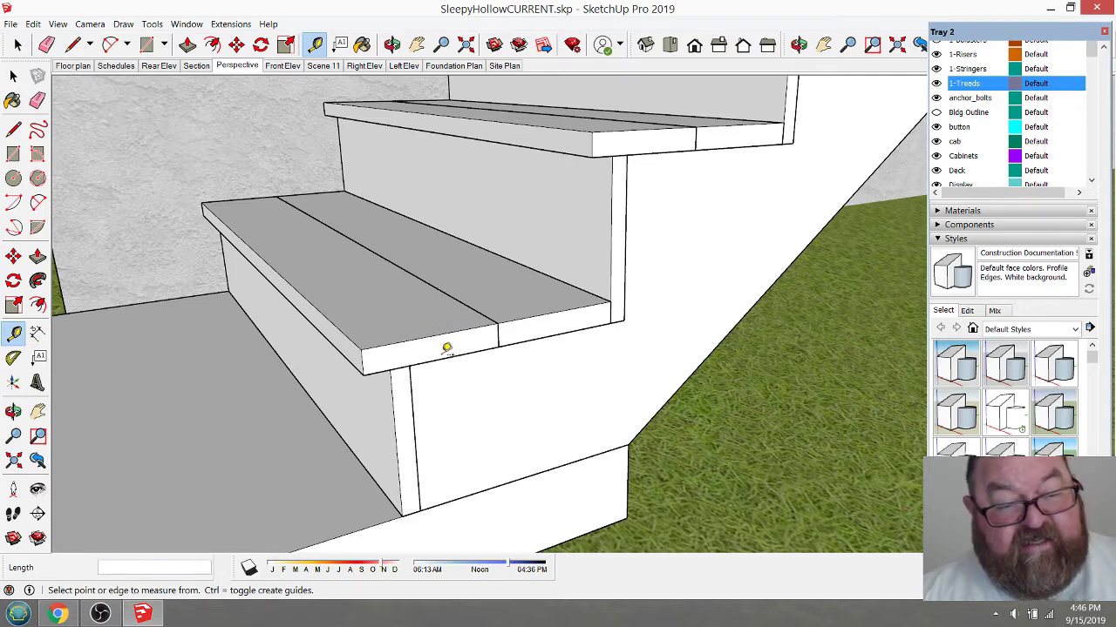
click(446, 348)
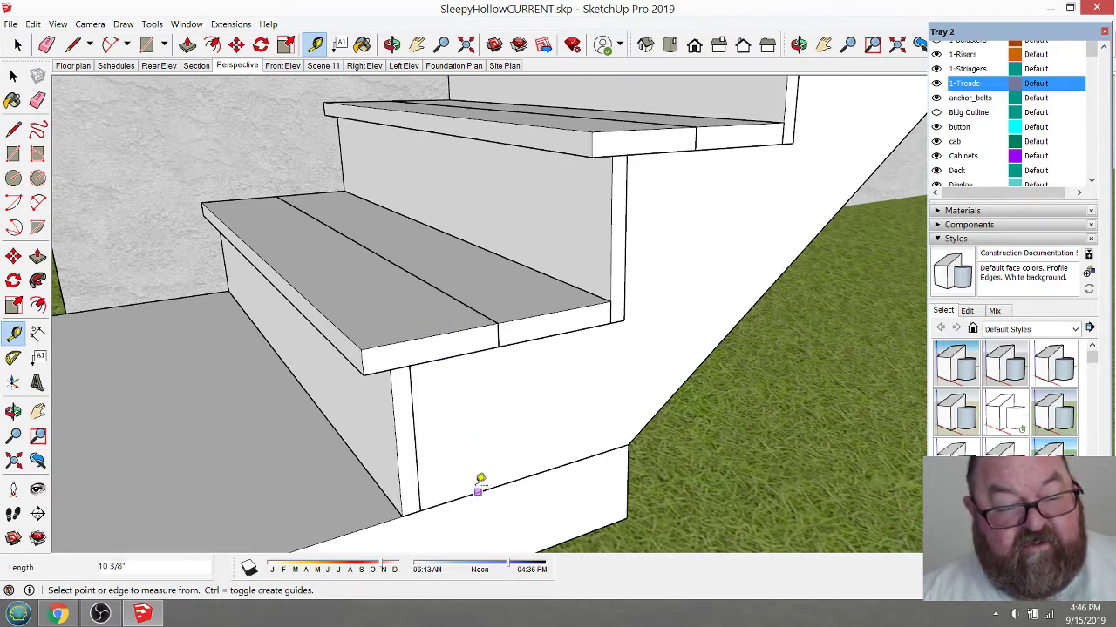
click(470, 353)
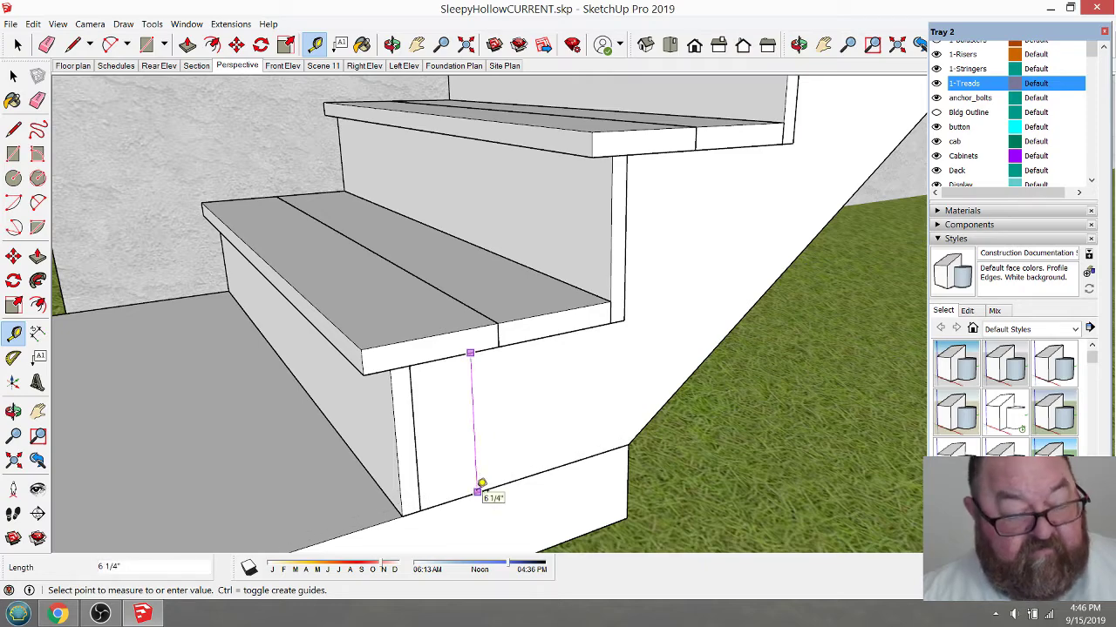
click(481, 484)
scroll(435, 484, down, 10)
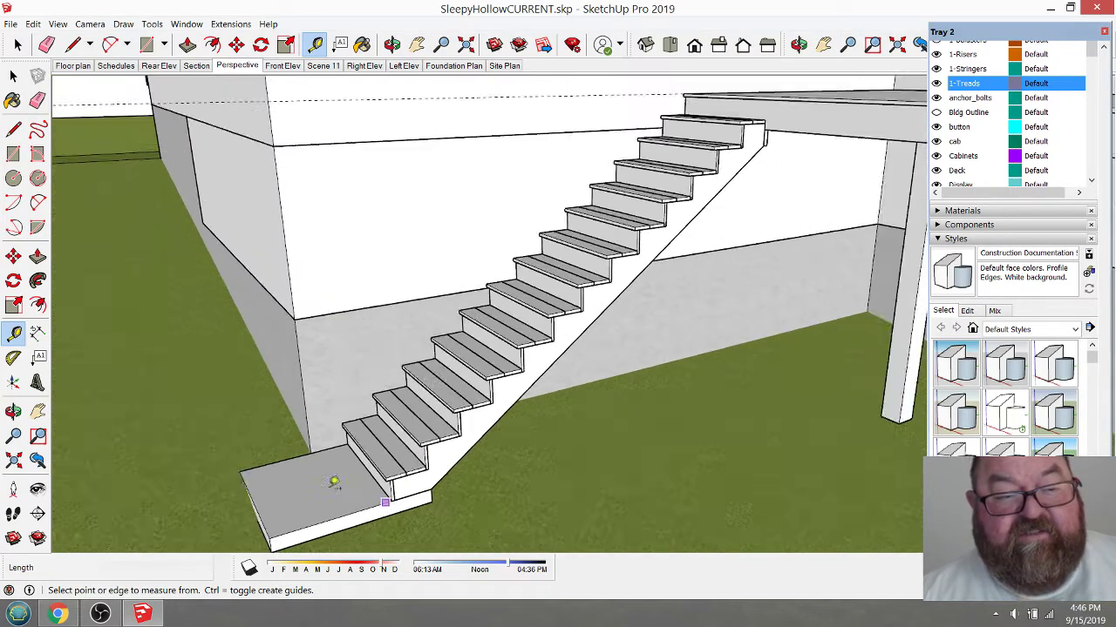
- Place a guide 1 1/4" above the stringer's bottom edge
scroll(473, 249, down, 3)
scroll(462, 288, up, 10)
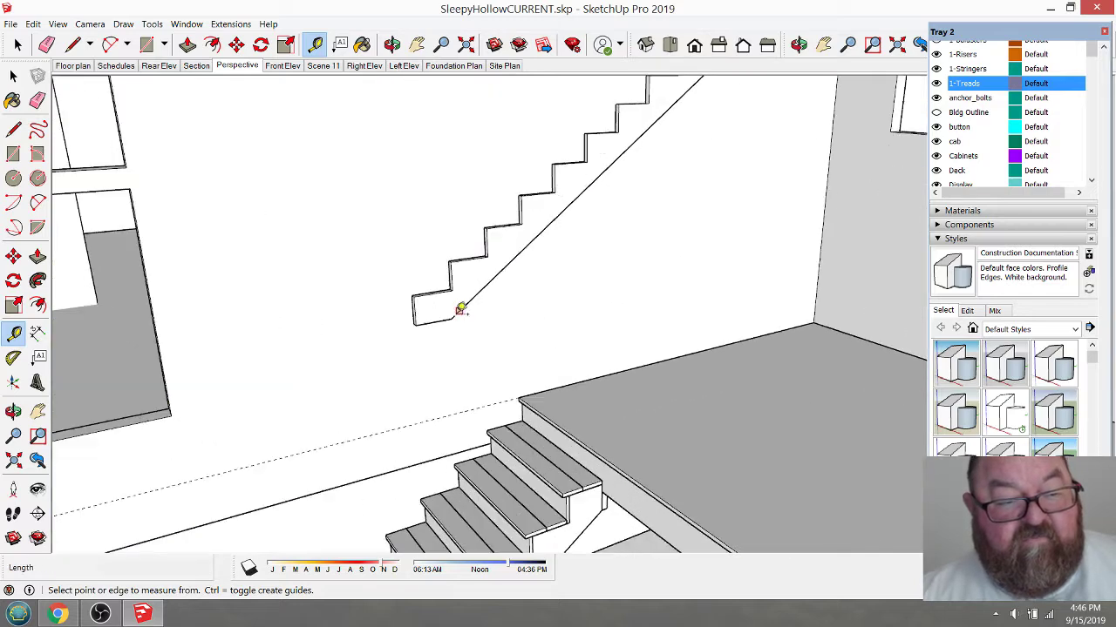
scroll(443, 309, up, 6)
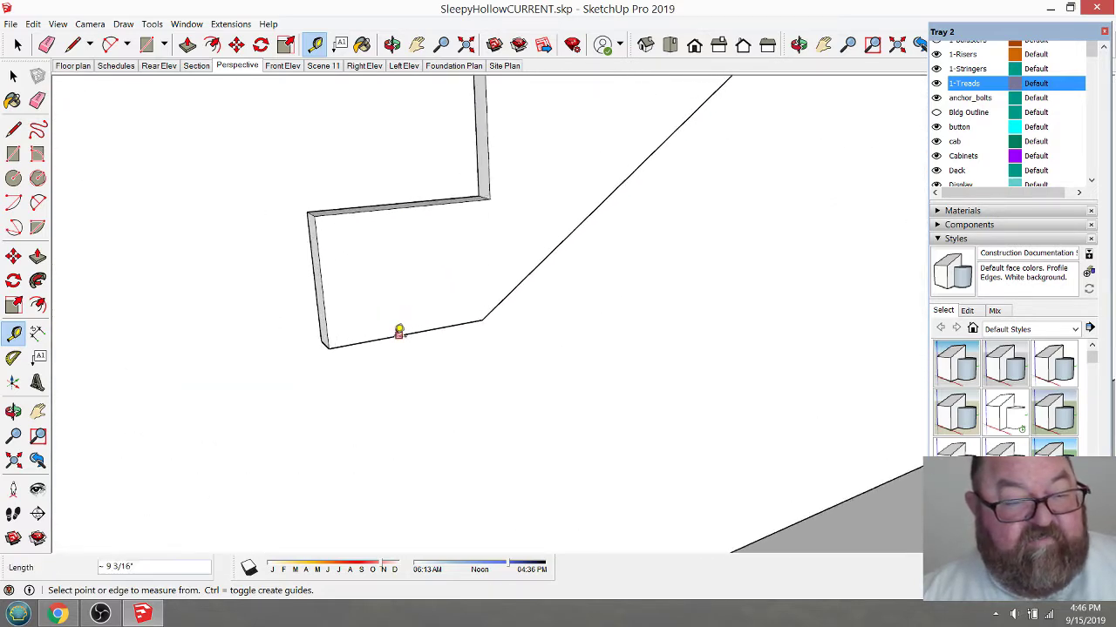
click(397, 336)
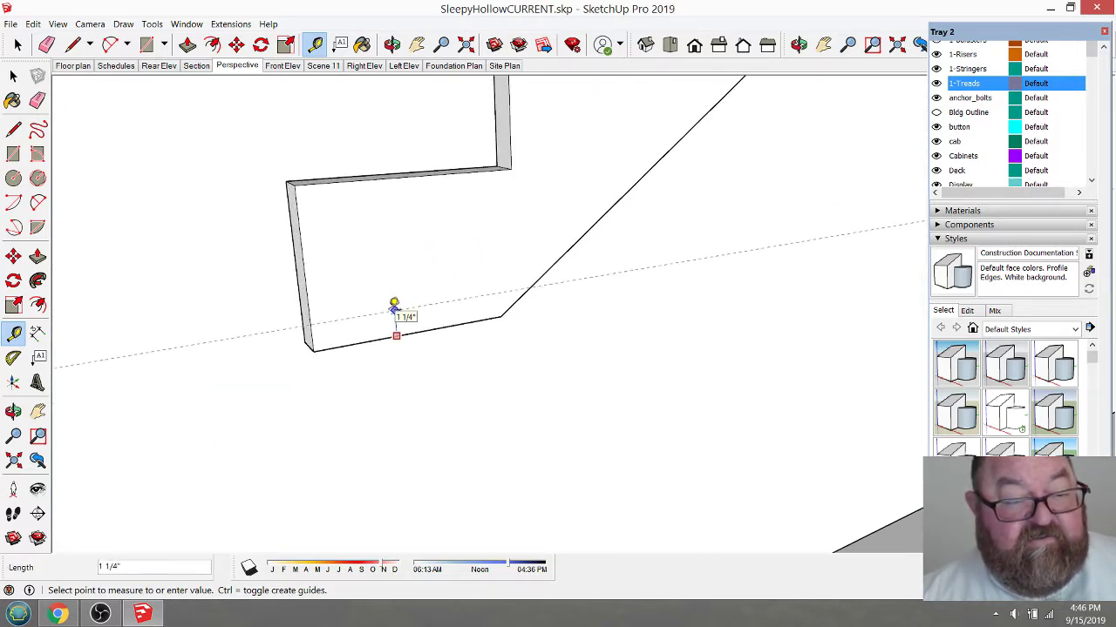
click(393, 305)
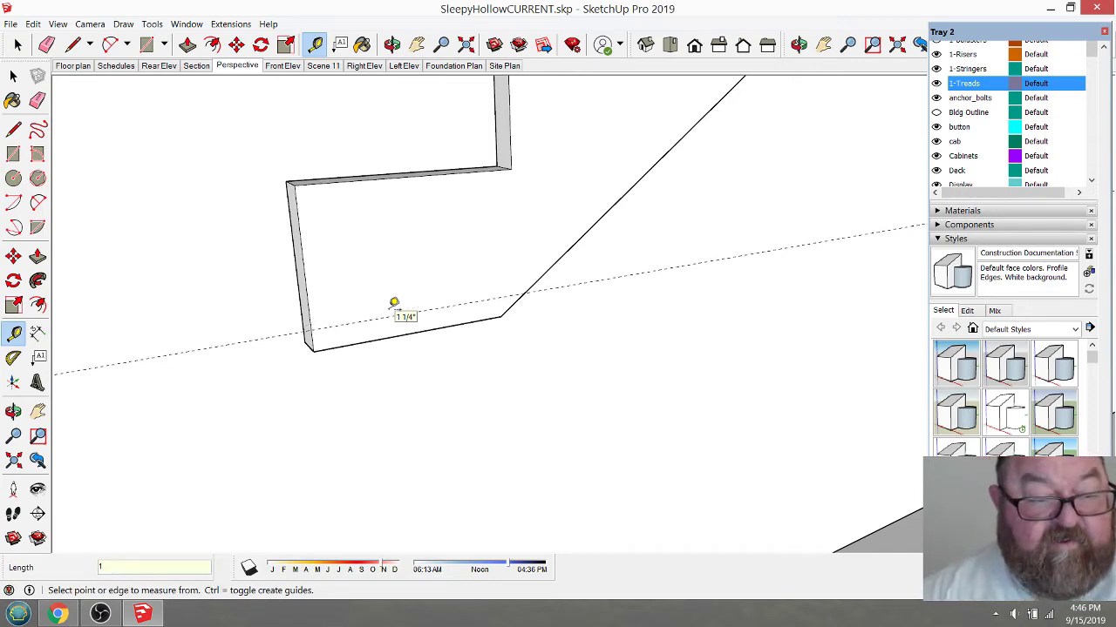
- Draw a level cut line from the lower corner to the diagonal and push away the piece below
click(80, 49)
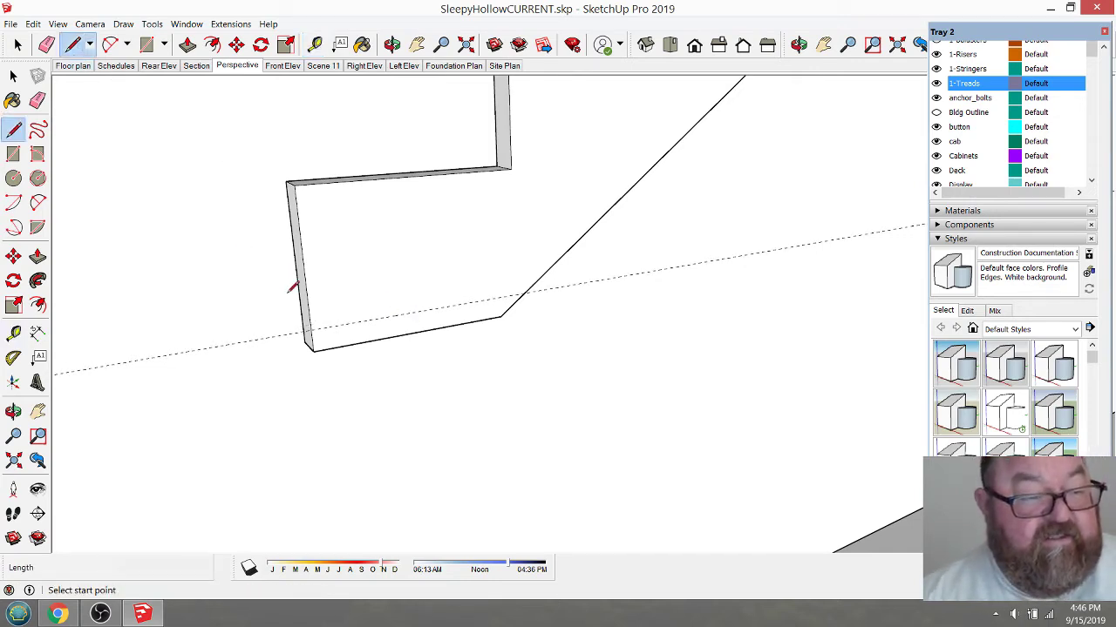
click(311, 330)
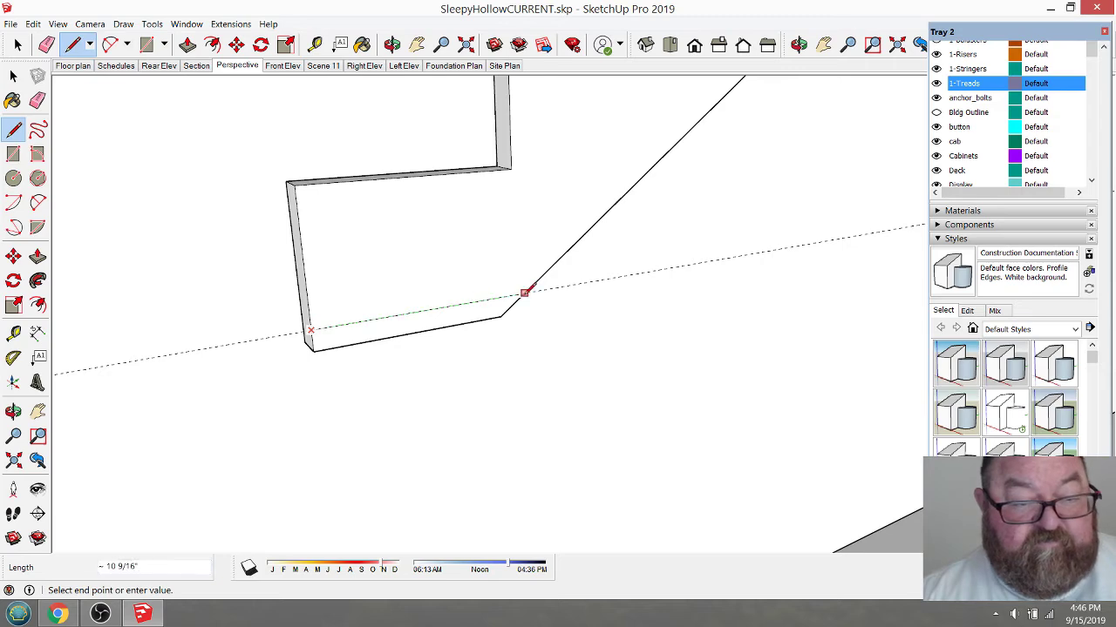
click(524, 293)
key(f)
key(p)
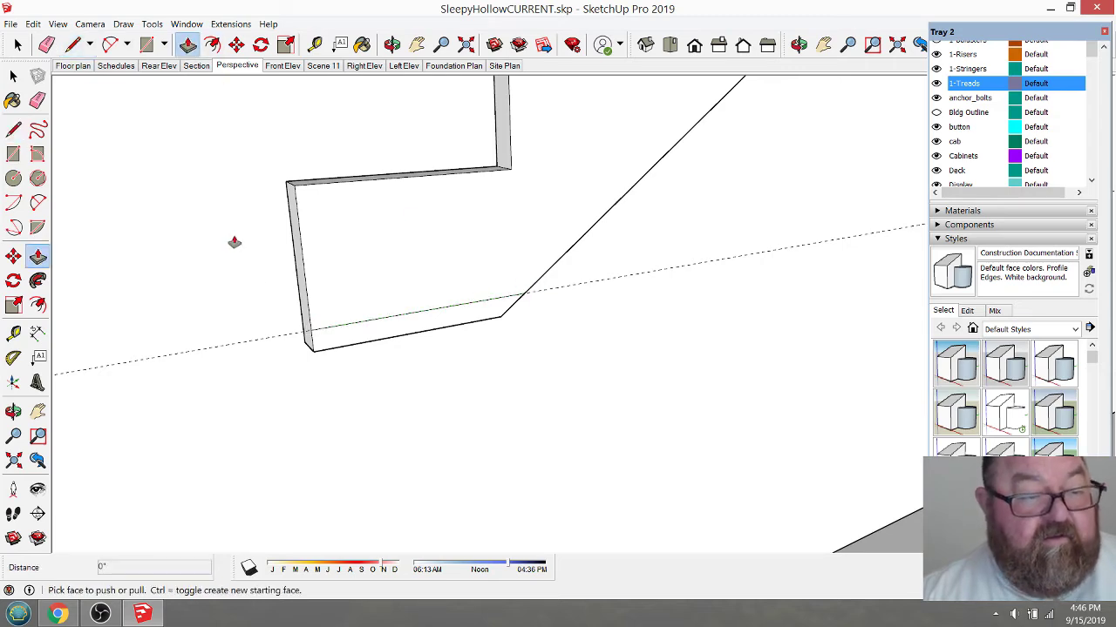
drag(318, 343, 305, 338)
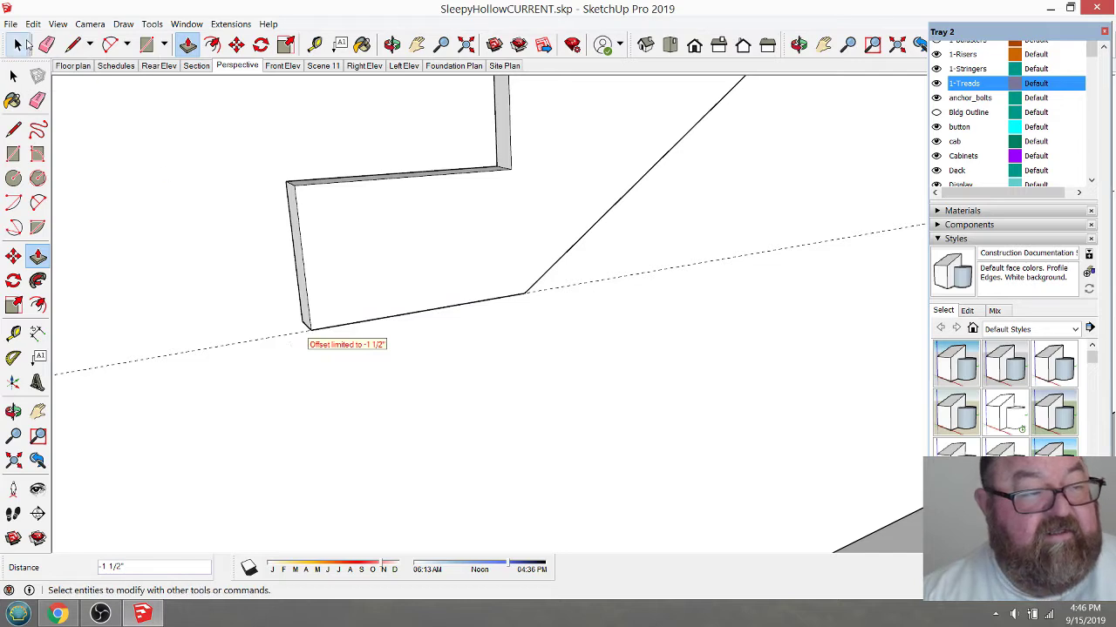
click(18, 45)
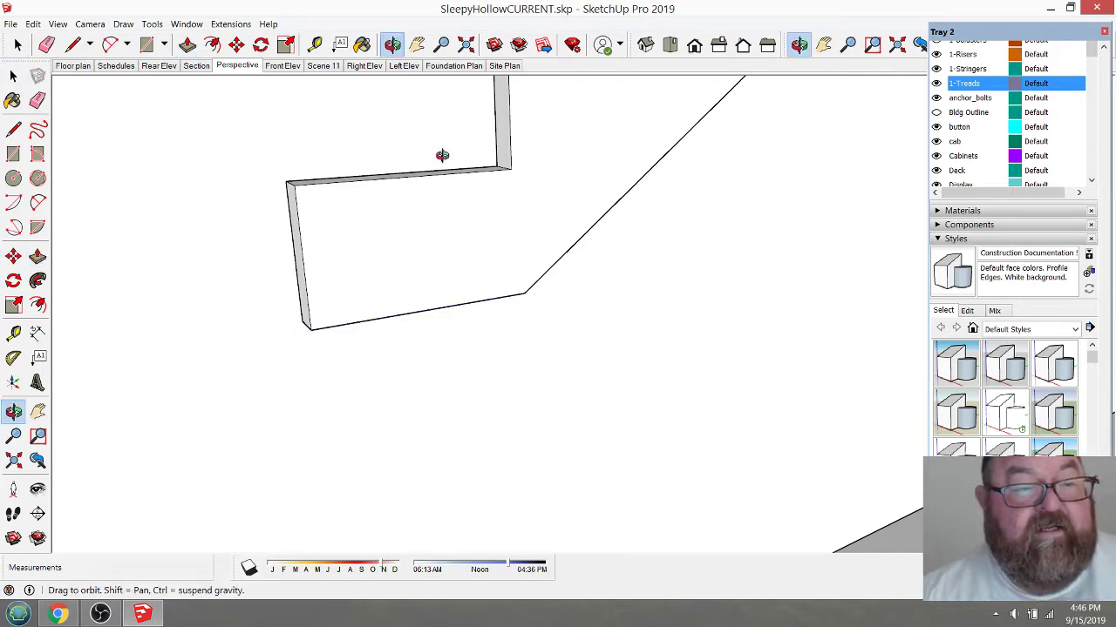
- Push the stringer's bottom step top face down by 7/8 inch
middle_drag(442, 154, 516, 227)
scroll(517, 237, up, 2)
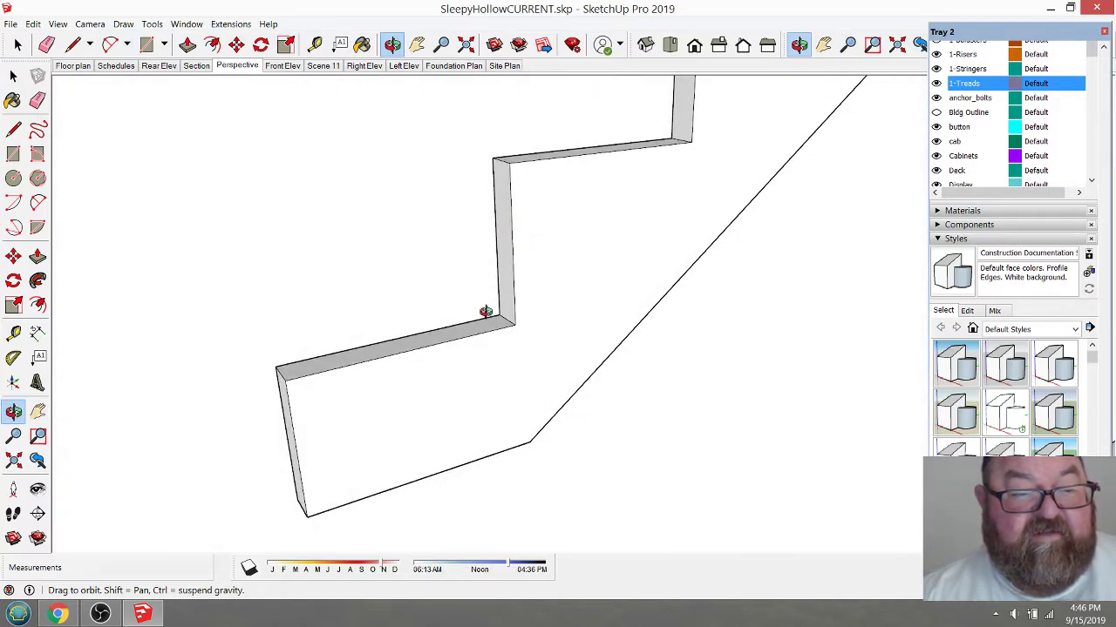
click(187, 45)
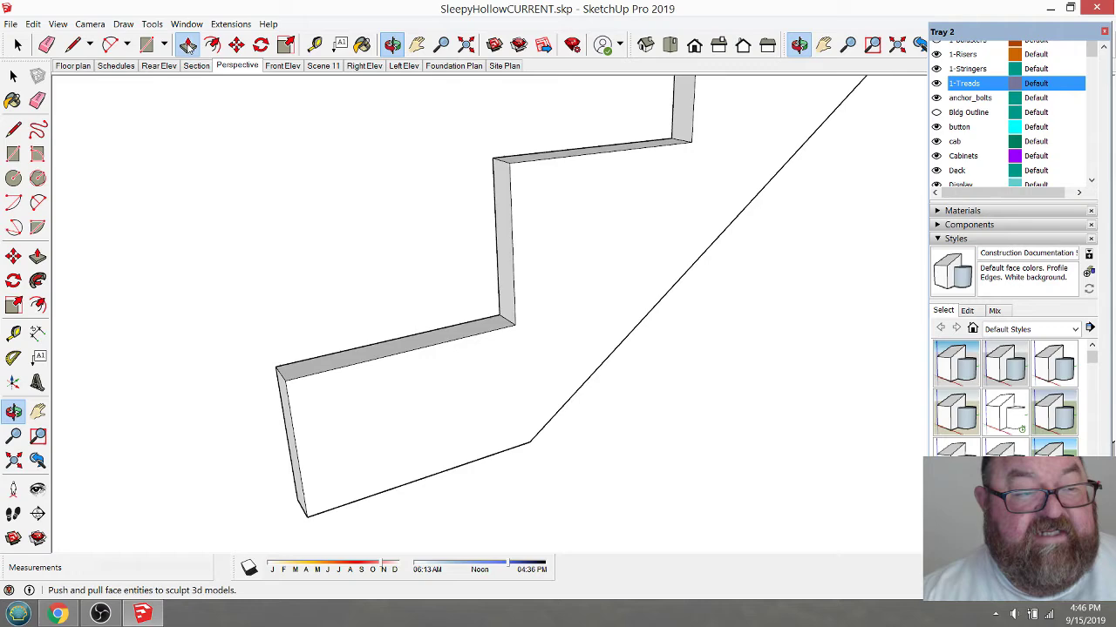
click(418, 350)
click(420, 368)
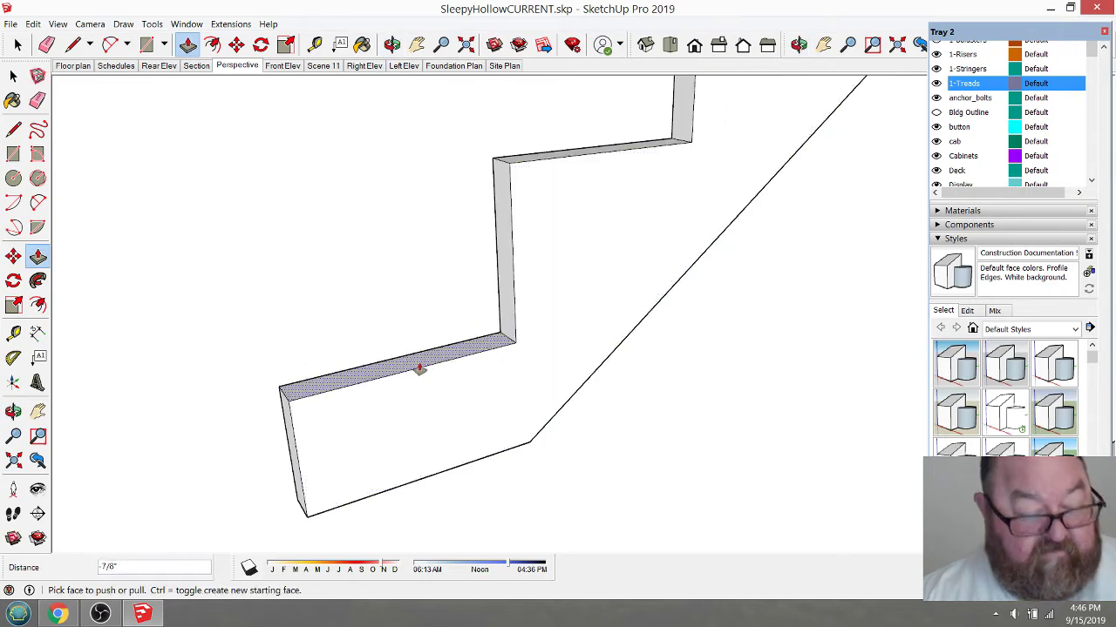
click(440, 375)
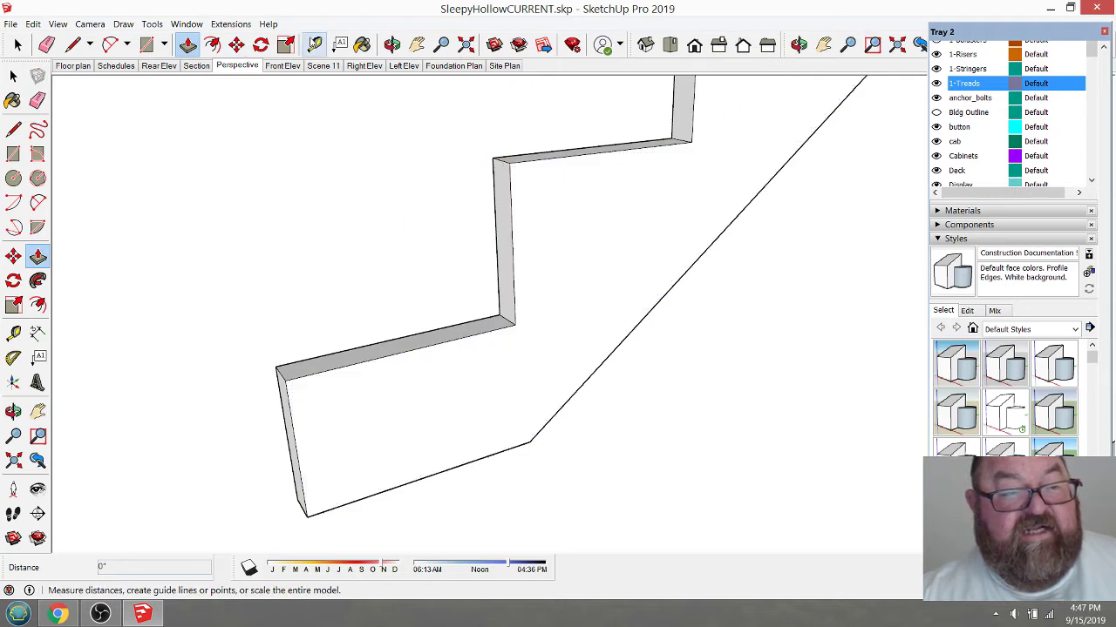
- Measure a stringer step to confirm its 7 1/4" rise
click(315, 45)
click(510, 163)
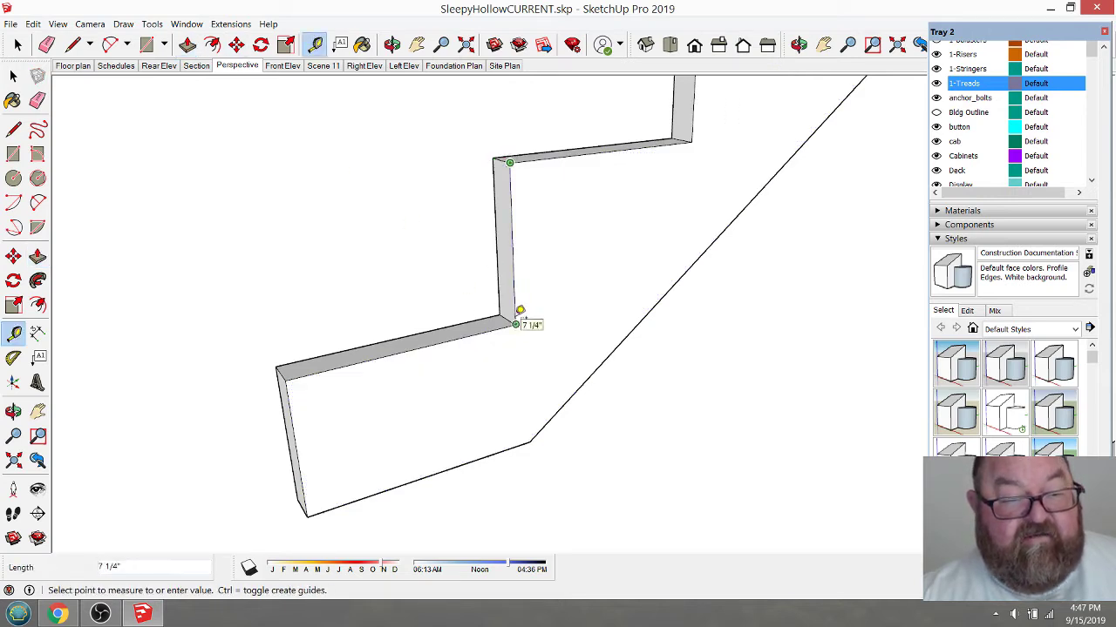
click(515, 324)
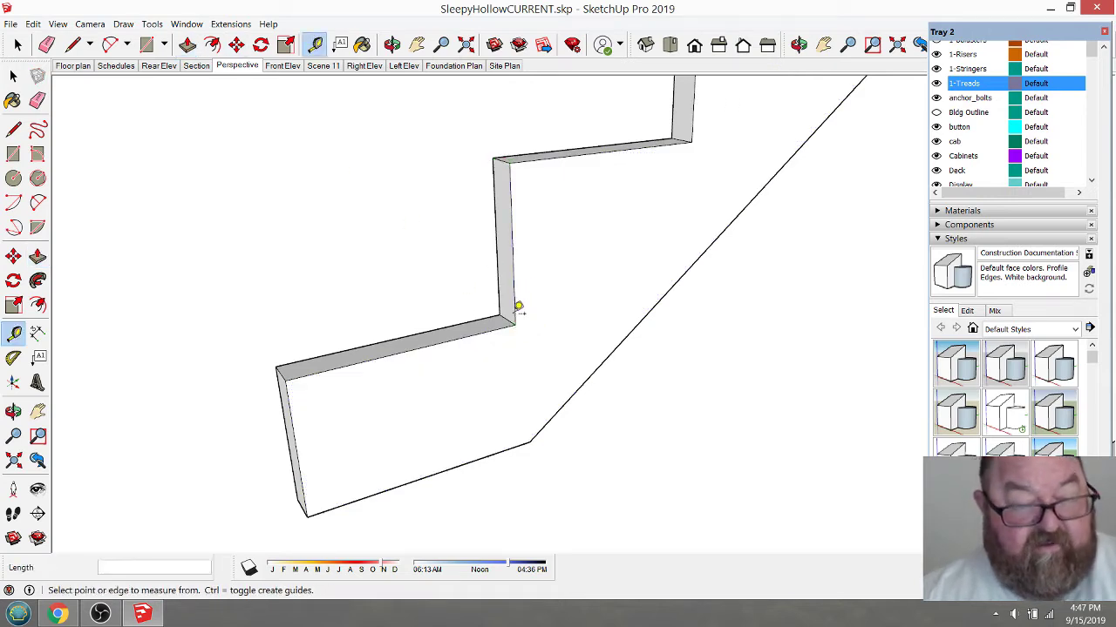
scroll(601, 207, down, 4)
scroll(631, 170, down, 7)
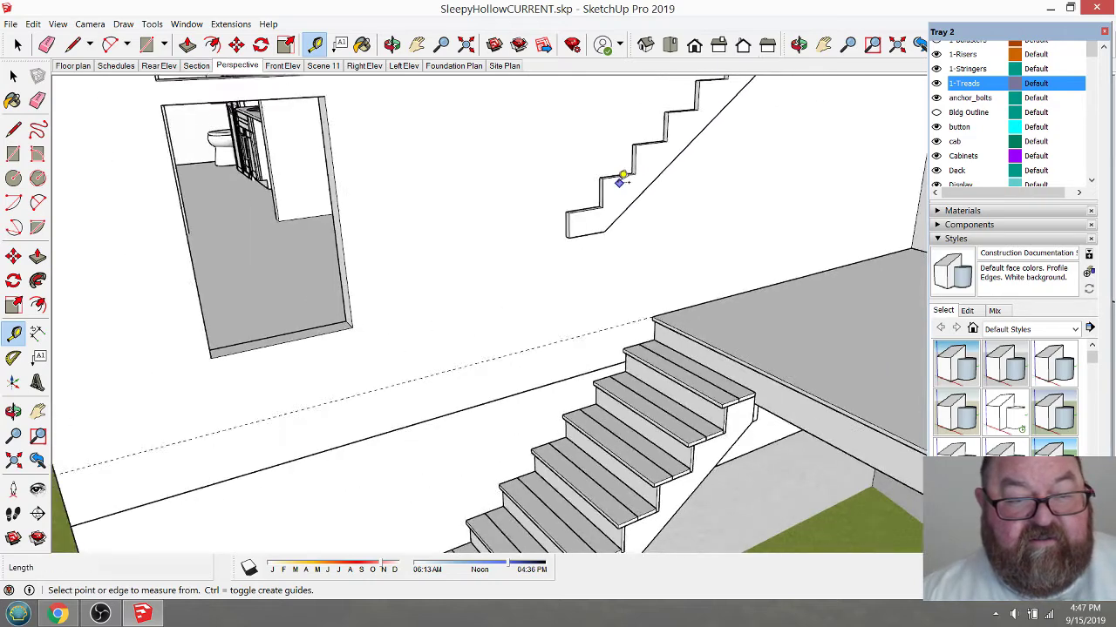
scroll(612, 181, down, 4)
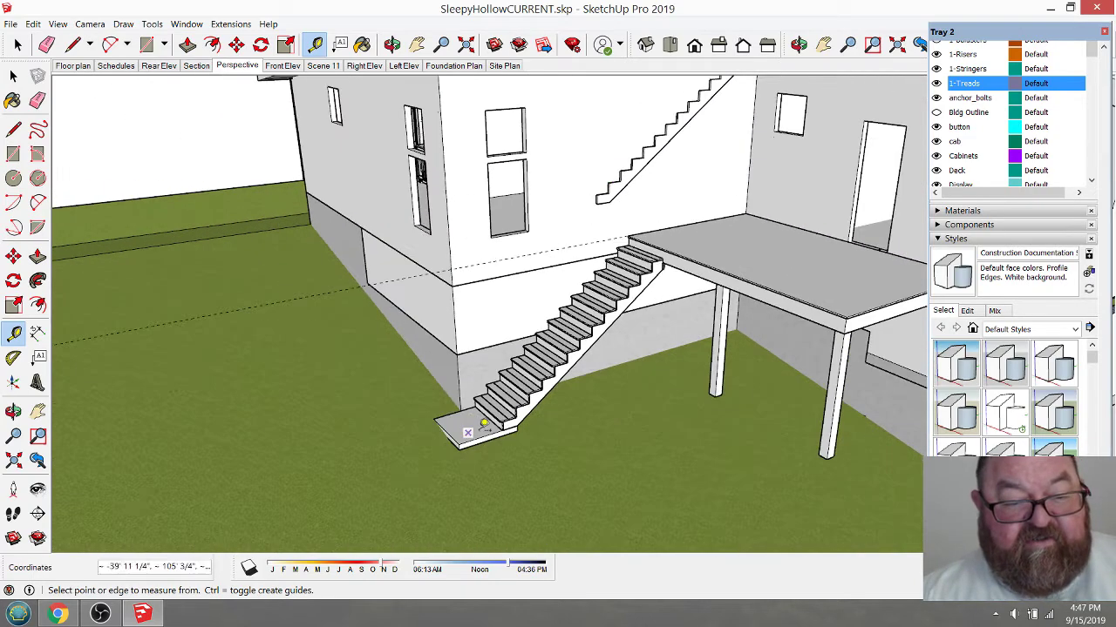
scroll(506, 440, up, 7)
scroll(502, 406, up, 5)
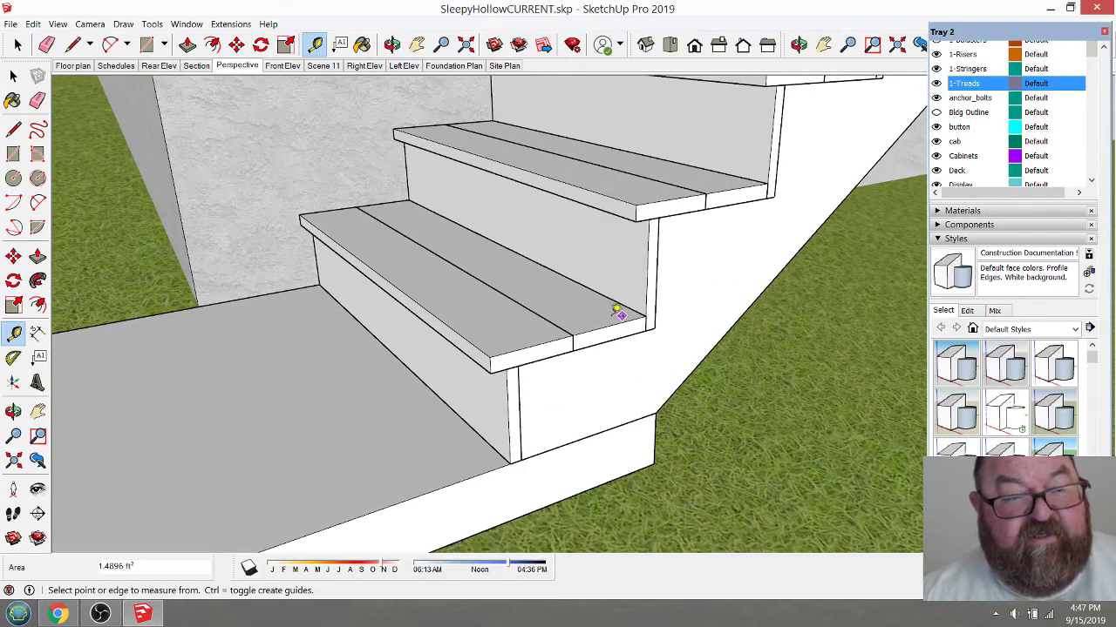
scroll(617, 312, down, 3)
scroll(567, 268, up, 2)
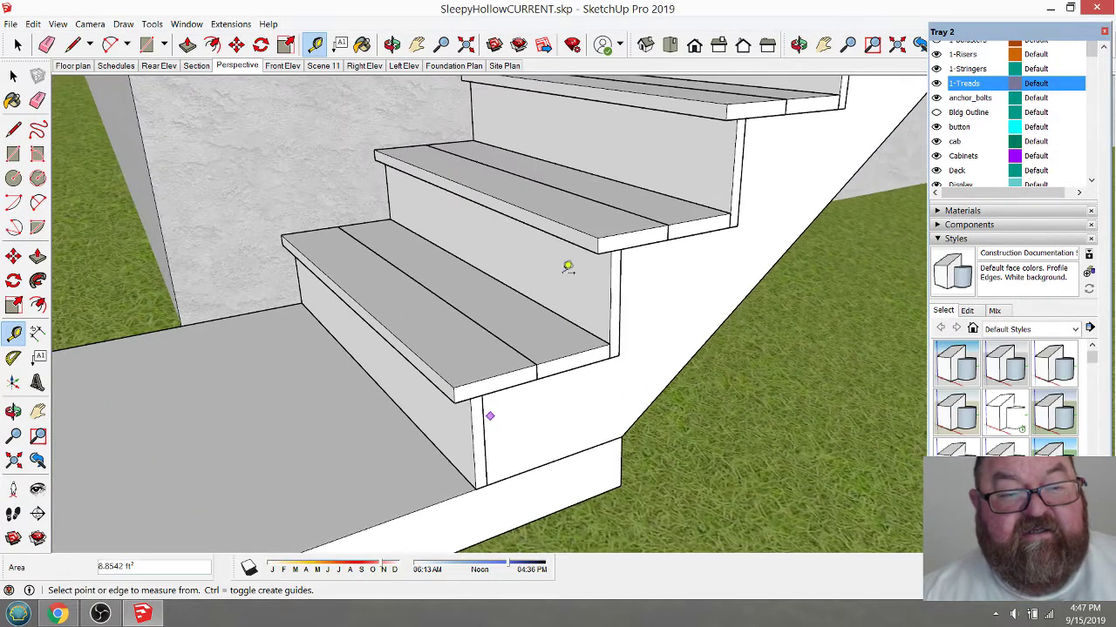
scroll(508, 394, down, 1)
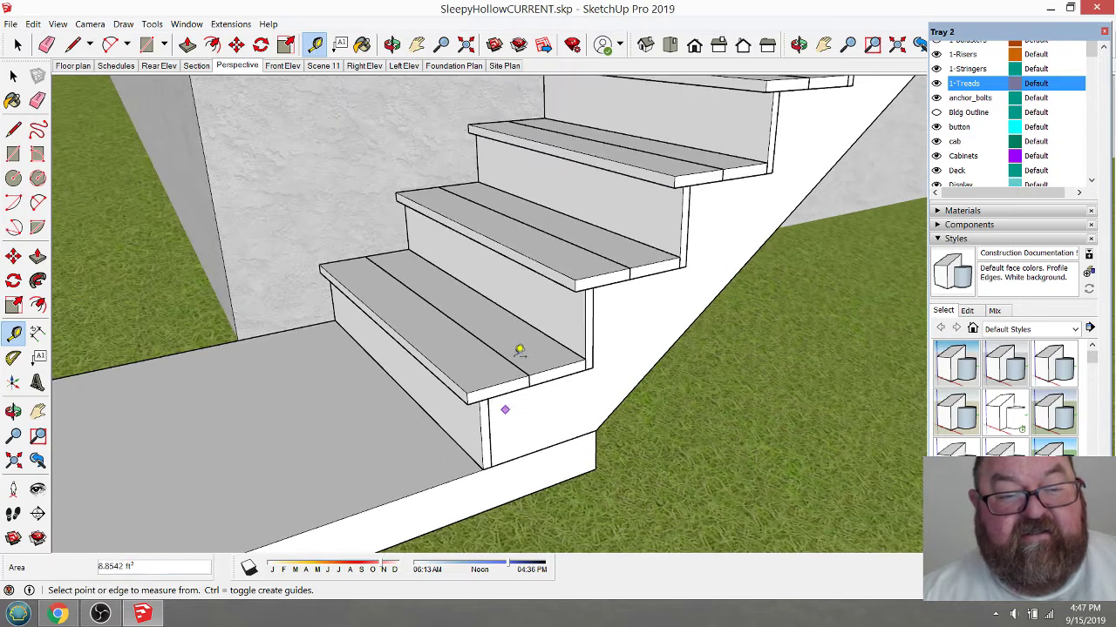
- Measure between the existing stair treads to compare against the stringer
click(522, 370)
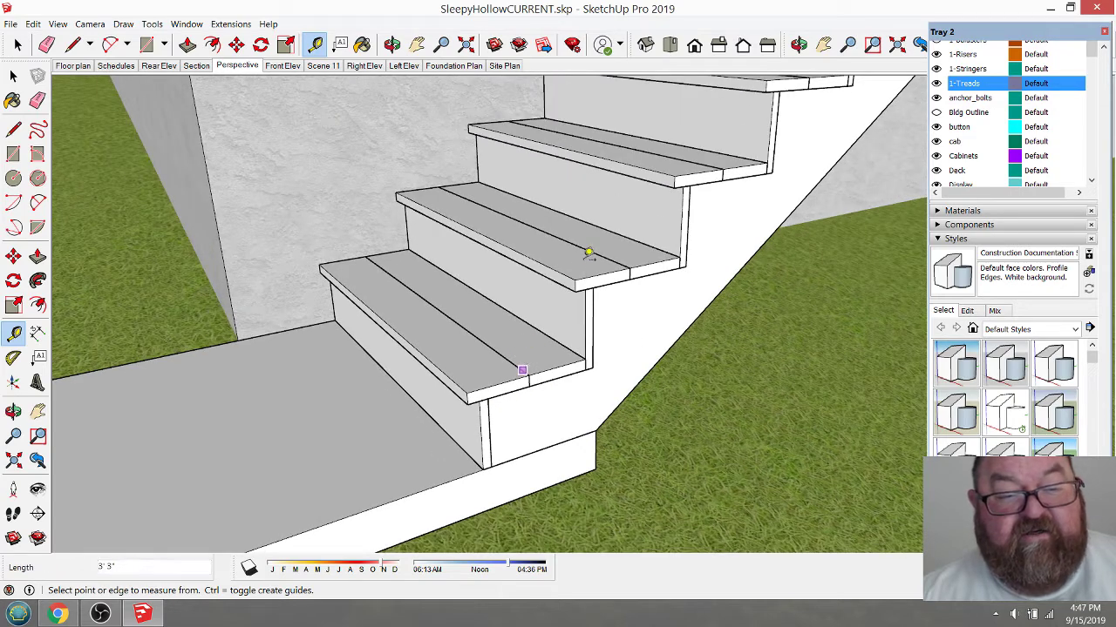
click(778, 91)
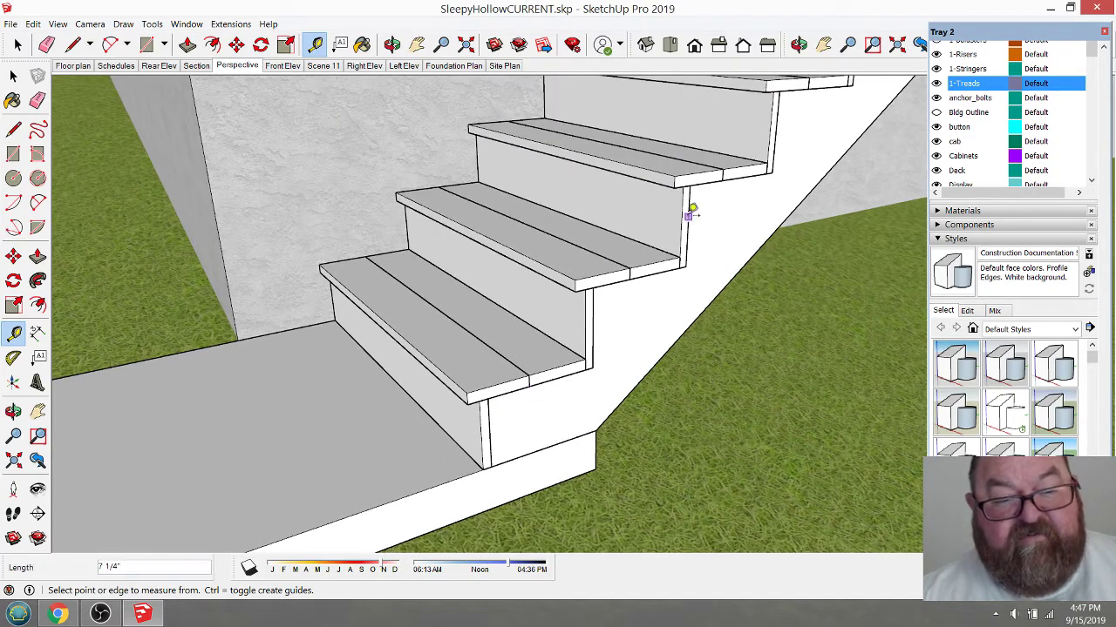
scroll(534, 362, up, 1)
scroll(530, 360, up, 1)
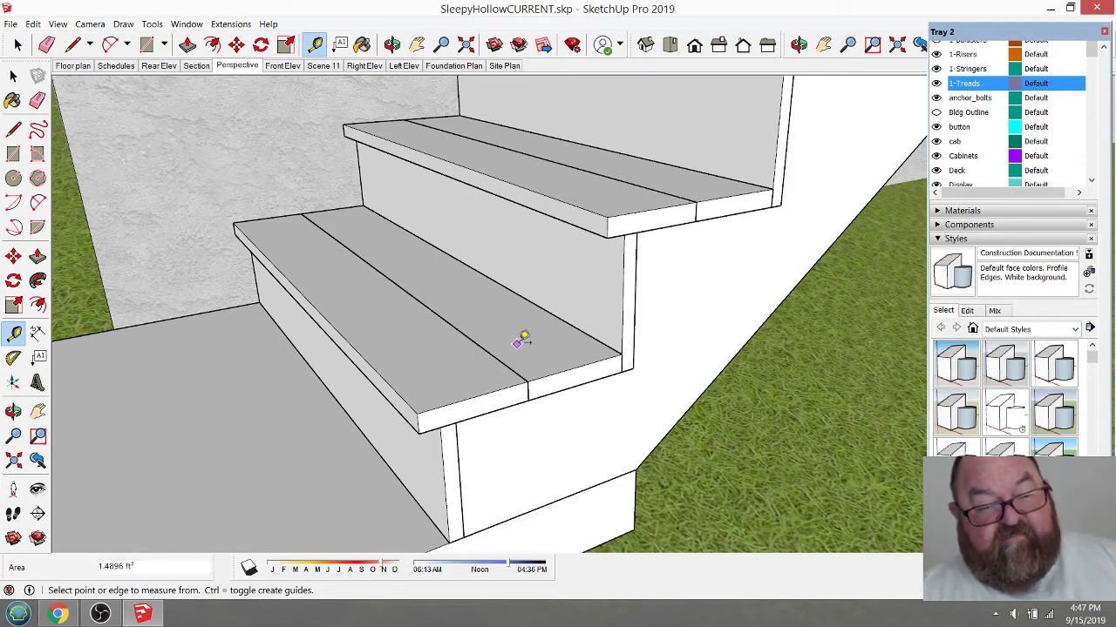
scroll(527, 332, down, 1)
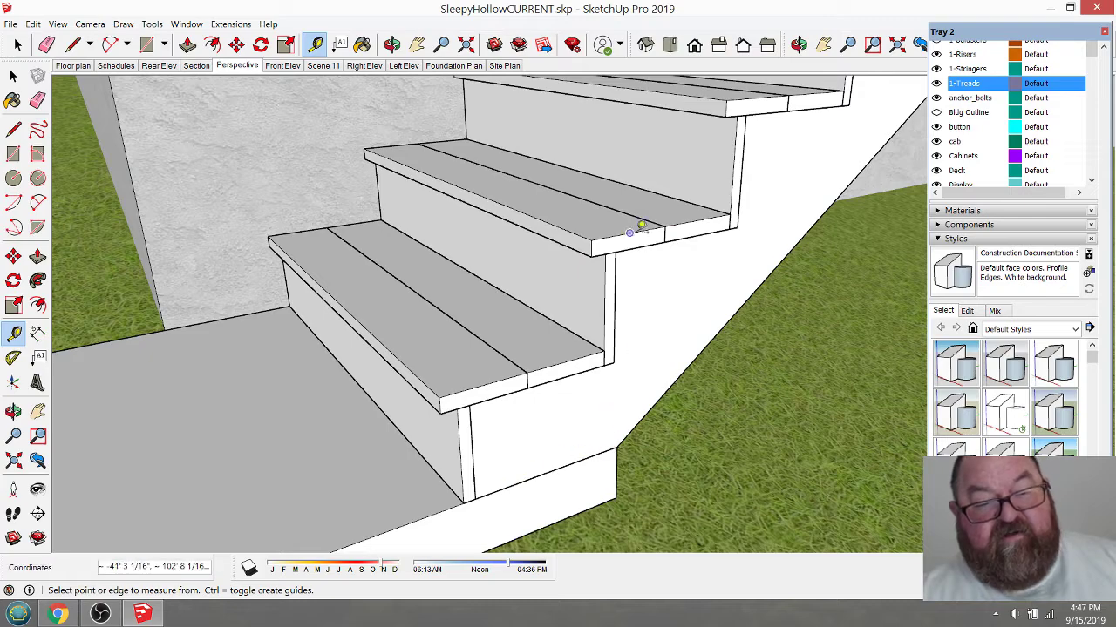
scroll(571, 373, down, 5)
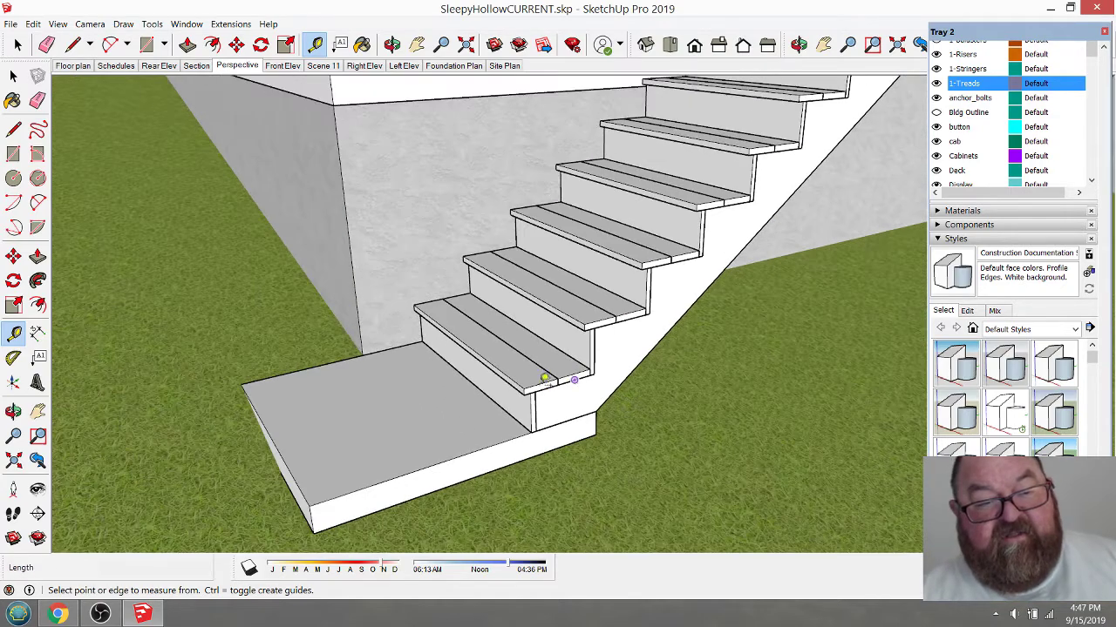
scroll(516, 425, down, 6)
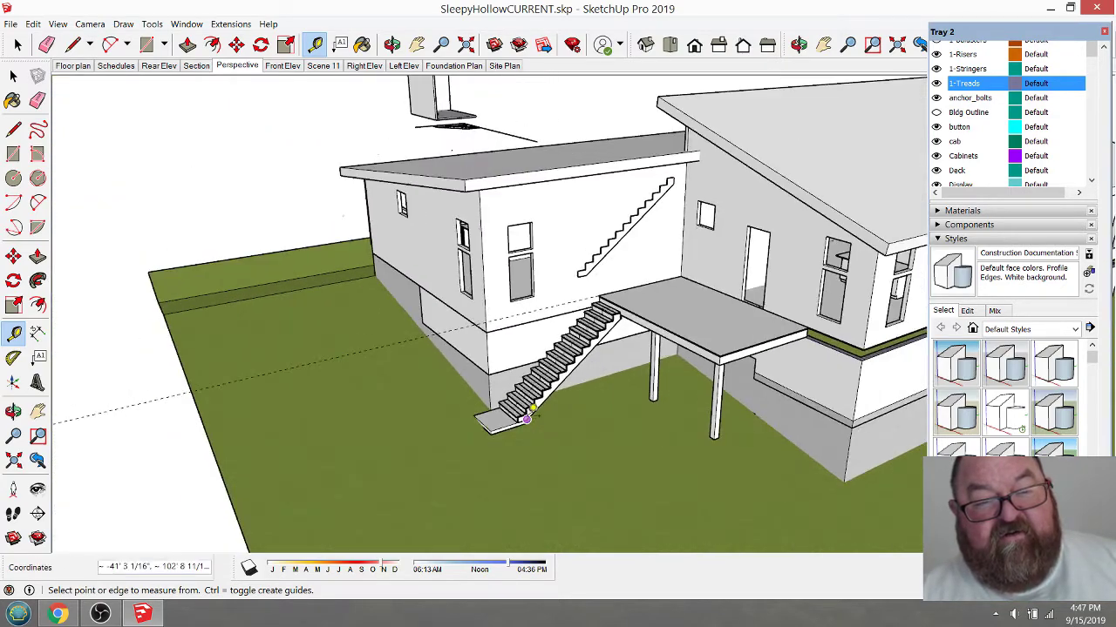
scroll(643, 139, up, 7)
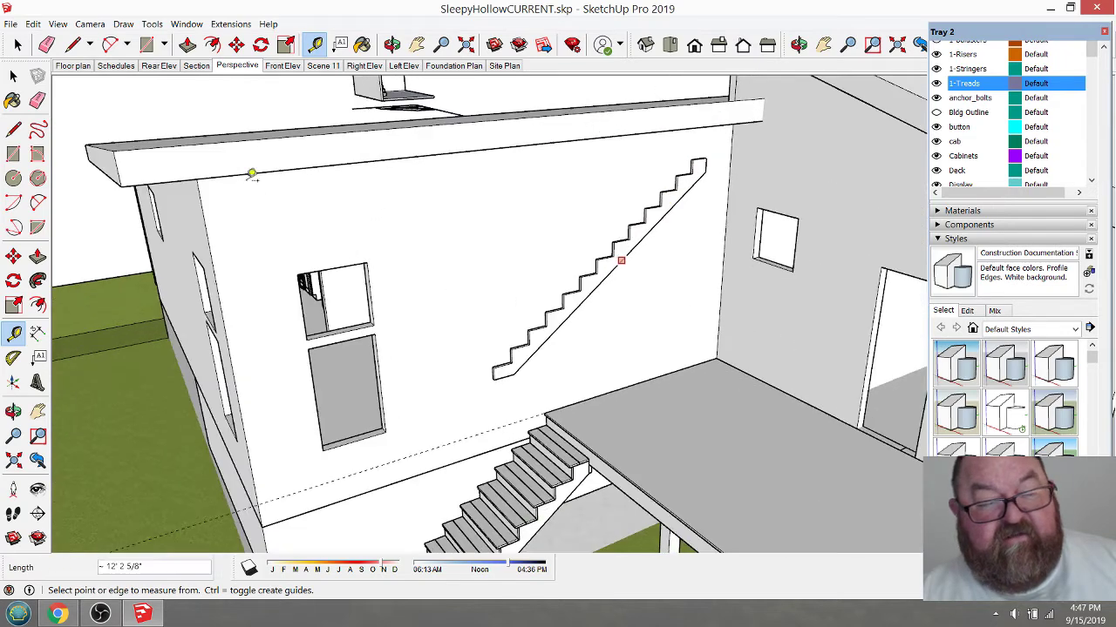
- Select the new stringer and slide it alongside the existing stairs and down toward the deck
click(19, 45)
click(18, 46)
drag(466, 161, 713, 408)
key(m)
middle_drag(713, 408, 601, 375)
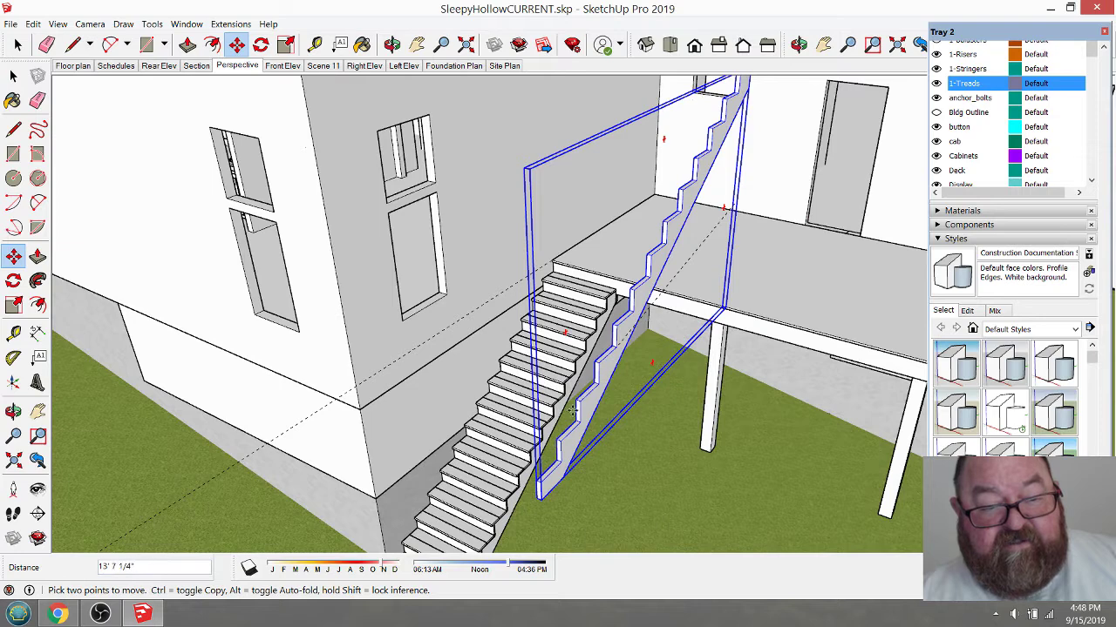
drag(573, 409, 608, 293)
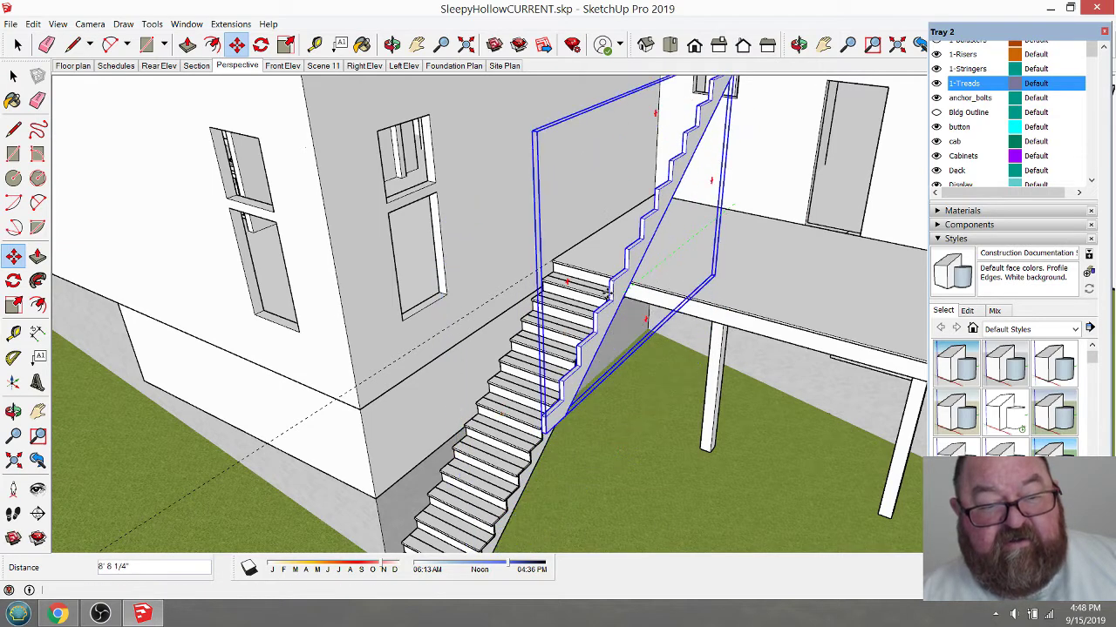
drag(690, 163, 675, 394)
scroll(692, 269, up, 3)
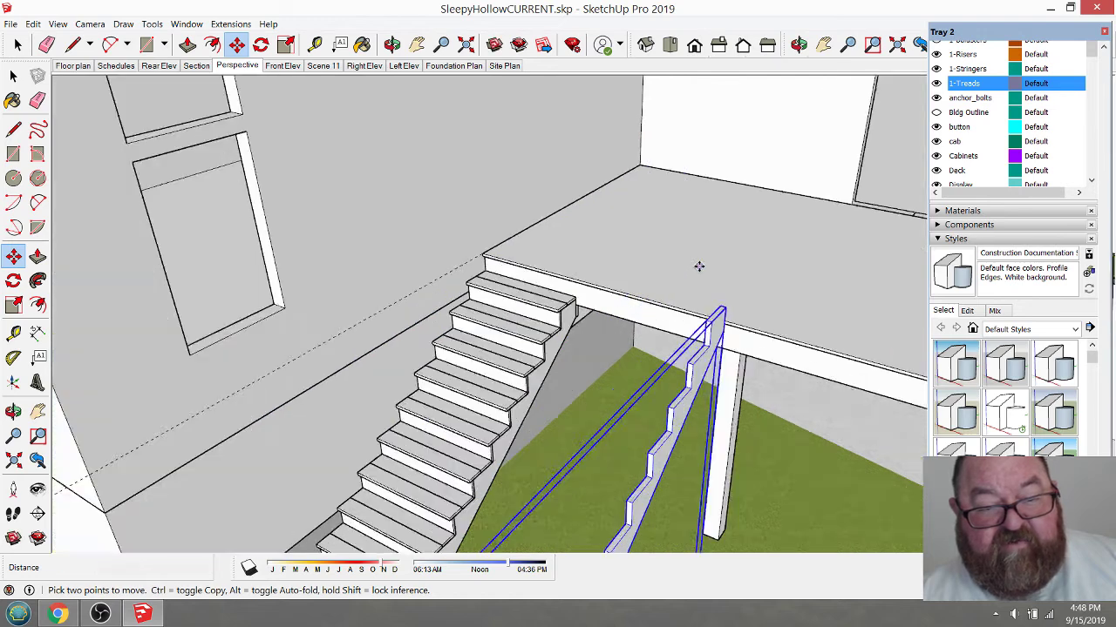
scroll(698, 266, up, 3)
- Snap the stringer's top corner onto the stair corner
click(746, 339)
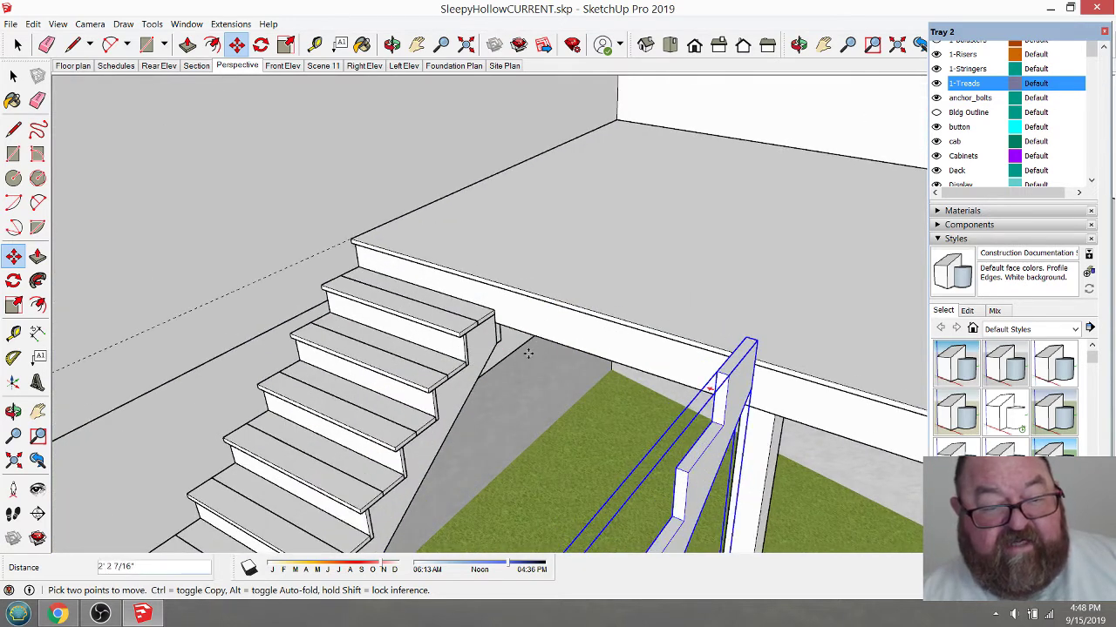
scroll(471, 280, up, 6)
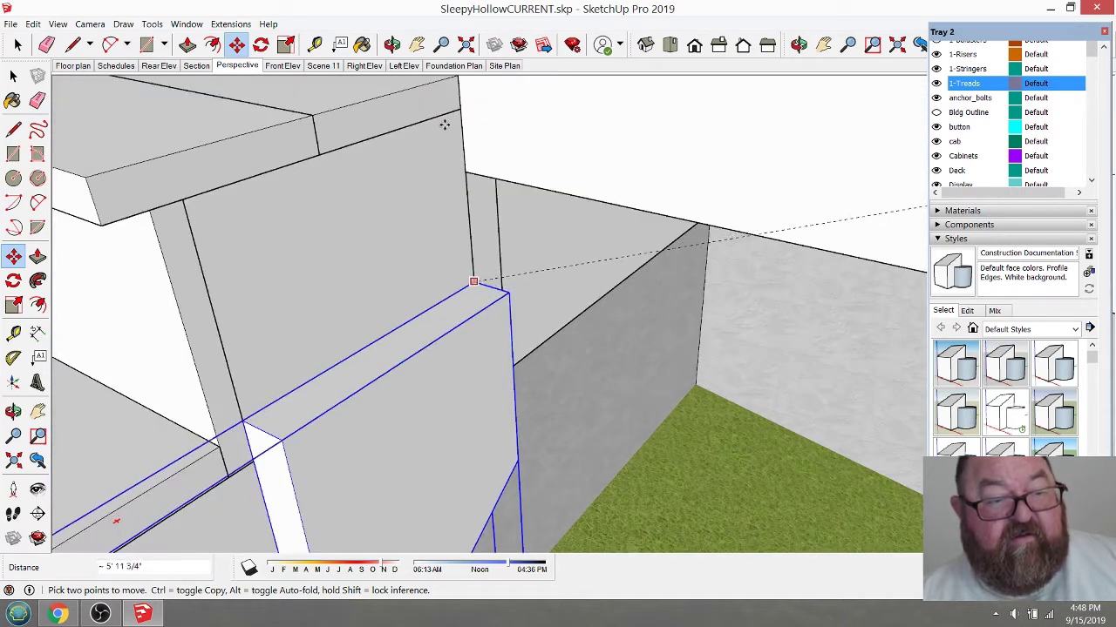
click(459, 111)
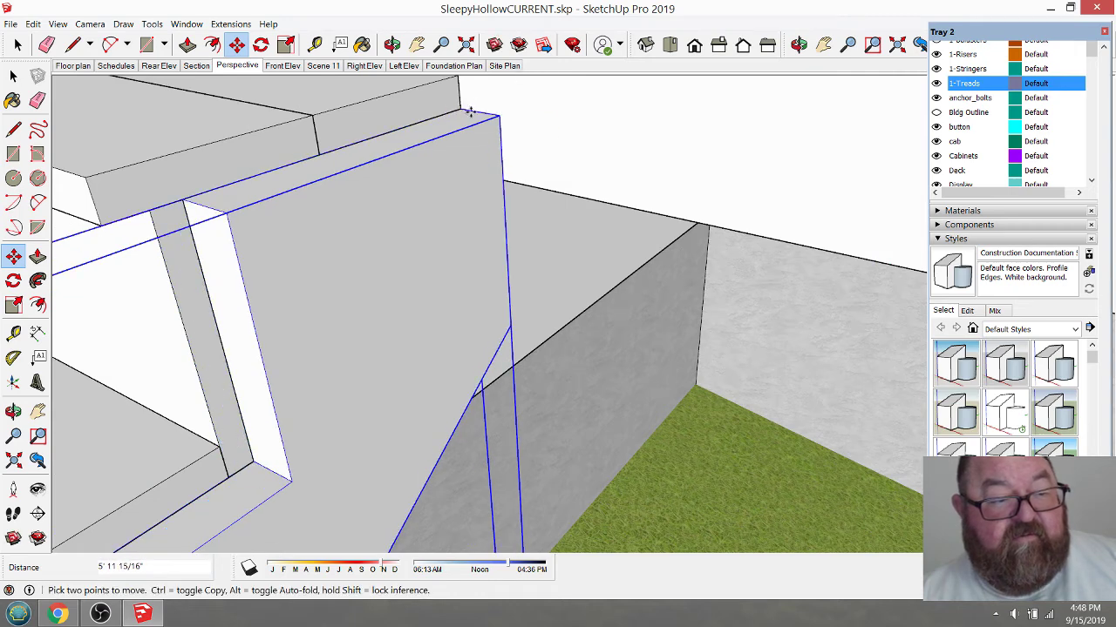
scroll(571, 143, down, 1)
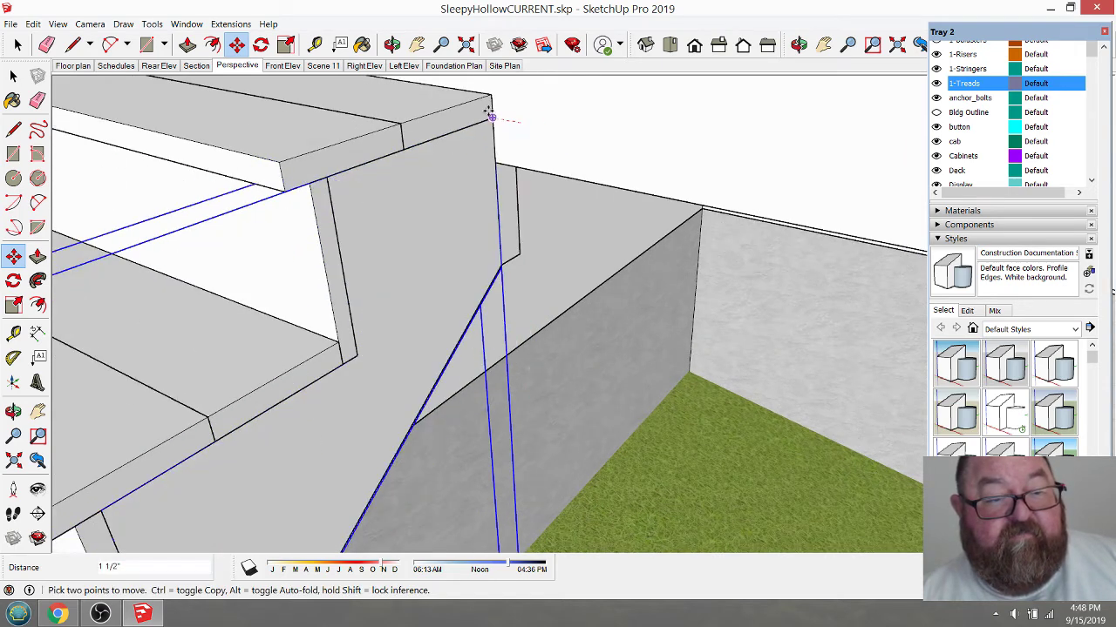
scroll(533, 125, down, 3)
- Deselect the stringer and orbit and zoom to view the whole staircase
key(space)
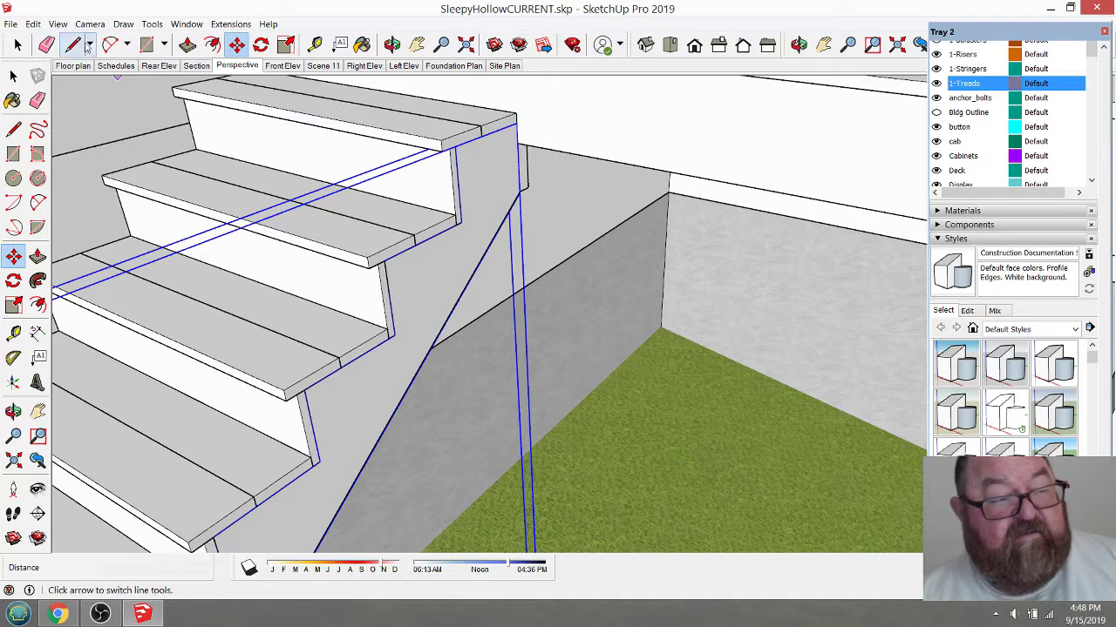
click(580, 249)
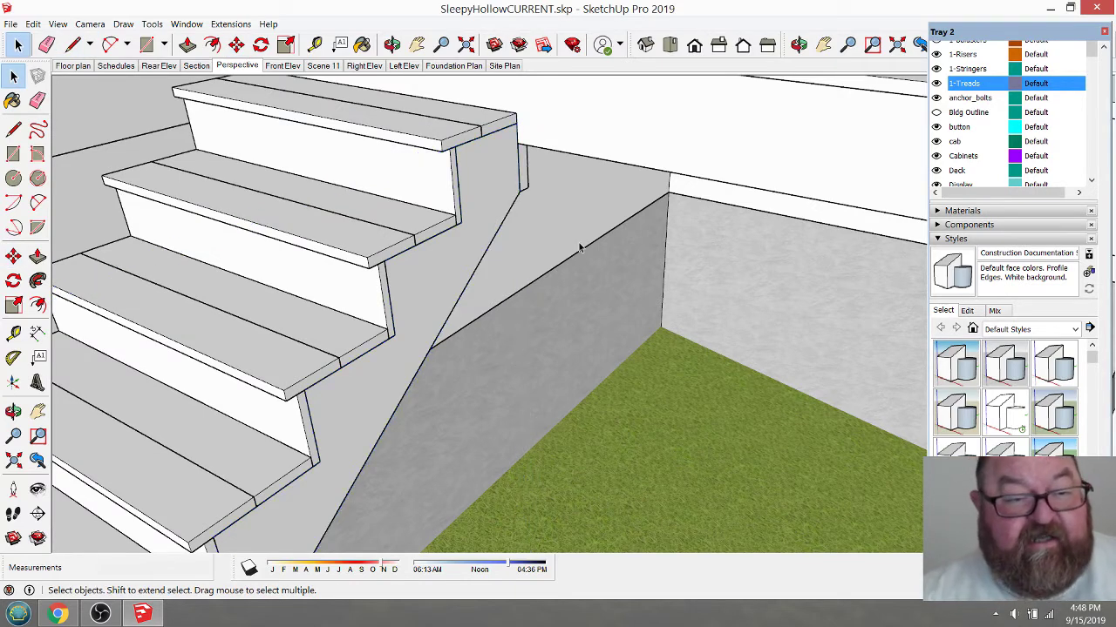
click(392, 45)
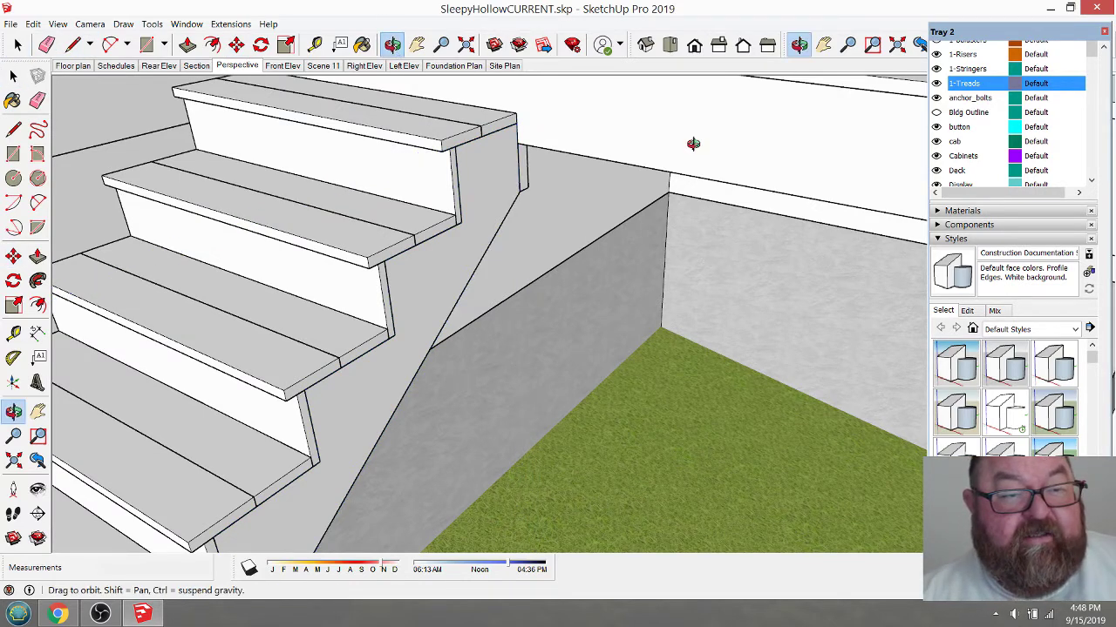
drag(692, 144, 580, 209)
scroll(581, 208, up, 5)
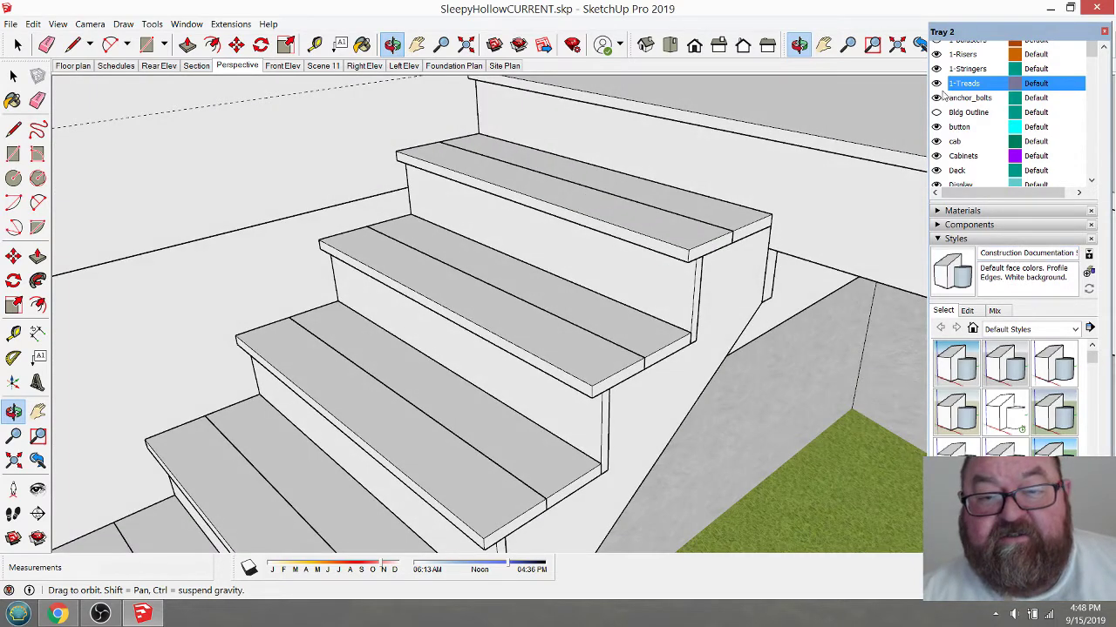
- Hide the 1-Treads and 1-Risers layers so the stringers are exposed
click(937, 84)
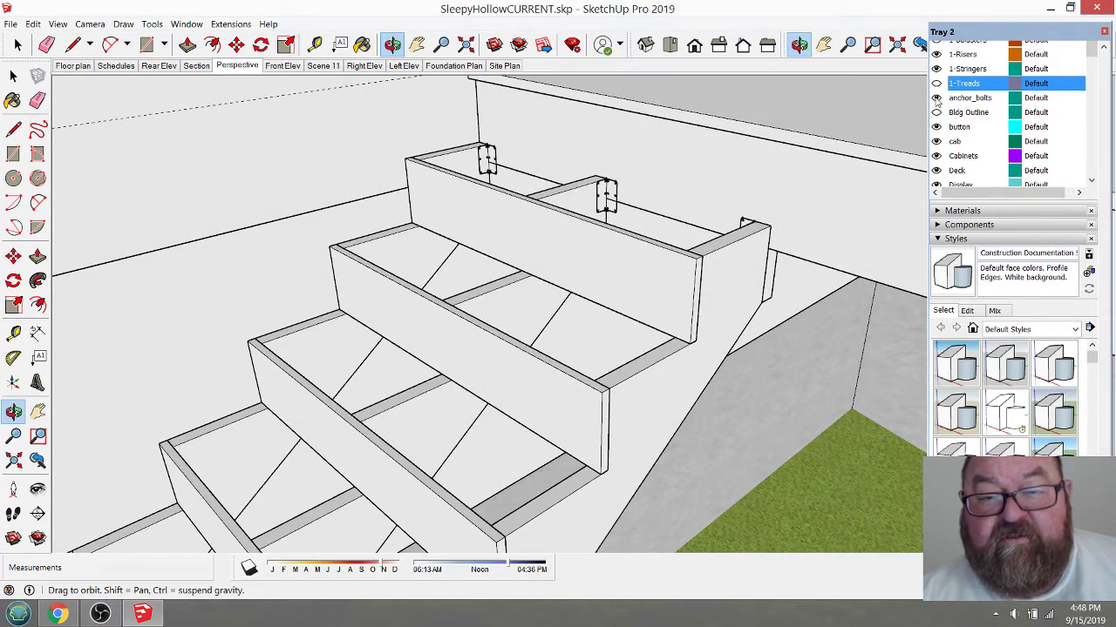
click(937, 54)
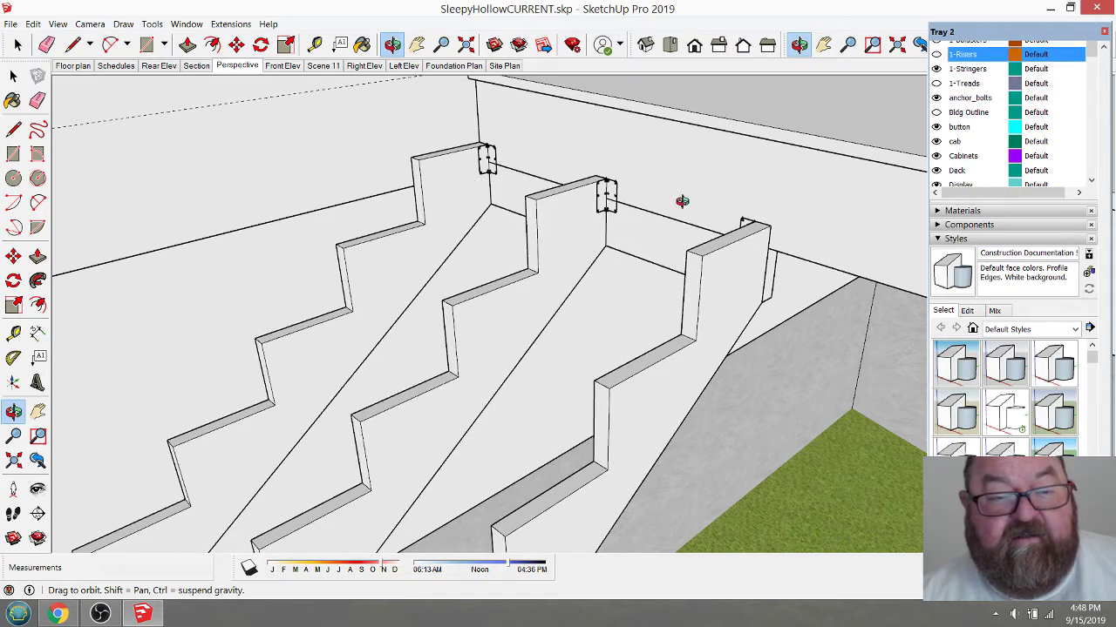
scroll(730, 324, up, 5)
drag(735, 318, 399, 248)
scroll(405, 187, up, 4)
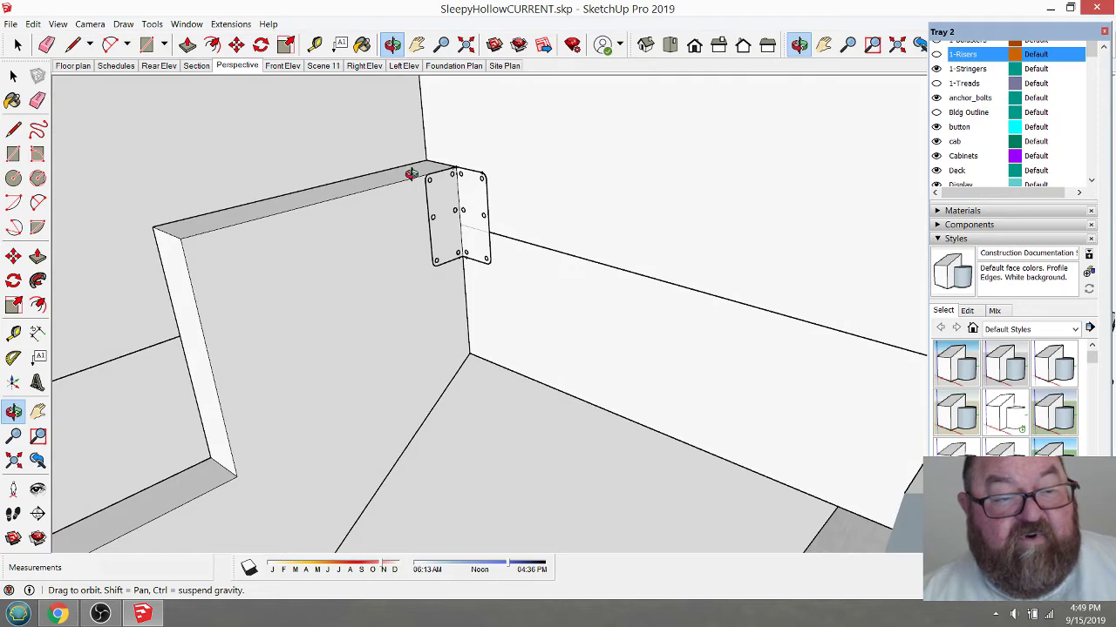
- Orbit close to the hanger bracket and select the stringer board at its top
mouse_move(469, 181)
mouse_down()
mouse_move(418, 186)
mouse_move(465, 195)
mouse_move(485, 177)
mouse_up()
drag(427, 216, 455, 236)
scroll(442, 181, up, 2)
scroll(443, 181, down, 1)
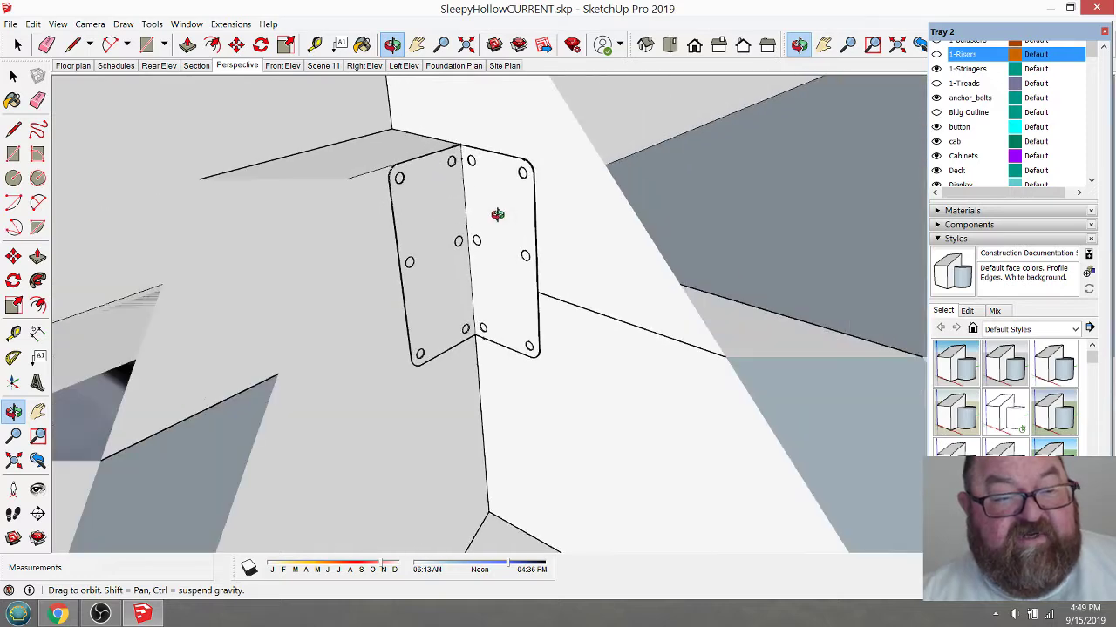
scroll(500, 228, down, 2)
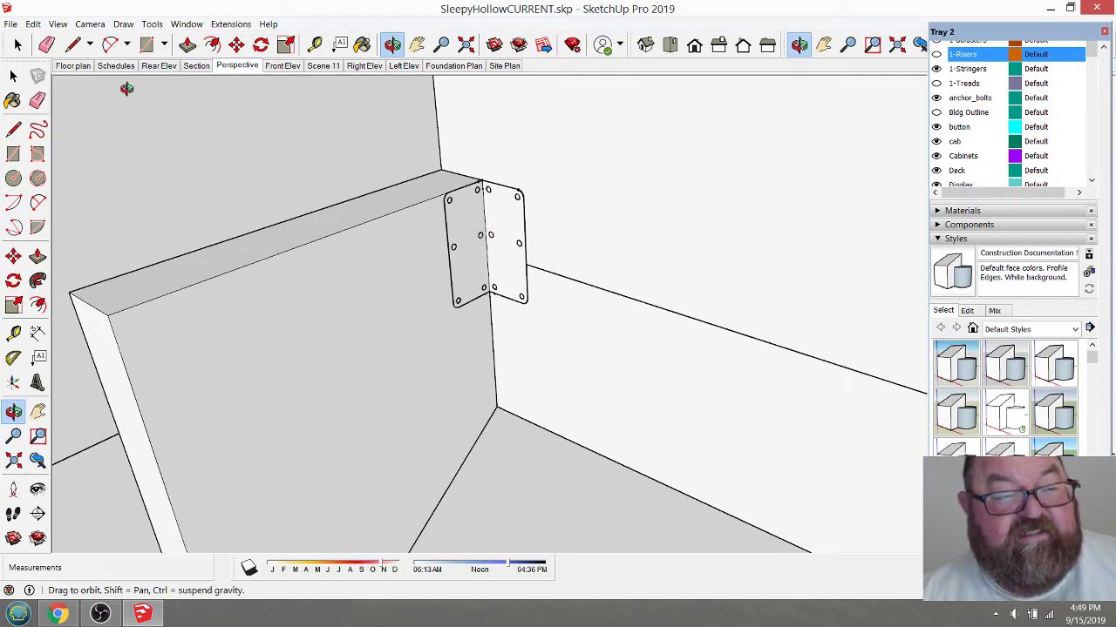
key(space)
click(349, 267)
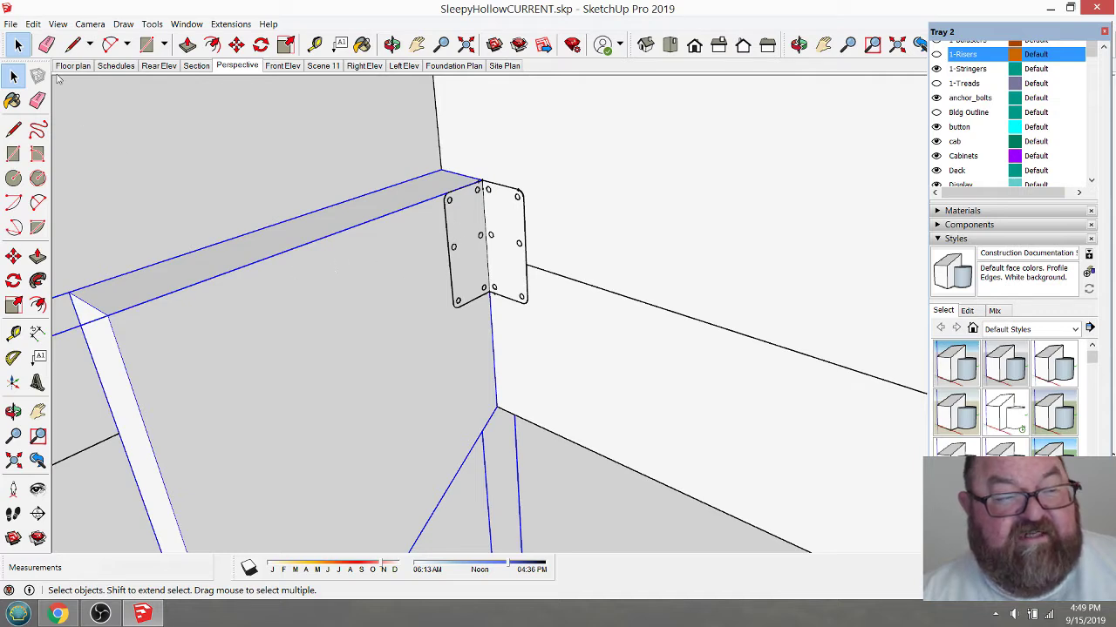
- Deselect the stringer board and zoom around the hanger brackets
click(244, 125)
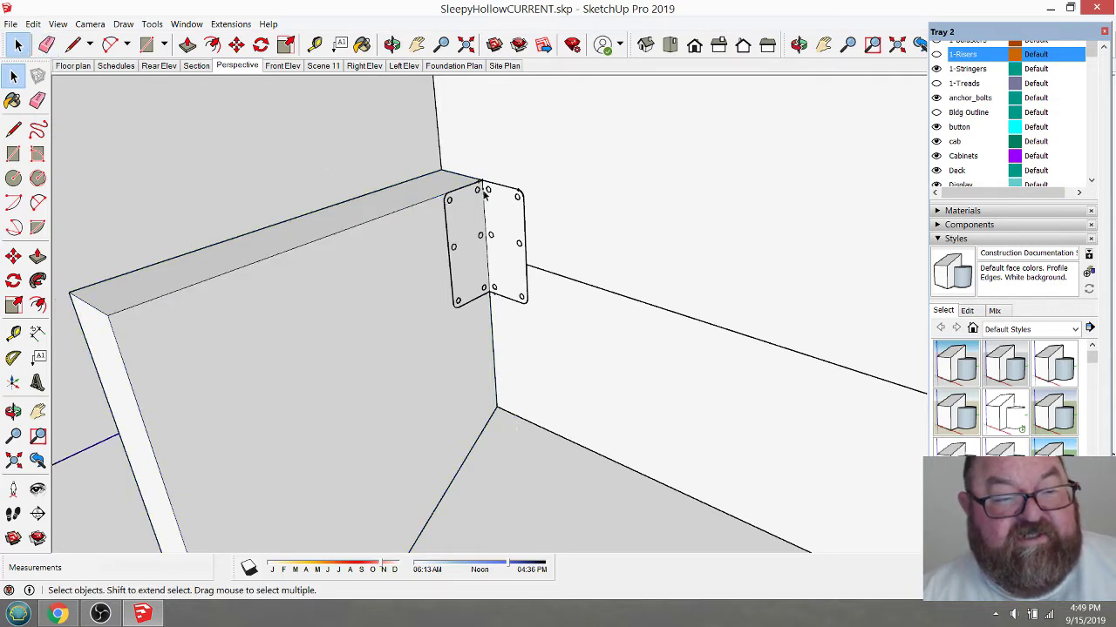
scroll(469, 213, down, 3)
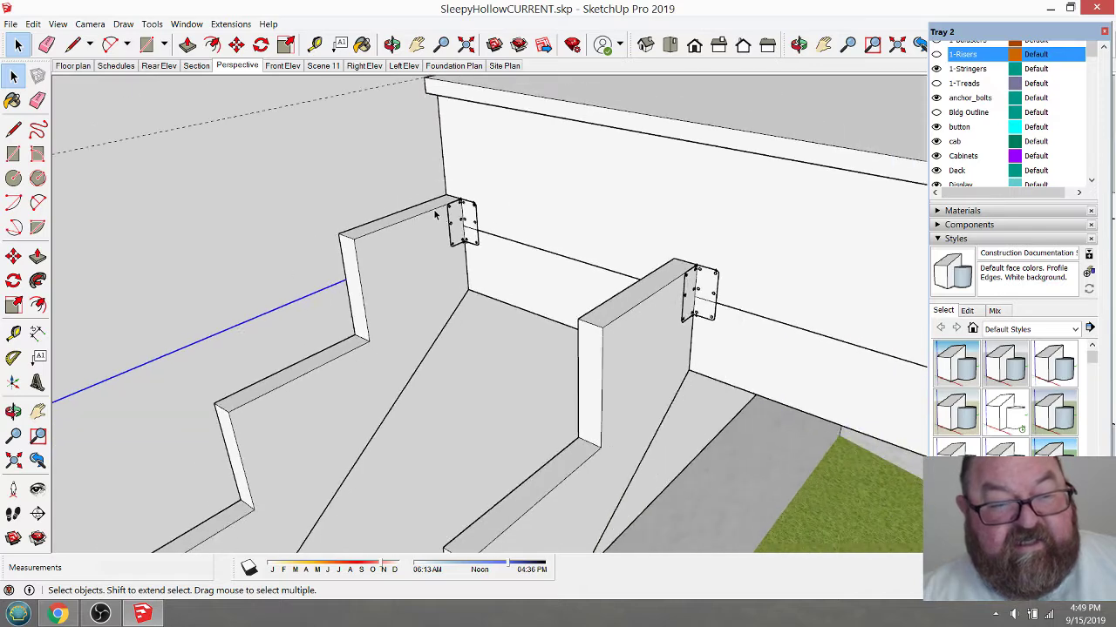
scroll(726, 309, up, 3)
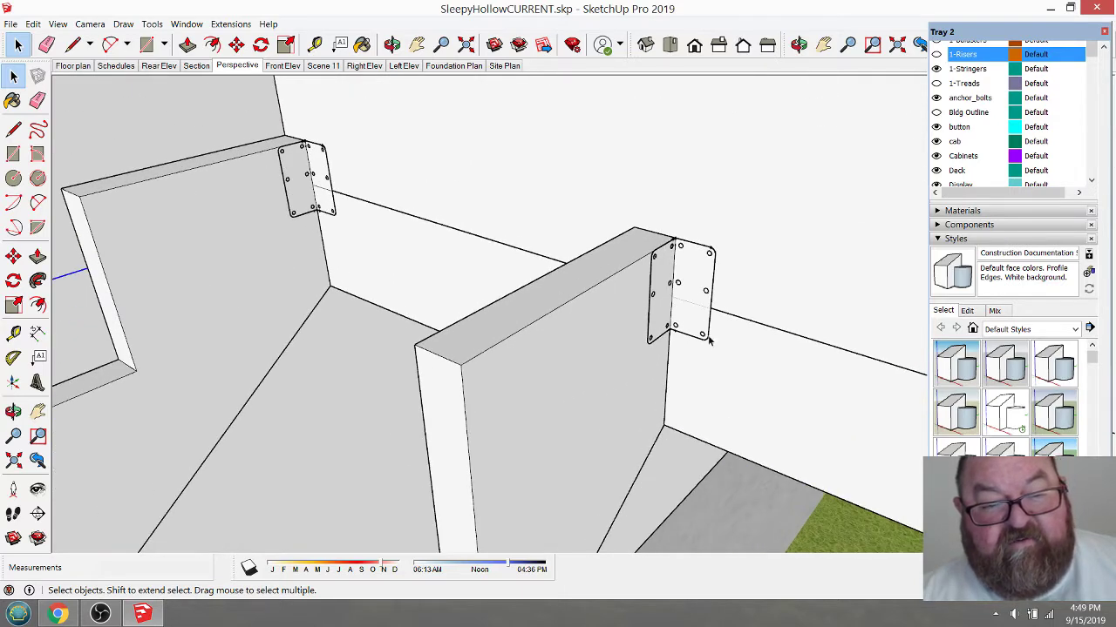
scroll(341, 290, down, 2)
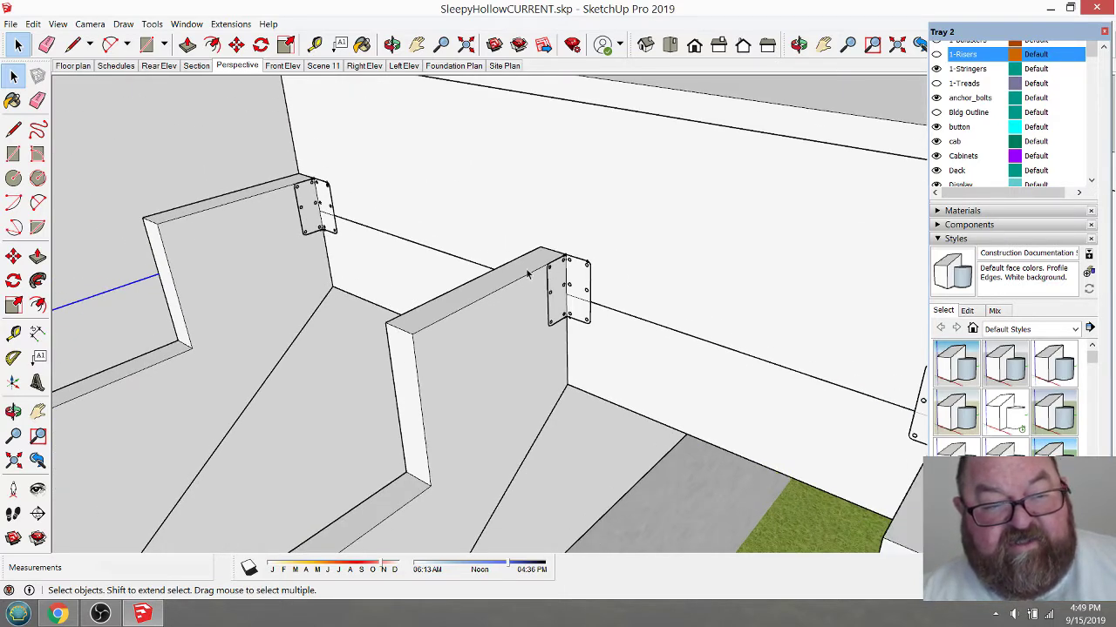
scroll(465, 279, down, 2)
- Orbit to view the deck wall and stringer tops from front, below and above
click(391, 44)
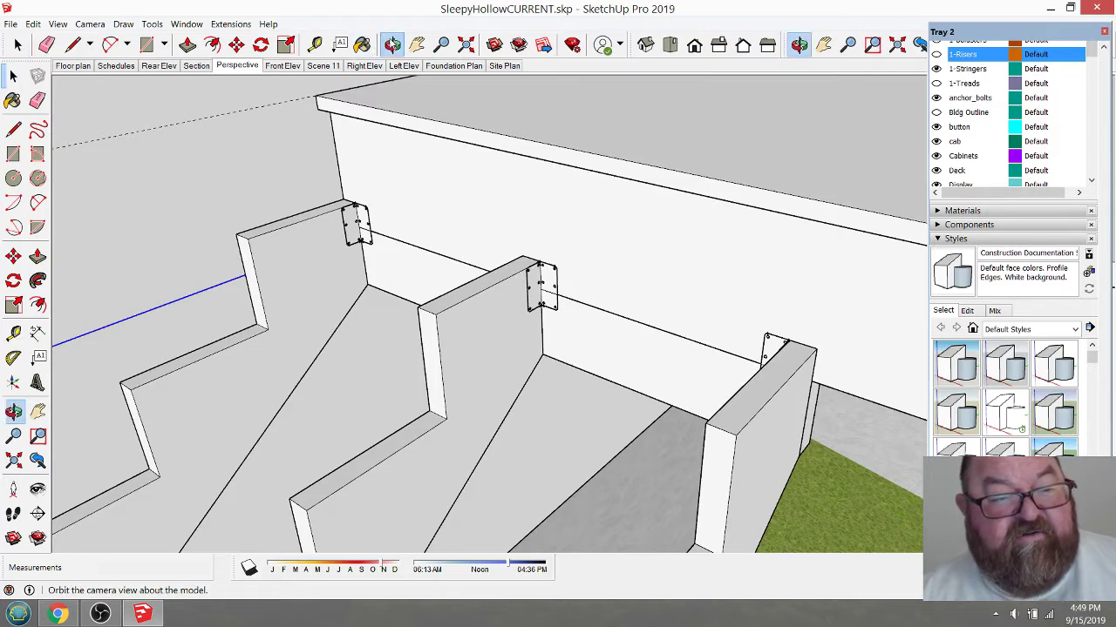
drag(715, 279, 529, 303)
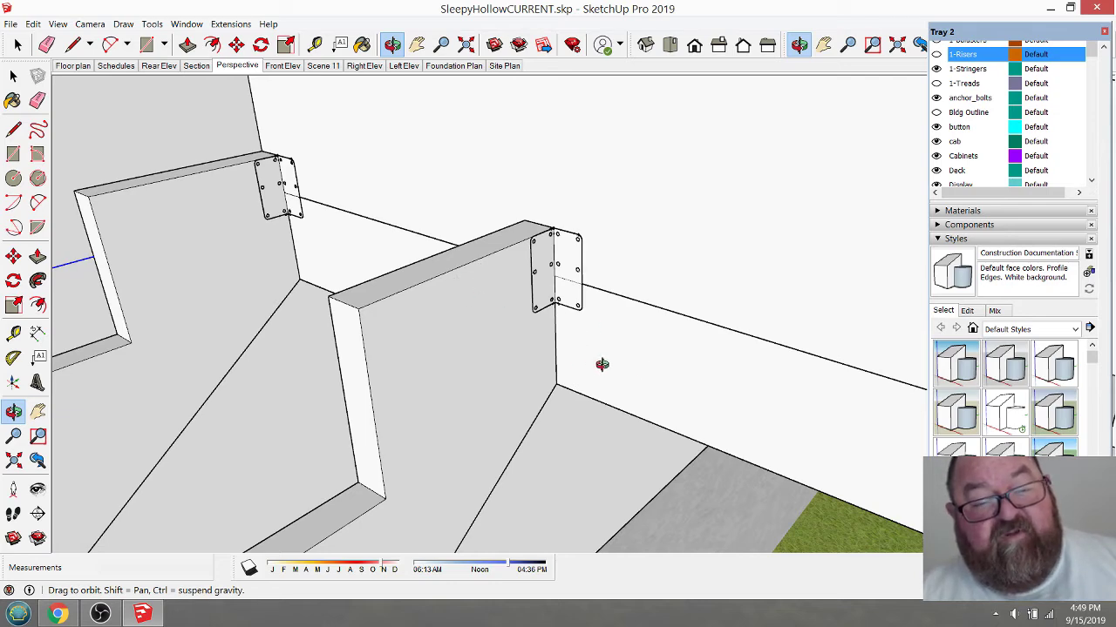
drag(598, 366, 365, 268)
drag(483, 237, 826, 336)
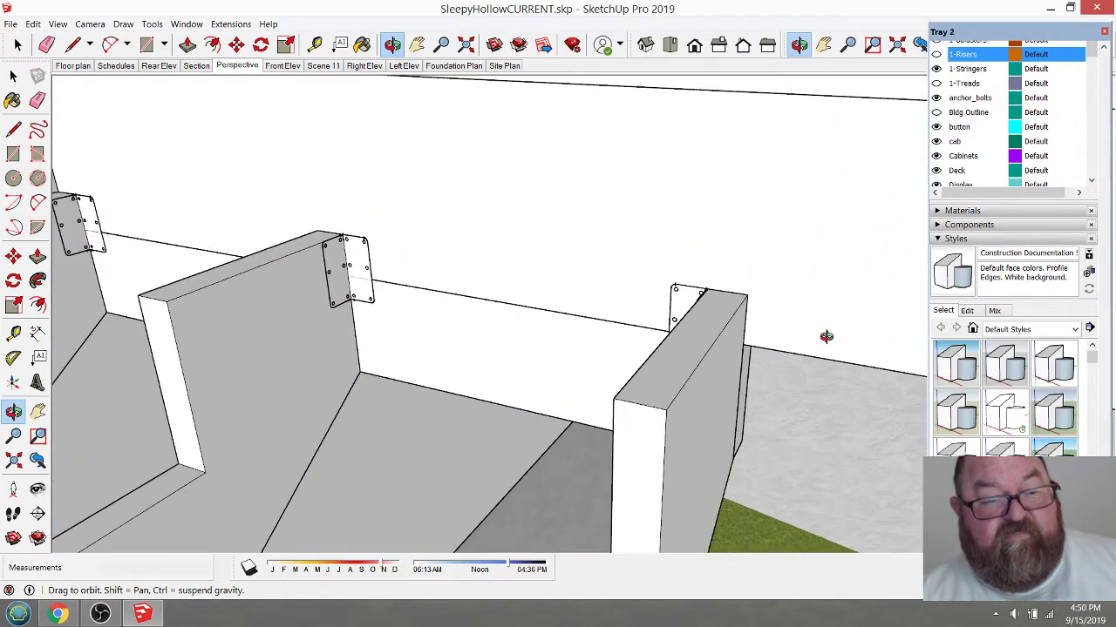
drag(728, 300, 665, 249)
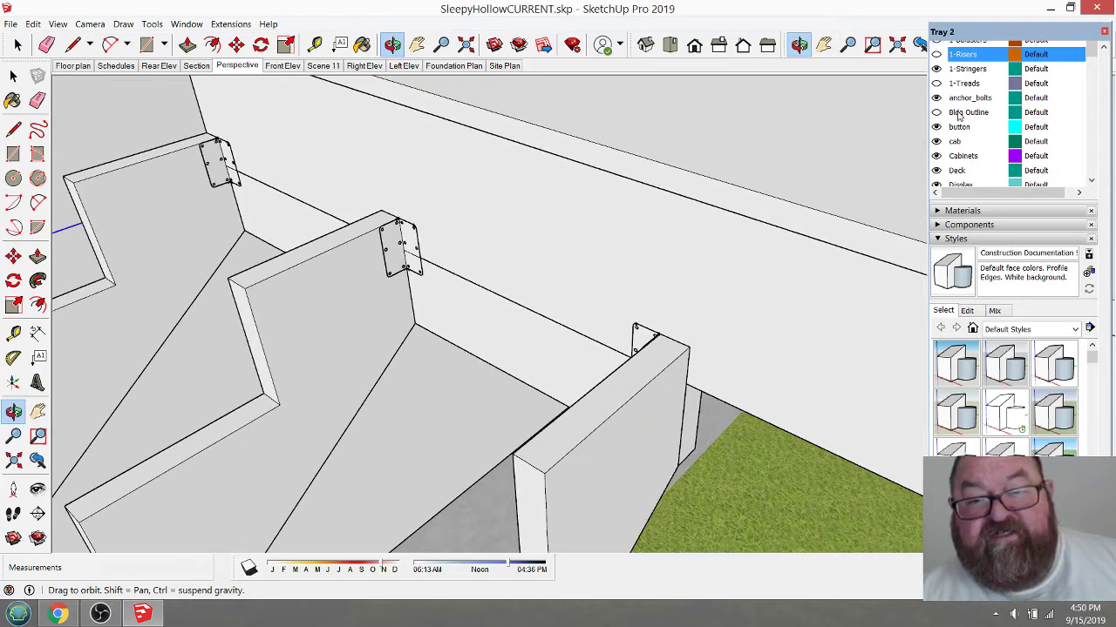
- Show the 1-Treads layer to check the top tread, then hide it again
click(937, 84)
drag(630, 331, 644, 280)
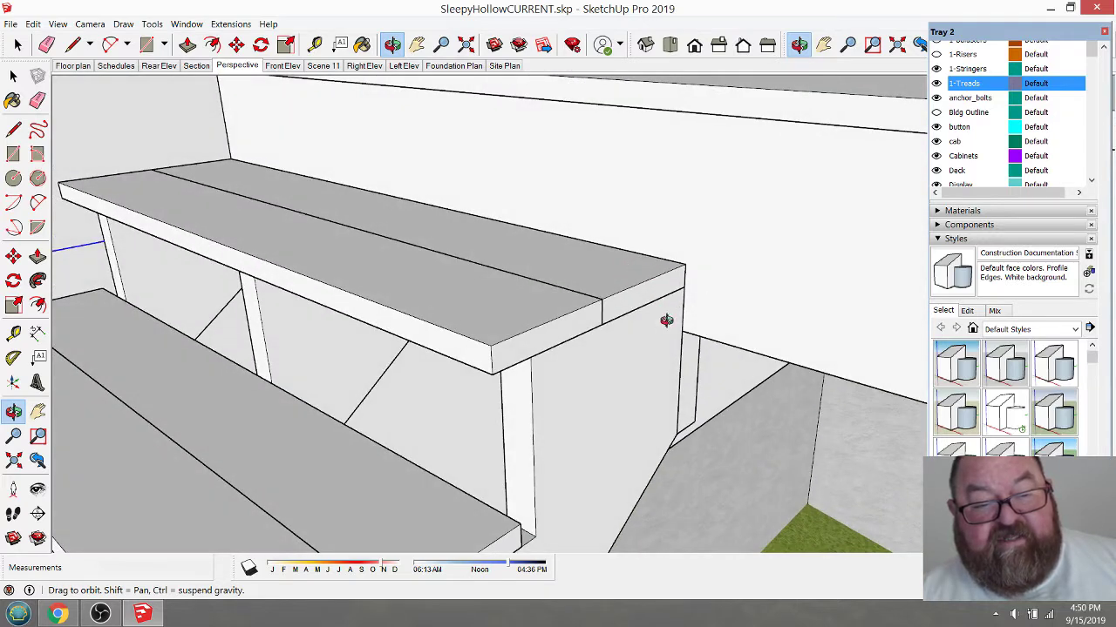
drag(635, 267, 360, 185)
click(936, 84)
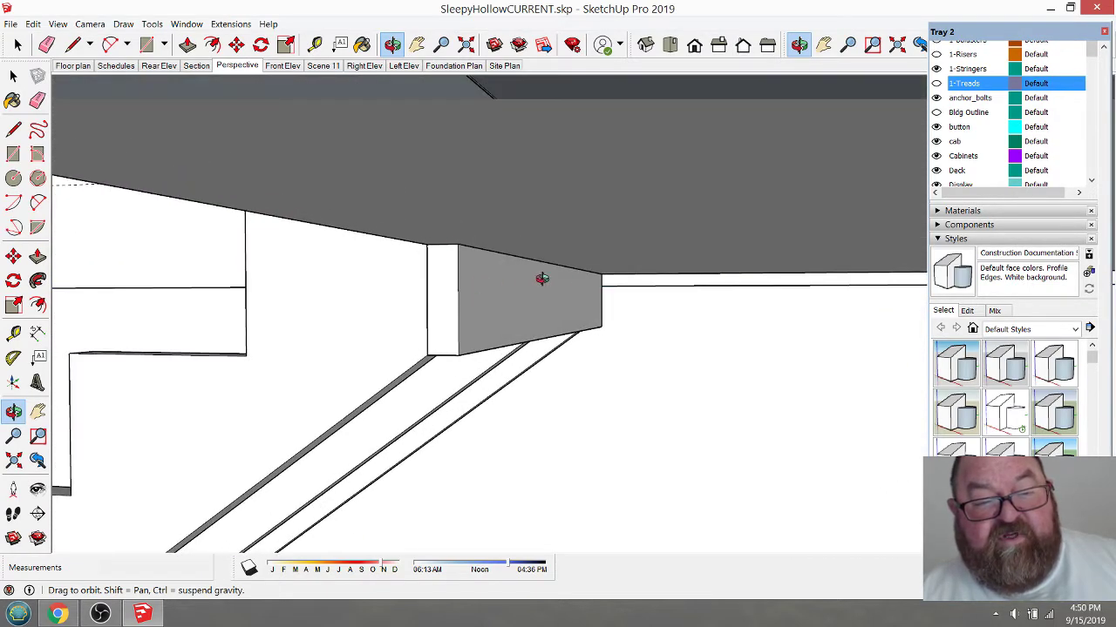
- Orbit under the deck rim, past a bracket, and out to a wide stringer view
mouse_move(466, 280)
mouse_down()
mouse_move(566, 251)
mouse_move(730, 297)
mouse_move(446, 268)
mouse_move(478, 279)
mouse_up()
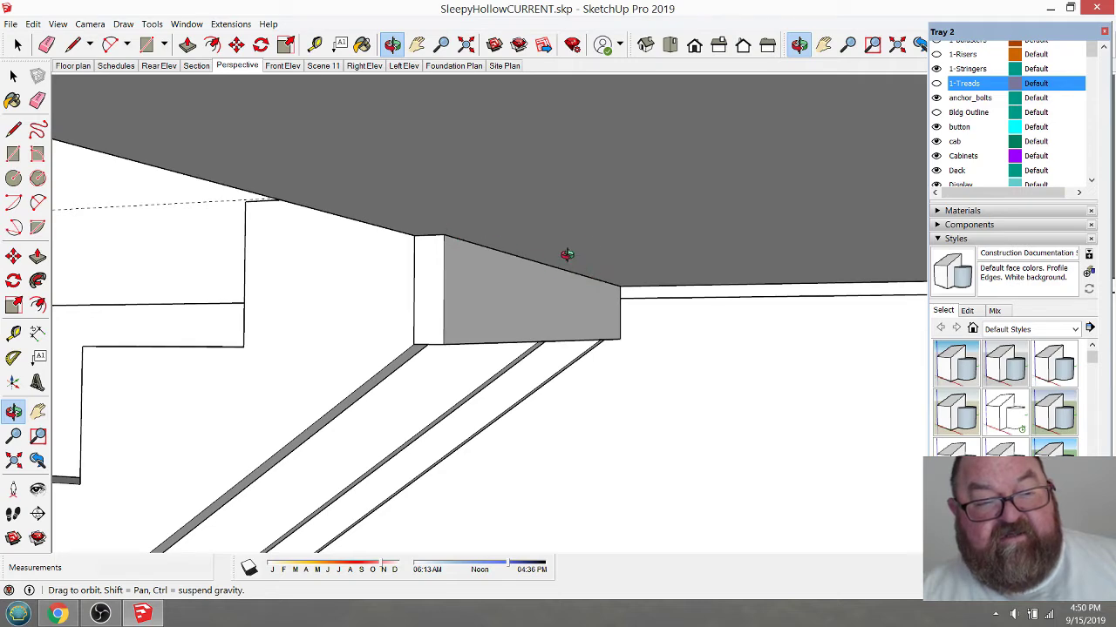
drag(567, 254, 573, 328)
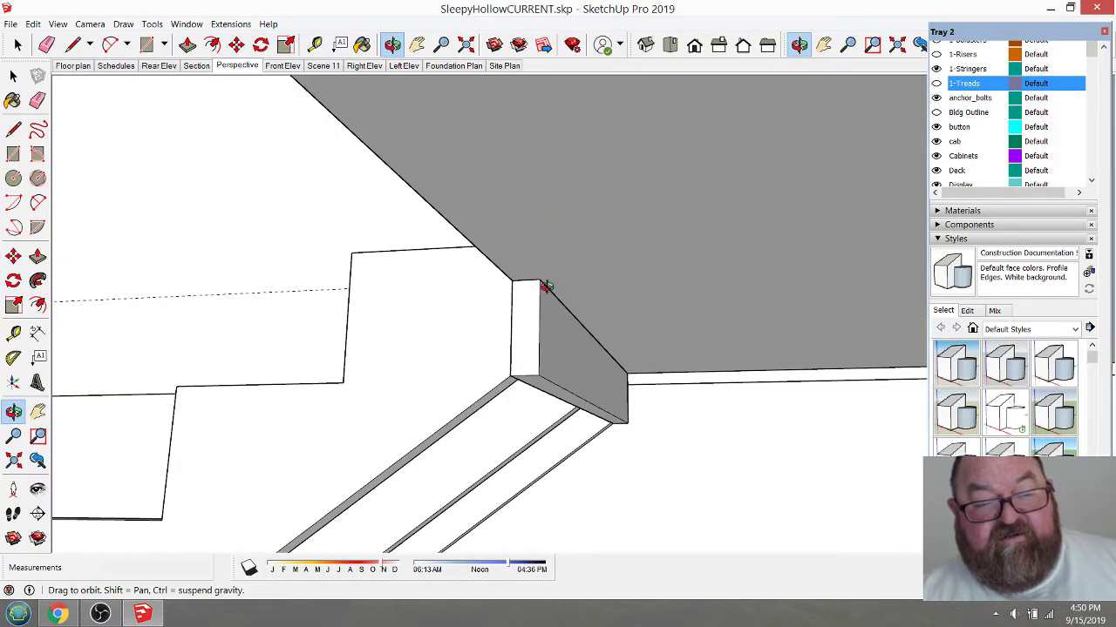
drag(543, 347, 581, 242)
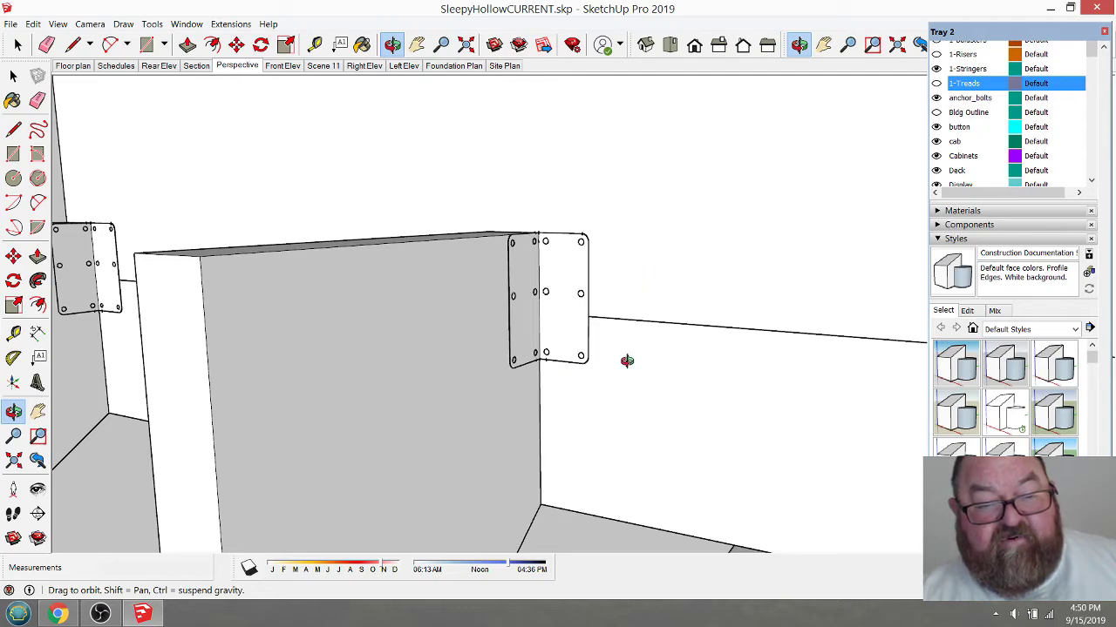
drag(670, 268, 740, 314)
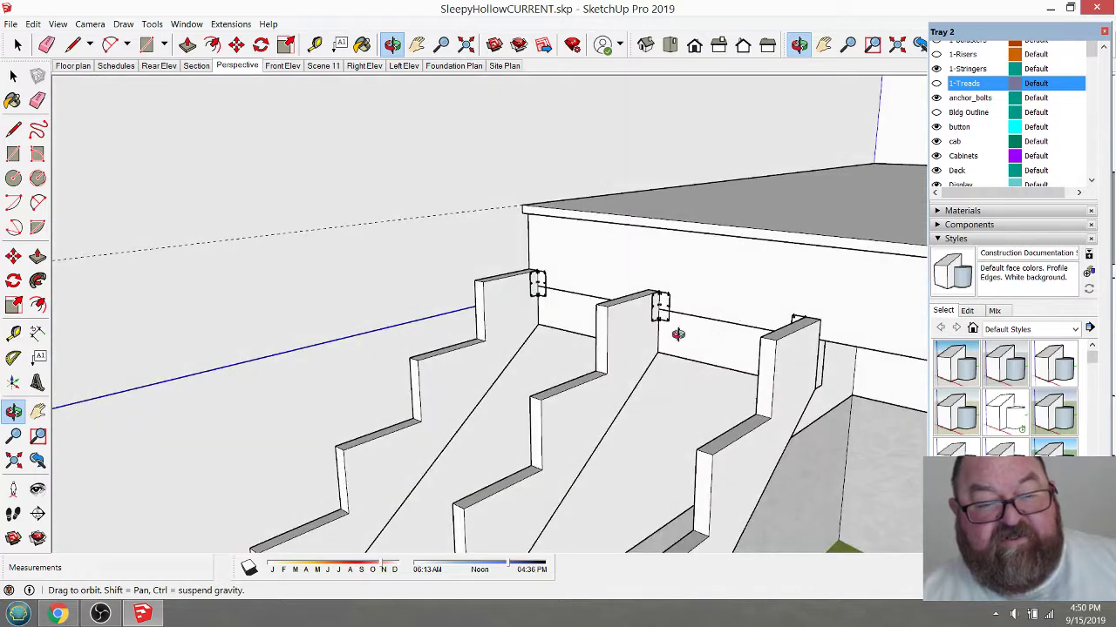
- Orbit to the top step and tape-measure the deck edge to top tread rise: 7 1/4"
drag(794, 285, 740, 311)
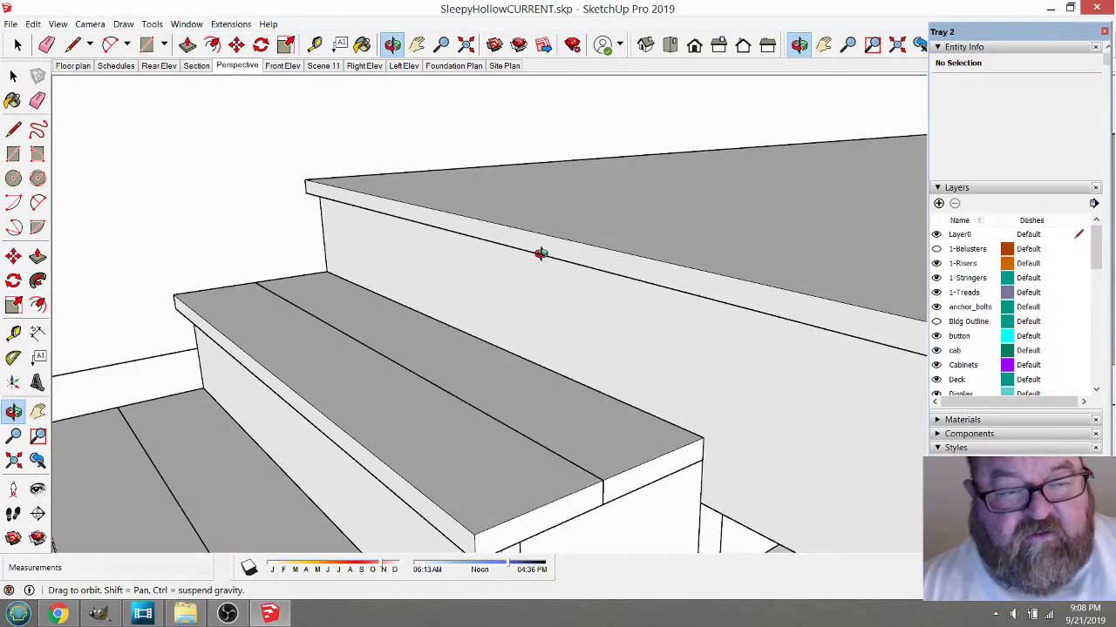
drag(606, 252, 610, 238)
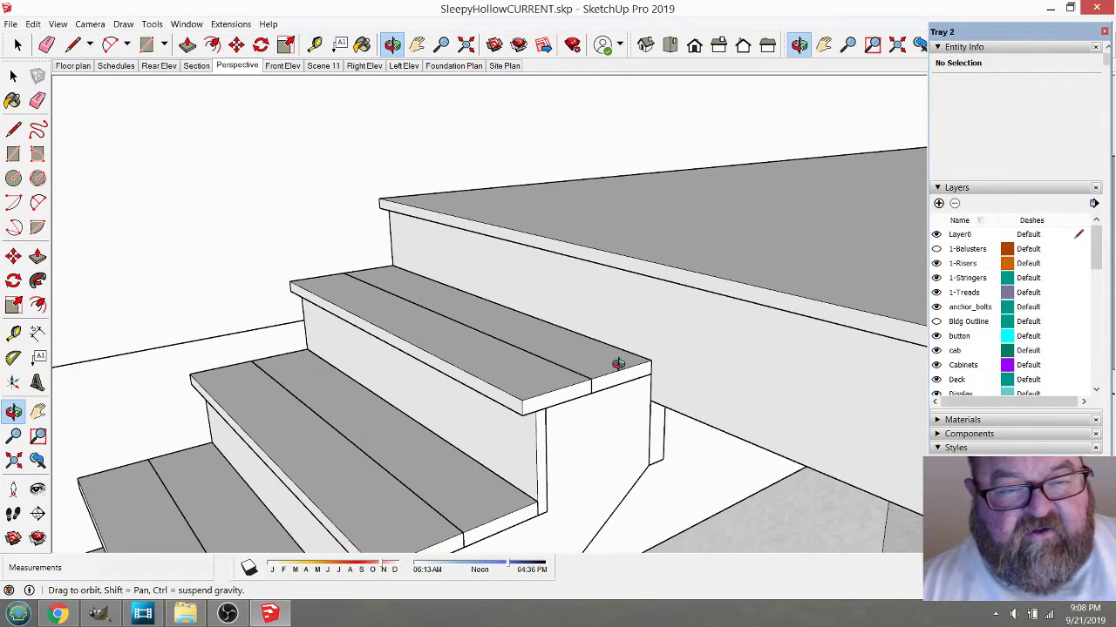
drag(660, 351, 648, 323)
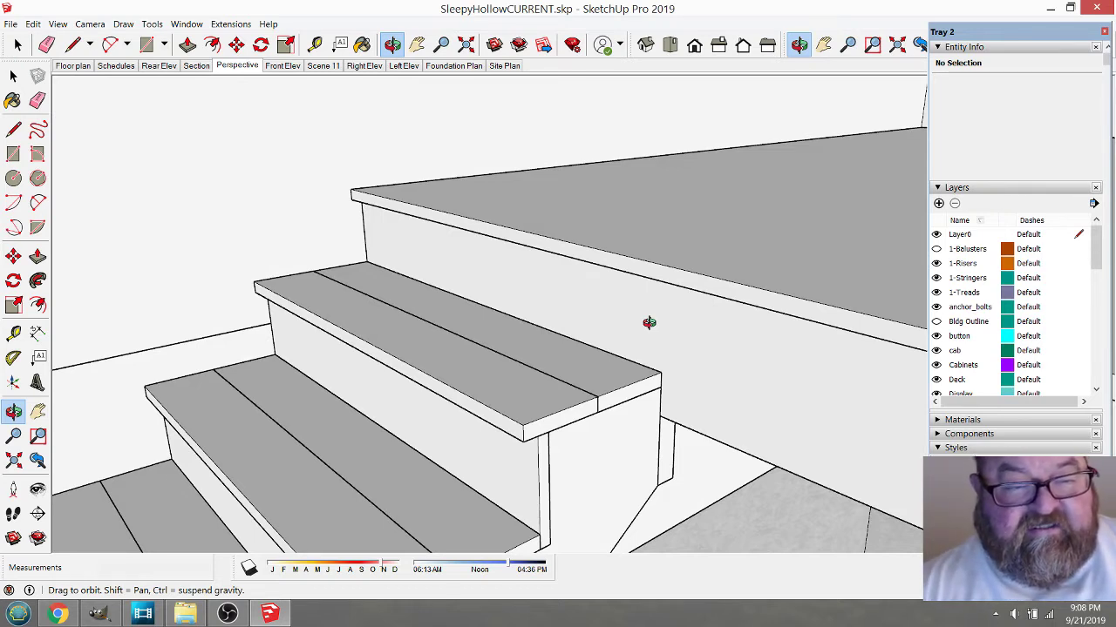
click(316, 48)
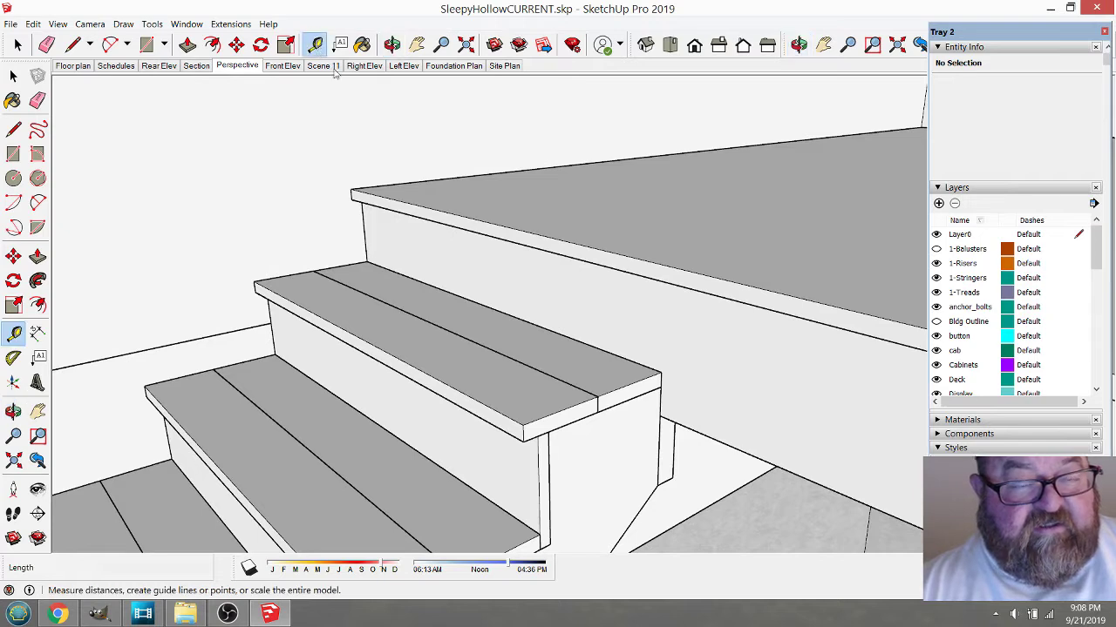
click(613, 251)
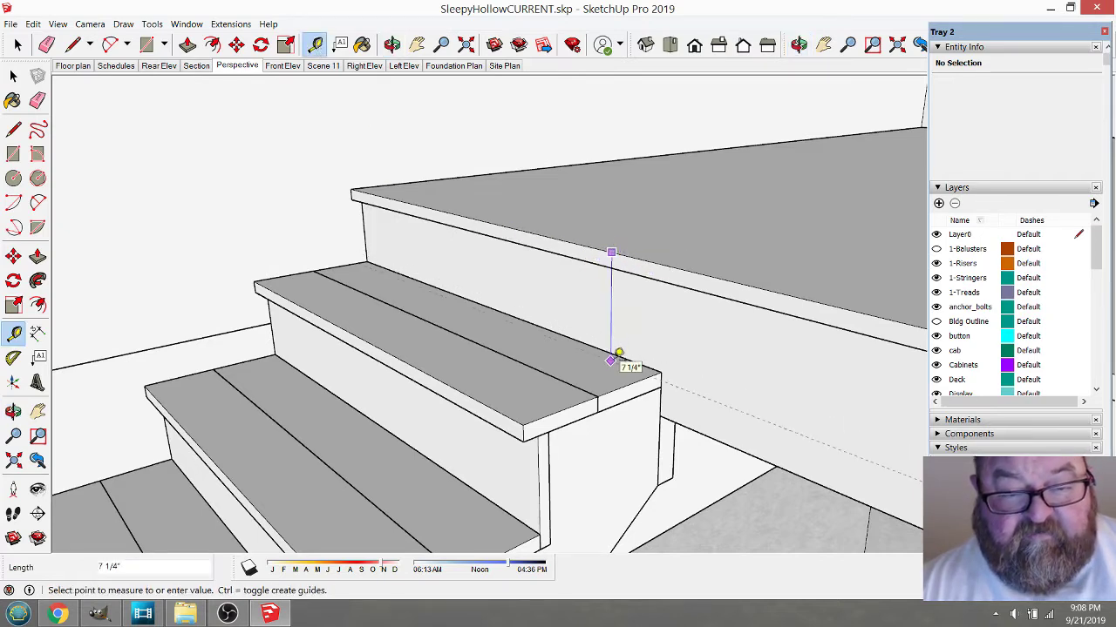
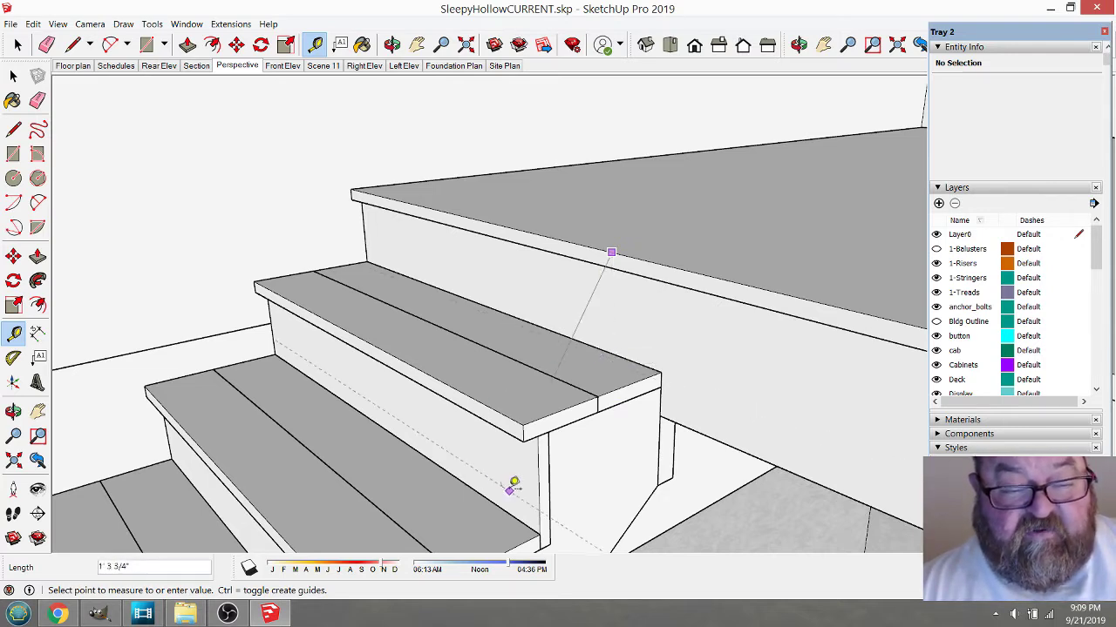
- Finish the deck-to-tread measurement, then hide the treads and orbit to view the stringers side-on
click(546, 395)
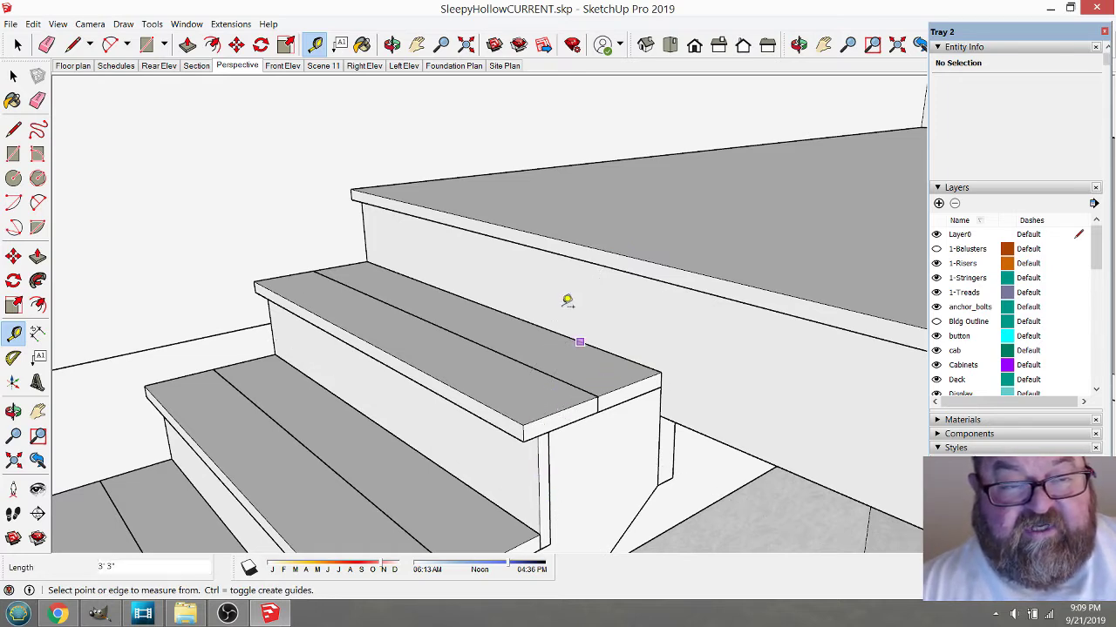
scroll(969, 300, down, 1)
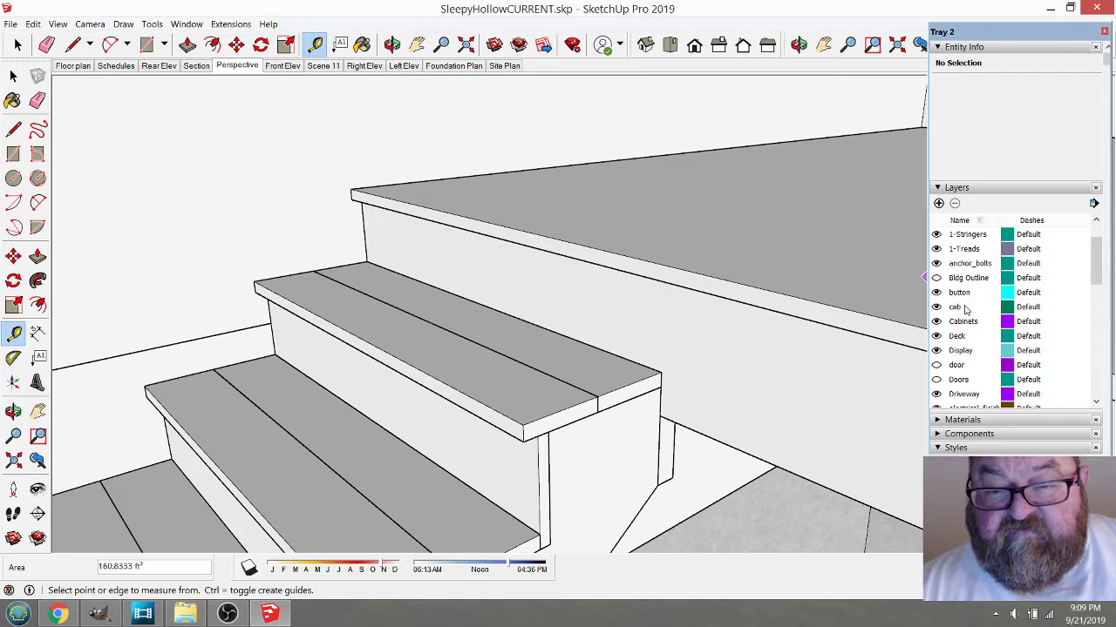
scroll(958, 340, up, 1)
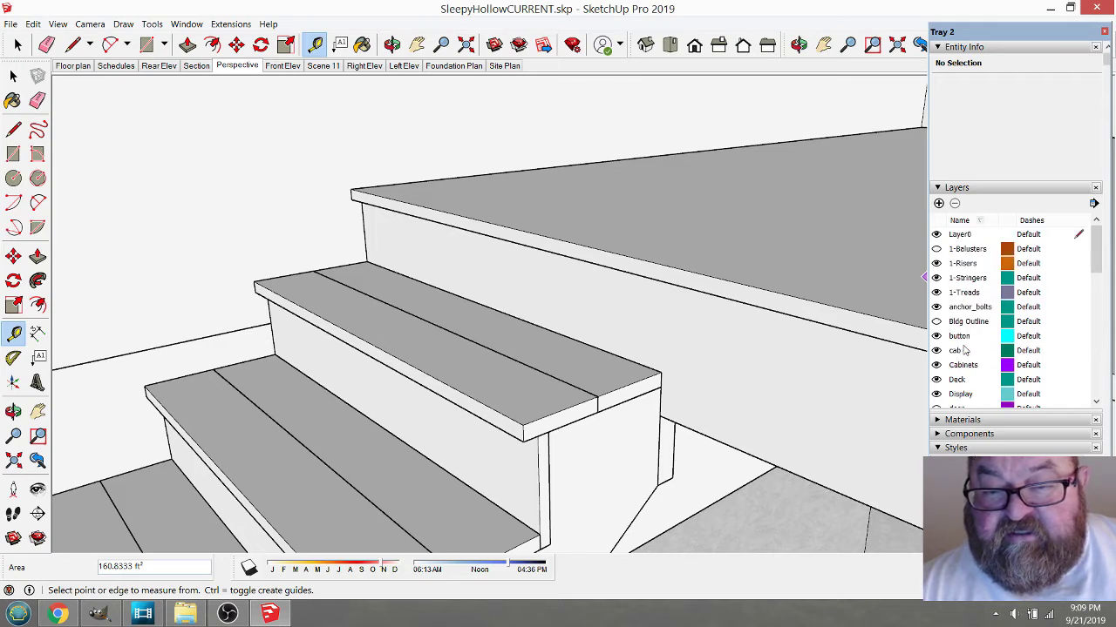
click(946, 294)
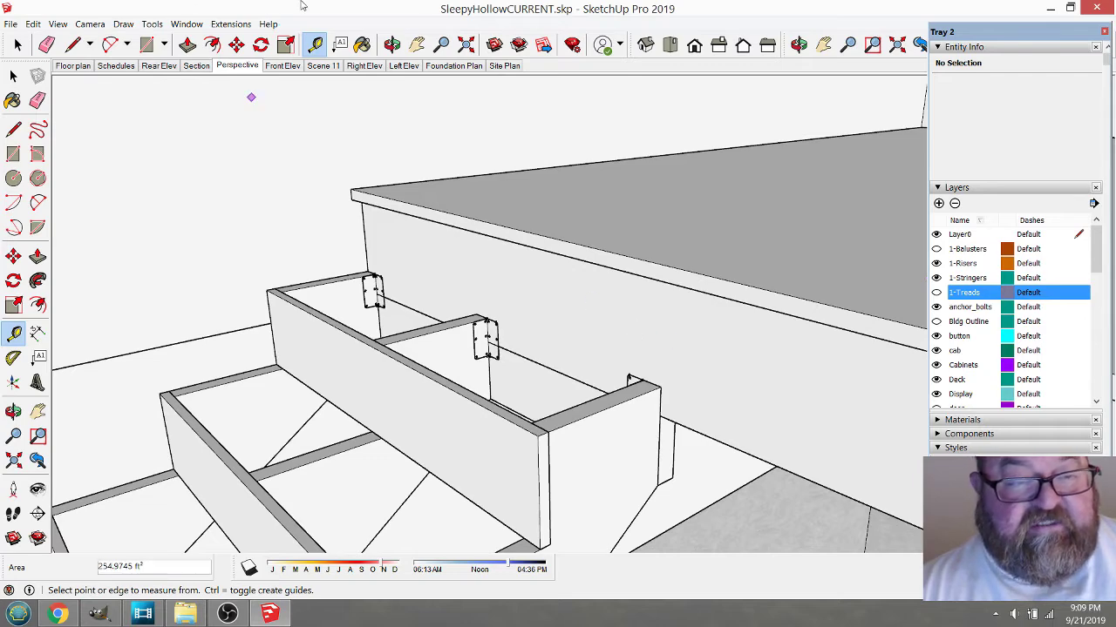
click(391, 45)
drag(577, 292, 565, 253)
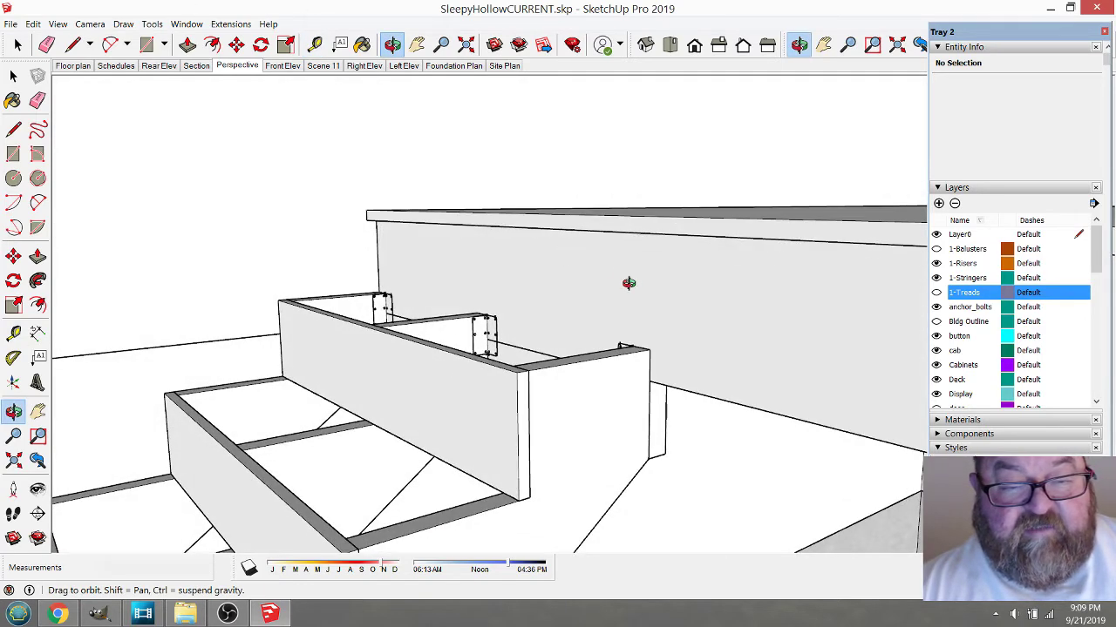
mouse_move(629, 282)
mouse_down()
mouse_move(685, 323)
mouse_move(653, 284)
mouse_move(627, 276)
mouse_move(637, 269)
mouse_up()
- Measure from the top of the stringer up to the deck edge
click(314, 45)
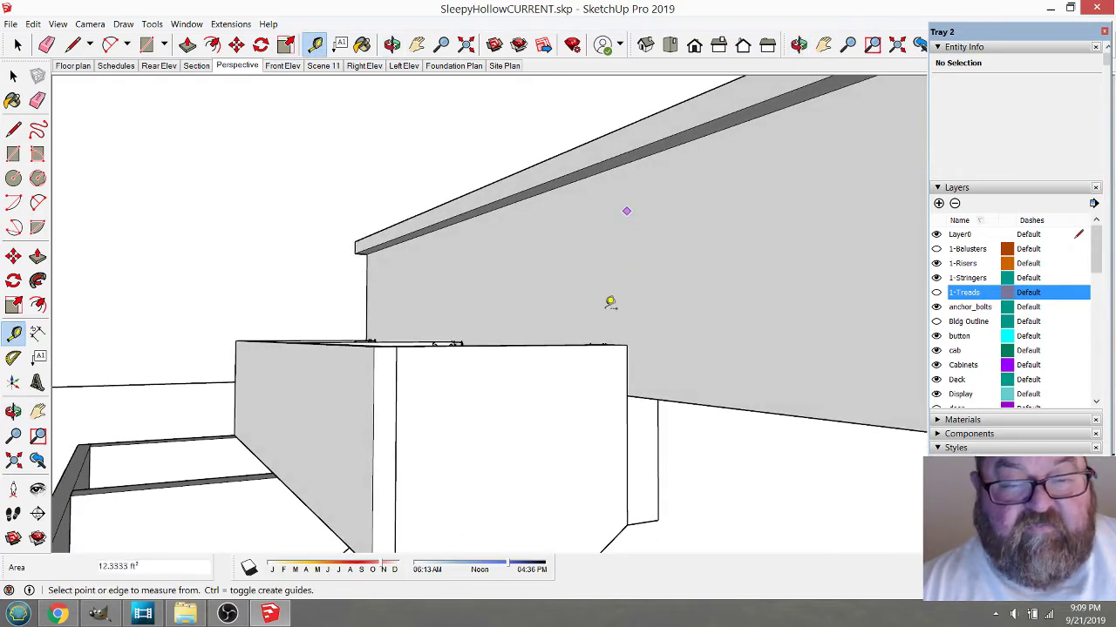
click(626, 346)
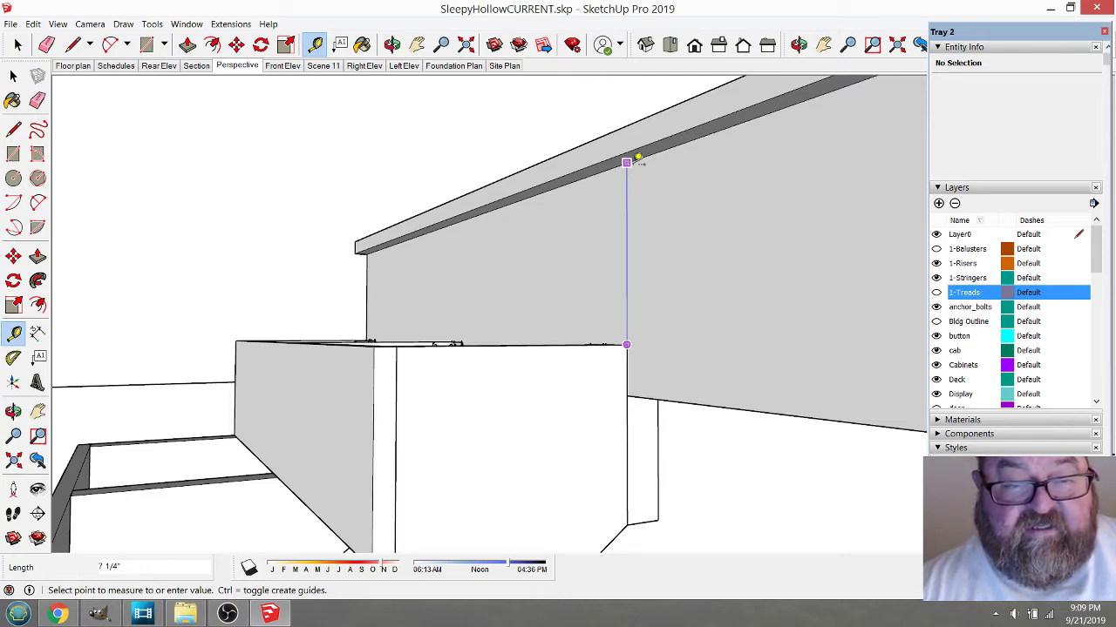
click(626, 163)
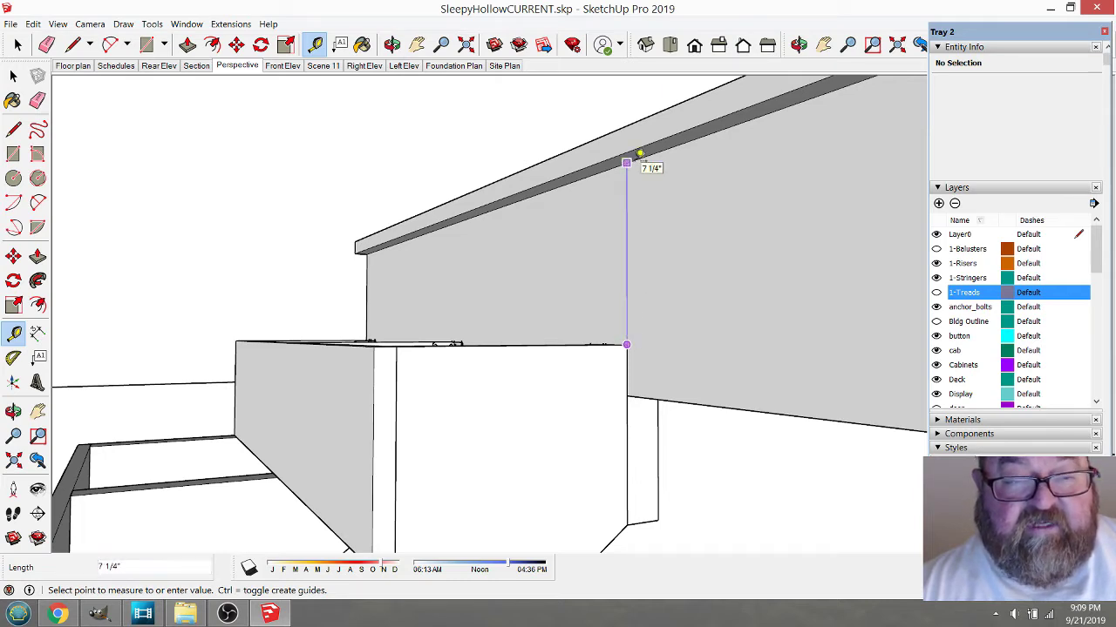
click(637, 155)
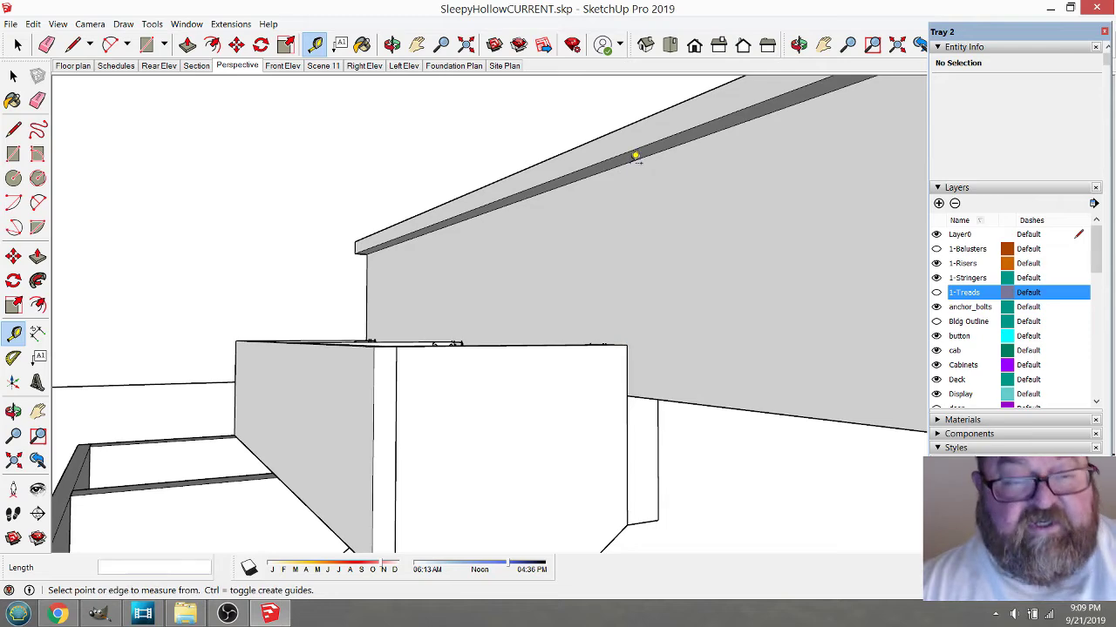
- Show the treads again and measure the top riser height from the deck edge
click(392, 45)
drag(540, 227, 750, 348)
click(937, 293)
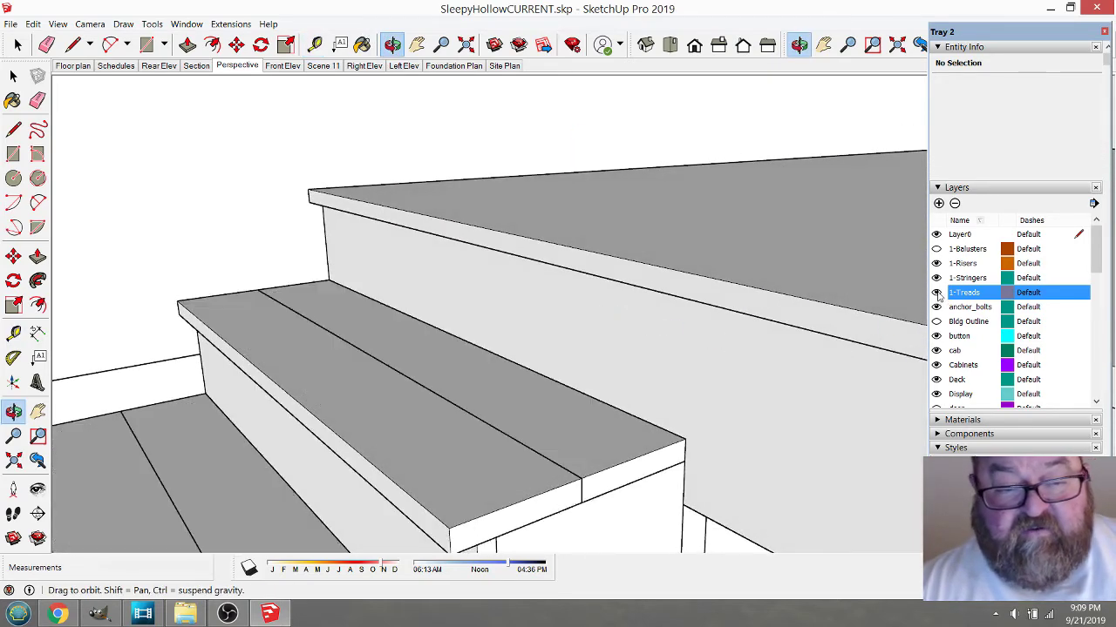
click(315, 44)
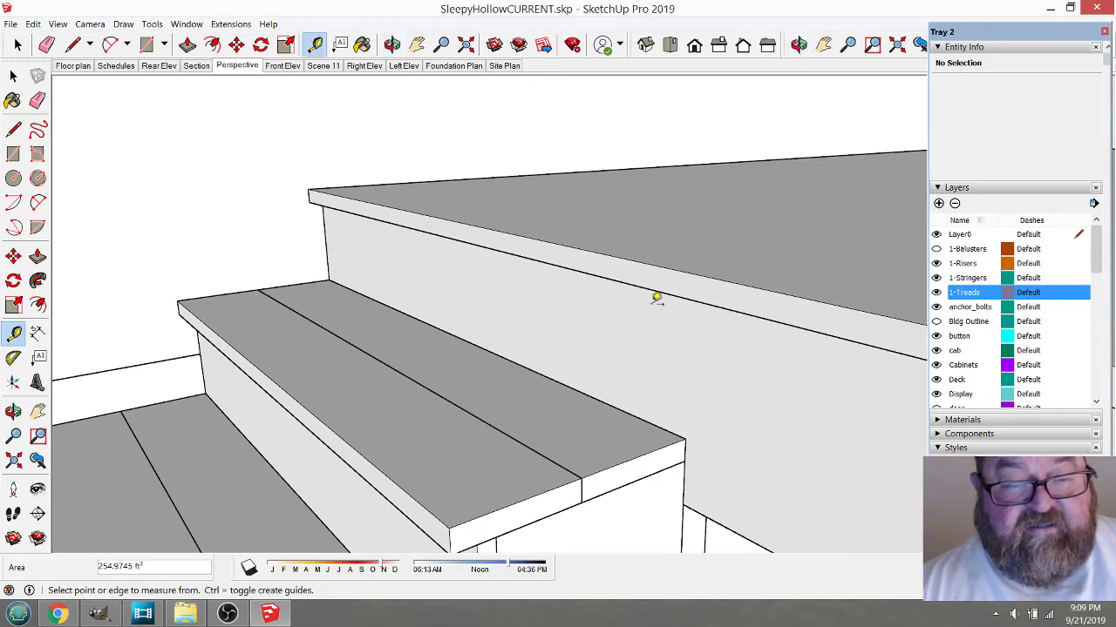
click(673, 266)
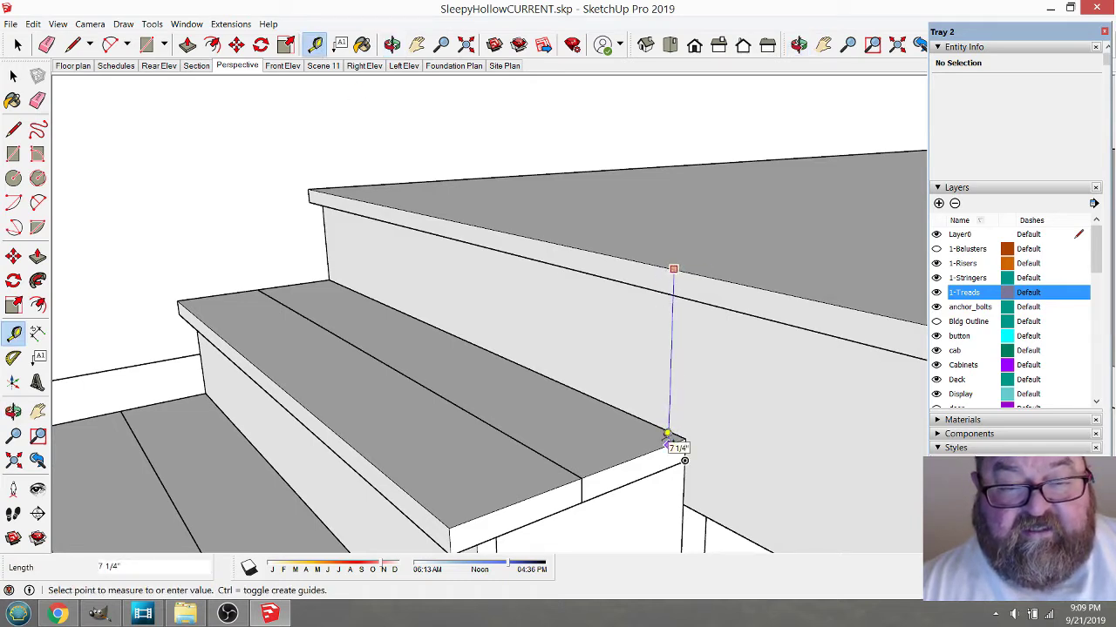
click(666, 433)
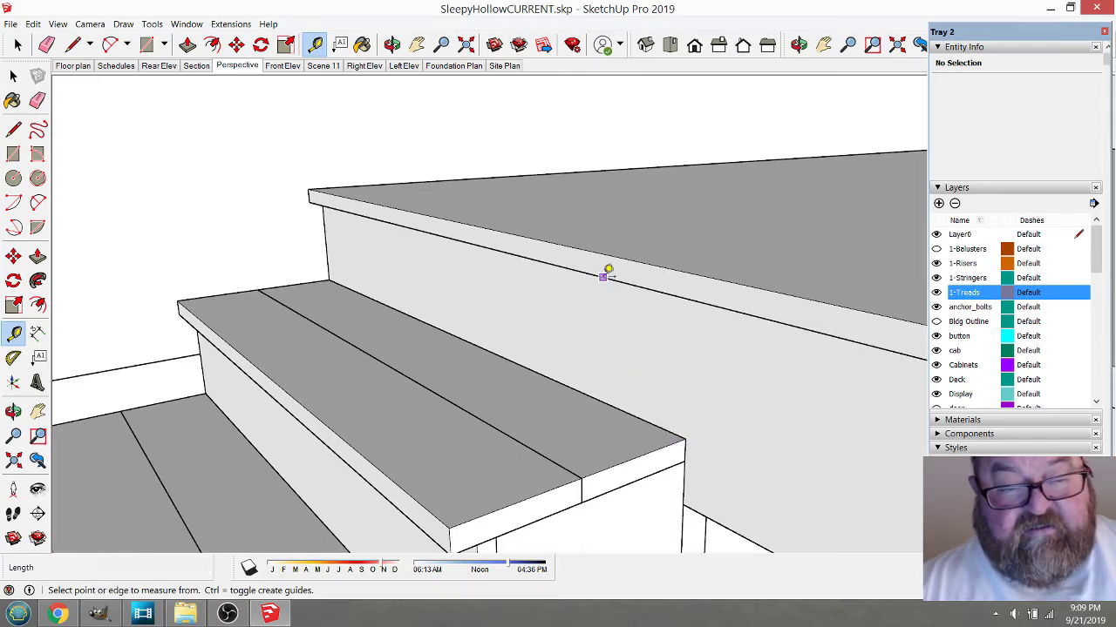
scroll(605, 270, down, 1)
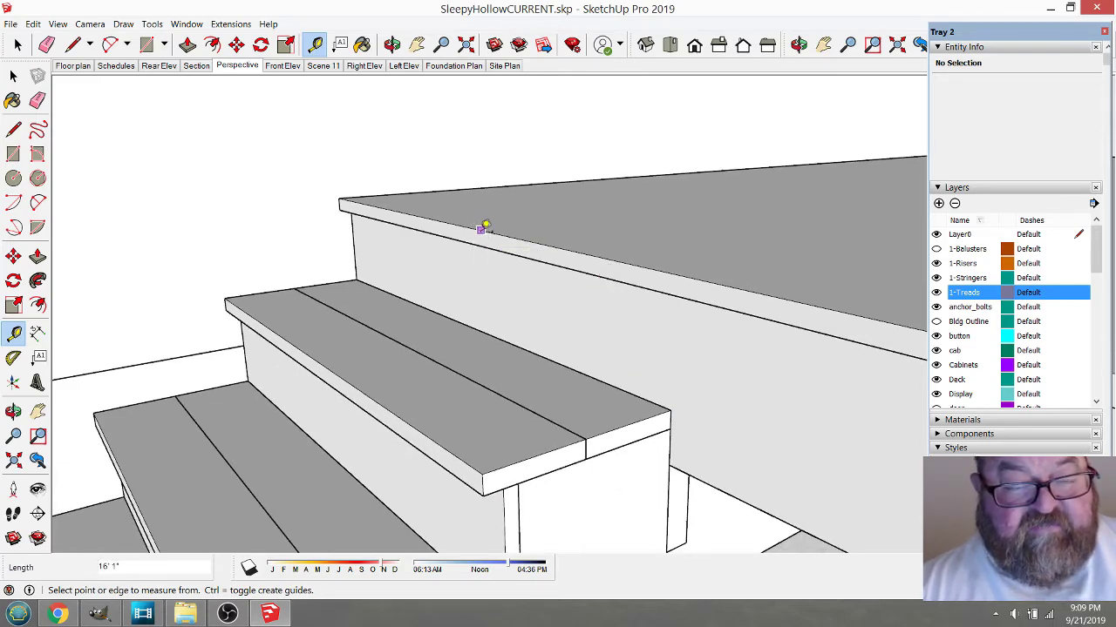
middle_drag(495, 301, 593, 234)
scroll(654, 336, down, 2)
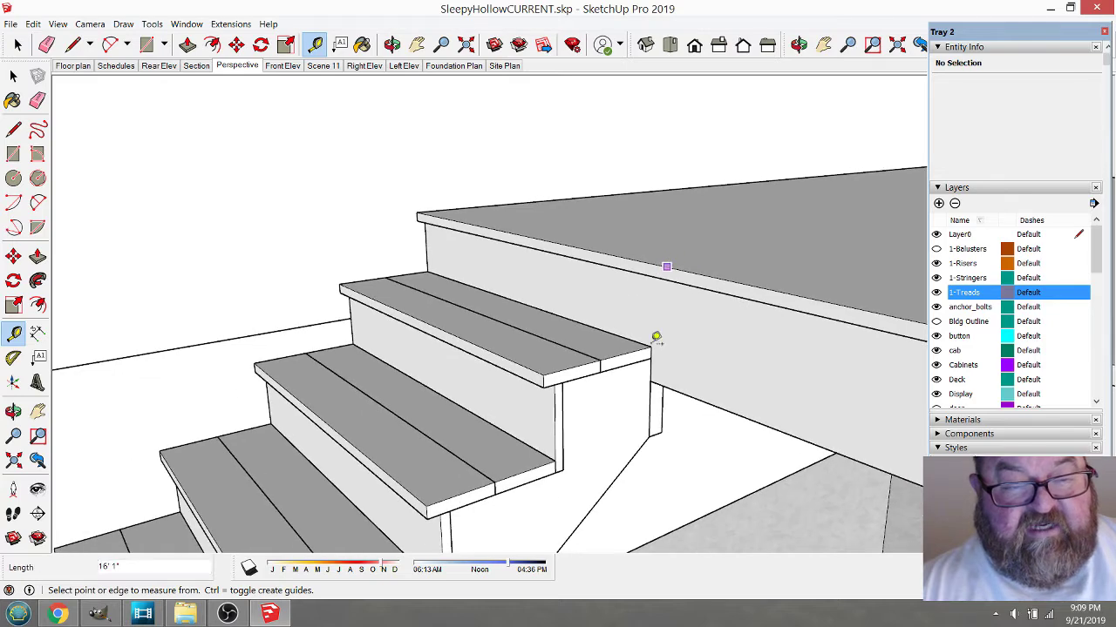
scroll(643, 354, up, 3)
- Orbit and zoom the view down toward the lower stair treads
click(633, 359)
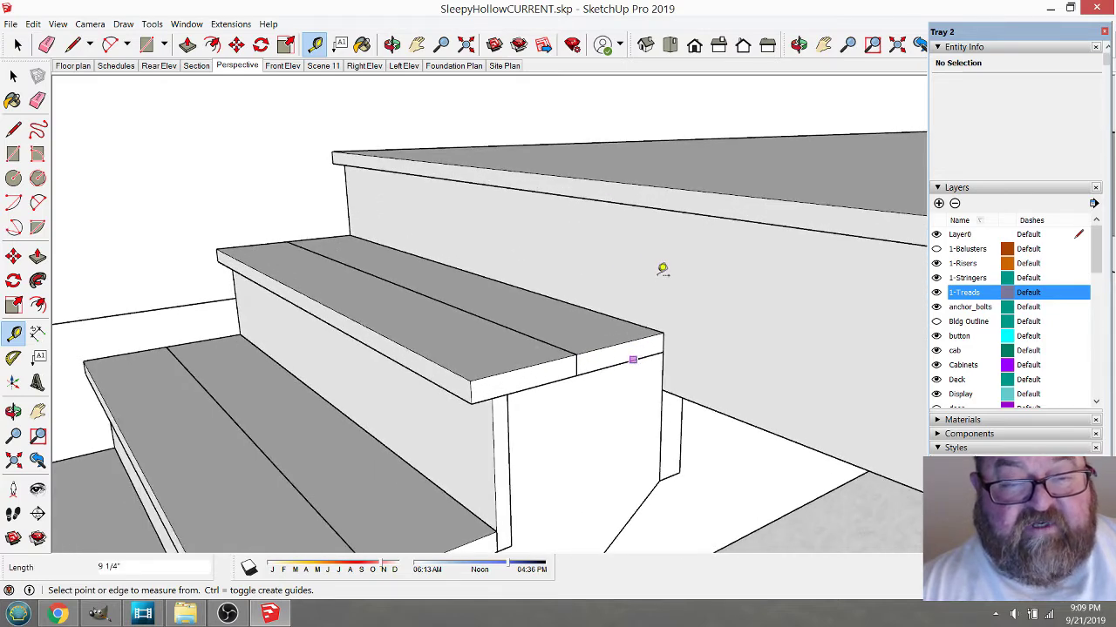
click(392, 45)
drag(874, 378, 685, 293)
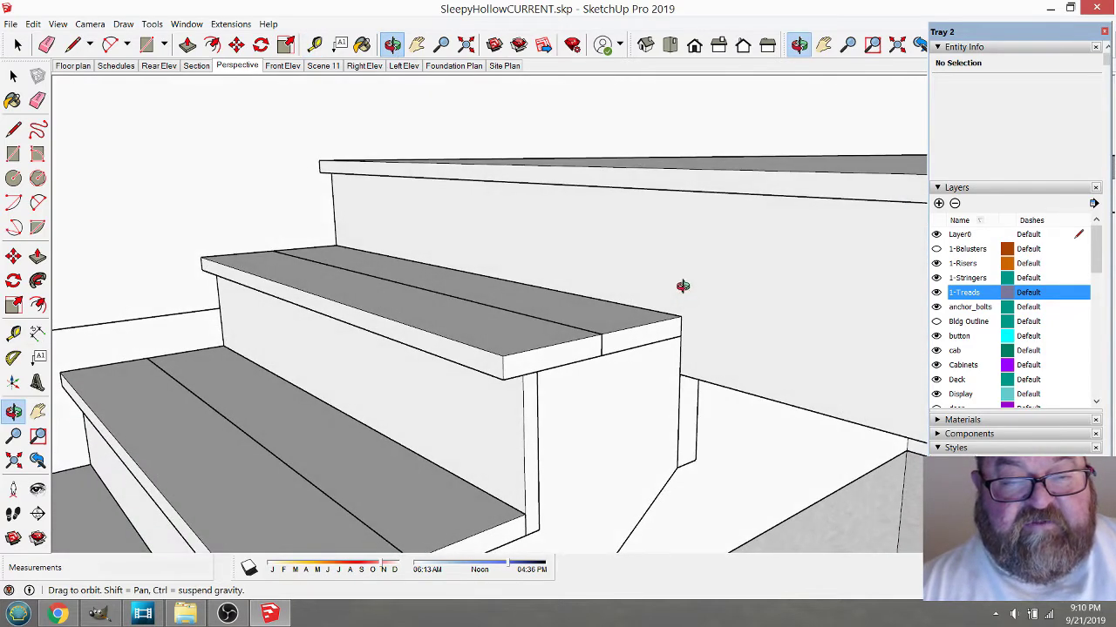
drag(637, 159, 649, 211)
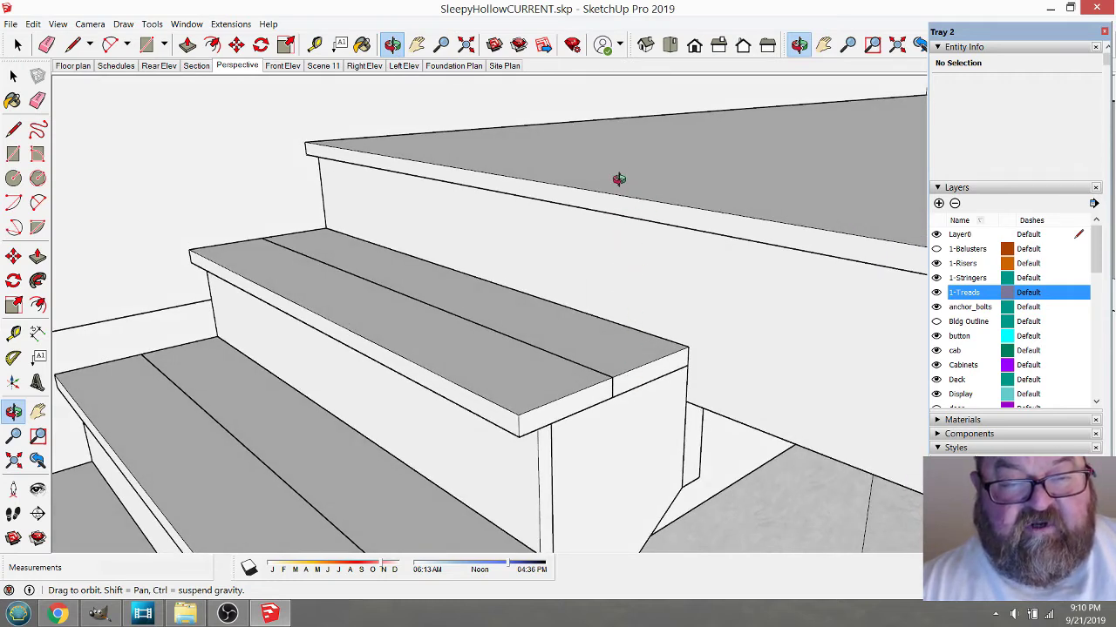
scroll(631, 203, down, 1)
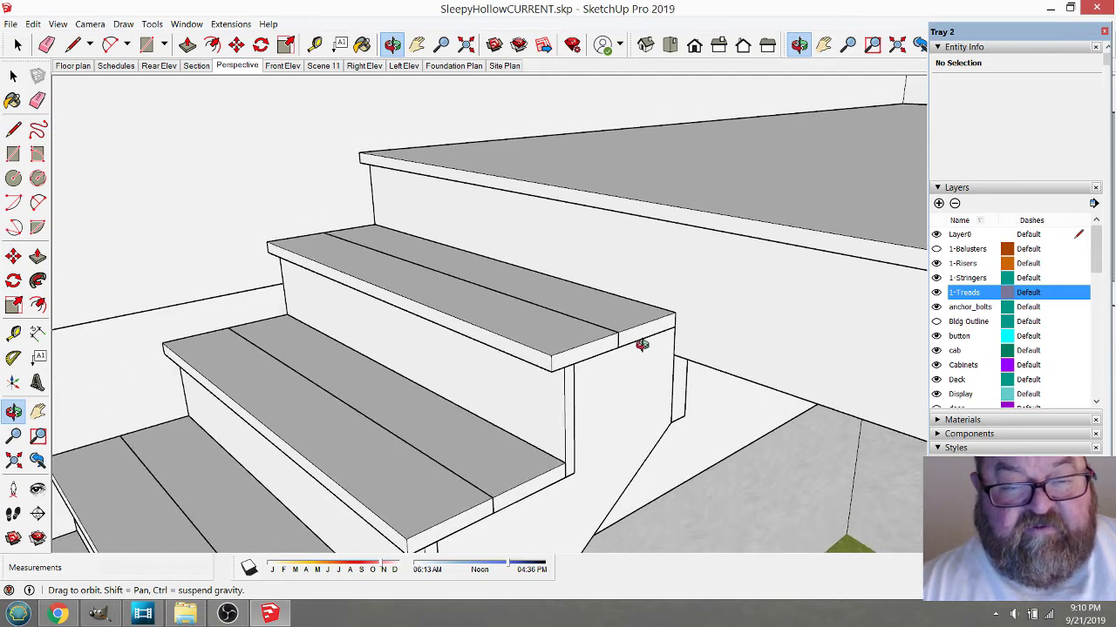
scroll(718, 204, down, 8)
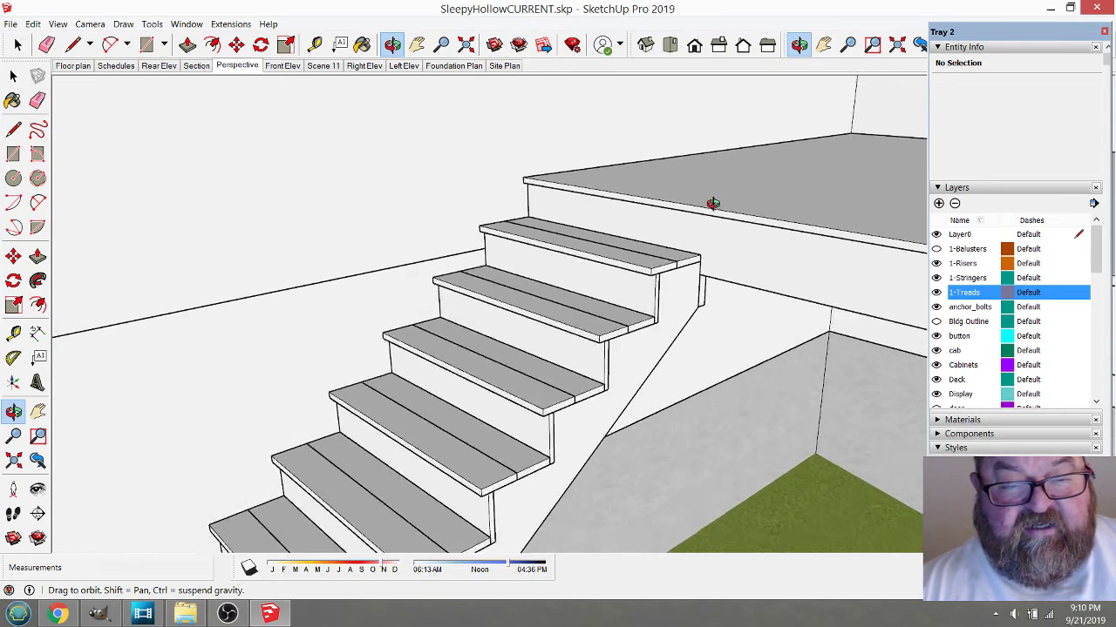
scroll(428, 534, up, 10)
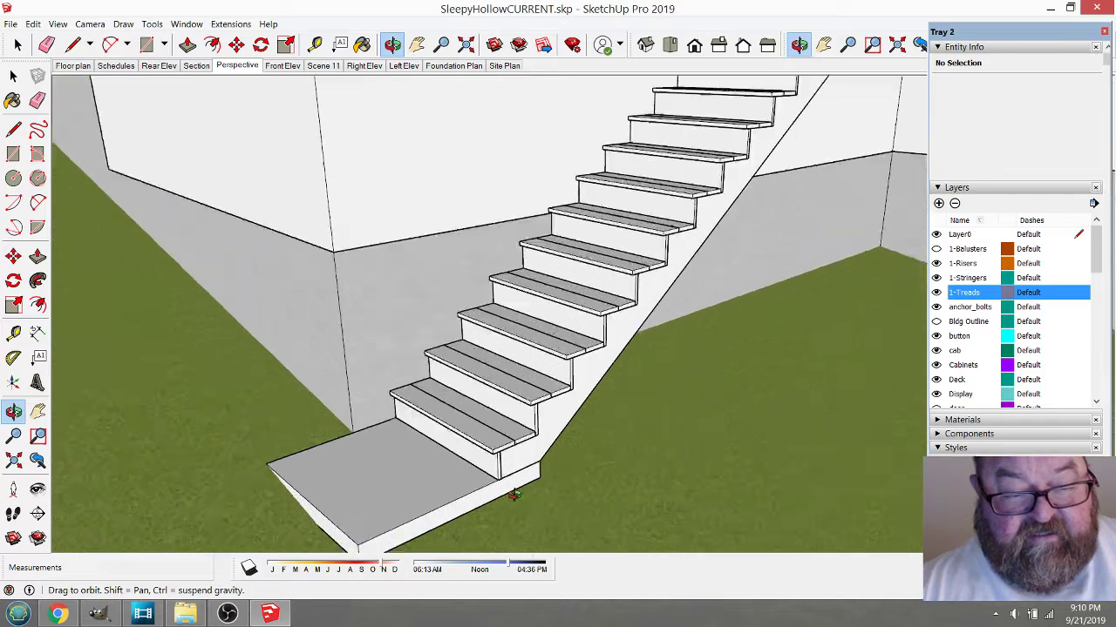
scroll(602, 379, up, 6)
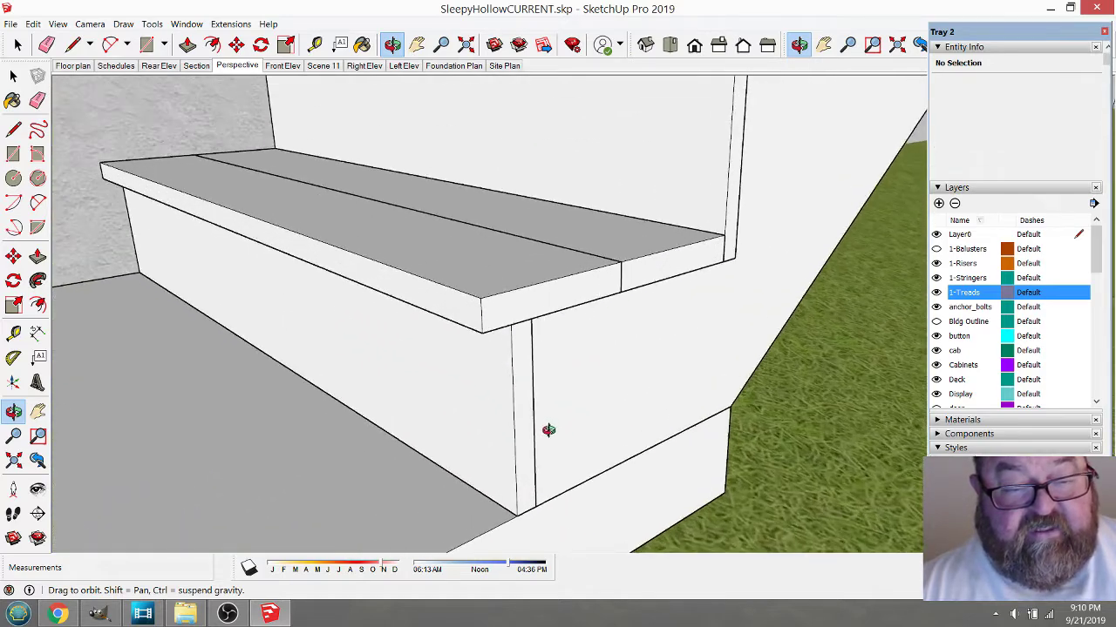
- Measure the bottom riser from the first tread edge to the landing, reading 7 1/4"
click(314, 44)
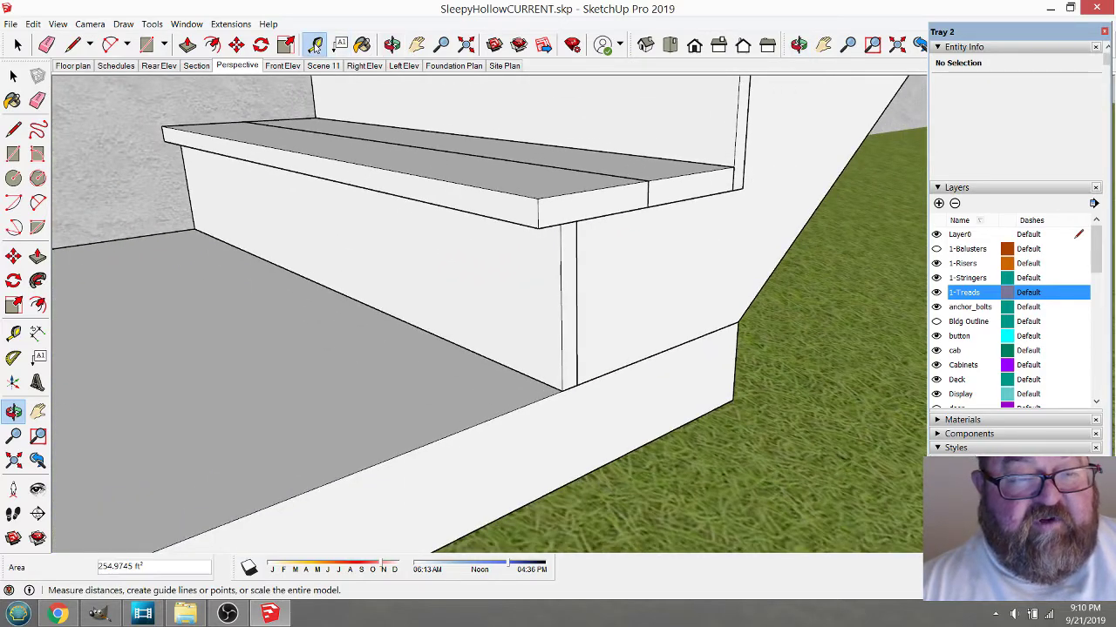
click(537, 196)
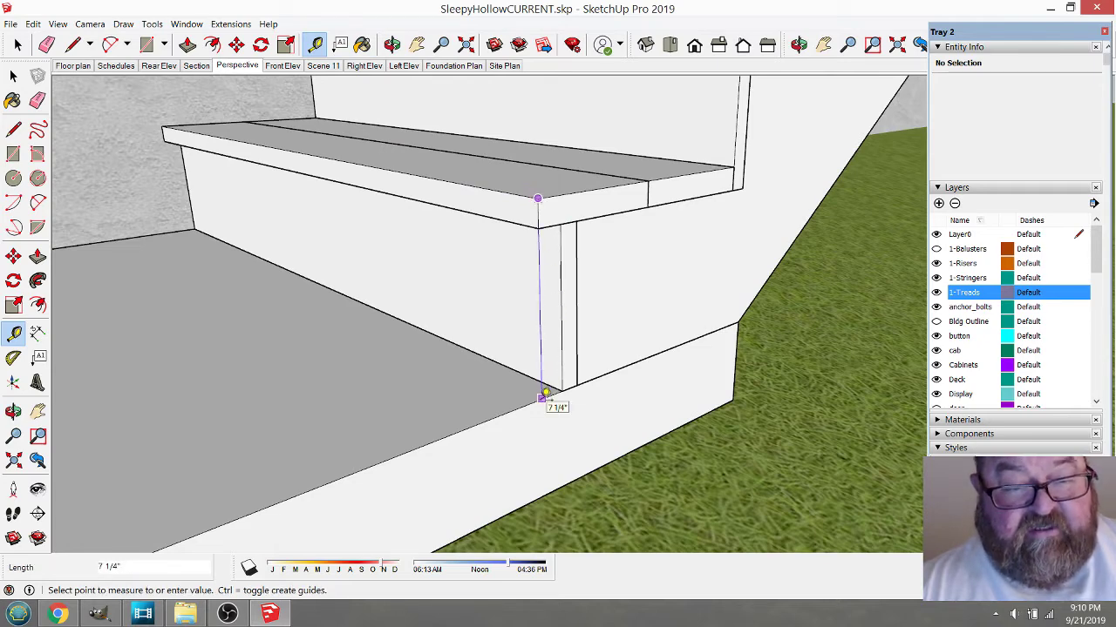
click(543, 394)
scroll(537, 398, down, 2)
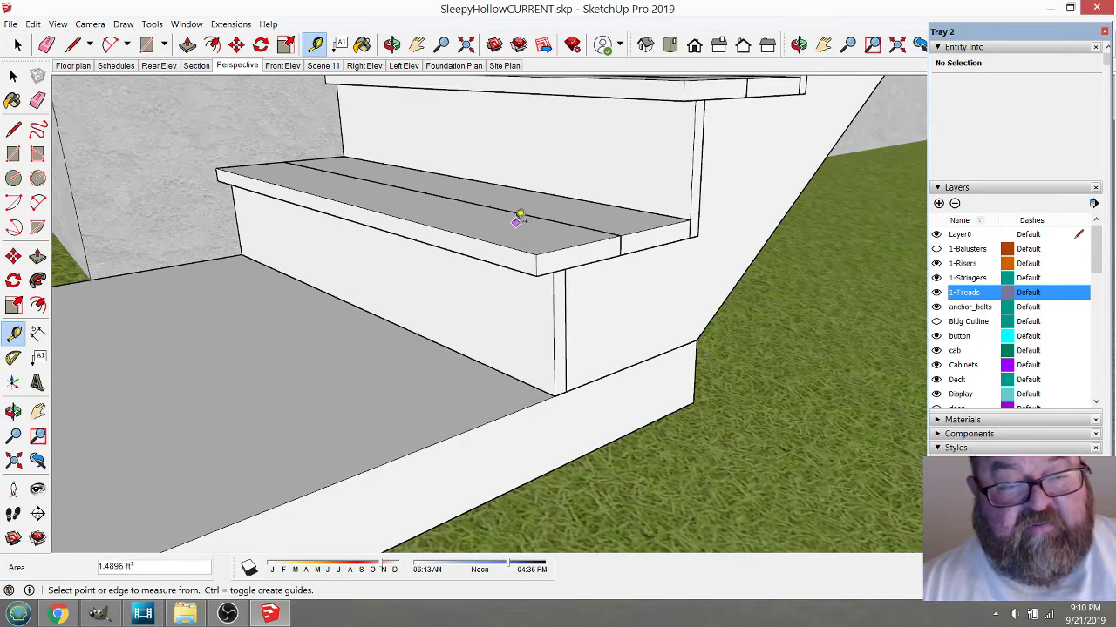
scroll(520, 390, down, 2)
scroll(466, 362, down, 2)
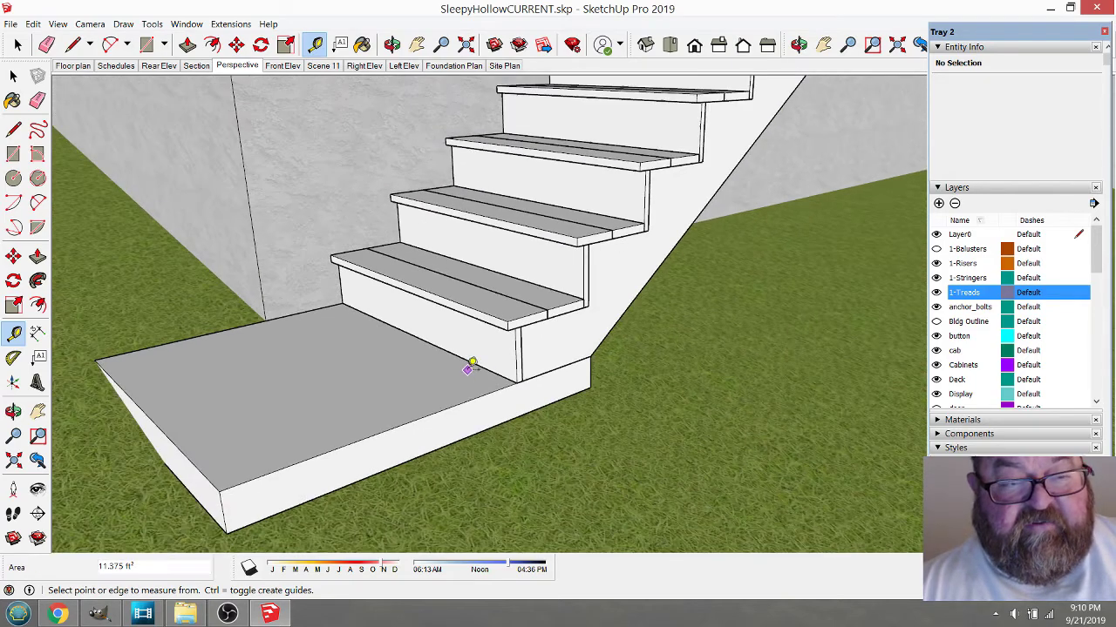
- Measure the upper risers between tread front corners, each reading 7 1/4"
scroll(503, 384, down, 4)
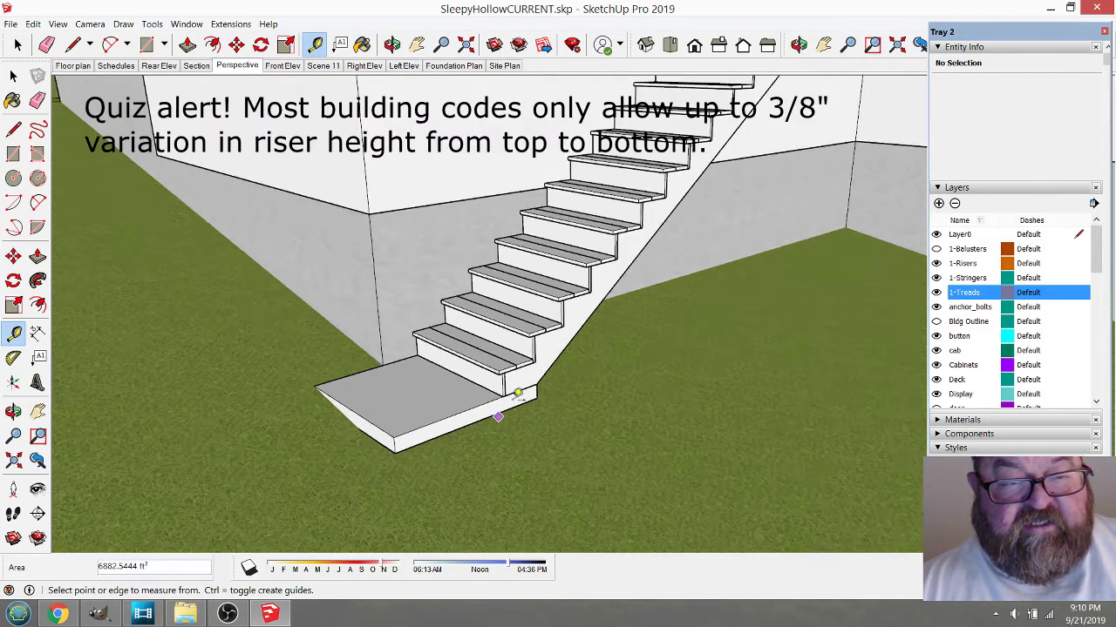
scroll(654, 173, up, 3)
scroll(654, 173, up, 2)
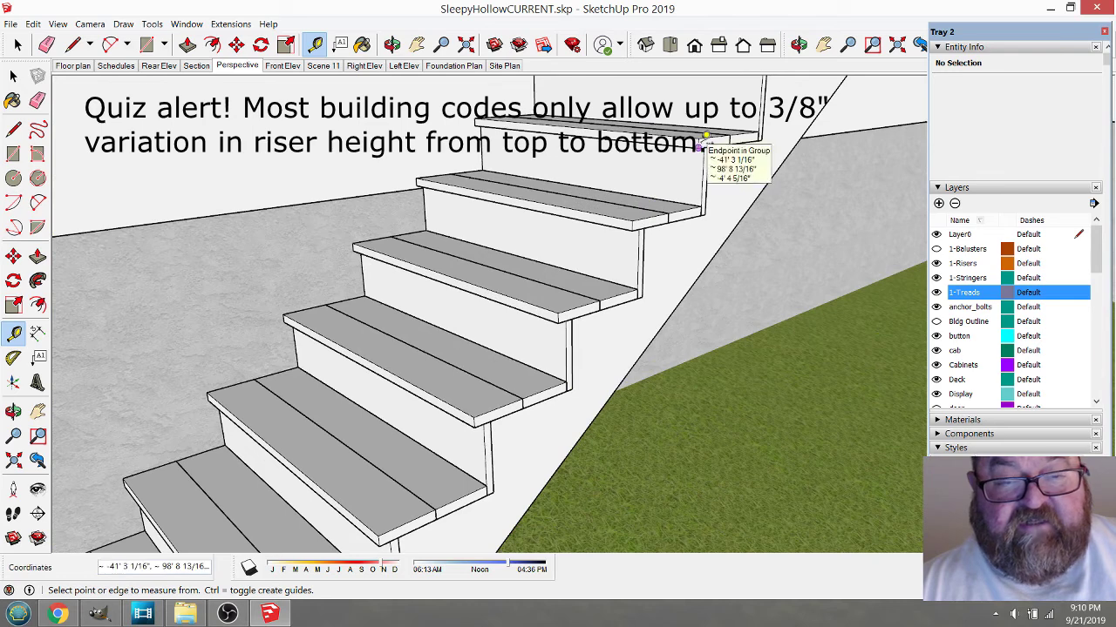
click(699, 138)
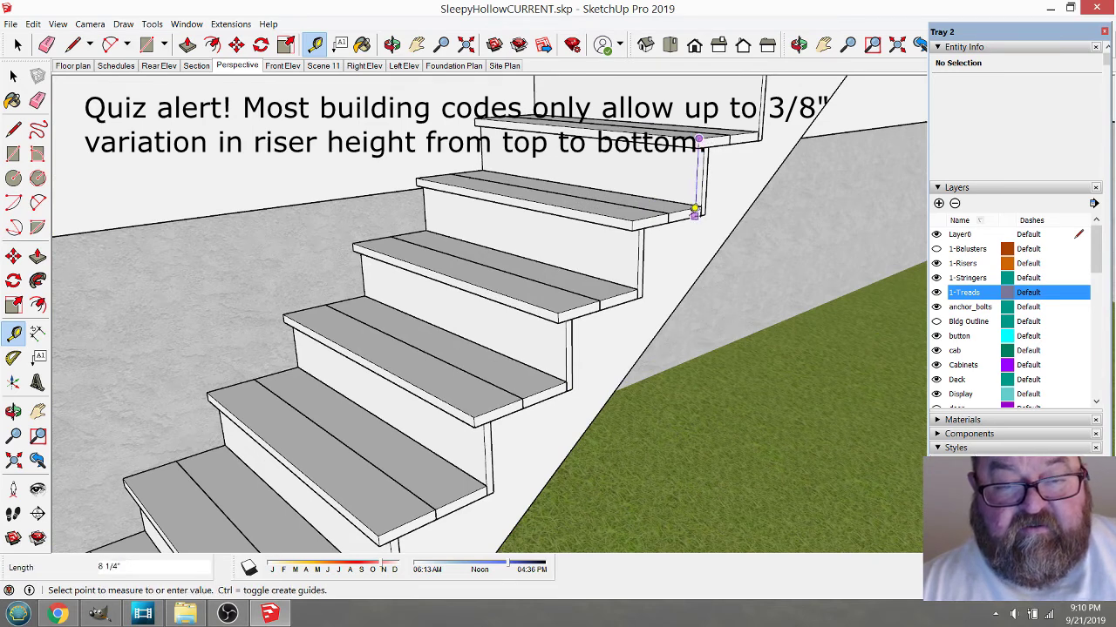
click(697, 205)
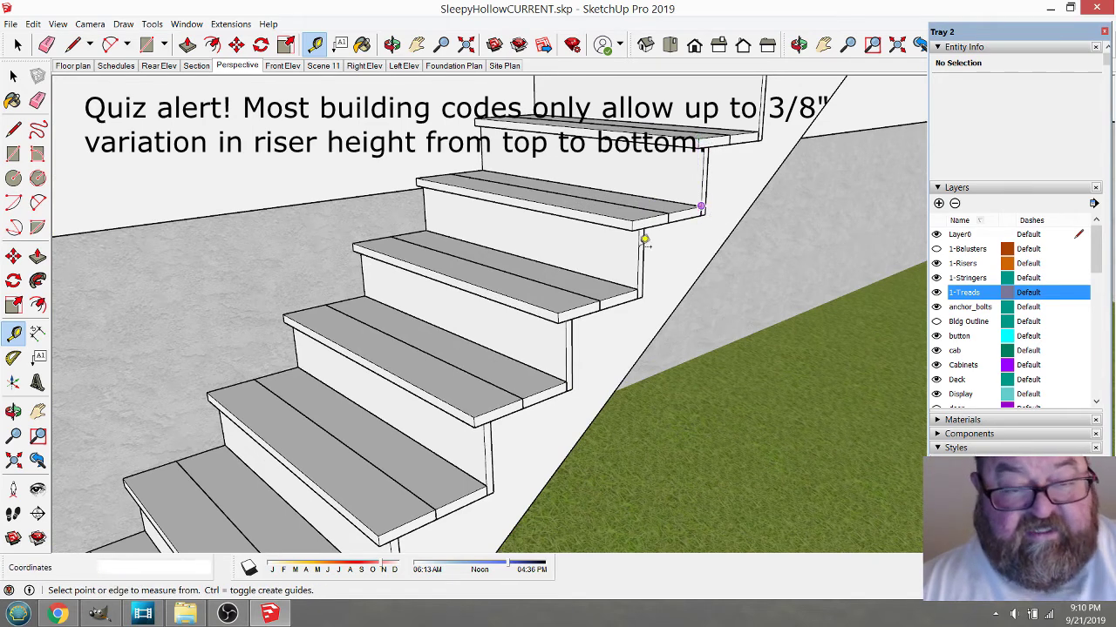
click(558, 311)
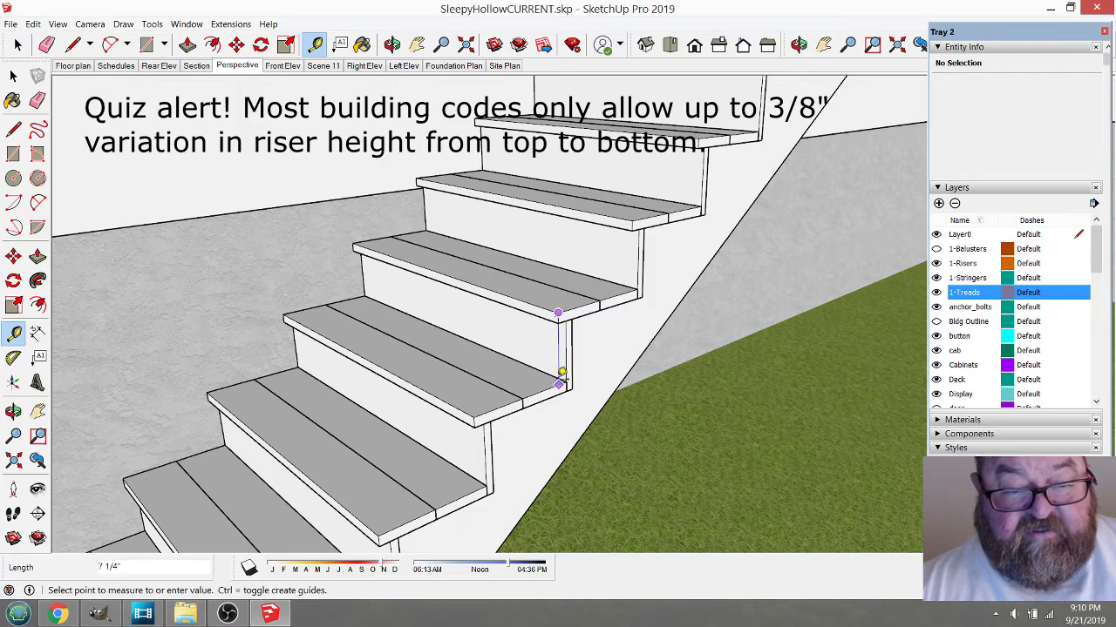
scroll(564, 370, down, 5)
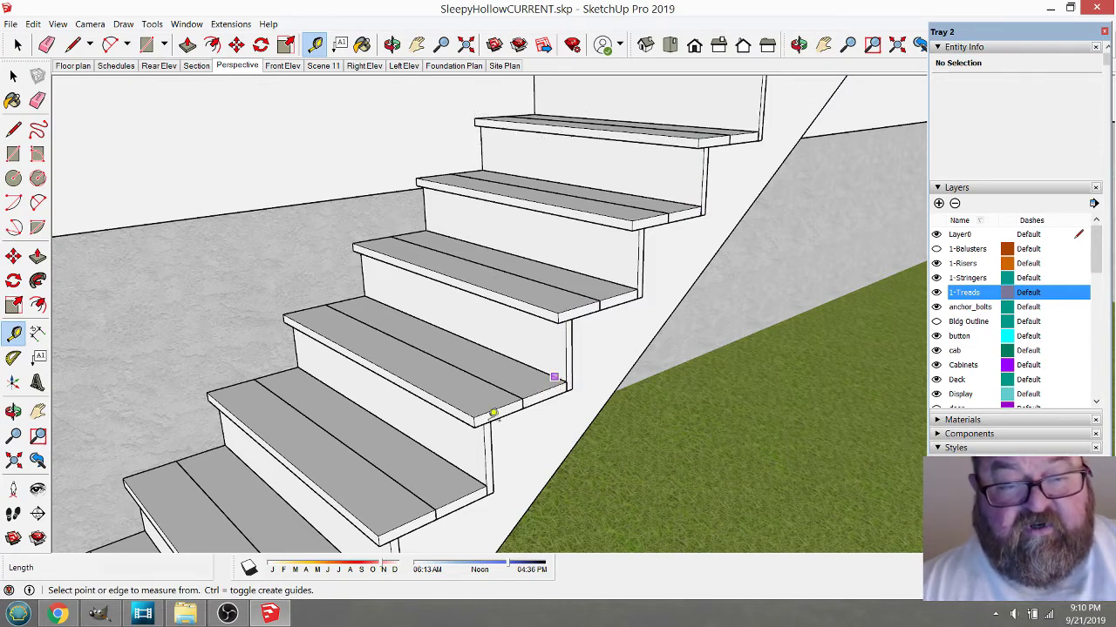
scroll(748, 105, up, 4)
scroll(748, 105, up, 5)
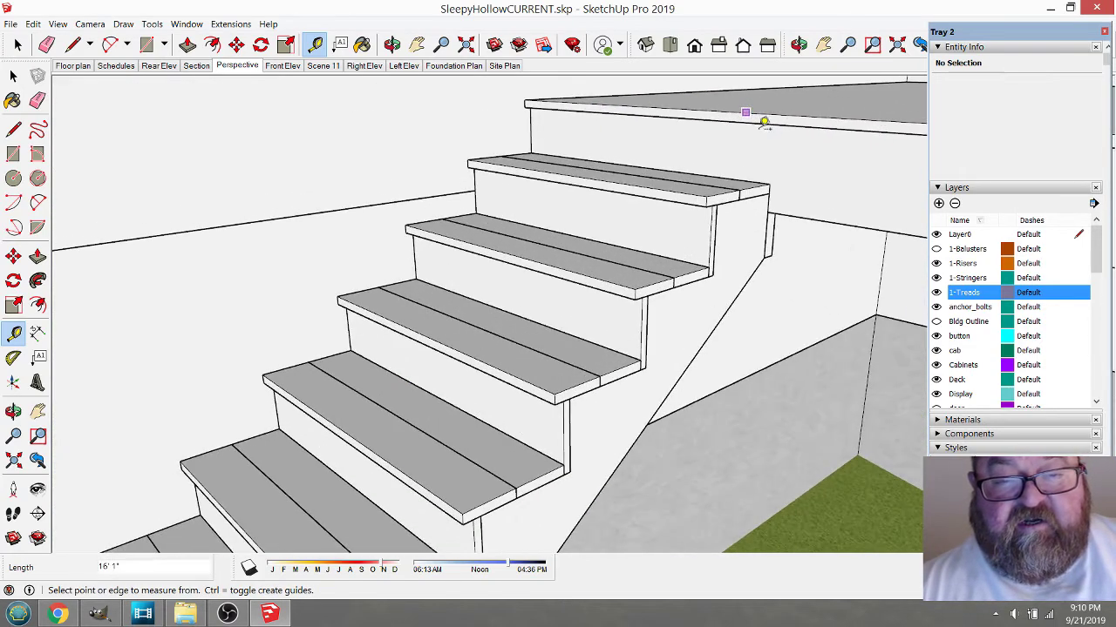
- Confirm the top riser from the deck edge is 7 1/4" and hide the 1-Treads layer
click(783, 90)
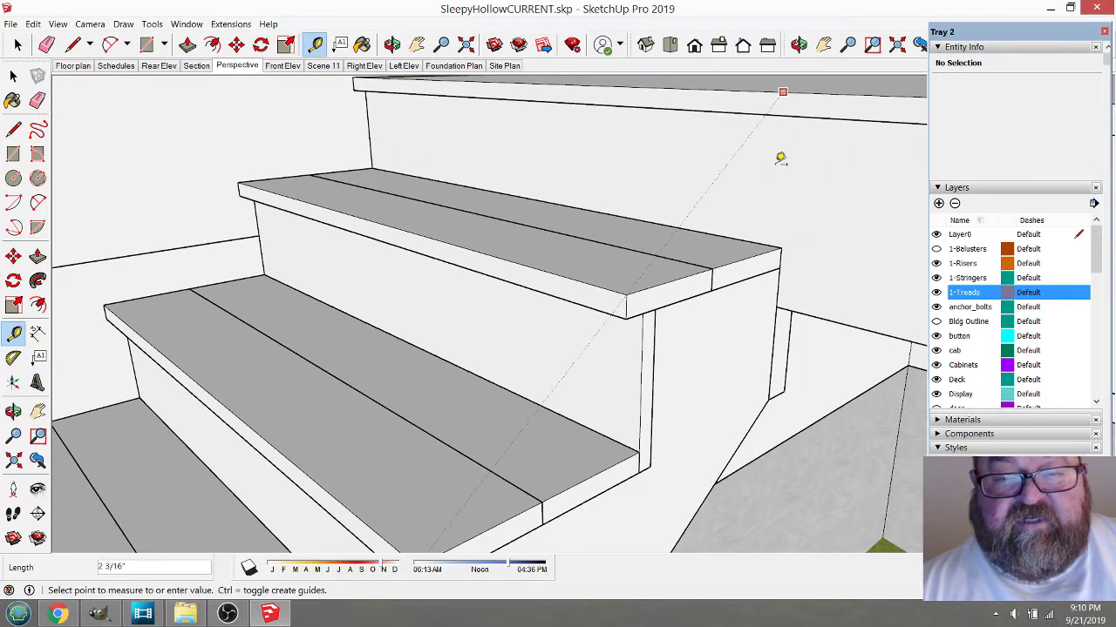
click(773, 248)
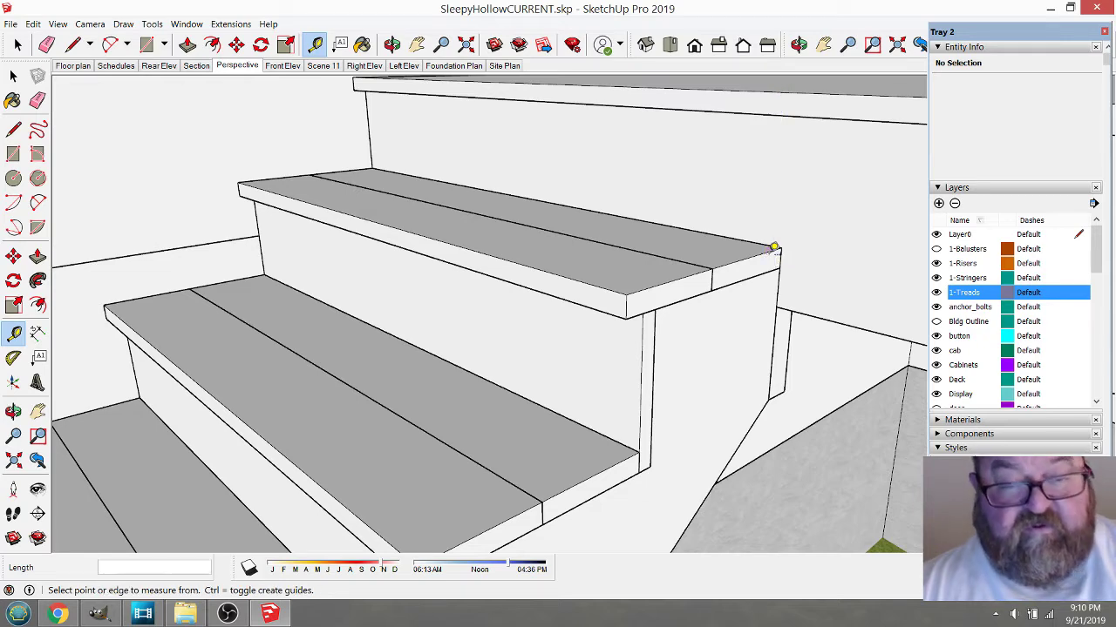
click(936, 293)
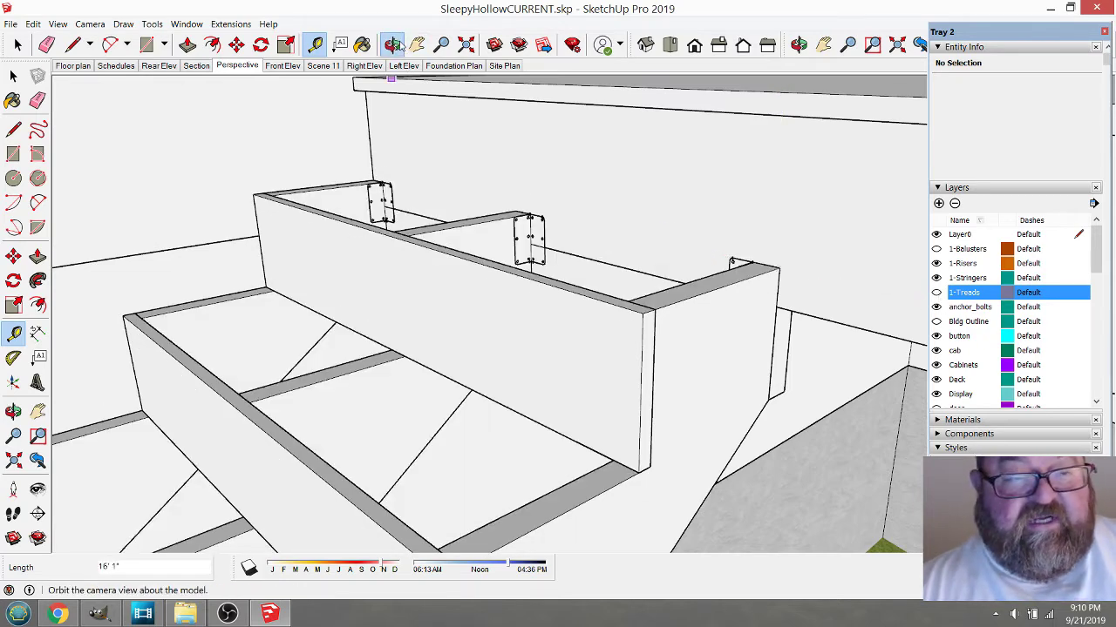
click(393, 45)
drag(627, 218, 760, 237)
drag(770, 323, 740, 284)
drag(728, 177, 464, 183)
drag(637, 248, 653, 224)
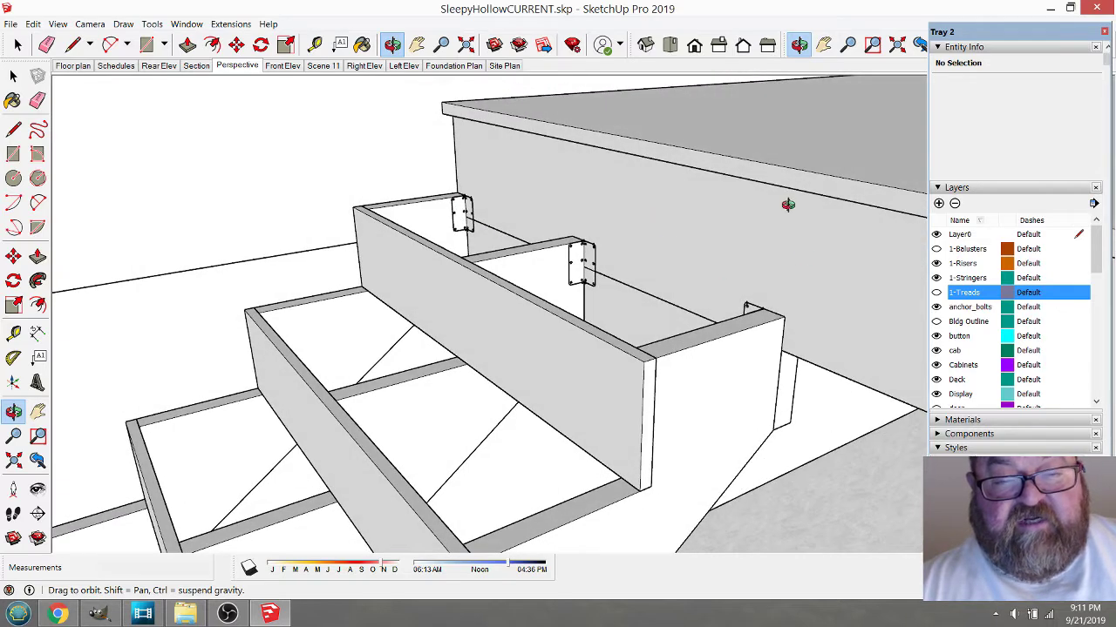
drag(800, 274, 806, 315)
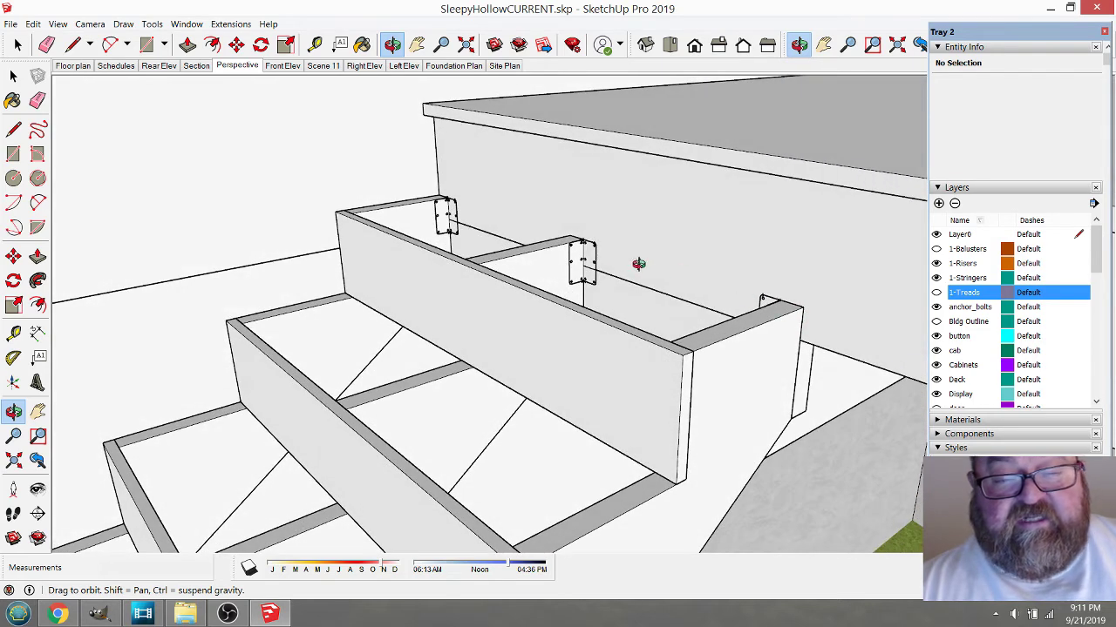
drag(761, 286, 805, 306)
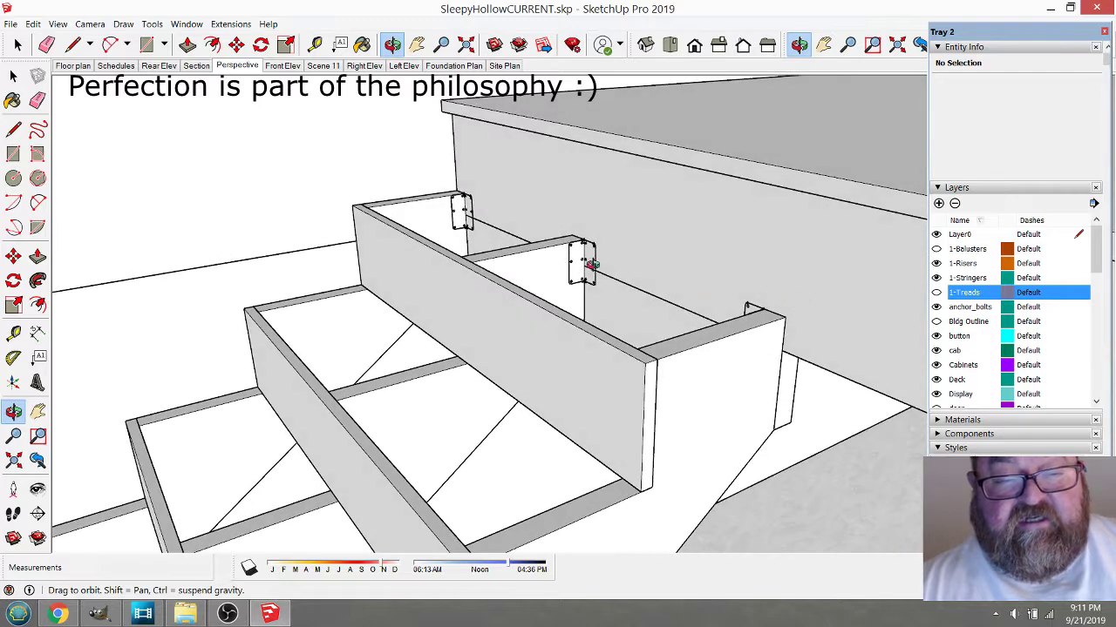
scroll(591, 264, up, 5)
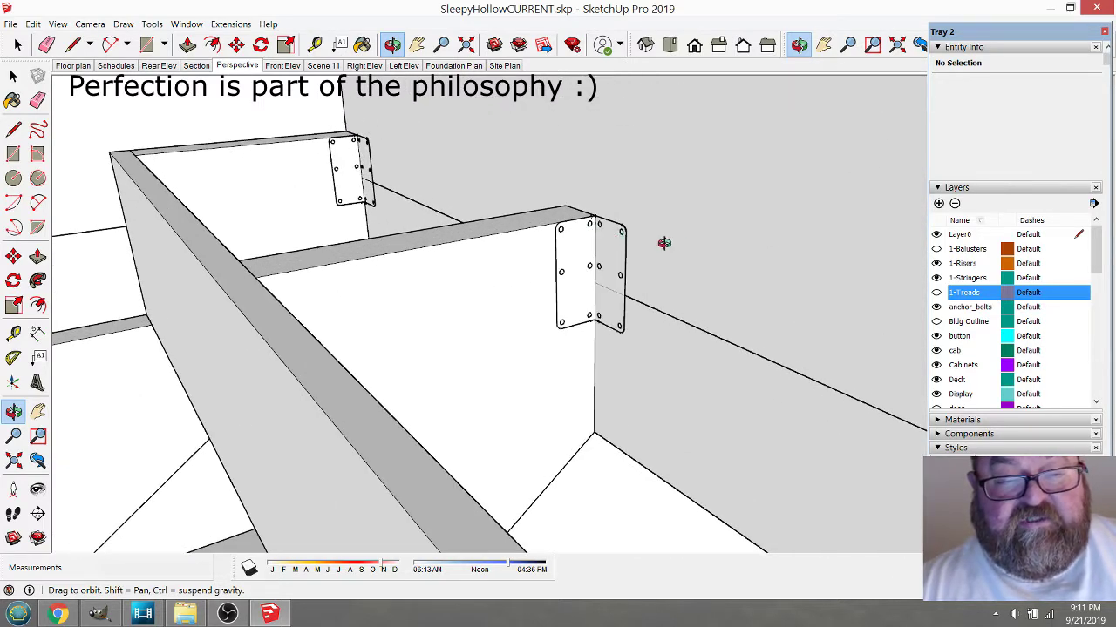
scroll(618, 281, down, 2)
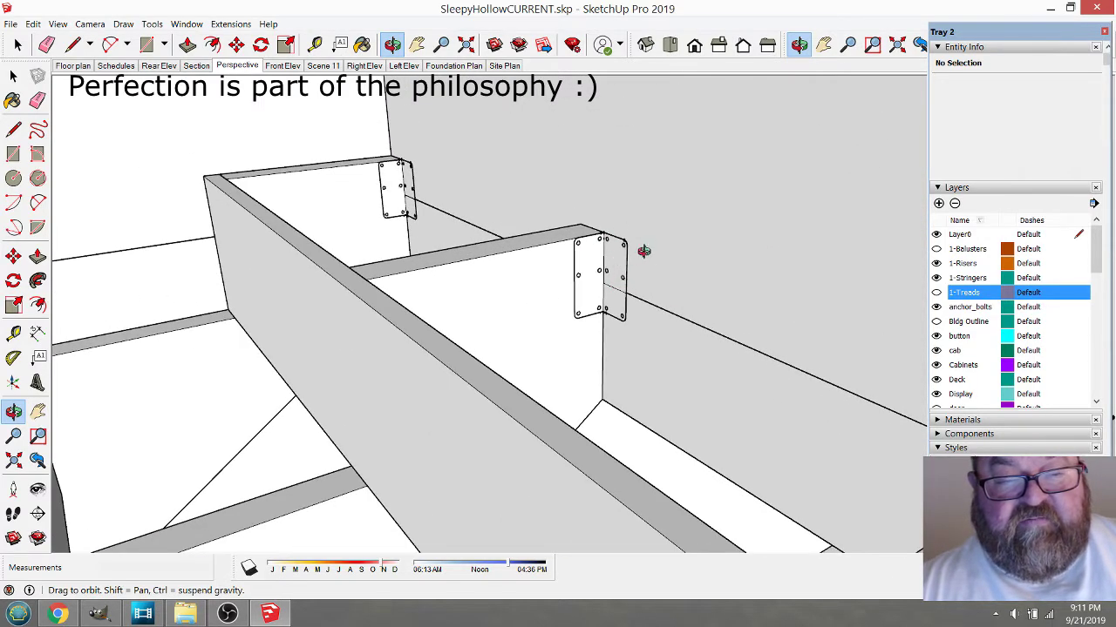
scroll(606, 272, down, 4)
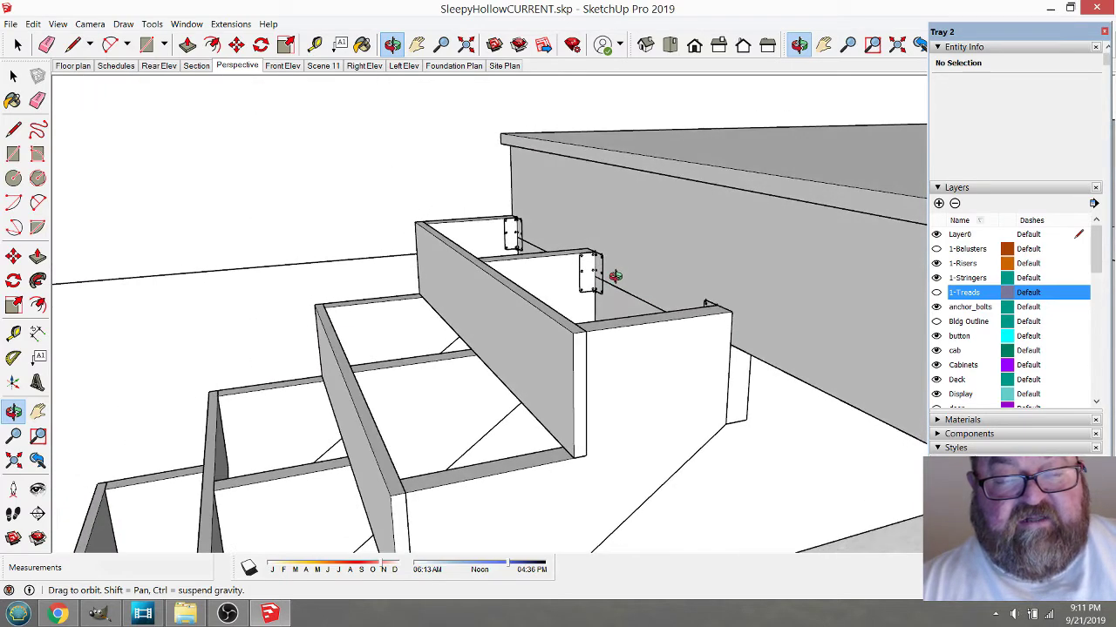
scroll(616, 277, up, 1)
drag(619, 276, 668, 330)
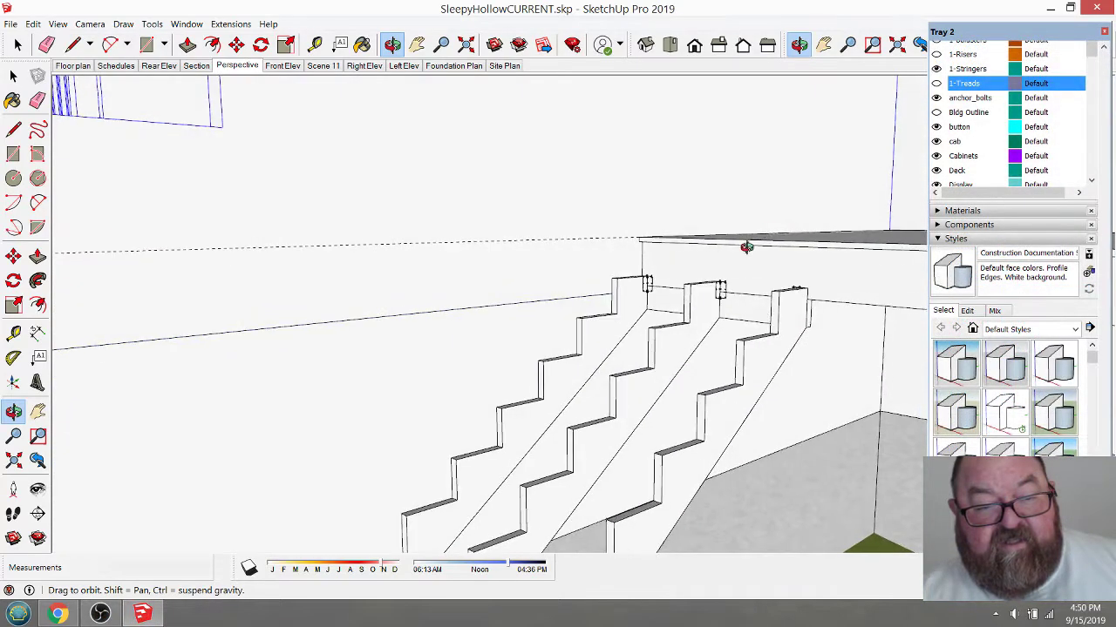
- Orbit and zoom the view toward the bottom landing
scroll(746, 247, down, 5)
drag(782, 218, 556, 482)
scroll(620, 448, up, 4)
scroll(629, 455, up, 5)
scroll(556, 483, down, 5)
scroll(472, 393, up, 3)
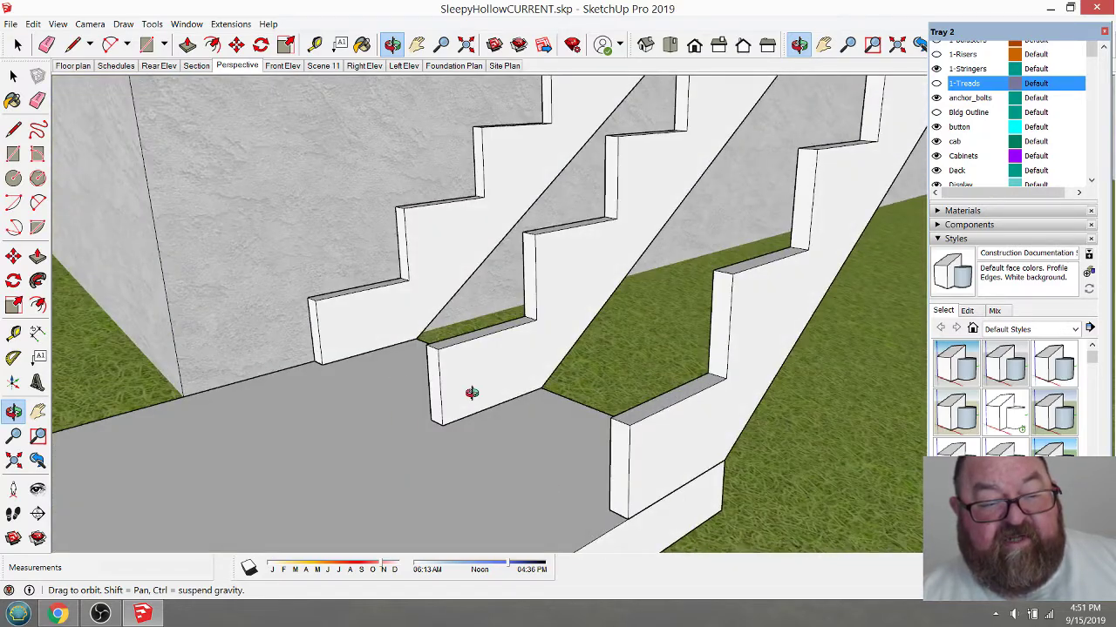
scroll(656, 460, down, 3)
scroll(368, 435, up, 3)
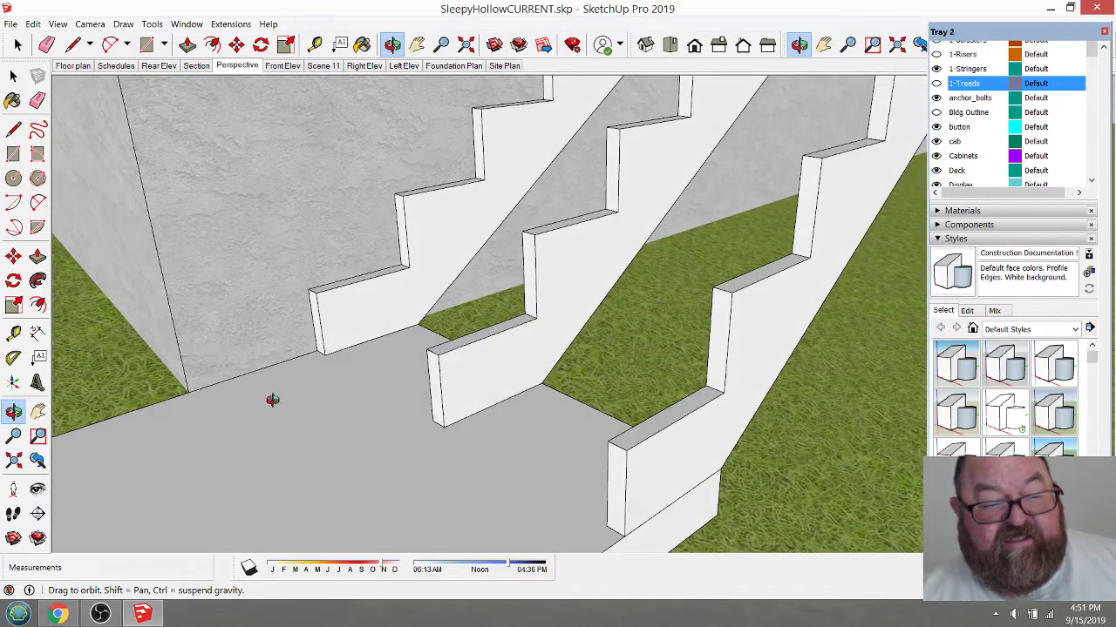
- Orbit to a side-on view of the stringers and turn the 1-Treads layer back on
drag(357, 381, 566, 444)
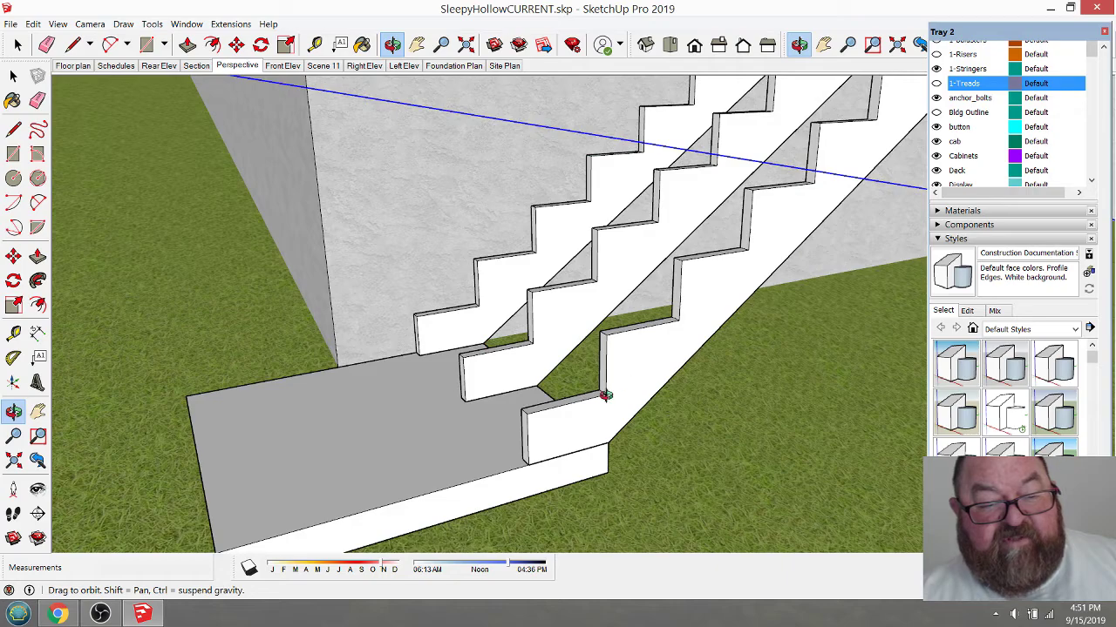
drag(601, 406, 642, 403)
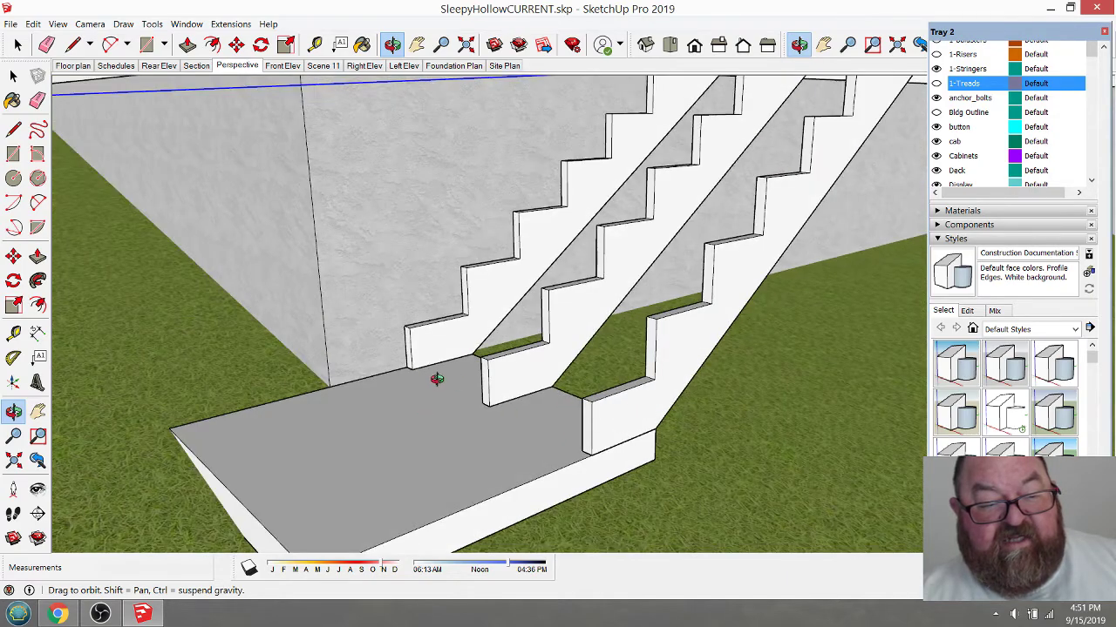
drag(605, 445, 605, 448)
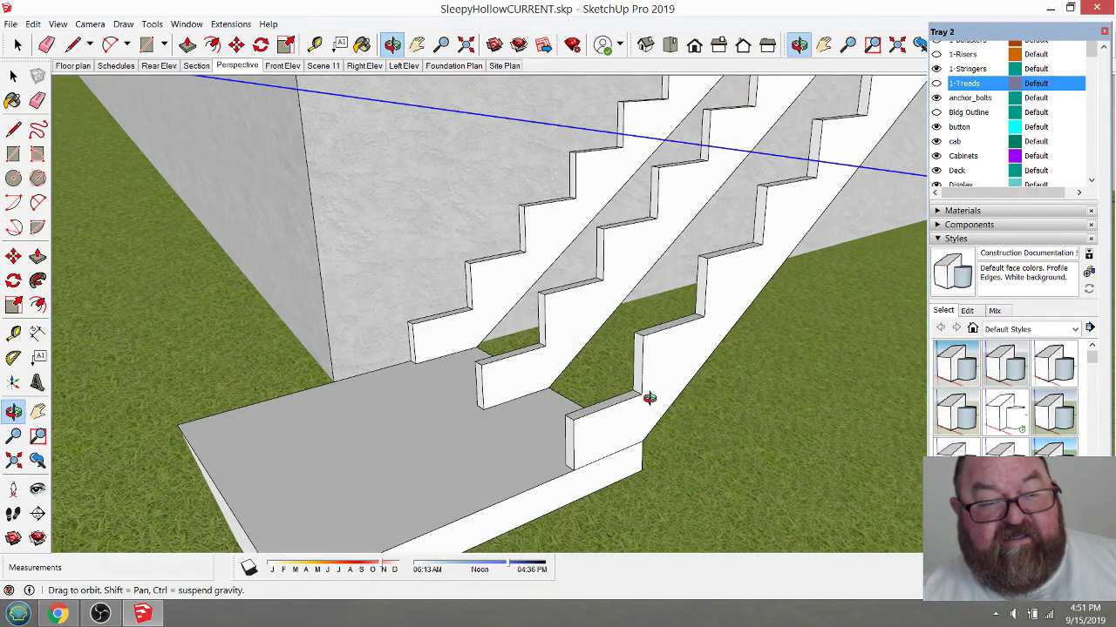
drag(648, 393, 639, 427)
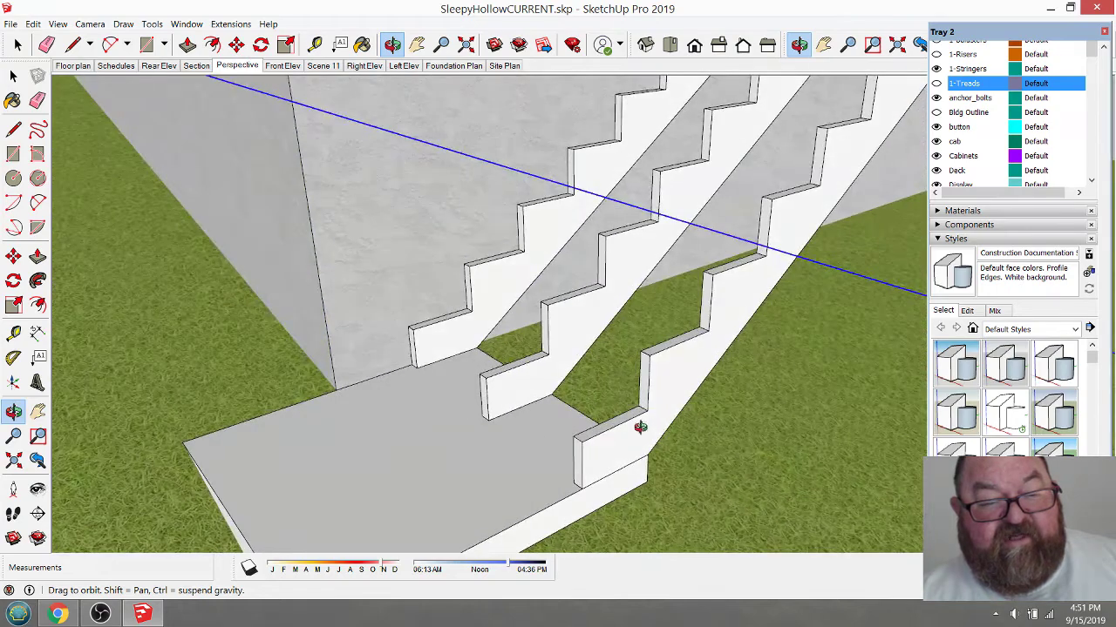
drag(477, 464, 558, 436)
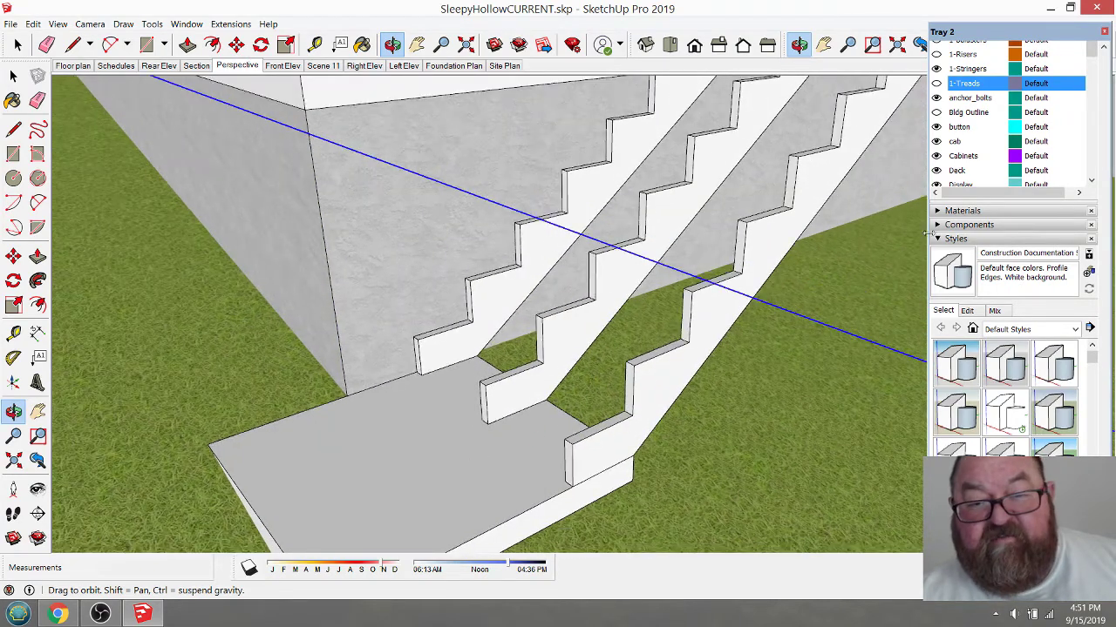
click(936, 84)
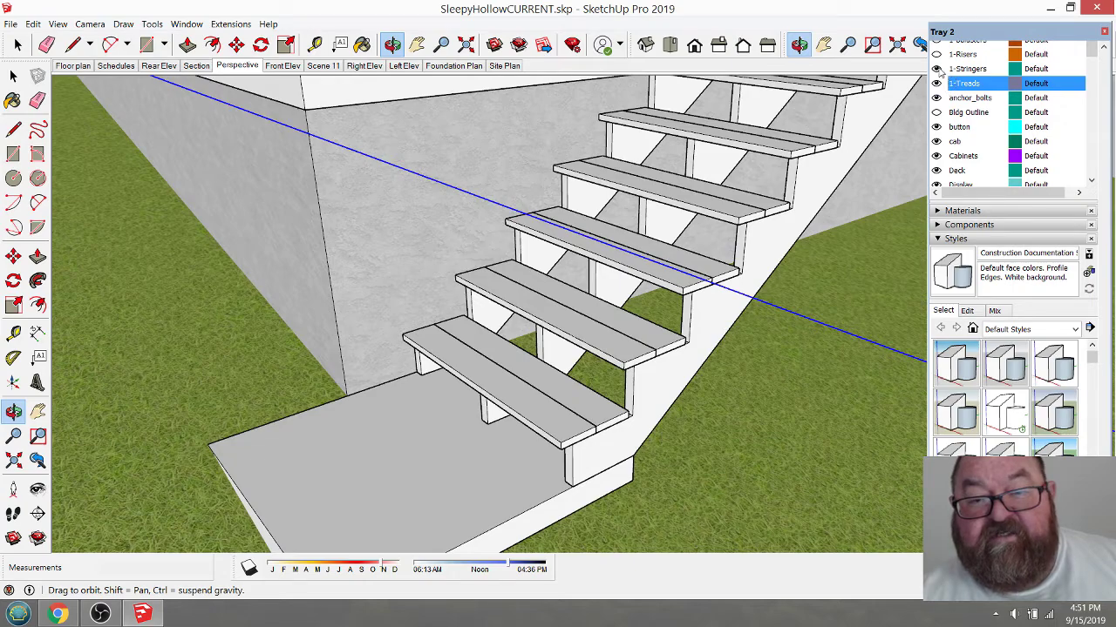
- Turn on the 1-Risers layer and orbit around the full stair run from landing to deck
click(936, 54)
drag(581, 393, 435, 436)
scroll(628, 253, down, 5)
scroll(635, 264, up, 4)
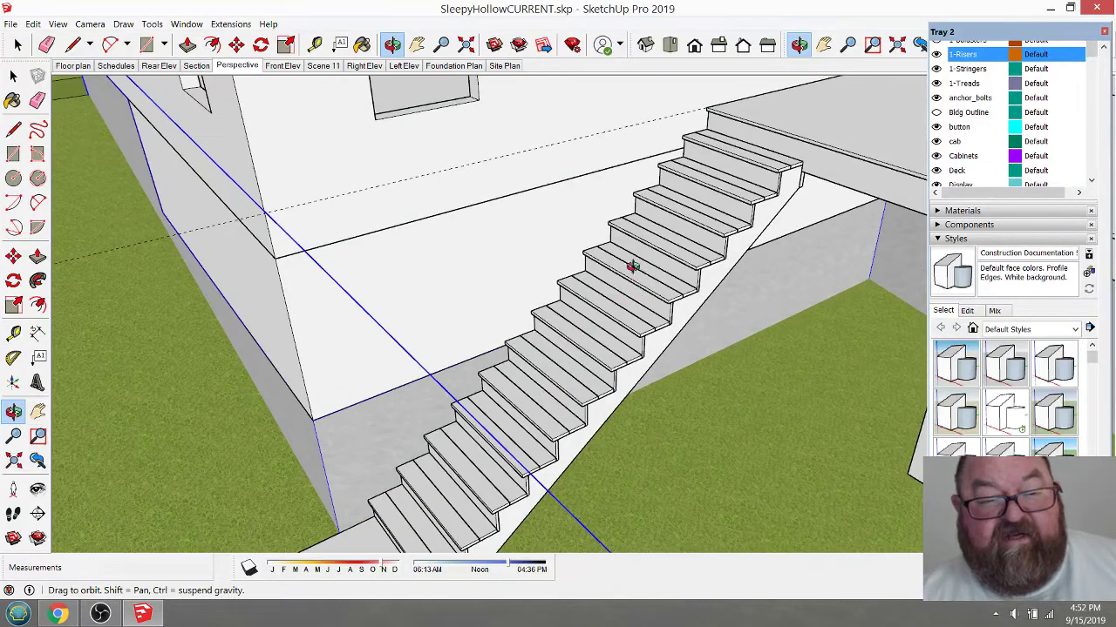
drag(636, 264, 604, 197)
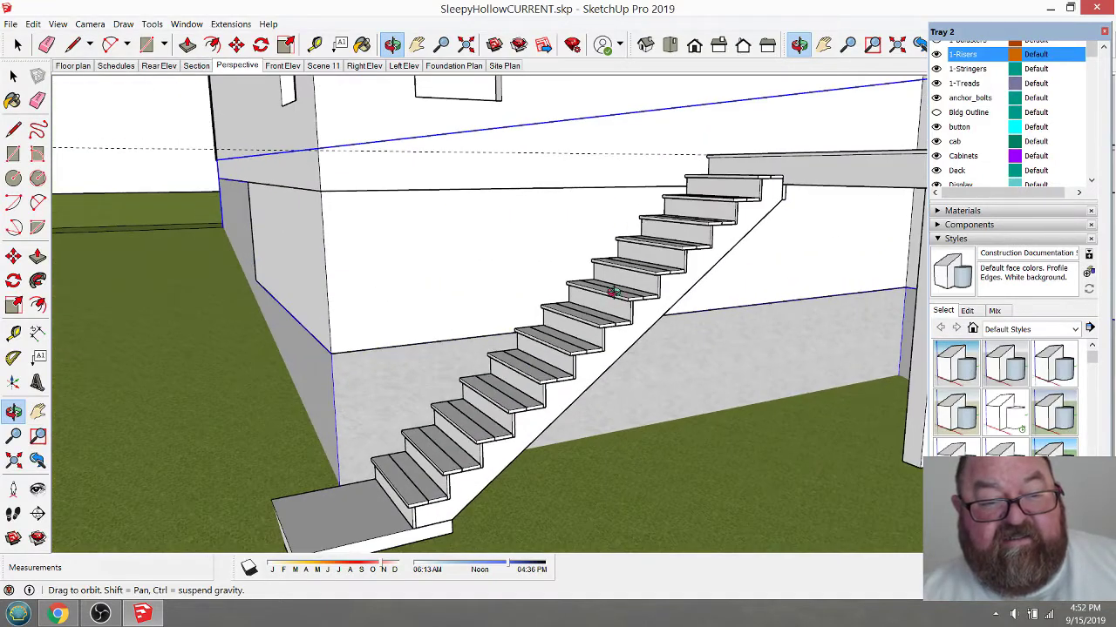
drag(613, 293, 566, 334)
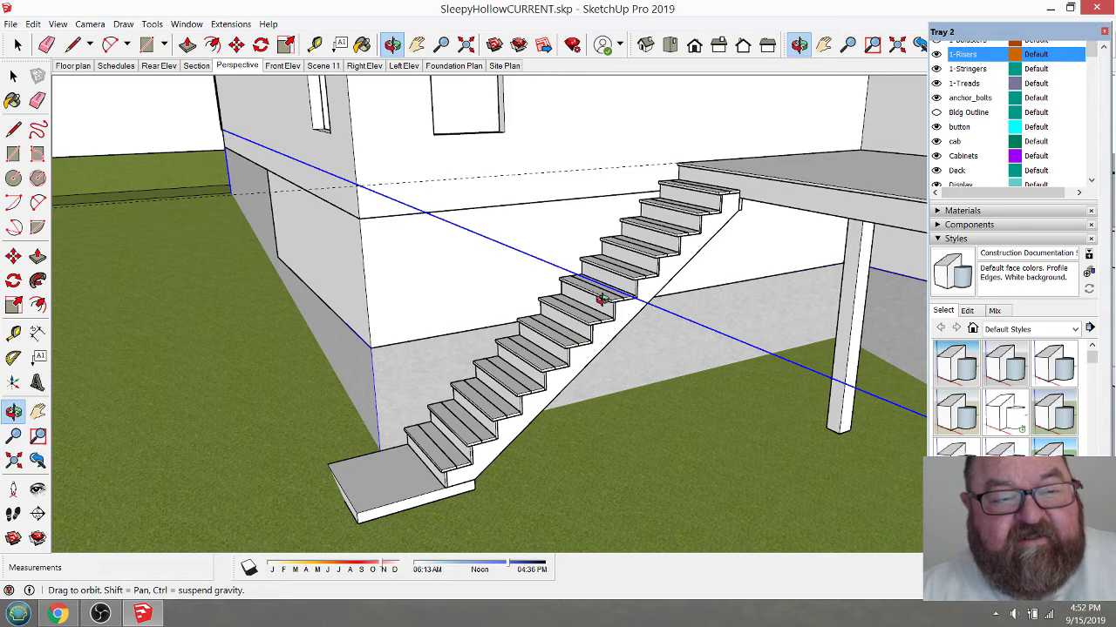
drag(601, 310, 604, 285)
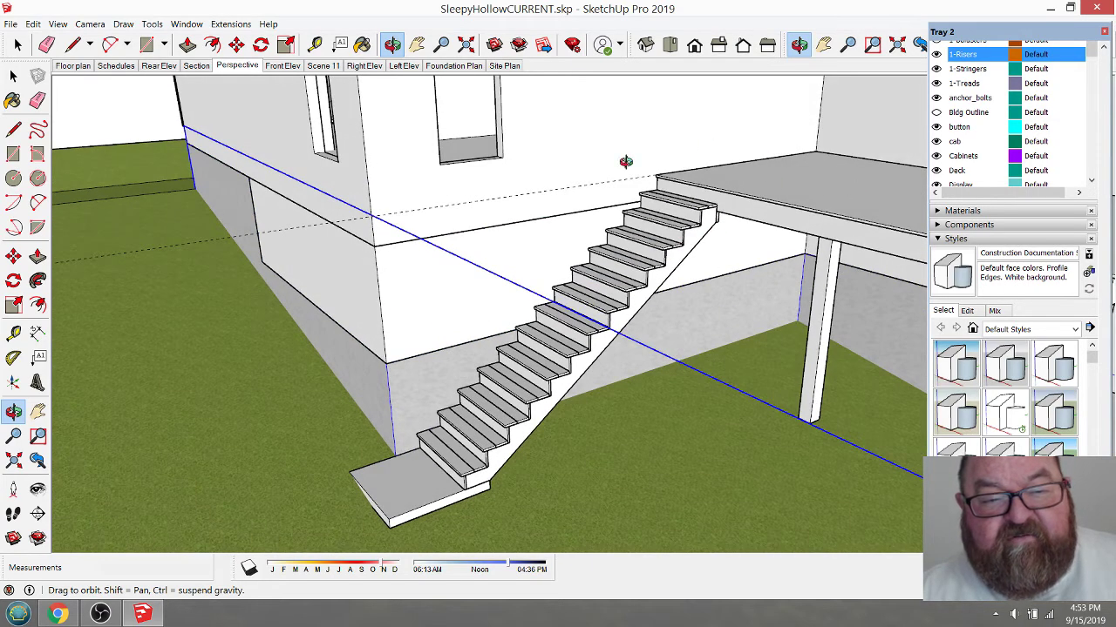
drag(829, 237, 340, 152)
click(14, 76)
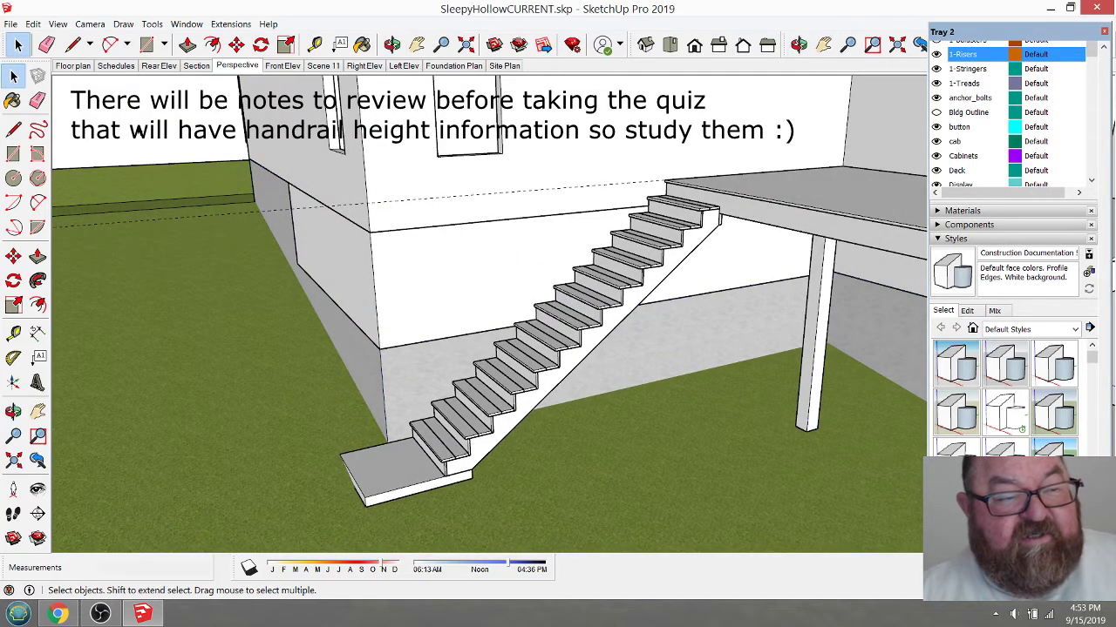
scroll(615, 334, up, 2)
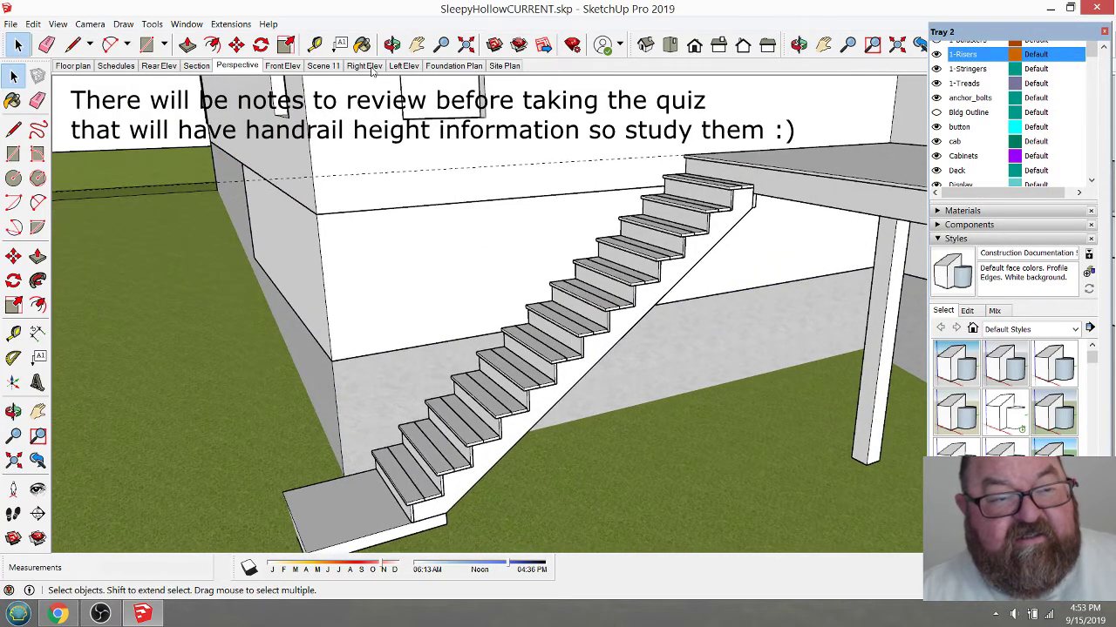
click(391, 45)
drag(498, 294, 597, 355)
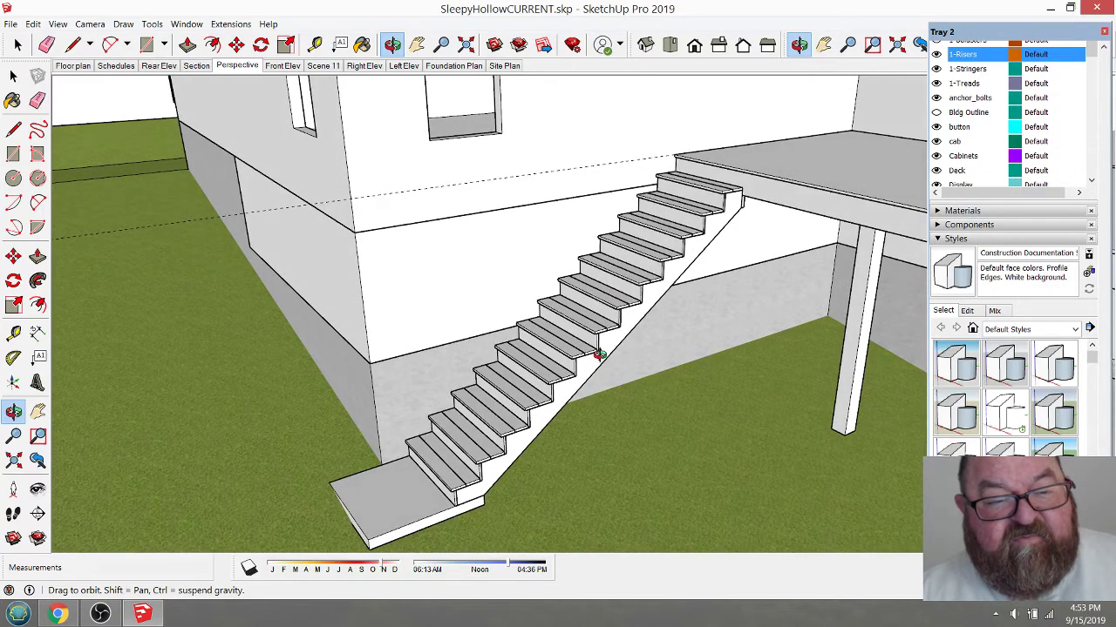
drag(538, 401, 580, 319)
scroll(650, 292, down, 2)
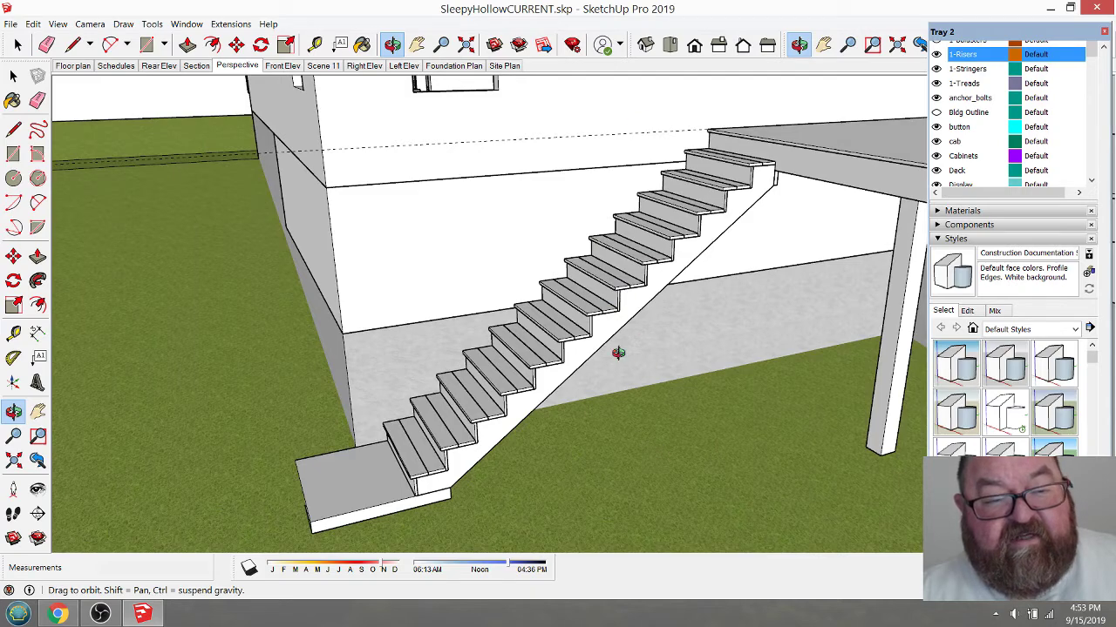
drag(601, 305, 582, 341)
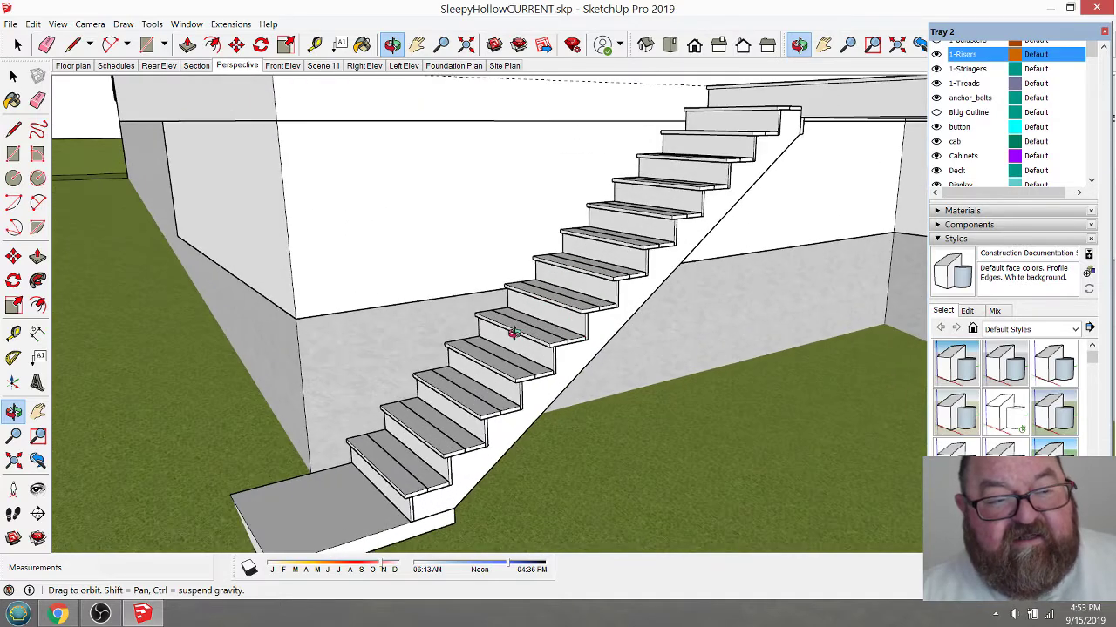
drag(514, 332, 496, 351)
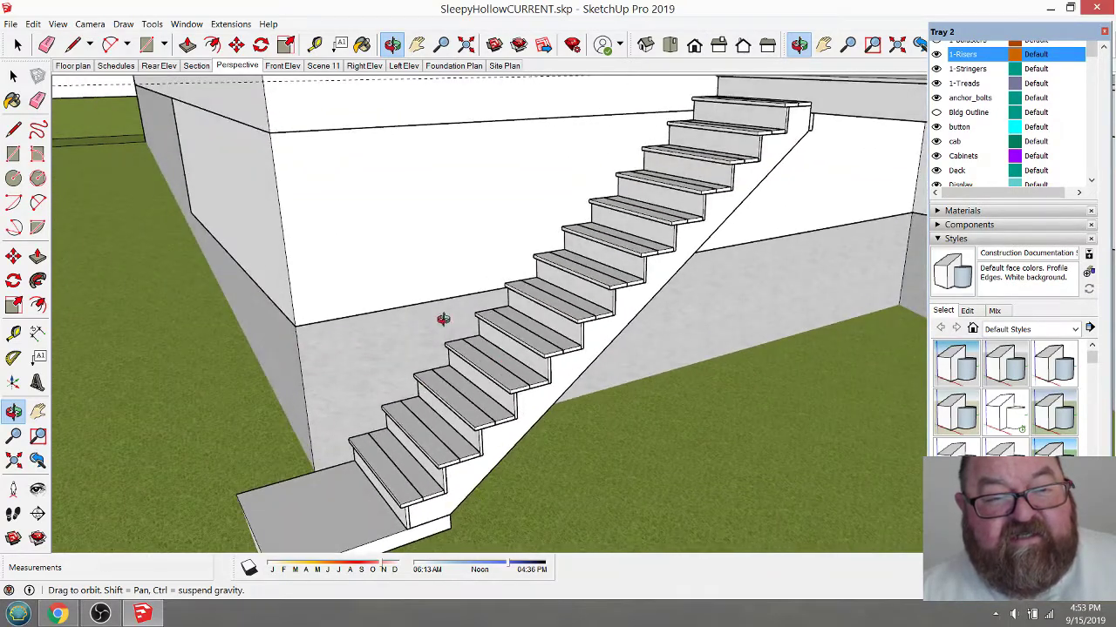
drag(407, 422, 367, 443)
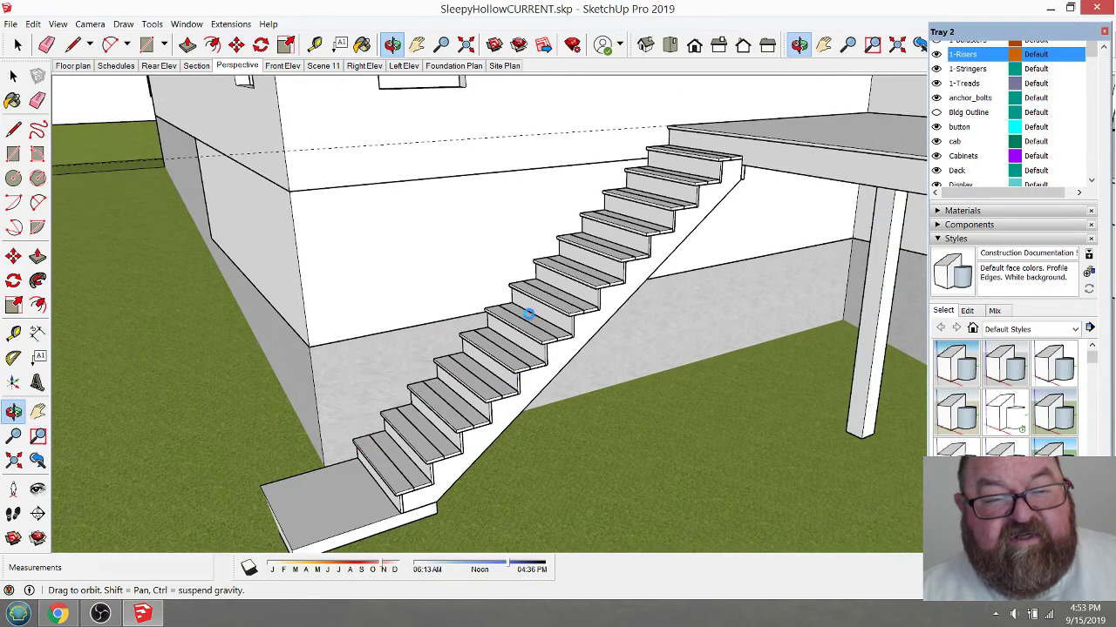
drag(527, 313, 601, 368)
scroll(484, 430, up, 2)
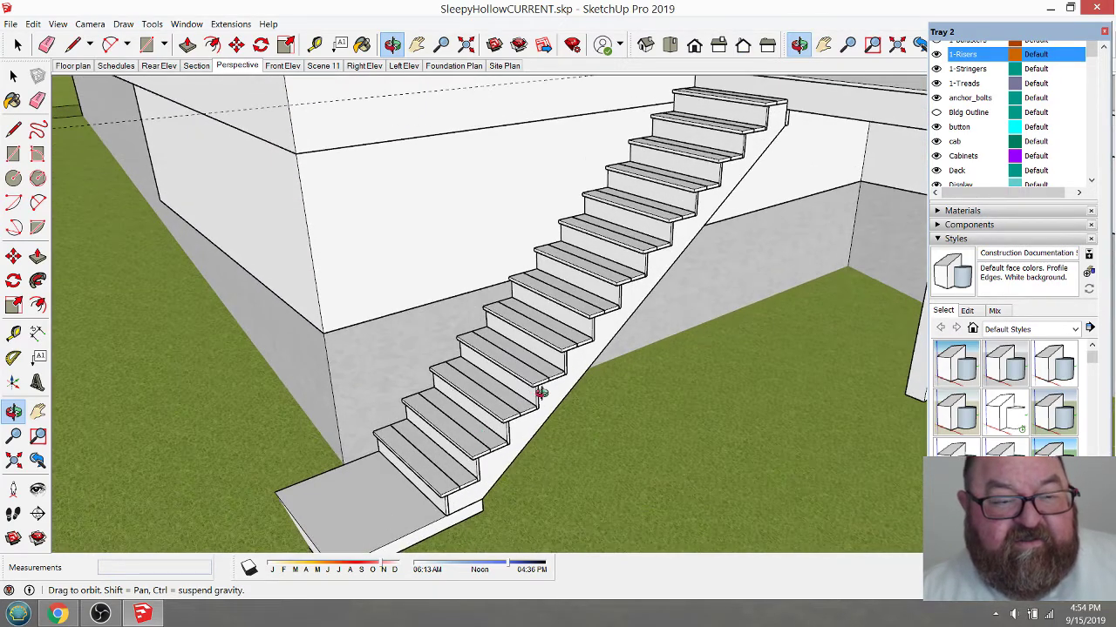
drag(540, 392, 492, 349)
drag(637, 214, 669, 190)
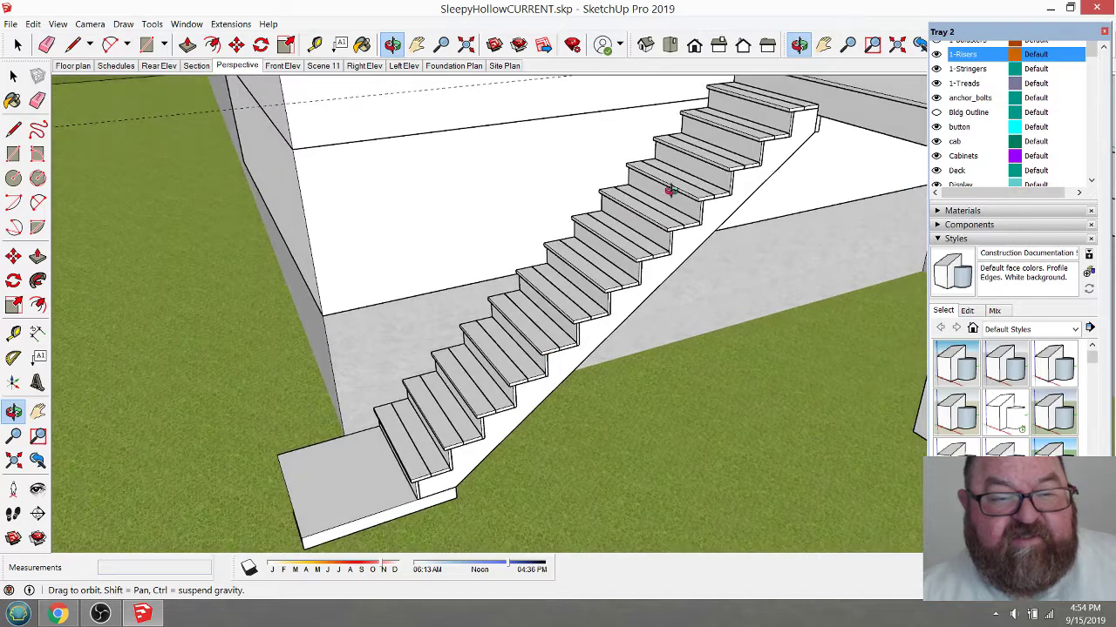
drag(531, 316, 567, 327)
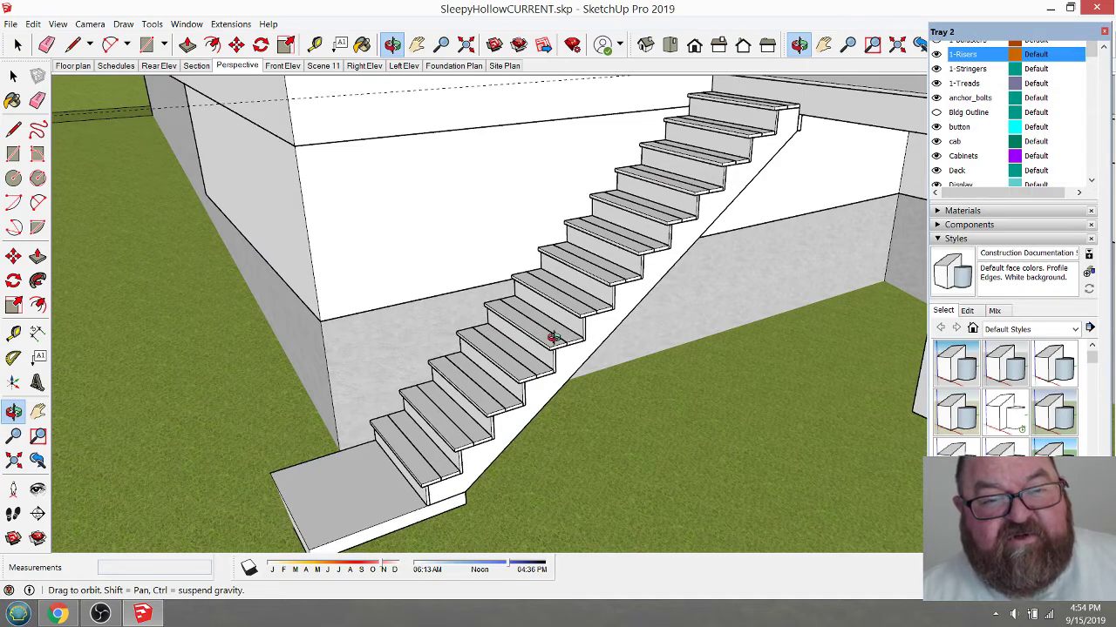
mouse_move(552, 337)
mouse_down()
mouse_move(563, 326)
mouse_move(549, 324)
mouse_move(556, 334)
mouse_up()
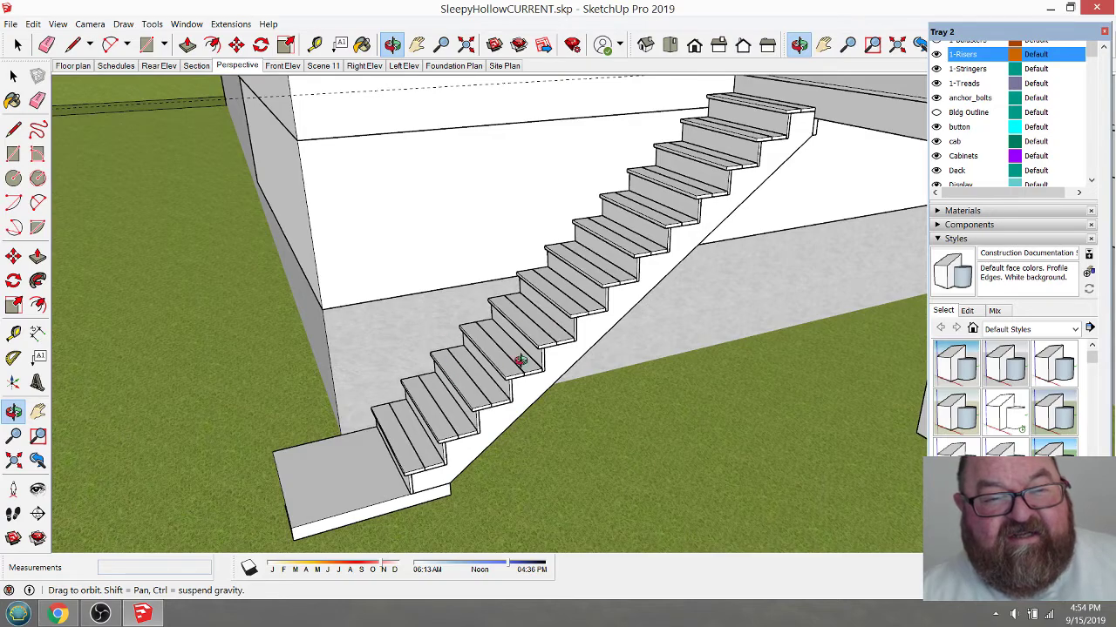
drag(520, 361, 602, 311)
scroll(738, 181, up, 2)
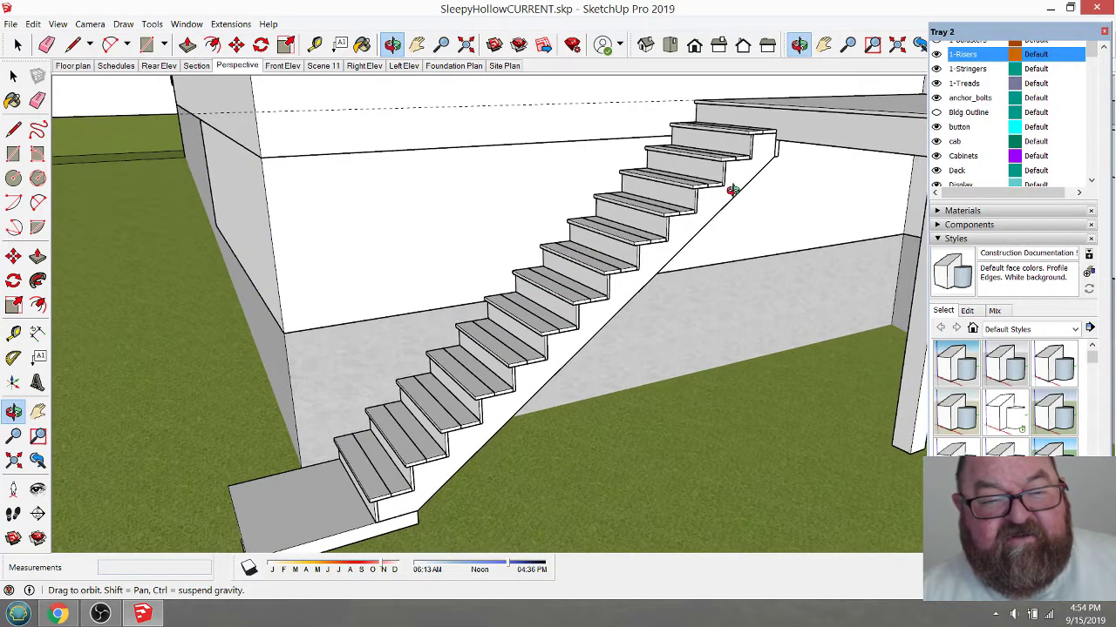
scroll(624, 266, down, 2)
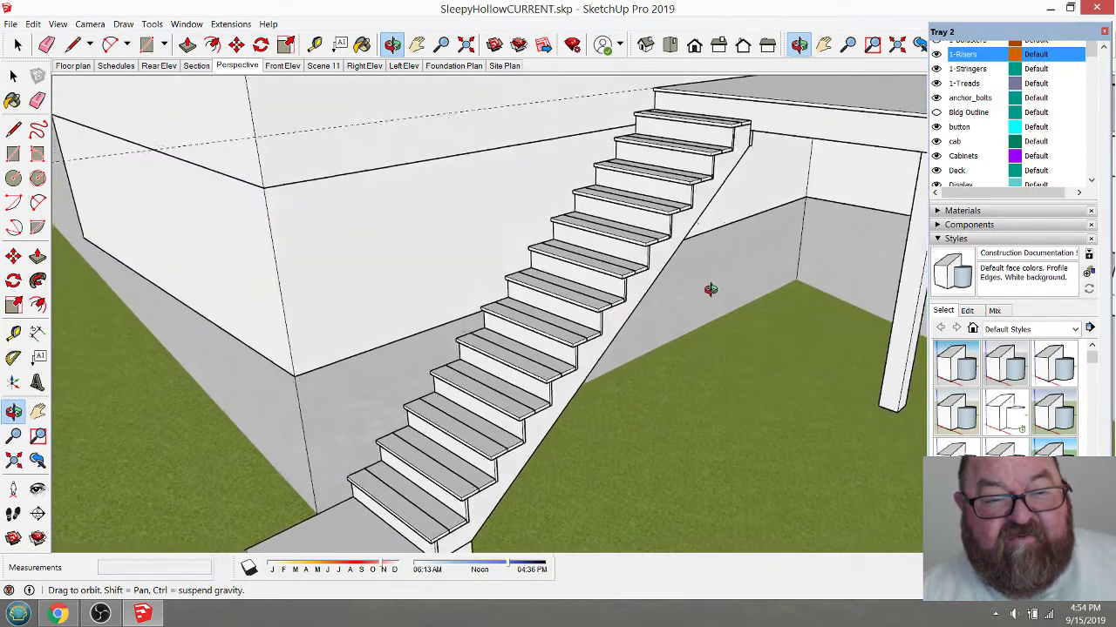
scroll(634, 242, up, 2)
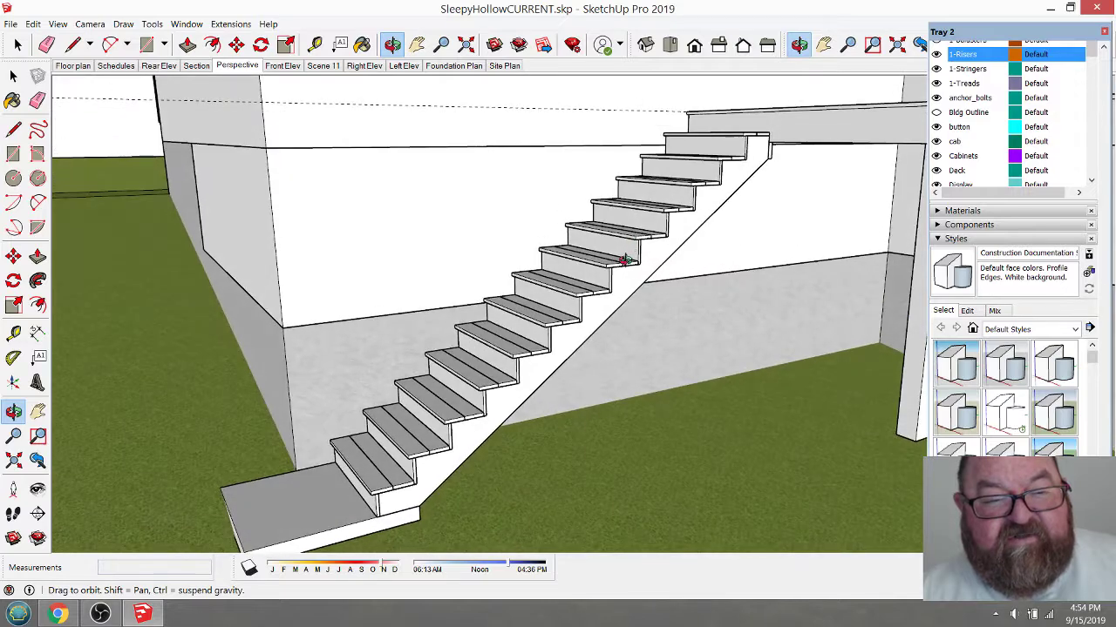
drag(625, 260, 640, 314)
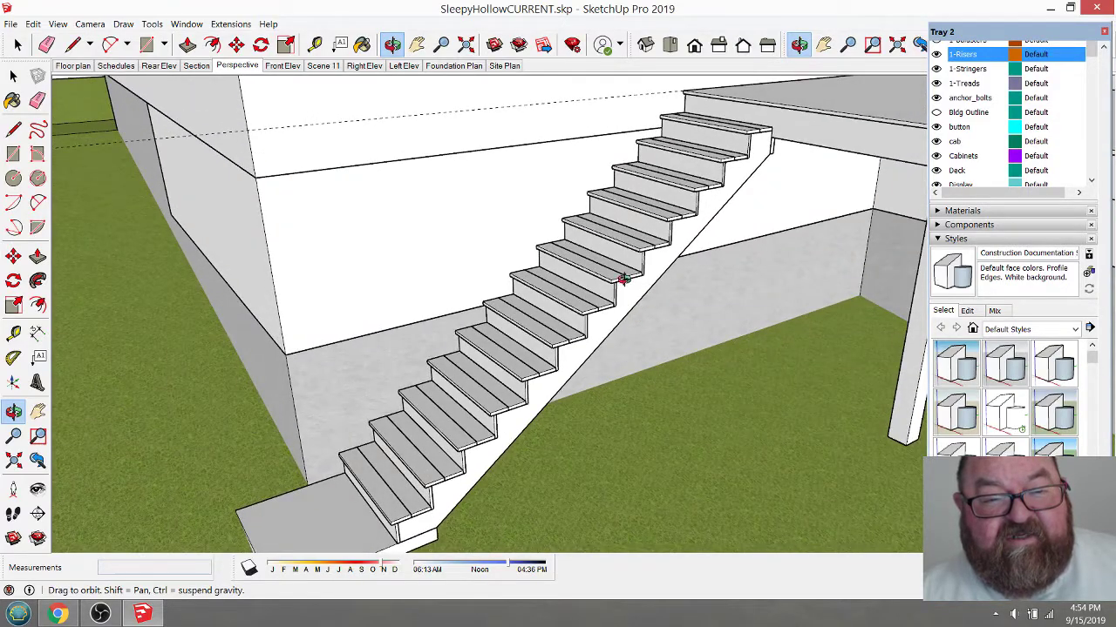
drag(665, 273, 606, 292)
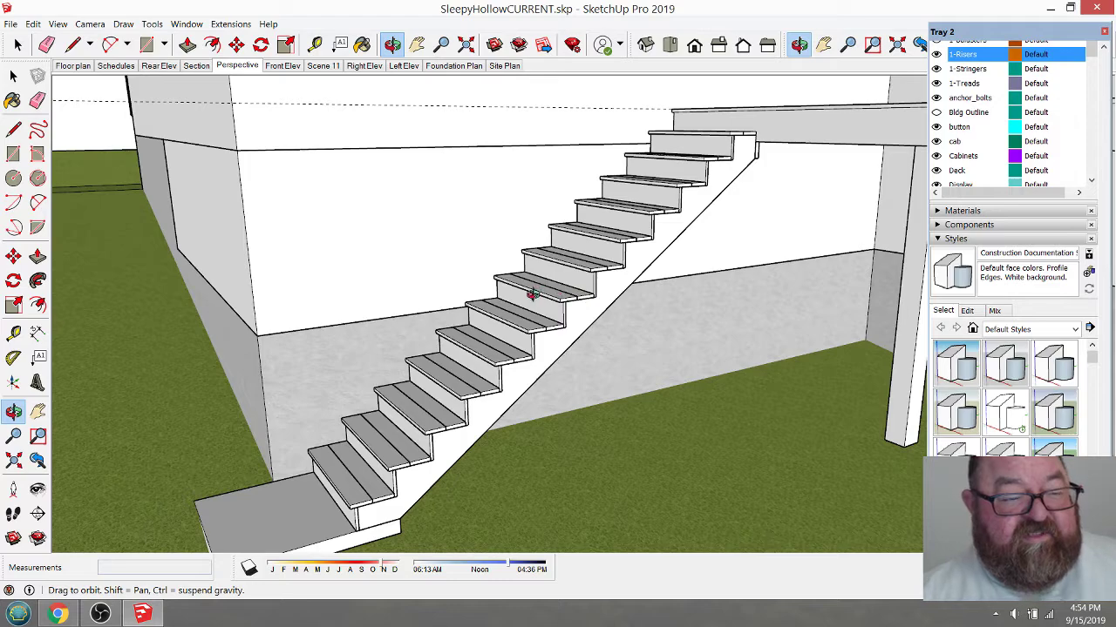